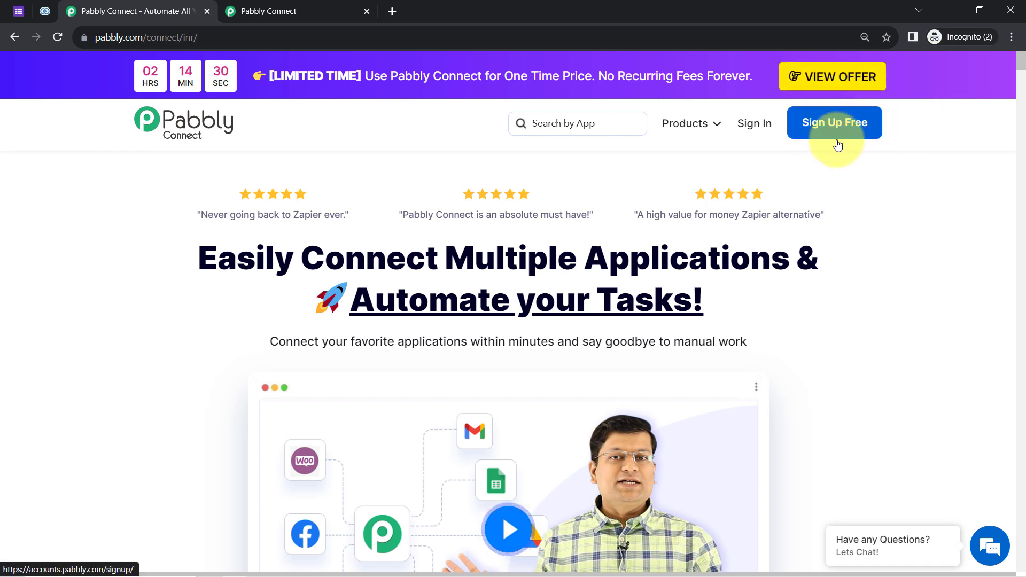
Glance at the Travel Enquiry Form and Zoho CRM tabs, then return to the Pabbly Connect Dashboard.
{"action": "left_click", "coordinate": [28, 12]}
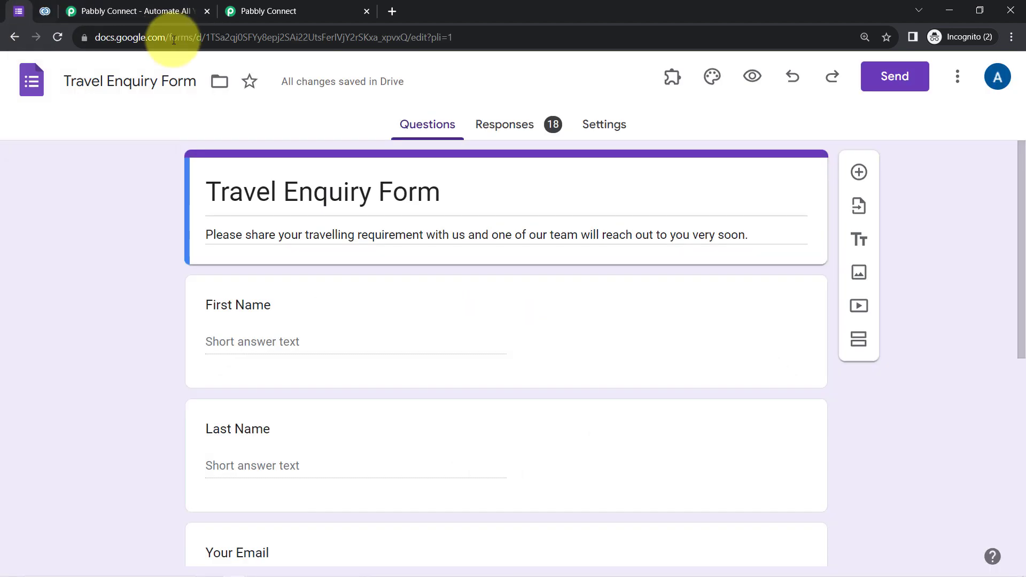
{"action": "left_click", "coordinate": [51, 12]}
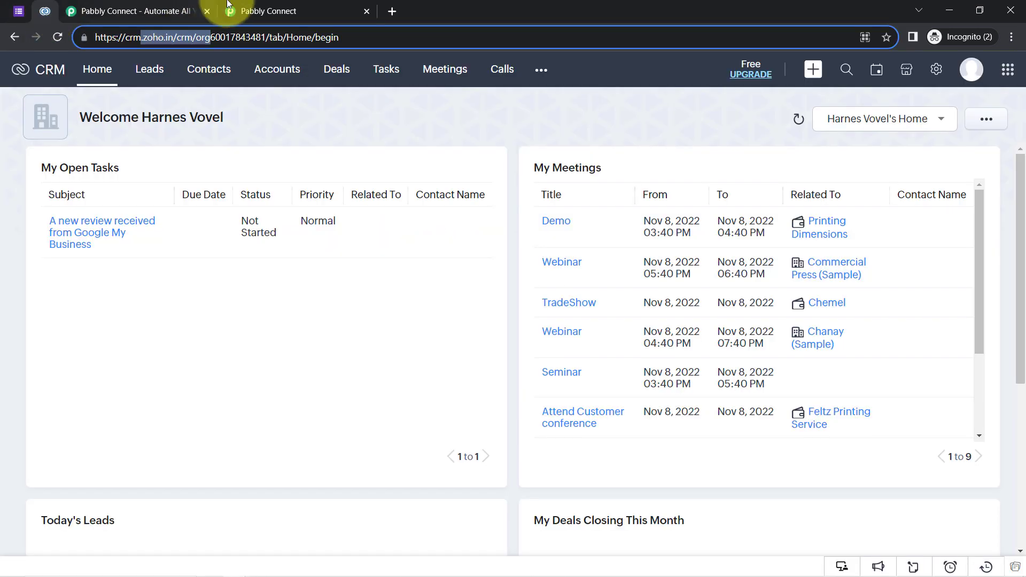
{"action": "left_click", "coordinate": [251, 11]}
{"action": "left_click_drag", "start_coordinate": [117, 151], "coordinate": [187, 159]}
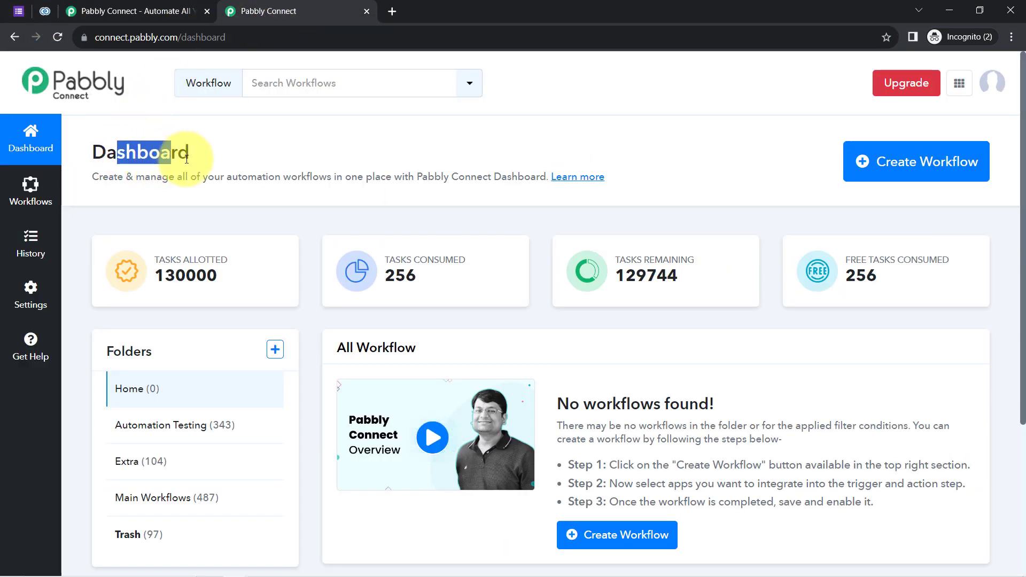
Create the workflow 'Update Existing Contact in Zoho CRM from Google Form Submission' in Main Workflows.
{"action": "left_click", "coordinate": [912, 161]}
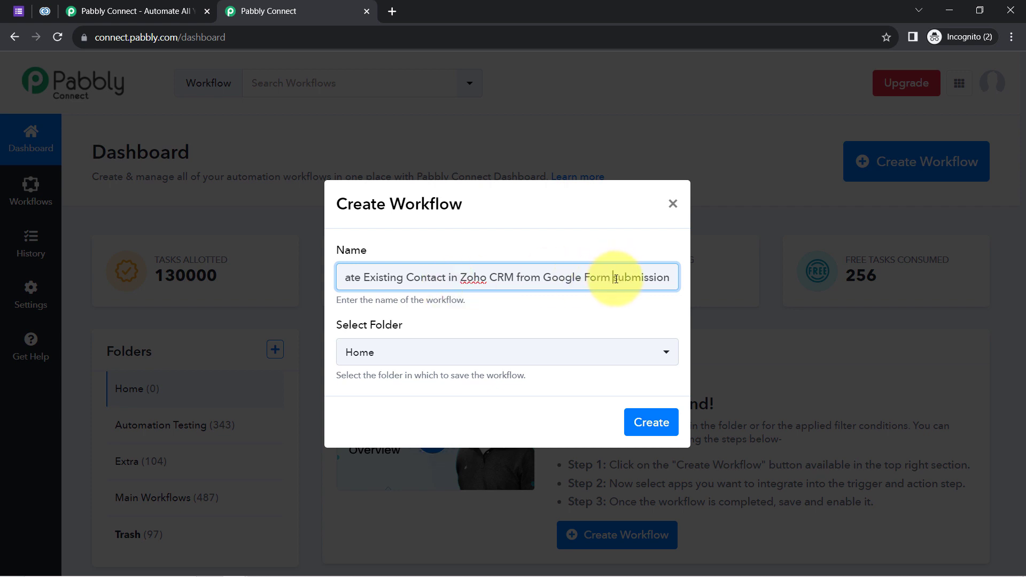
{"action": "left_click_drag", "start_coordinate": [558, 281], "coordinate": [142, 284]}
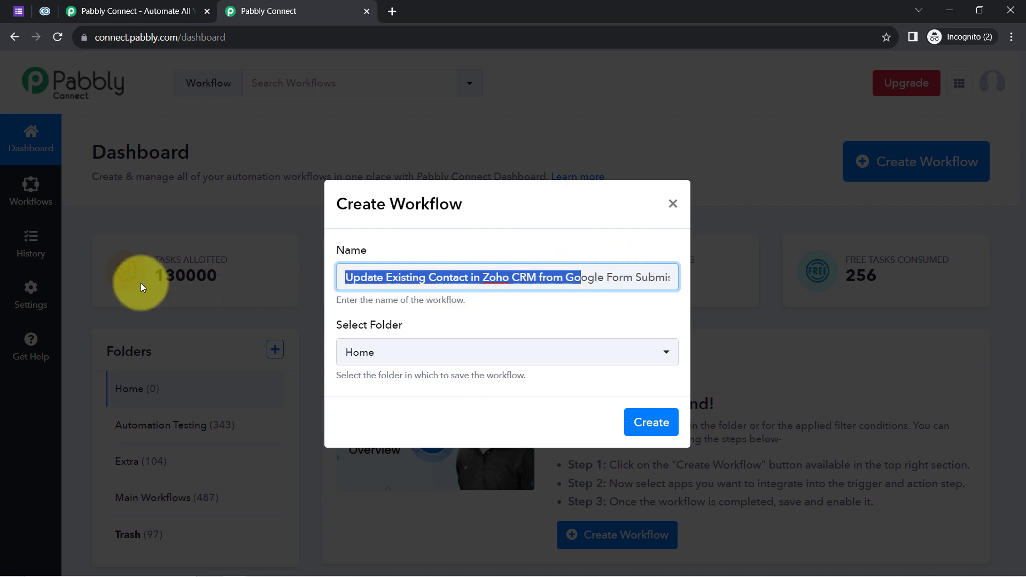
{"action": "left_click", "coordinate": [347, 275]}
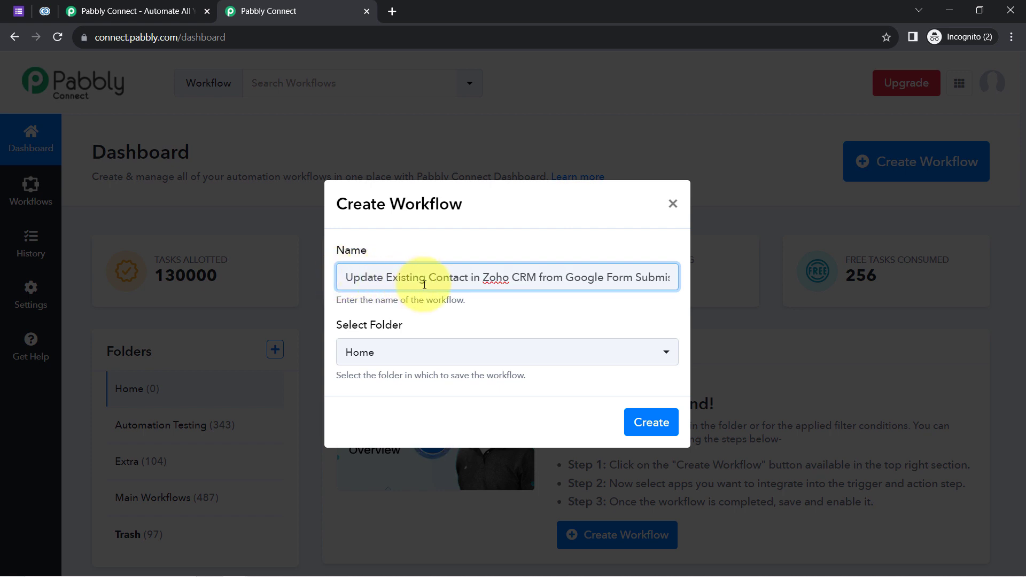
{"action": "left_click_drag", "start_coordinate": [568, 280], "coordinate": [701, 289]}
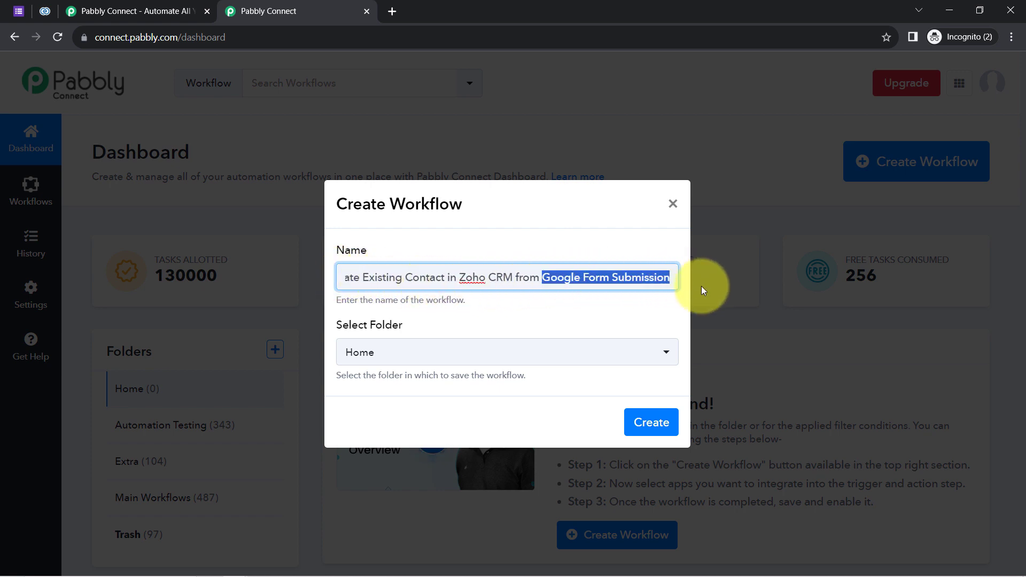
{"action": "left_click", "coordinate": [641, 276]}
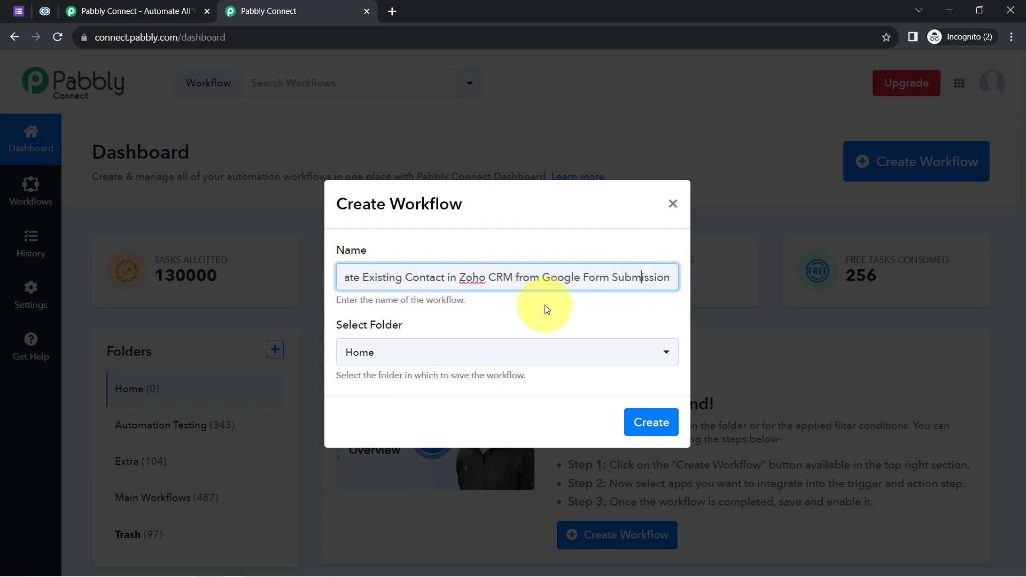
{"action": "left_click", "coordinate": [378, 354]}
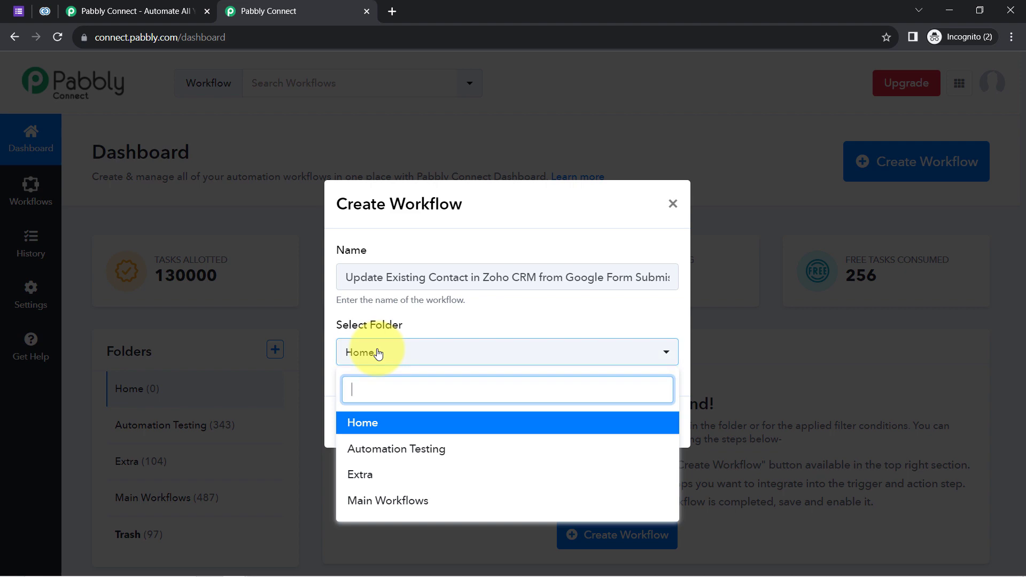
{"action": "left_click", "coordinate": [369, 499]}
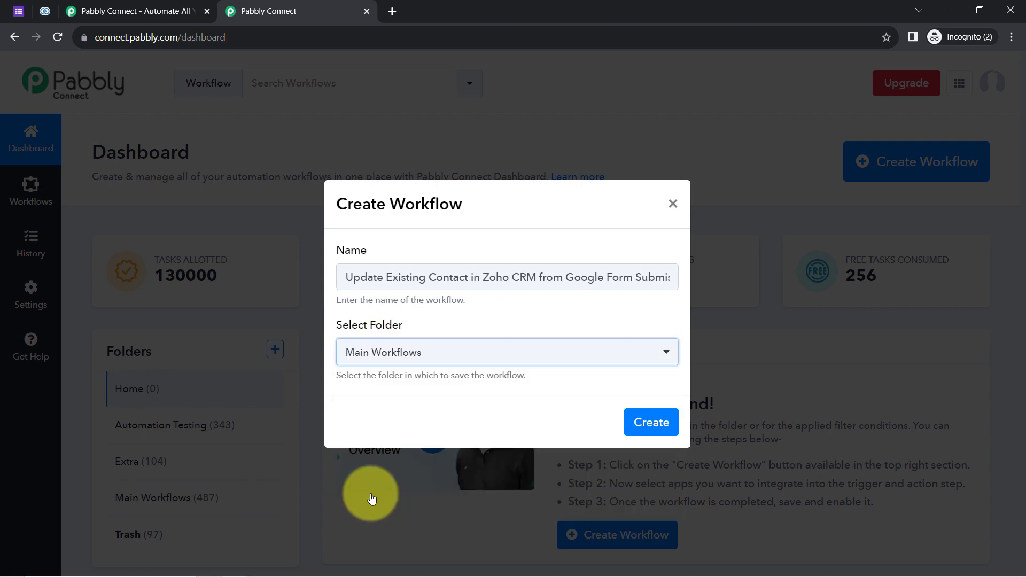
{"action": "left_click", "coordinate": [648, 427]}
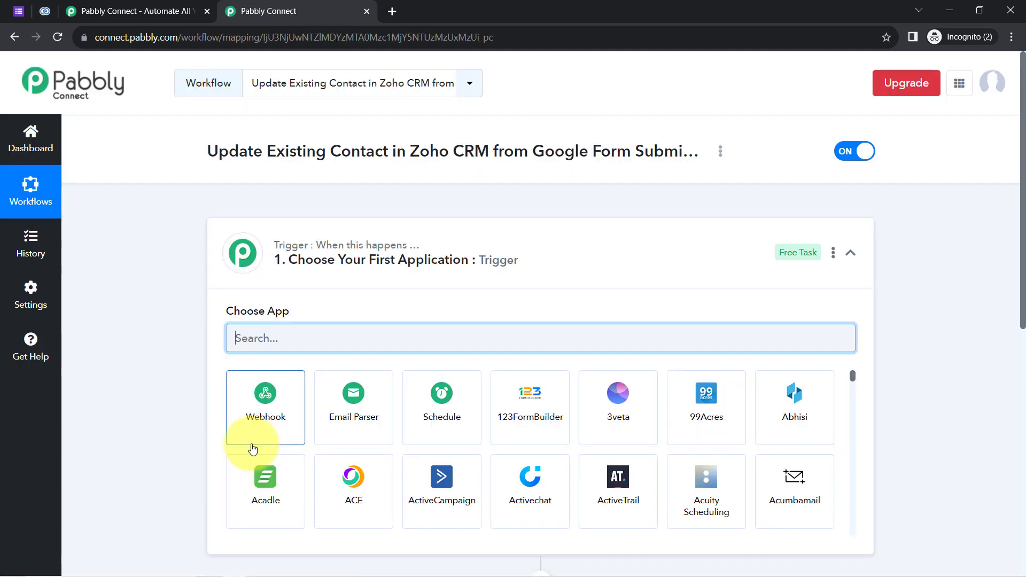
Search 'google fo' and choose Google Forms as the trigger app.
{"action": "left_click", "coordinate": [286, 251]}
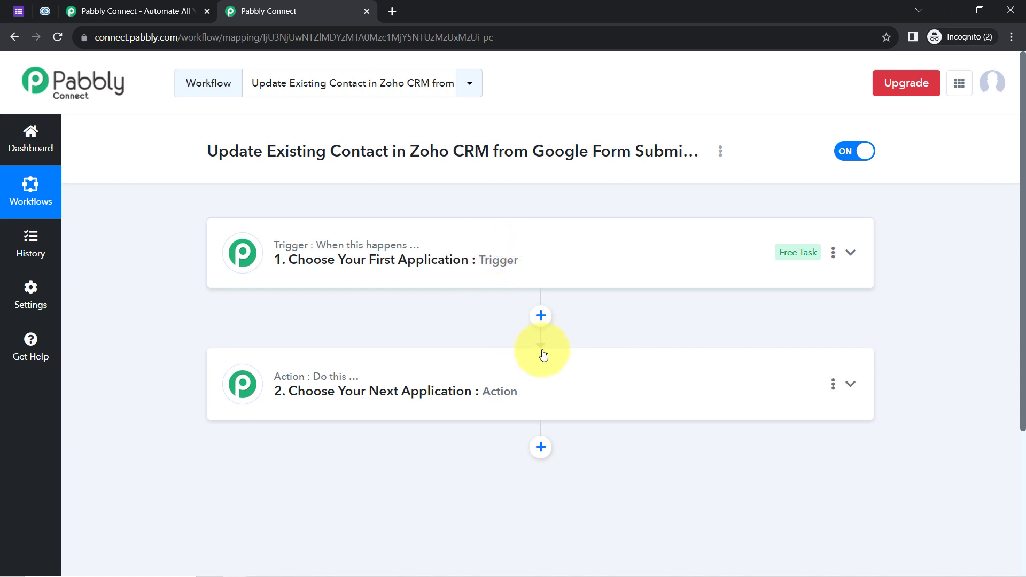
{"action": "left_click", "coordinate": [397, 275]}
{"action": "left_click_drag", "start_coordinate": [207, 152], "coordinate": [635, 152]}
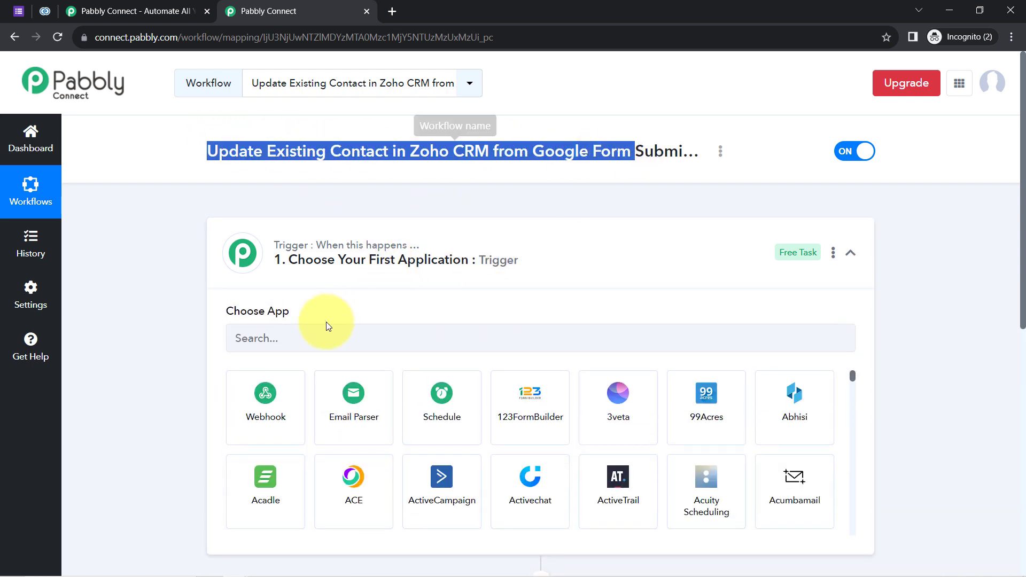
{"action": "left_click", "coordinate": [284, 338]}
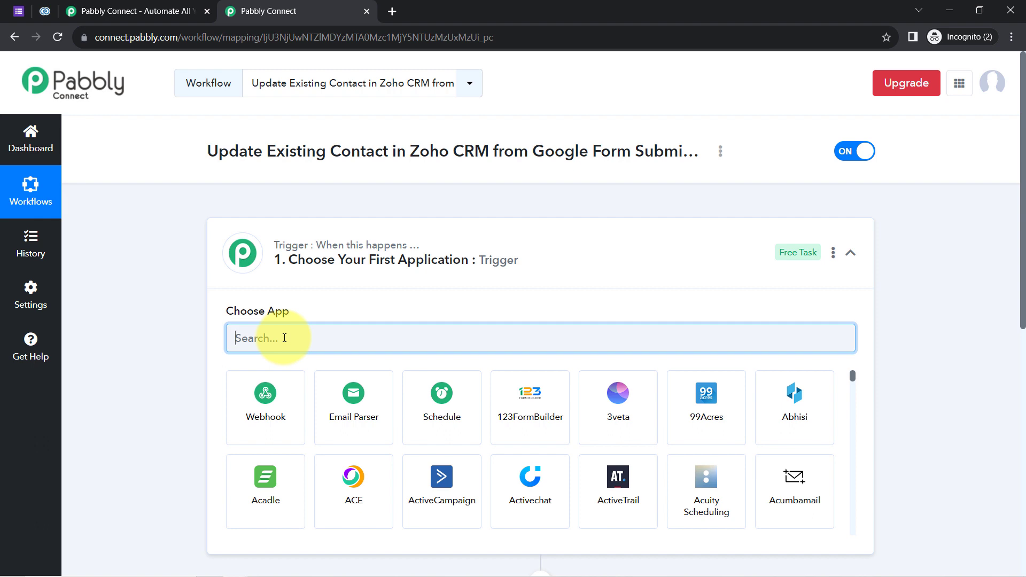
{"action": "type", "text": "google"}
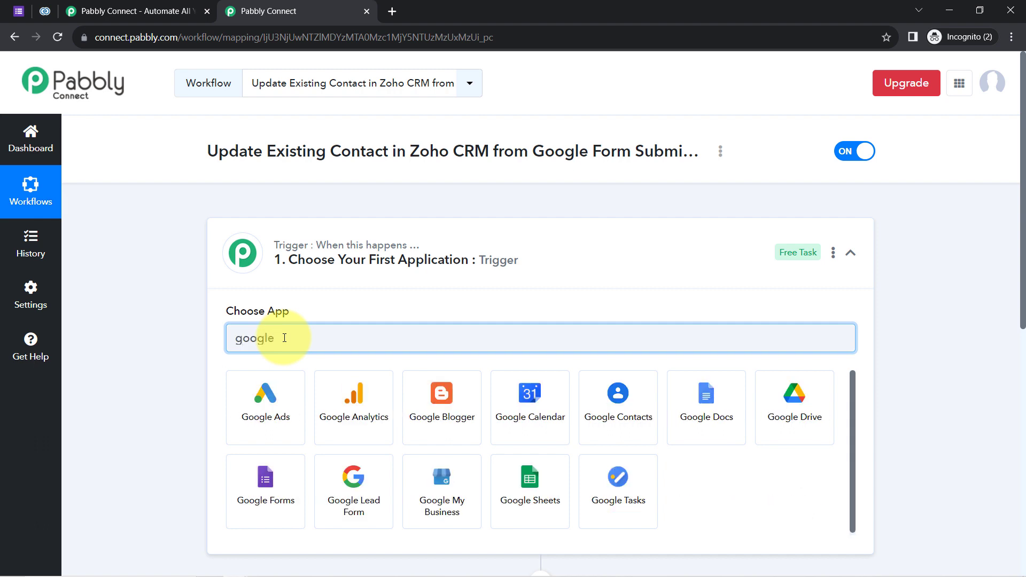
{"action": "type", "text": " for"}
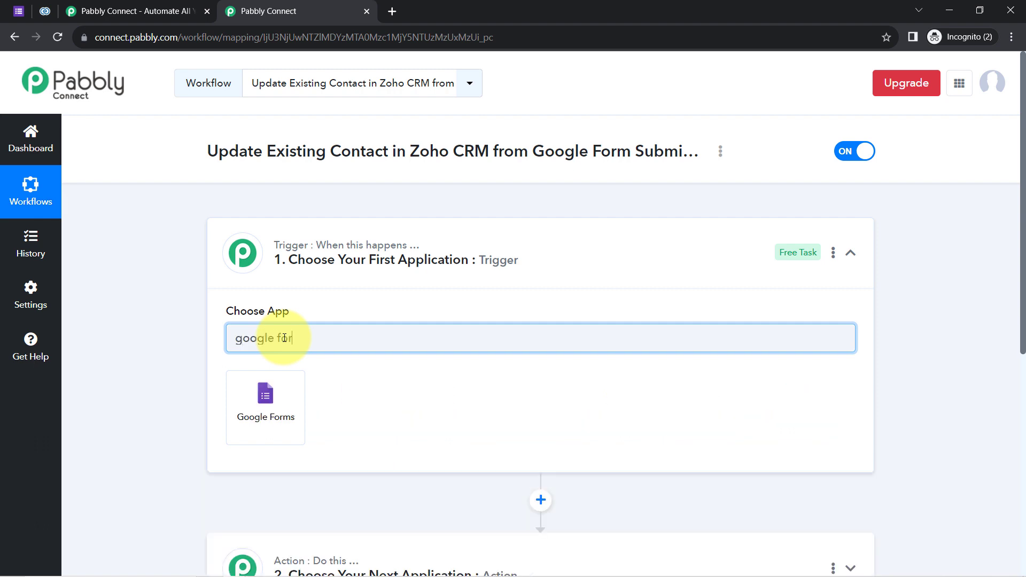
{"action": "left_click", "coordinate": [267, 401]}
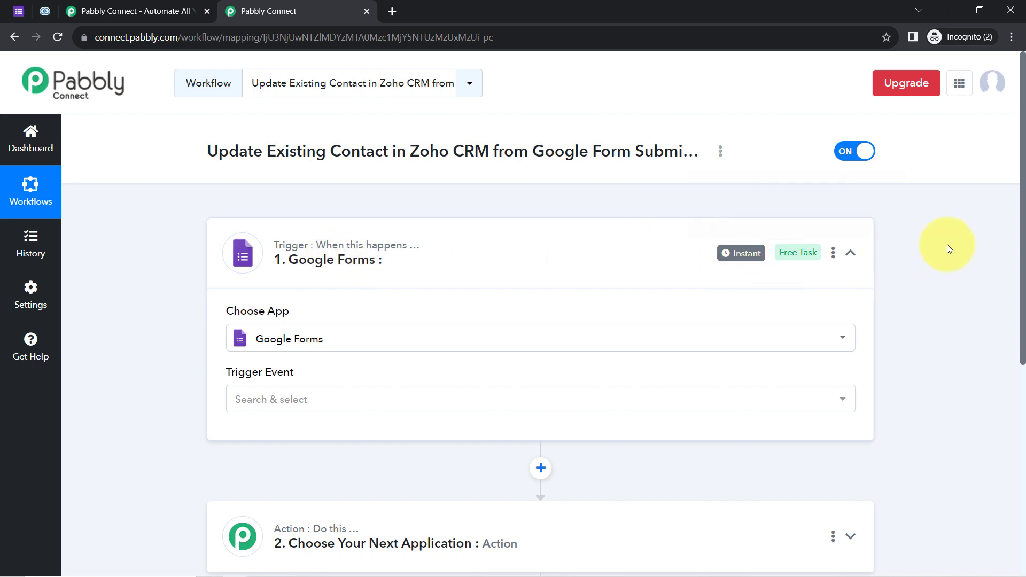
Set the trigger event to New Response Received.
{"action": "scroll", "coordinate": [999, 241], "scroll_direction": "down", "scroll_amount": 2}
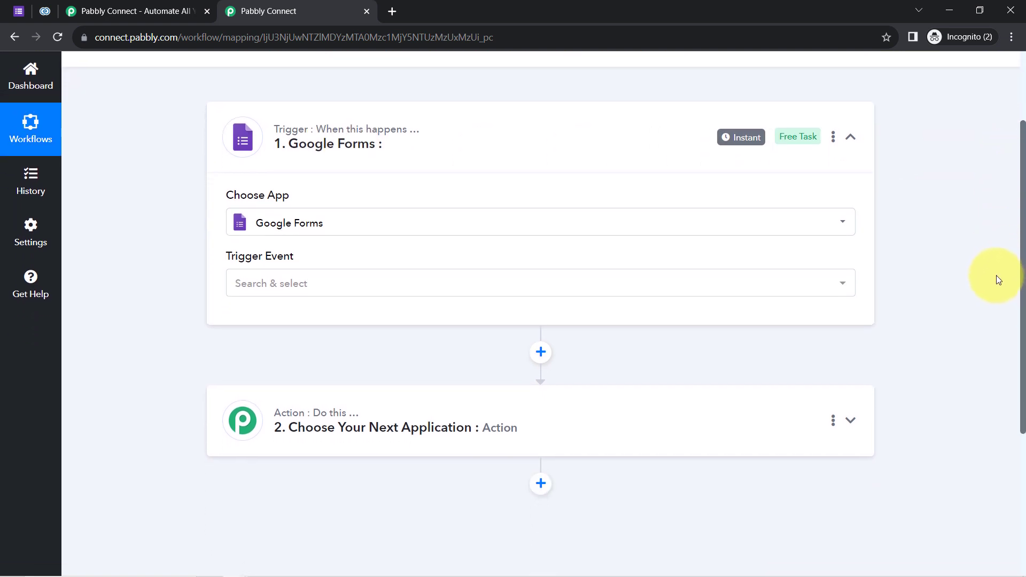
{"action": "scroll", "coordinate": [996, 277], "scroll_direction": "down", "scroll_amount": 1}
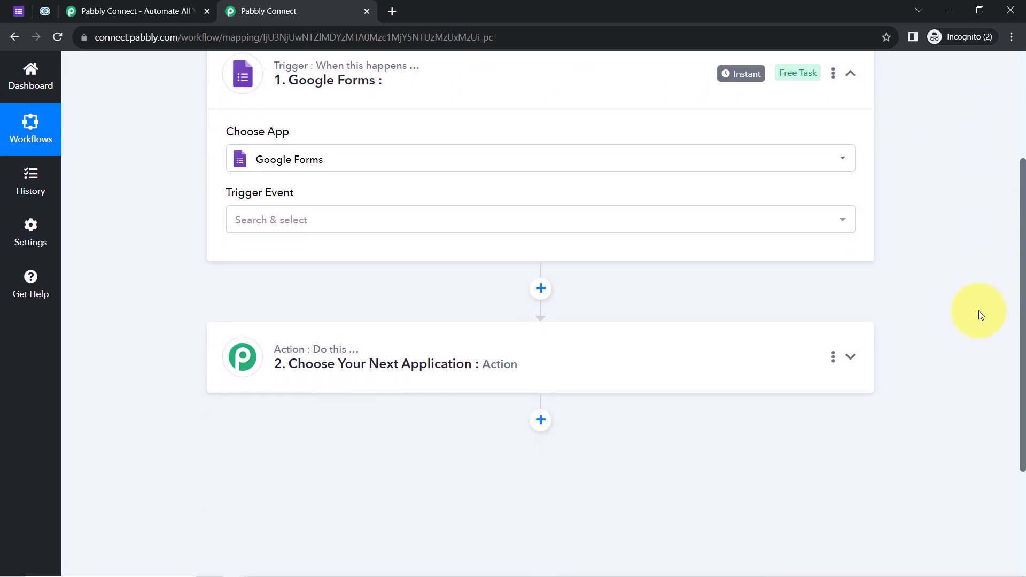
{"action": "scroll", "coordinate": [980, 312], "scroll_direction": "up", "scroll_amount": 3}
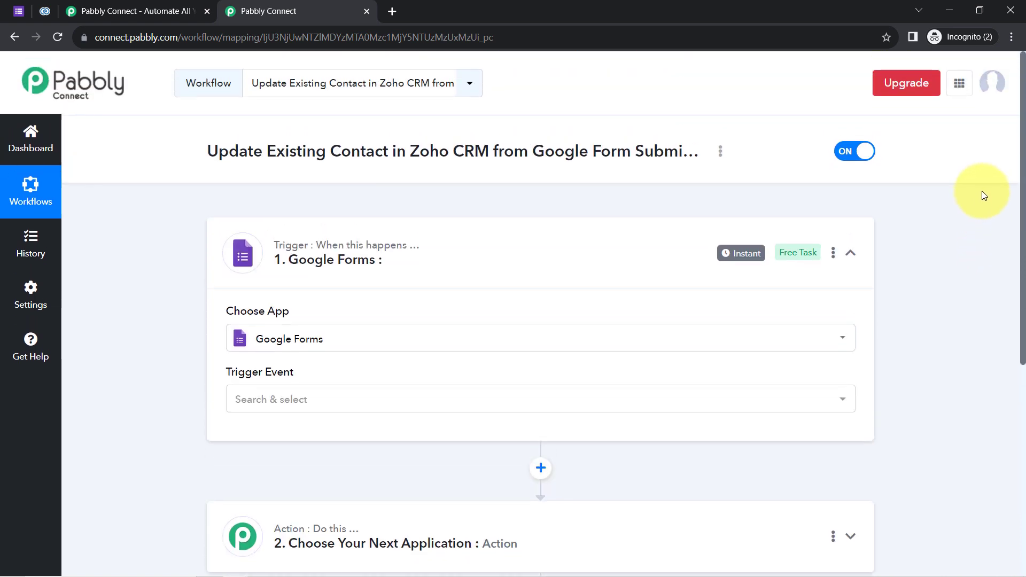
{"action": "scroll", "coordinate": [984, 195], "scroll_direction": "down", "scroll_amount": 1}
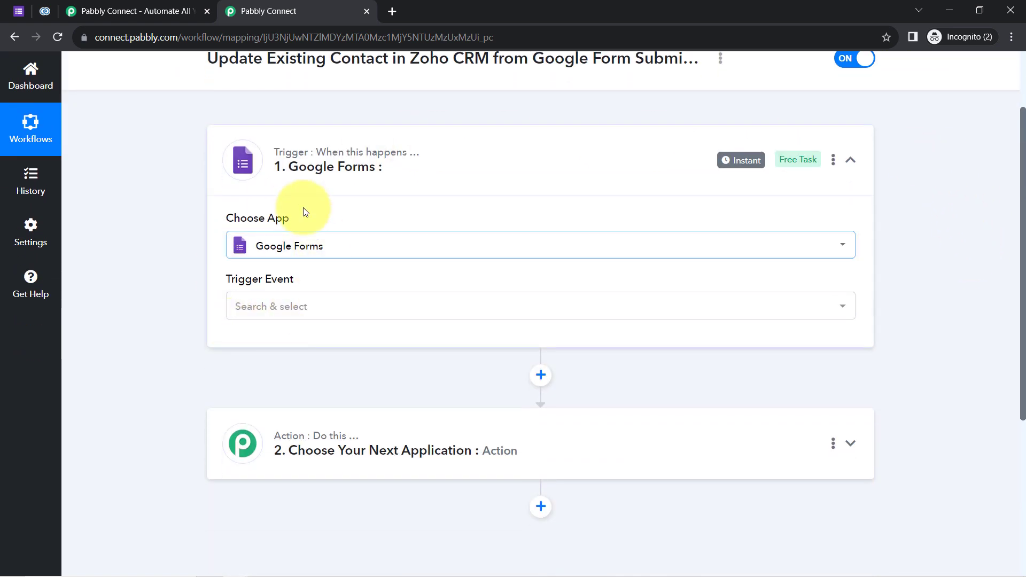
{"action": "mouse_move", "coordinate": [346, 162]}
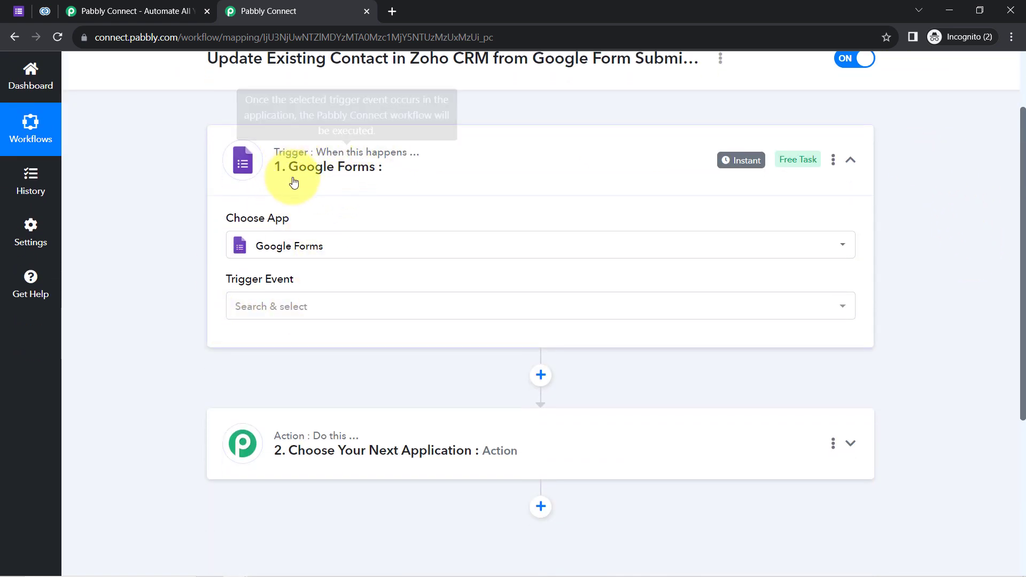
{"action": "left_click", "coordinate": [13, 8]}
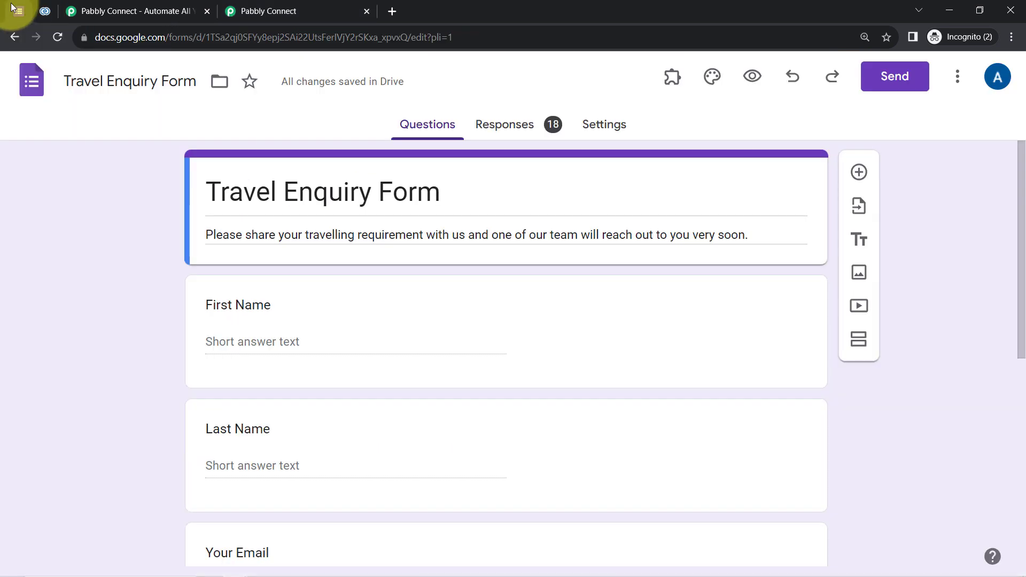
{"action": "left_click", "coordinate": [257, 9]}
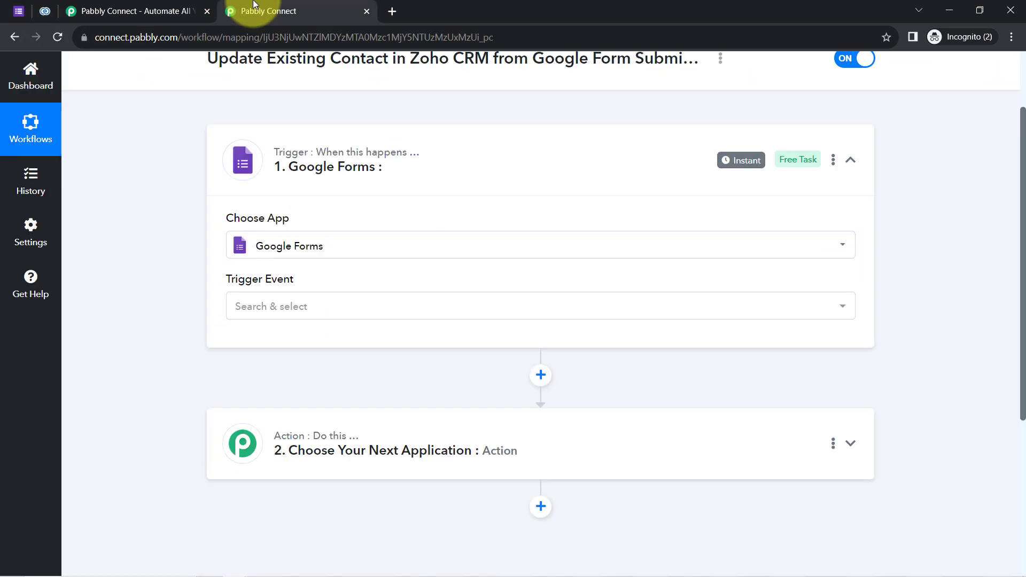
{"action": "left_click", "coordinate": [262, 312]}
{"action": "left_click", "coordinate": [267, 384]}
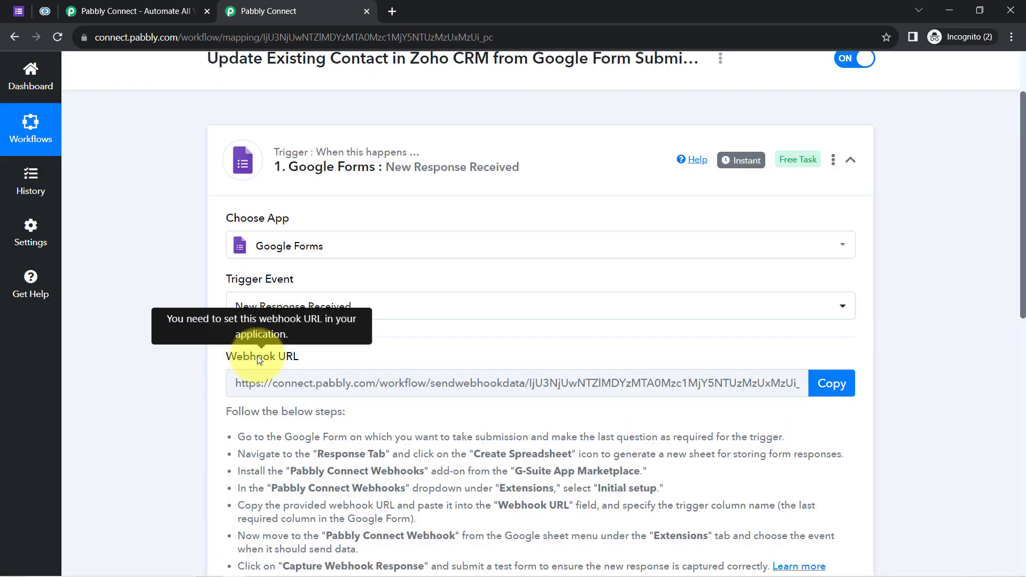
Review the webhook setup steps, then open the form's 18 responses in Google Sheets.
{"action": "left_click_drag", "start_coordinate": [228, 356], "coordinate": [313, 547]}
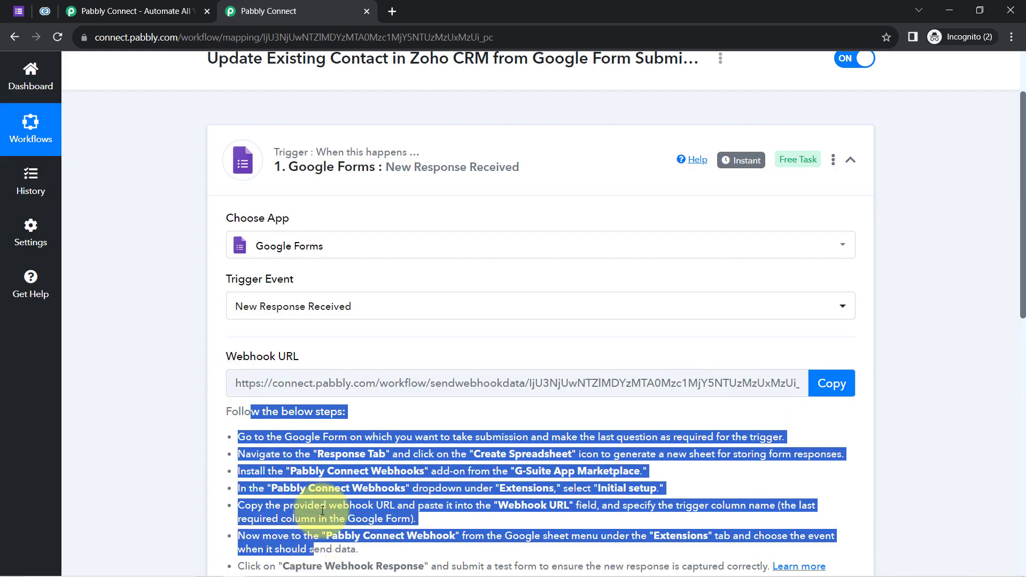
{"action": "left_click", "coordinate": [392, 462]}
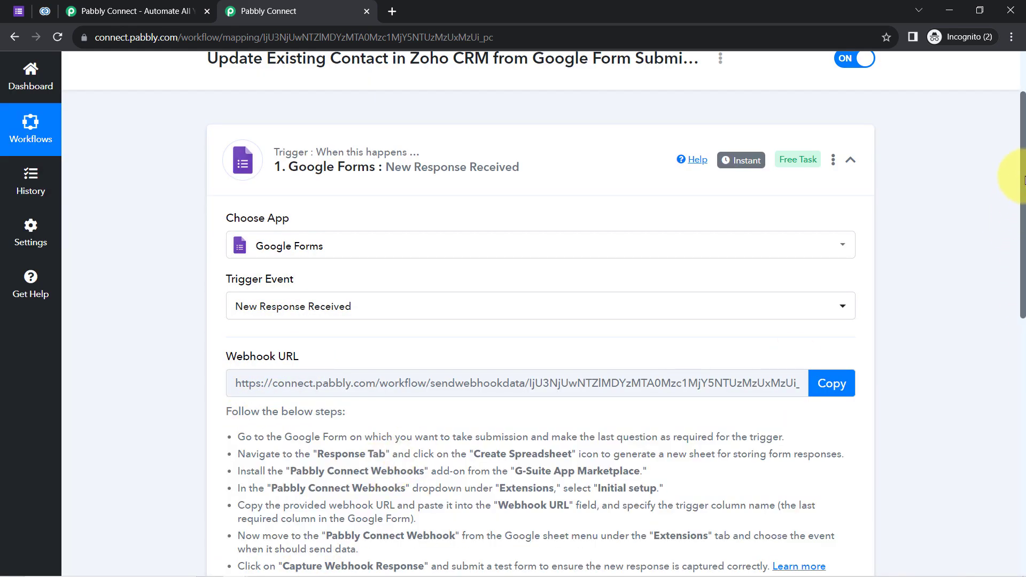
{"action": "left_click_drag", "start_coordinate": [1022, 179], "coordinate": [1022, 257]}
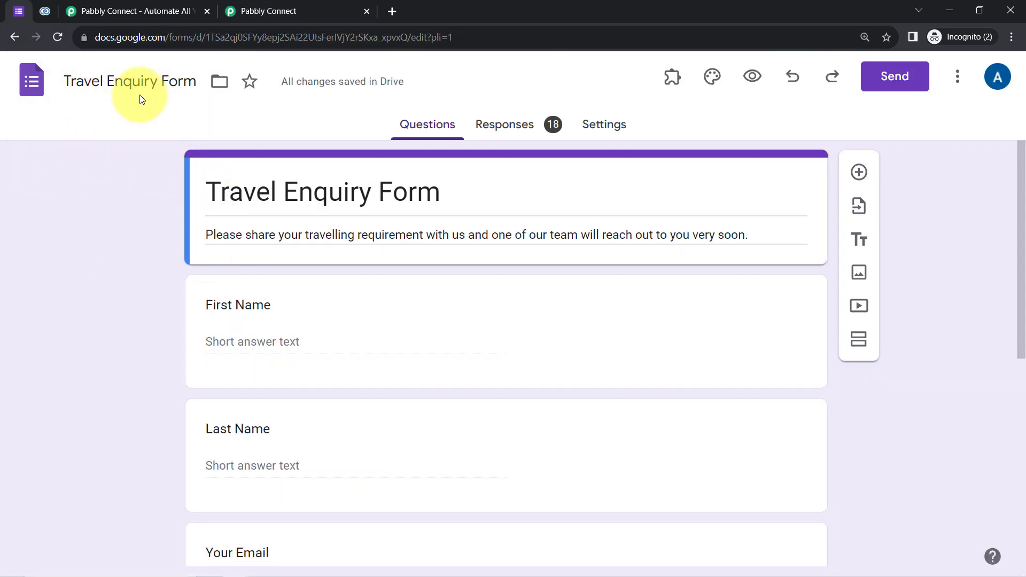
{"action": "left_click", "coordinate": [309, 7]}
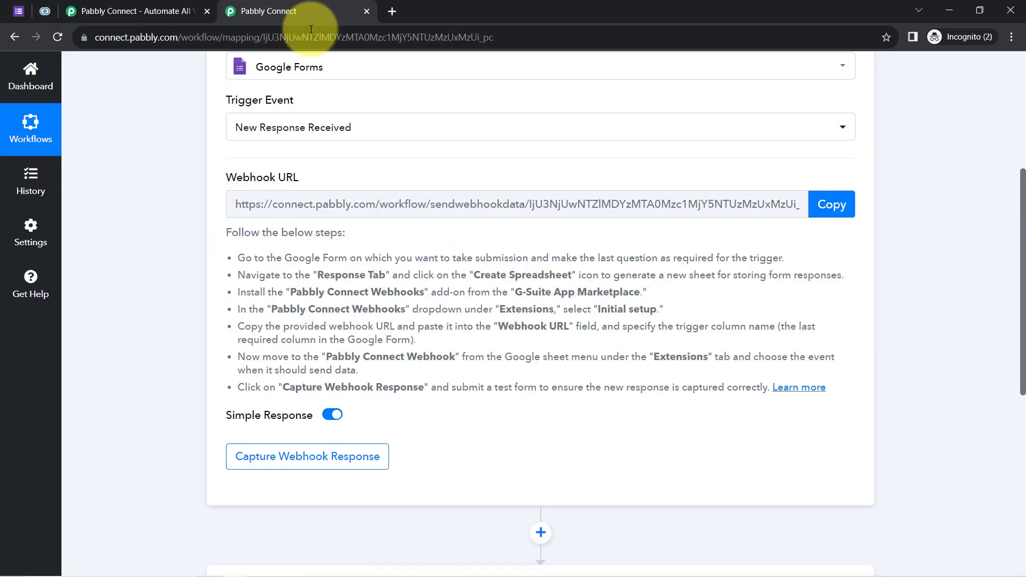
{"action": "left_click", "coordinate": [18, 11]}
{"action": "left_click", "coordinate": [521, 128]}
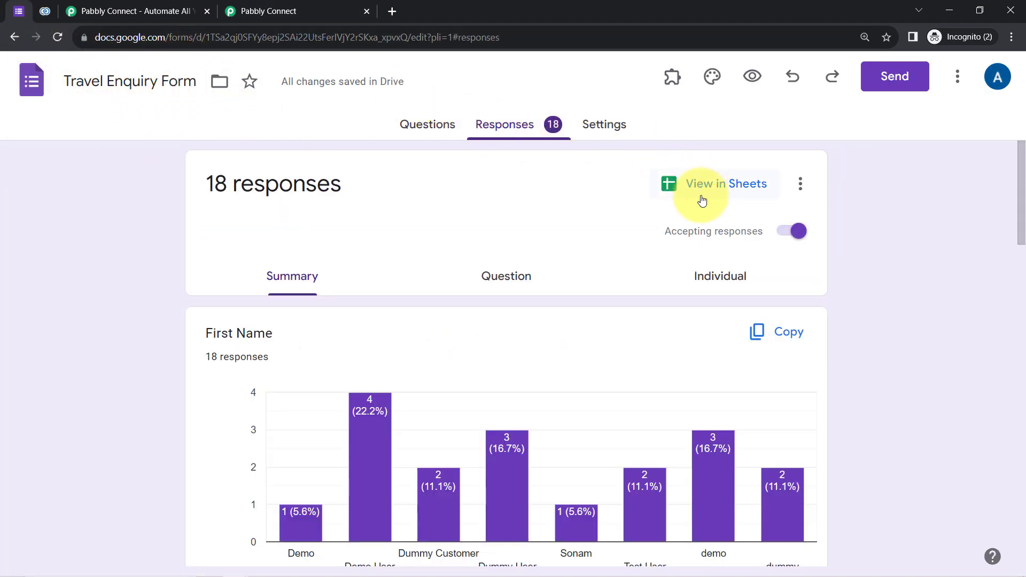
{"action": "left_click", "coordinate": [703, 186]}
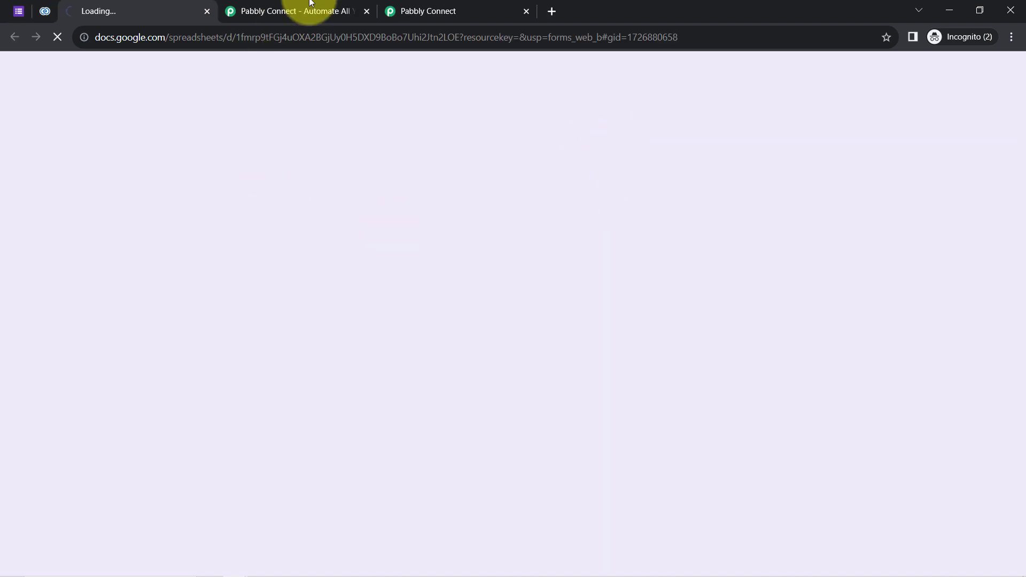
Copy the webhook URL and start capturing a webhook response, then return to the spreadsheet.
{"action": "left_click", "coordinate": [447, 8]}
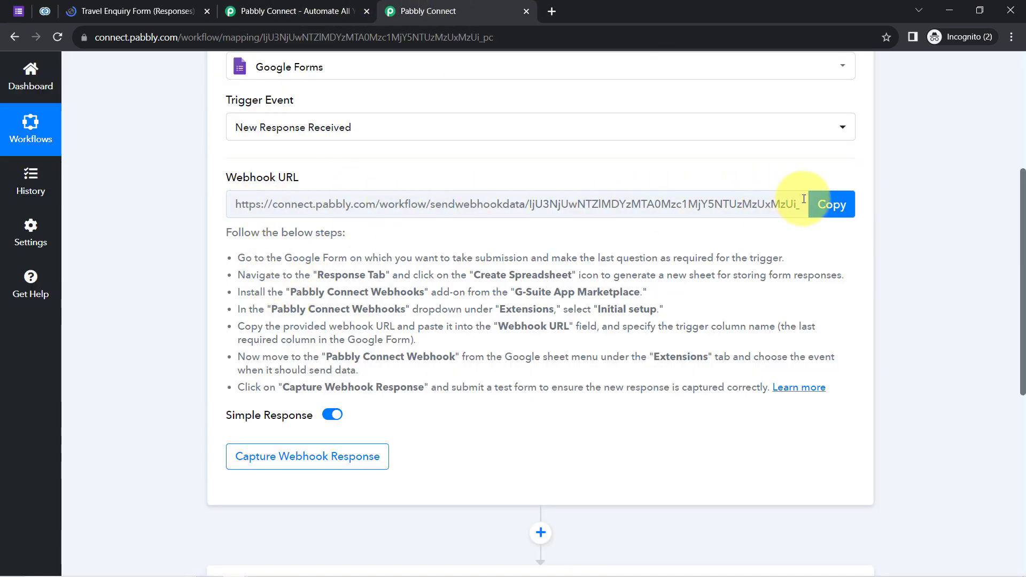
{"action": "left_click", "coordinate": [824, 207]}
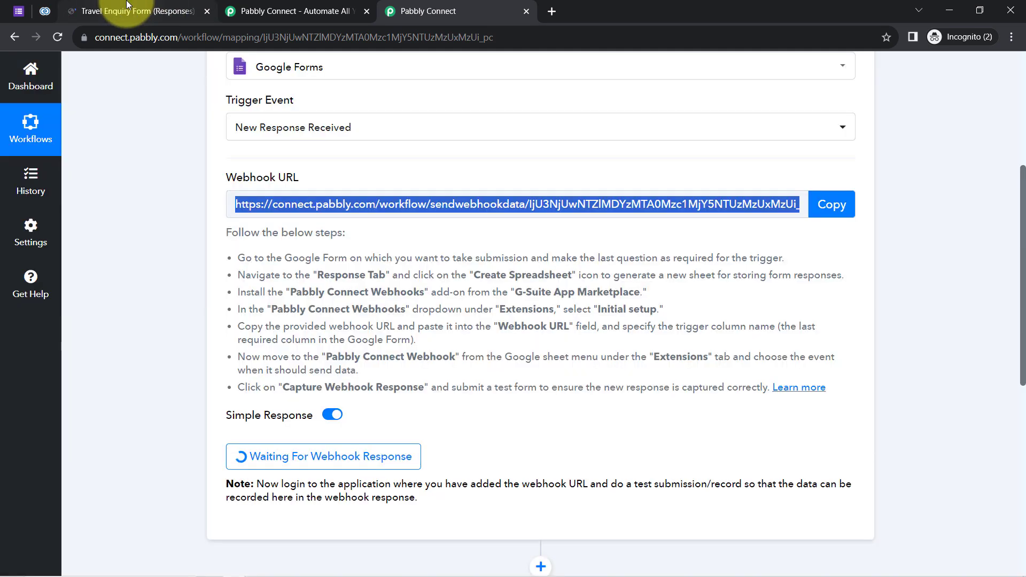
{"action": "left_click", "coordinate": [136, 11]}
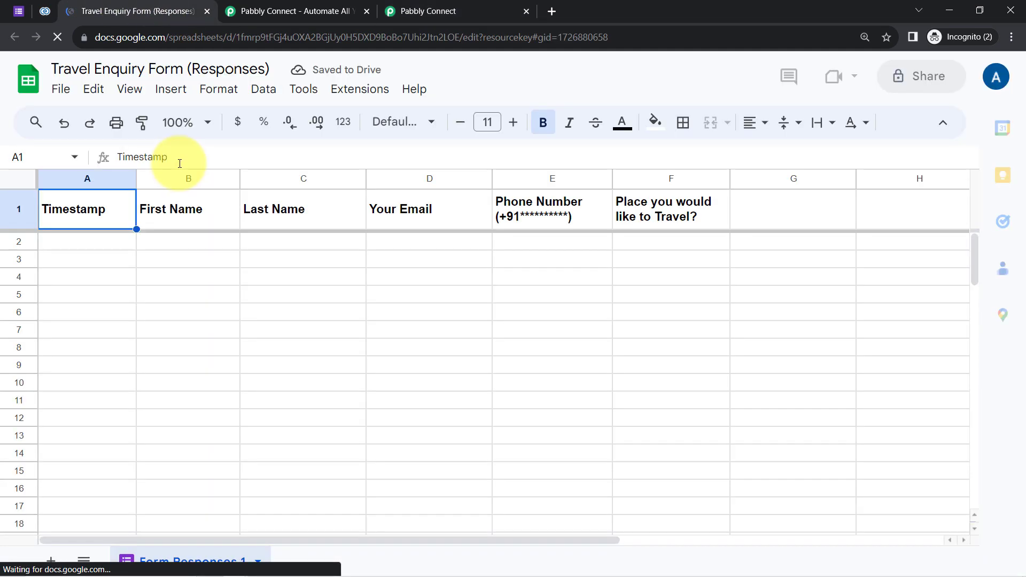
Zoom the responses sheet to 125%.
{"action": "left_click", "coordinate": [179, 123]}
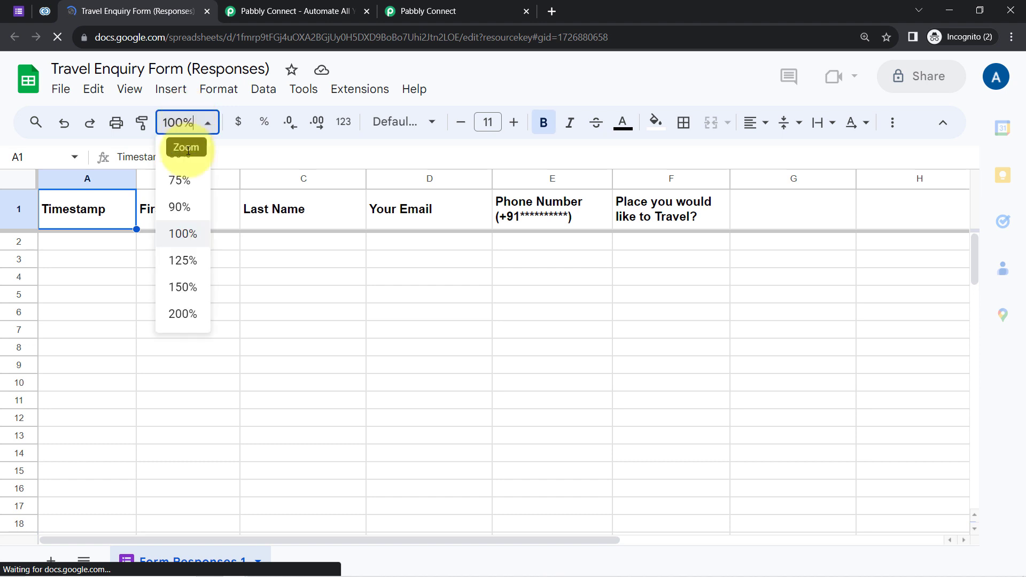
{"action": "left_click", "coordinate": [183, 261]}
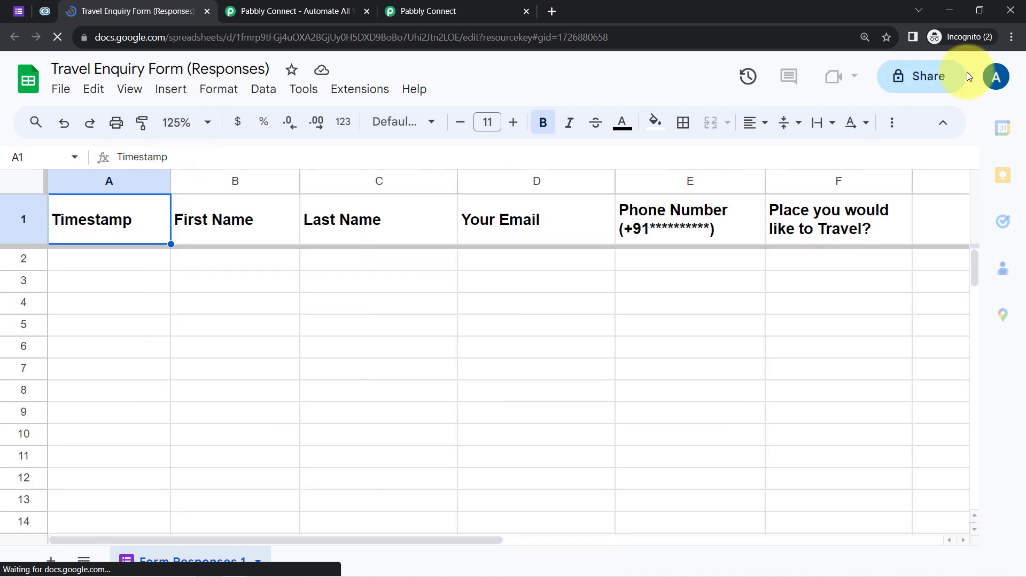
{"action": "left_click", "coordinate": [1011, 40]}
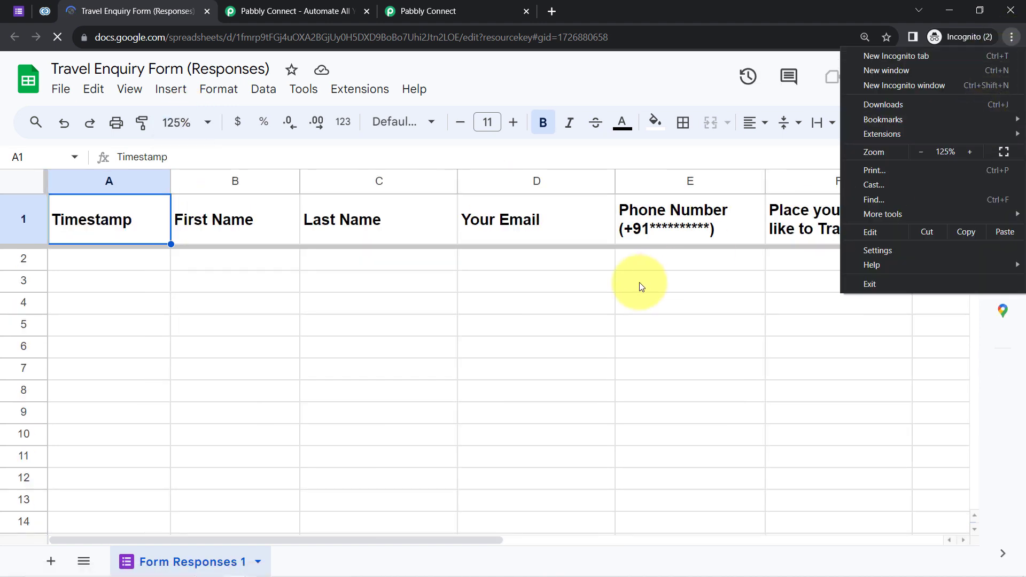
{"action": "left_click", "coordinate": [641, 287]}
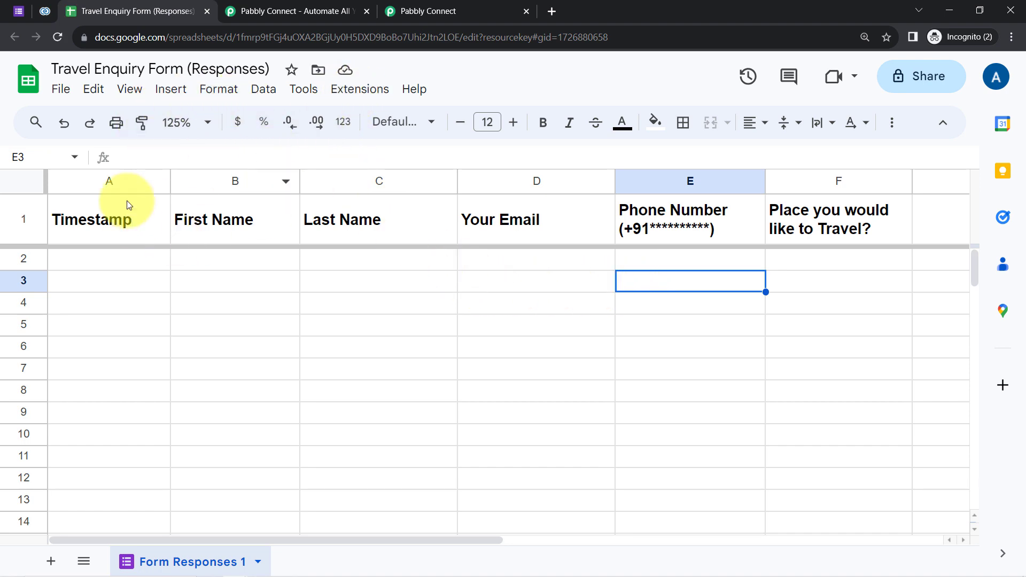
Copy the webhook URL again and find the Pabbly Connect Webhooks add-on by searching 'pabb'.
{"action": "left_click", "coordinate": [467, 7]}
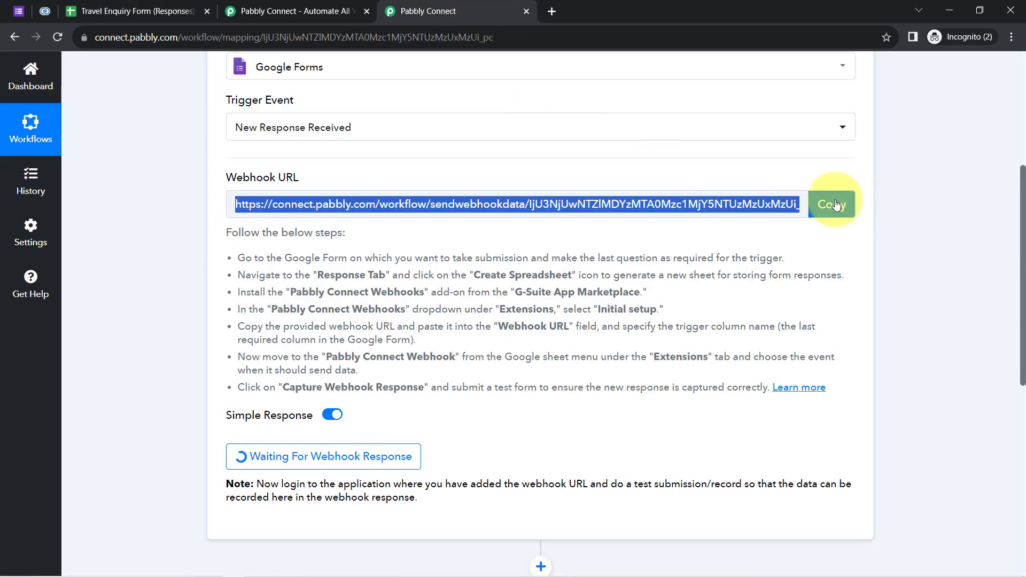
{"action": "left_click", "coordinate": [829, 203]}
{"action": "left_click", "coordinate": [85, 6]}
{"action": "left_click", "coordinate": [357, 88]}
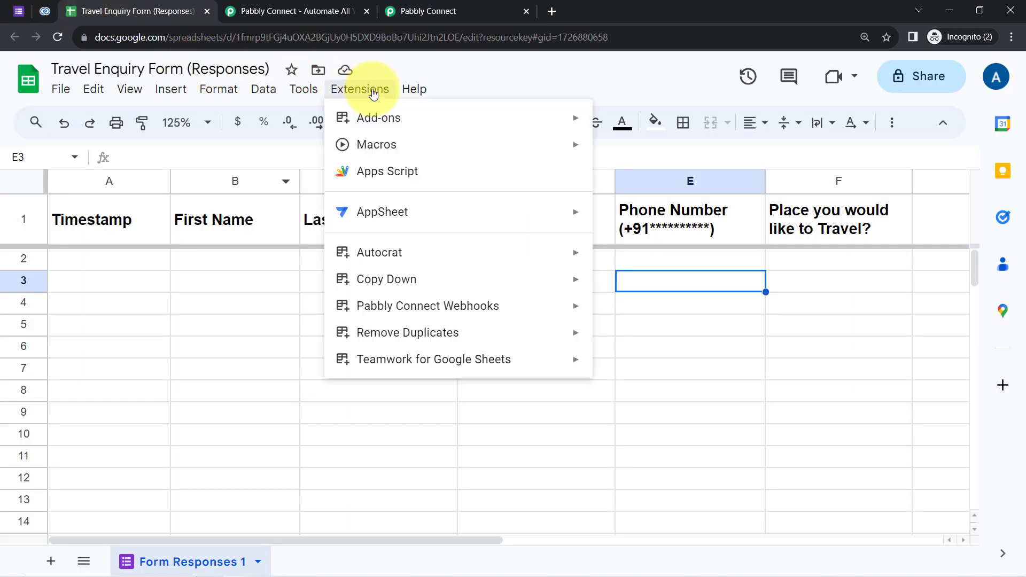
{"action": "mouse_move", "coordinate": [487, 122]}
{"action": "left_click", "coordinate": [606, 126]}
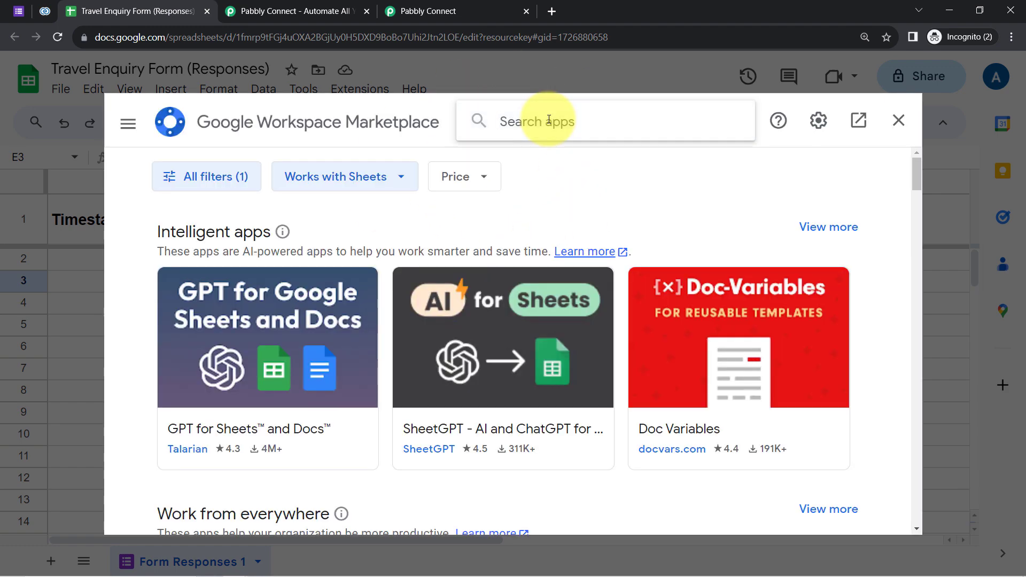
{"action": "left_click", "coordinate": [549, 120]}
{"action": "type", "text": "pabb"}
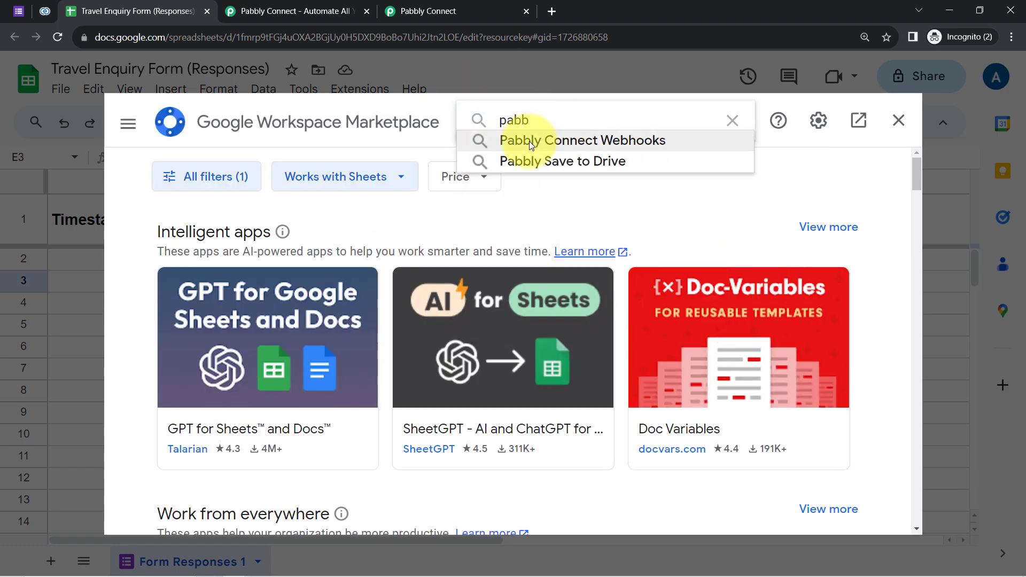
{"action": "left_click", "coordinate": [530, 142]}
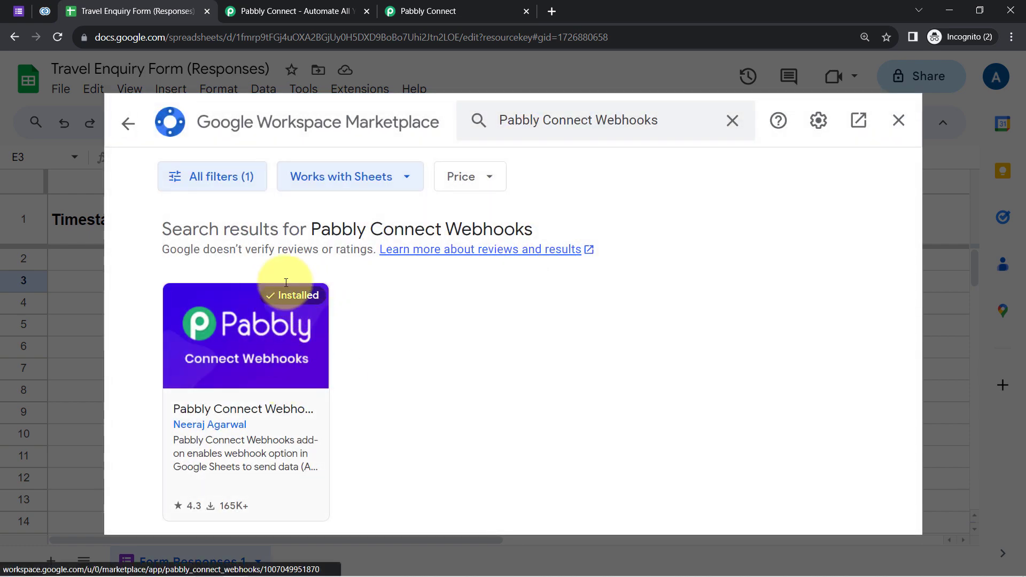
{"action": "left_click", "coordinate": [898, 121]}
{"action": "left_click", "coordinate": [304, 305]}
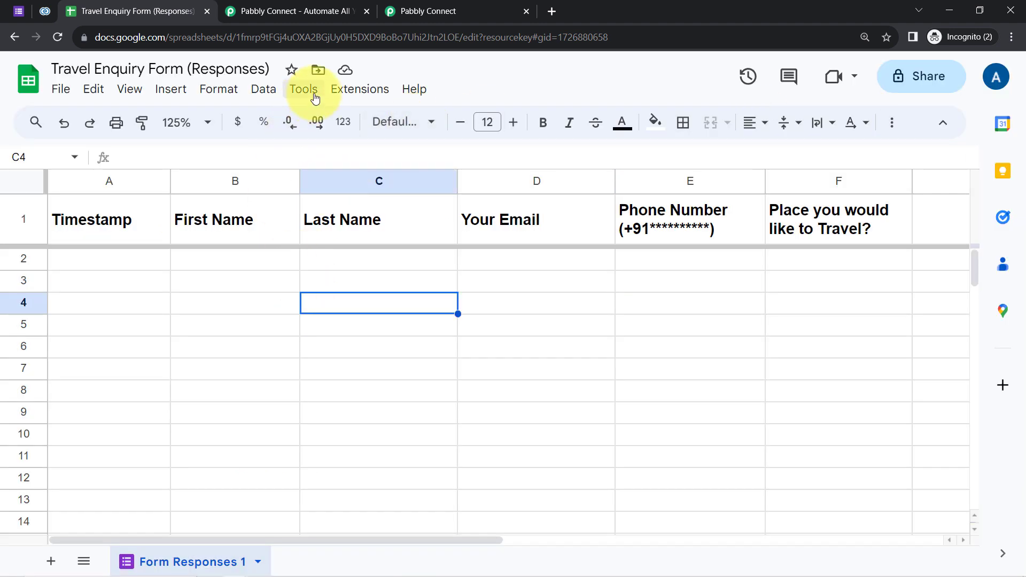
Open the Pabbly Connect Webhooks Initial Setup and clear the old URL and trigger column H.
{"action": "left_click", "coordinate": [357, 89]}
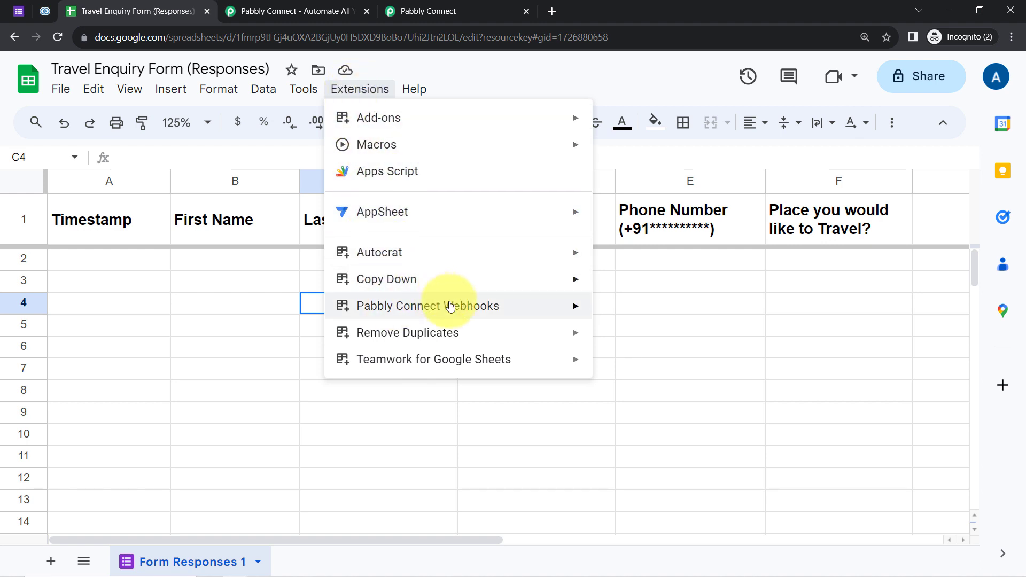
{"action": "mouse_move", "coordinate": [448, 319]}
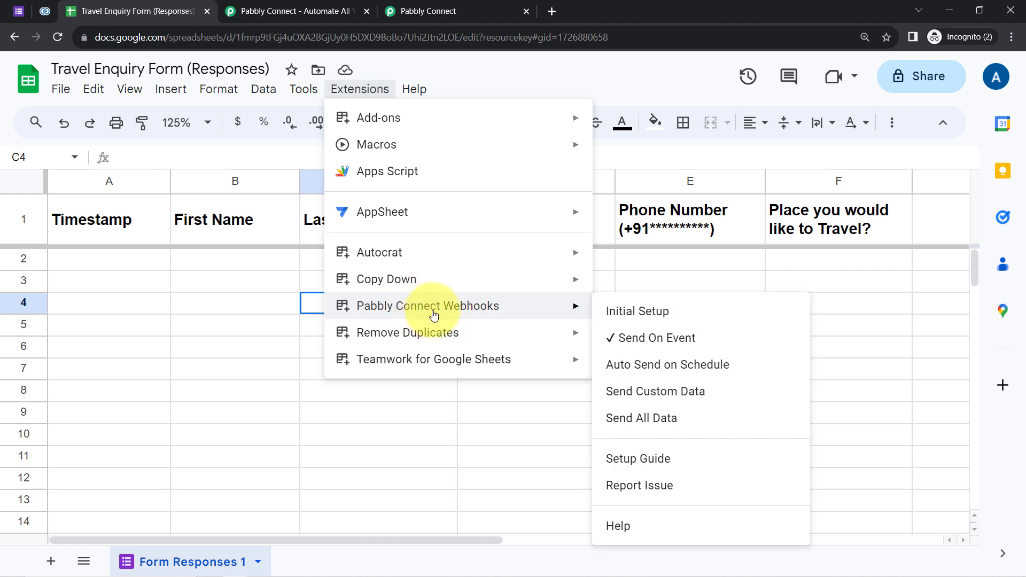
{"action": "left_click", "coordinate": [616, 313]}
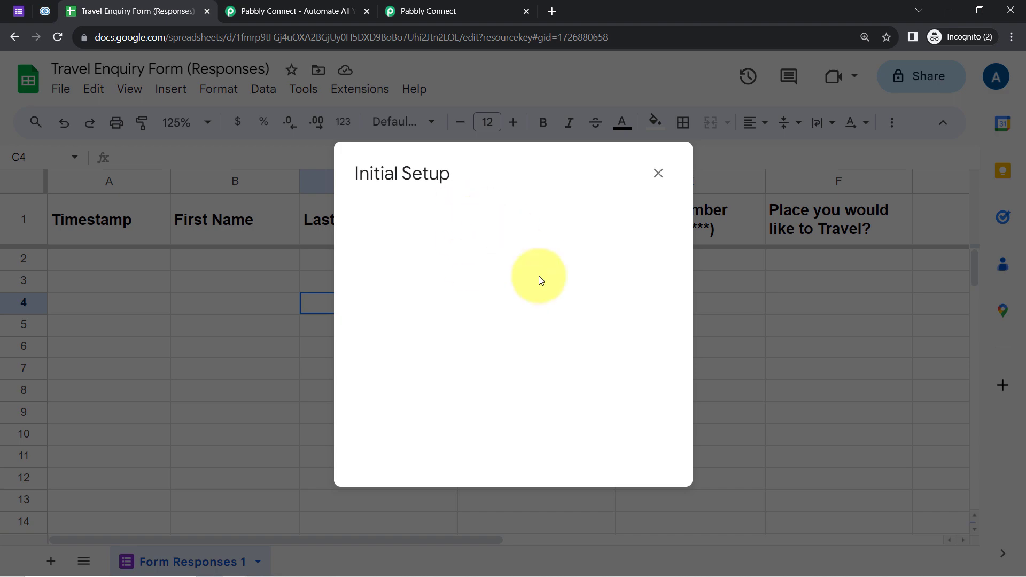
{"action": "left_click", "coordinate": [476, 8]}
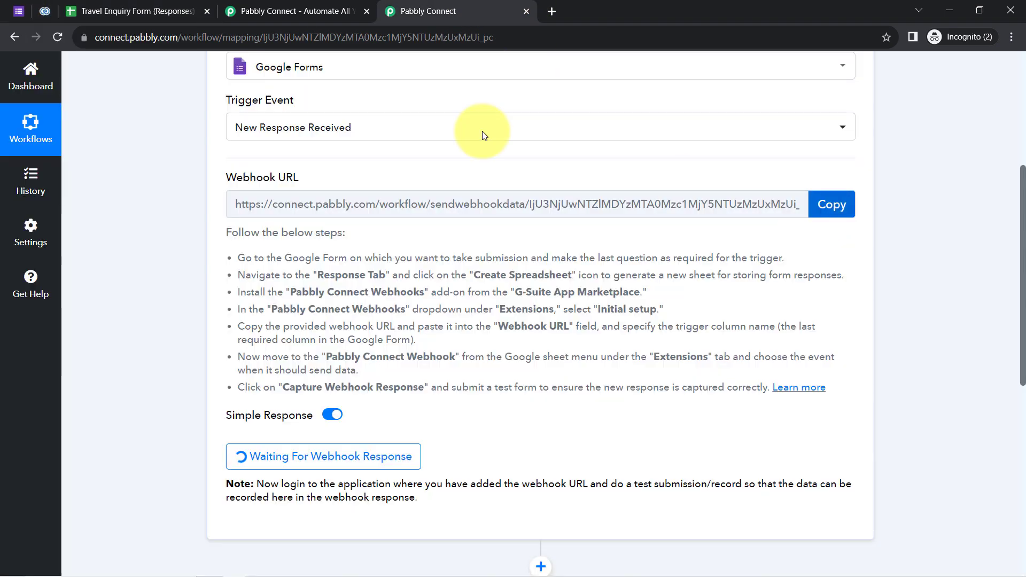
{"action": "left_click", "coordinate": [149, 10]}
{"action": "triple_click", "coordinate": [409, 301]}
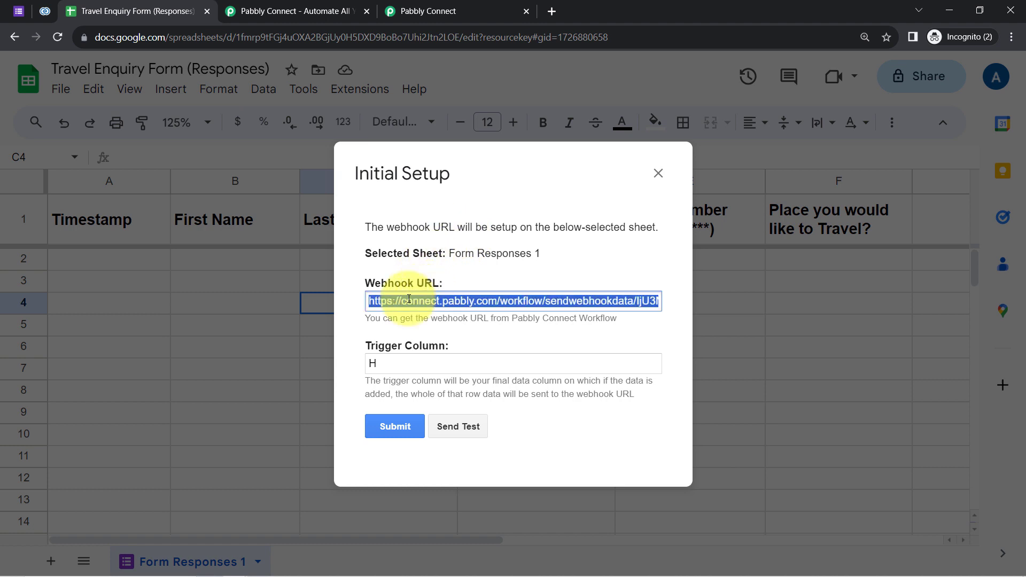
{"action": "key", "text": "BackSpace"}
{"action": "left_click", "coordinate": [384, 363]}
{"action": "key", "text": "BackSpace"}
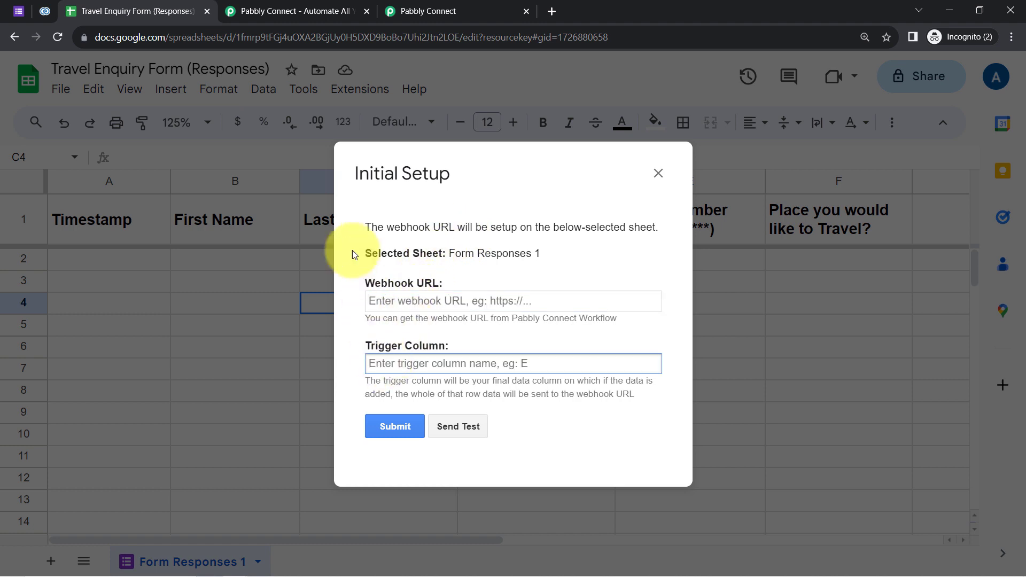
{"action": "left_click", "coordinate": [380, 302]}
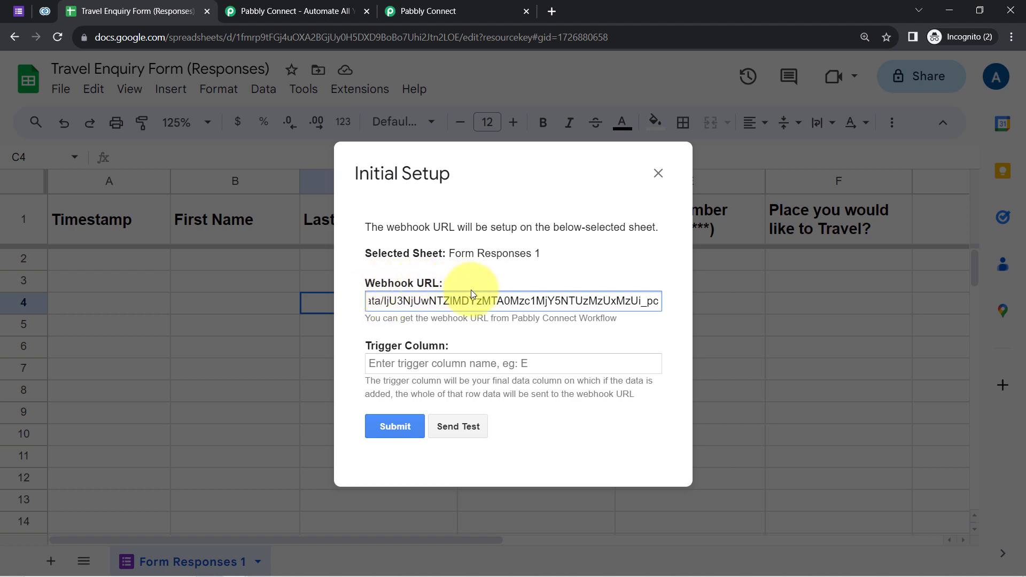
Set the trigger column to F, send a test row, and close the setup.
{"action": "left_click_drag", "start_coordinate": [367, 353], "coordinate": [457, 352]}
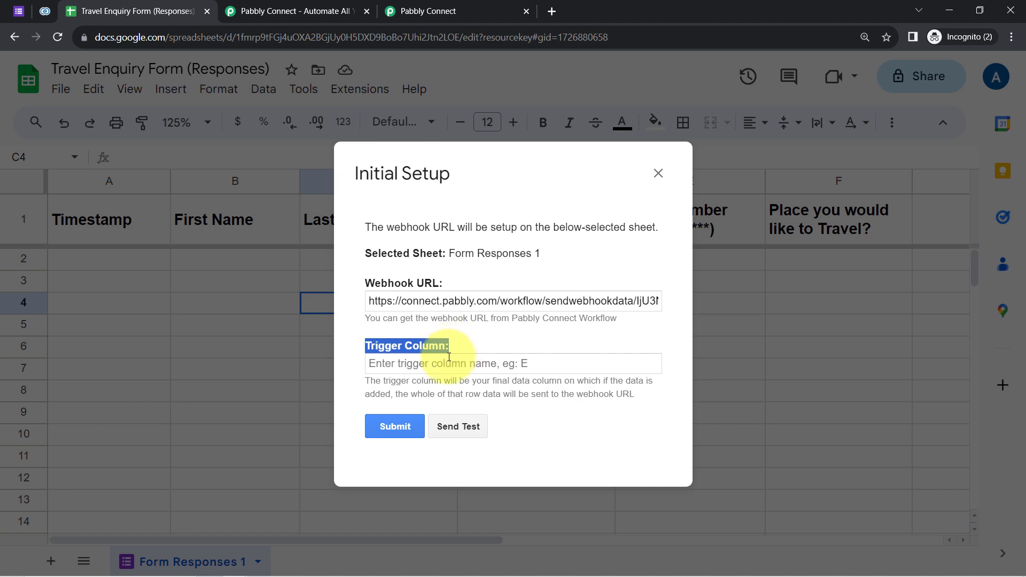
{"action": "left_click_drag", "start_coordinate": [385, 384], "coordinate": [588, 394]}
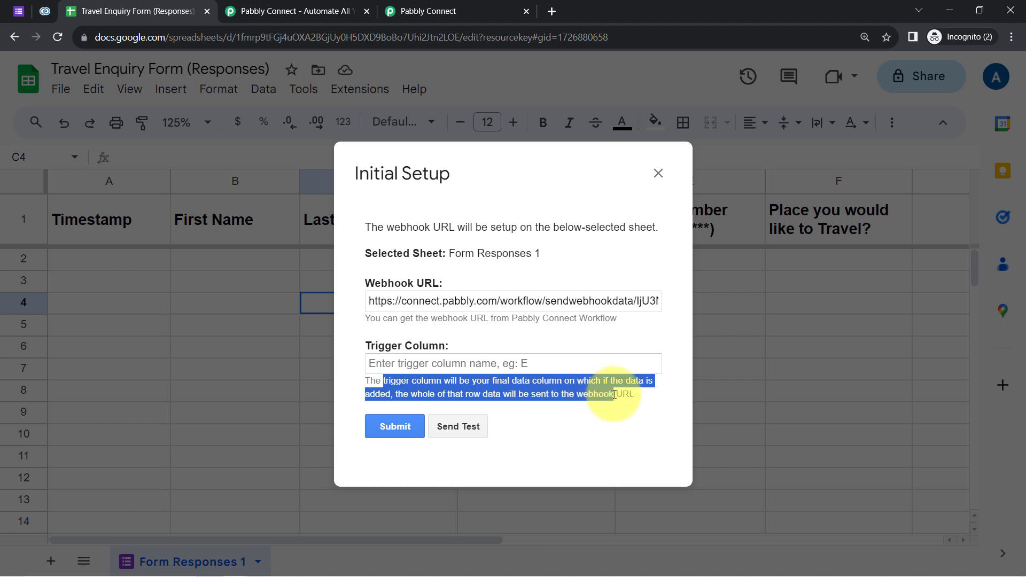
{"action": "left_click", "coordinate": [422, 359]}
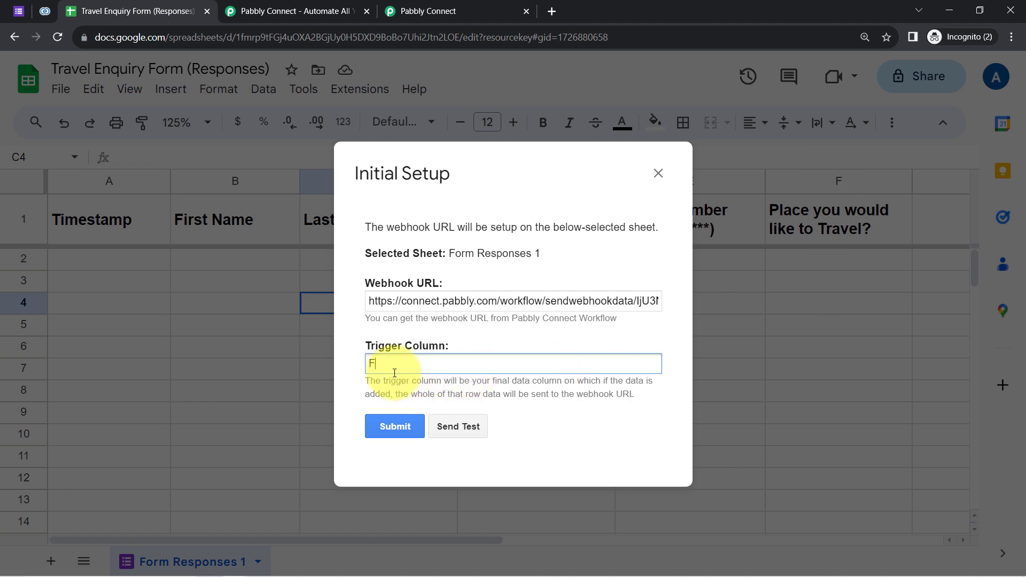
{"action": "left_click", "coordinate": [444, 425]}
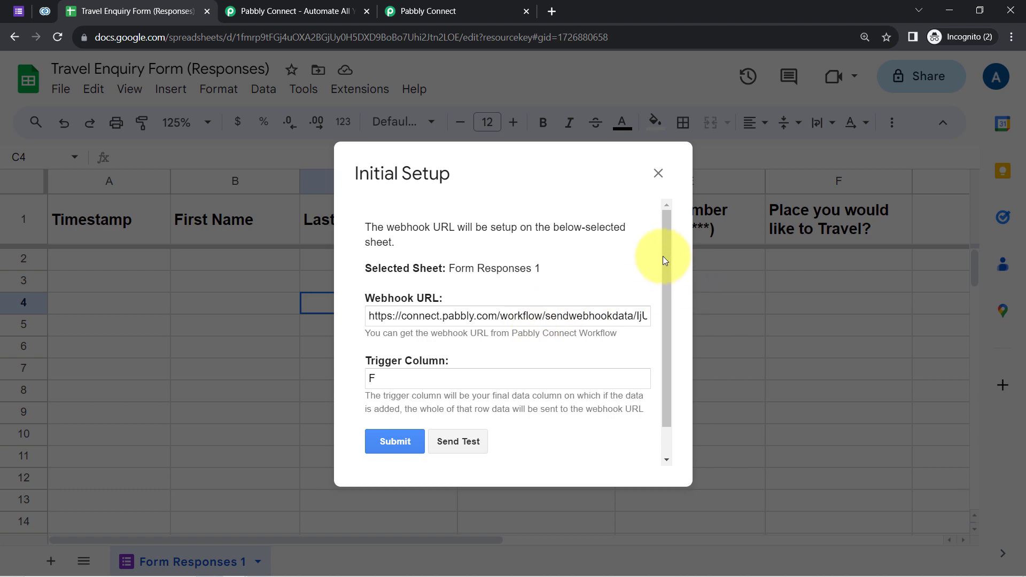
{"action": "left_click_drag", "start_coordinate": [667, 262], "coordinate": [662, 311]}
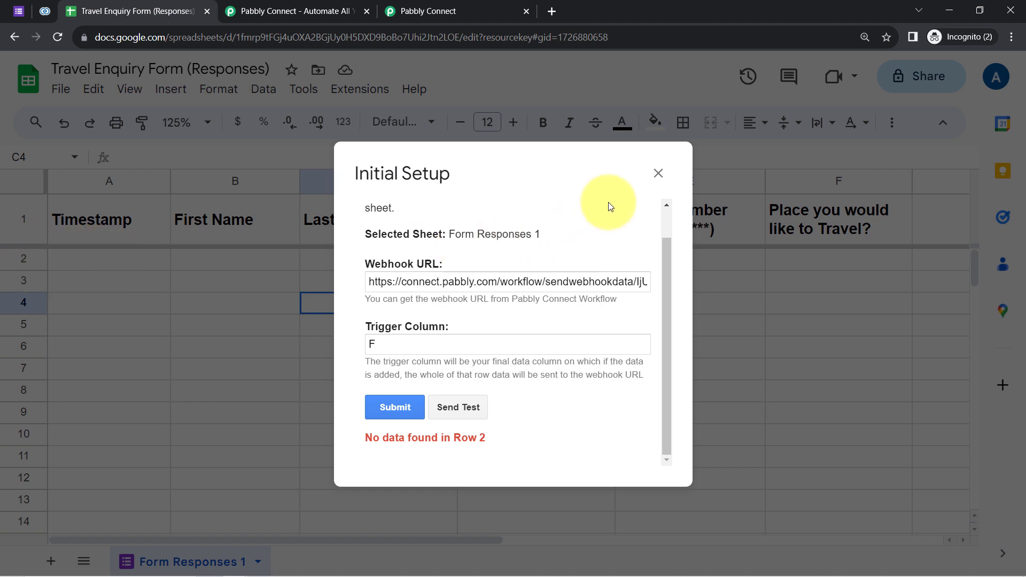
{"action": "left_click", "coordinate": [658, 172]}
Read the trigger step's note about making a test submission, then switch to the form responses.
{"action": "left_click", "coordinate": [402, 1]}
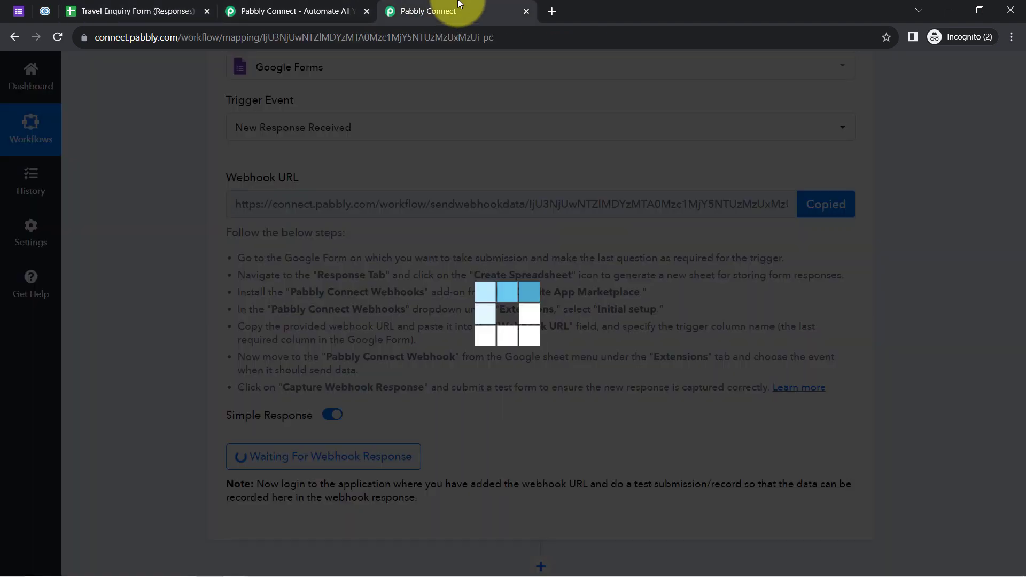
{"action": "left_click_drag", "start_coordinate": [1022, 202], "coordinate": [985, 305]}
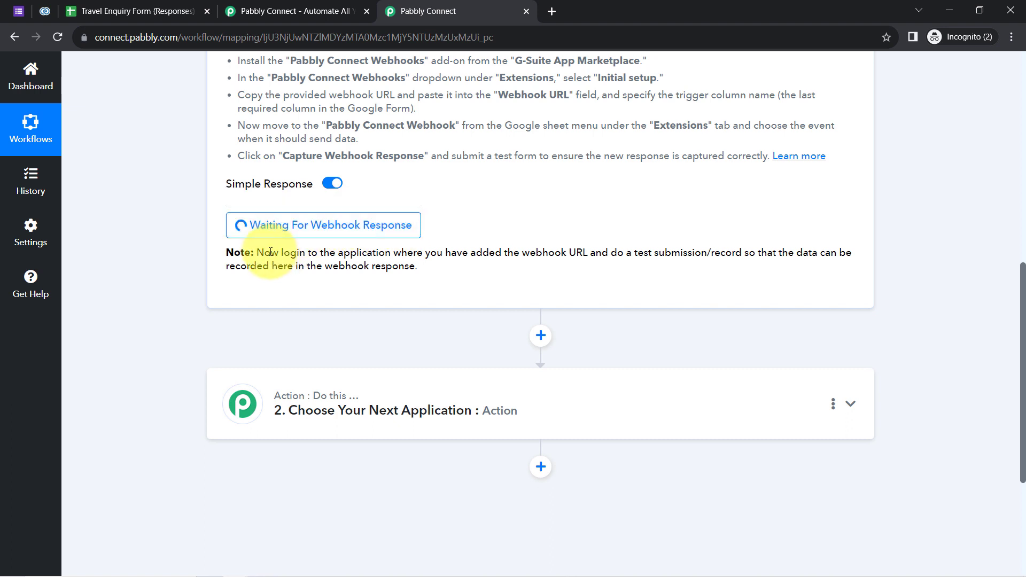
{"action": "left_click_drag", "start_coordinate": [270, 255], "coordinate": [615, 258]}
{"action": "left_click_drag", "start_coordinate": [617, 259], "coordinate": [409, 266]}
{"action": "left_click", "coordinate": [409, 265]}
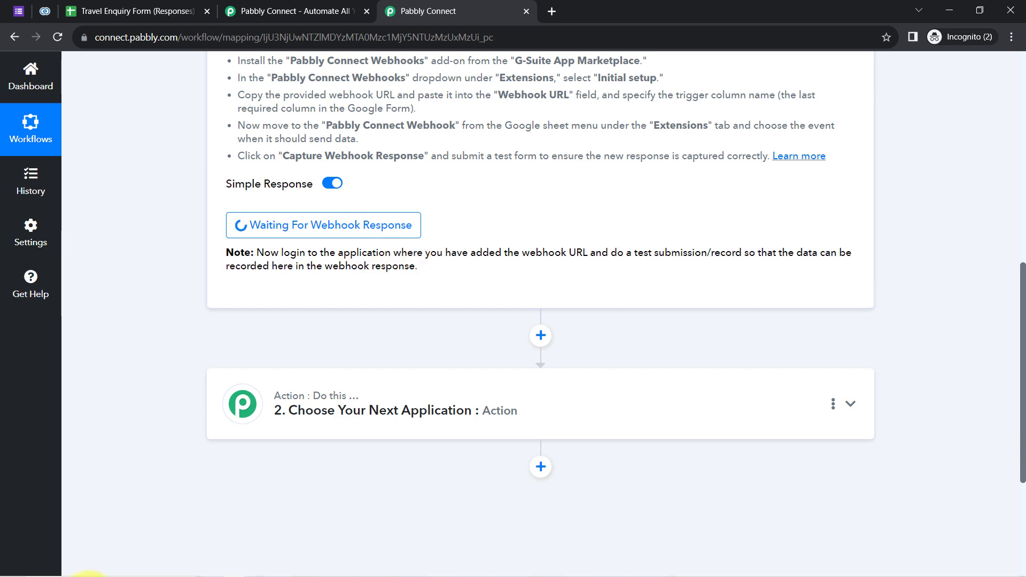
{"action": "left_click_drag", "start_coordinate": [611, 254], "coordinate": [818, 254]}
{"action": "left_click_drag", "start_coordinate": [1024, 329], "coordinate": [1024, 198]}
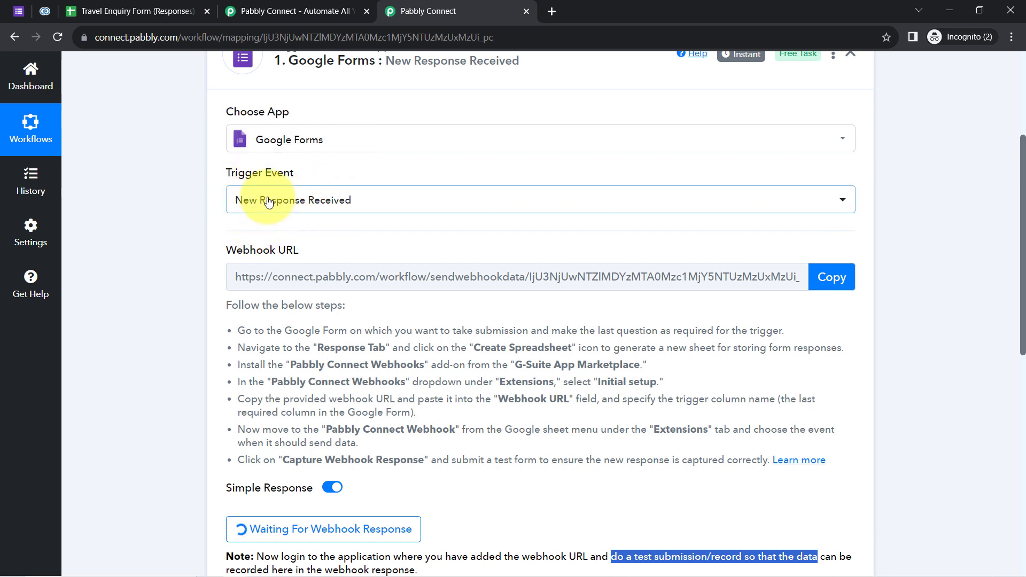
{"action": "left_click", "coordinate": [17, 8]}
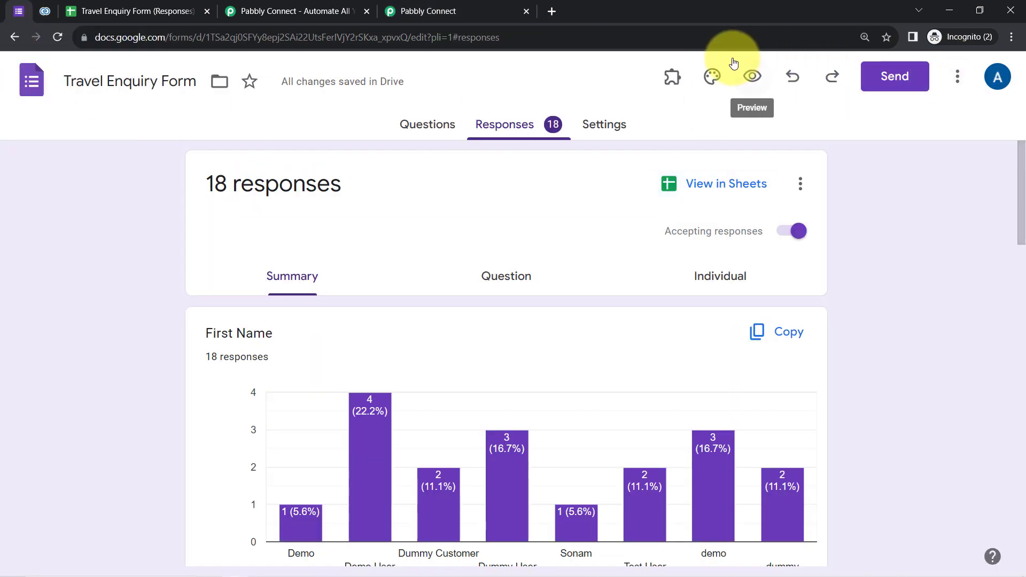
Open the live form and fill in first name, last name, email and phone number.
{"action": "left_click", "coordinate": [743, 76]}
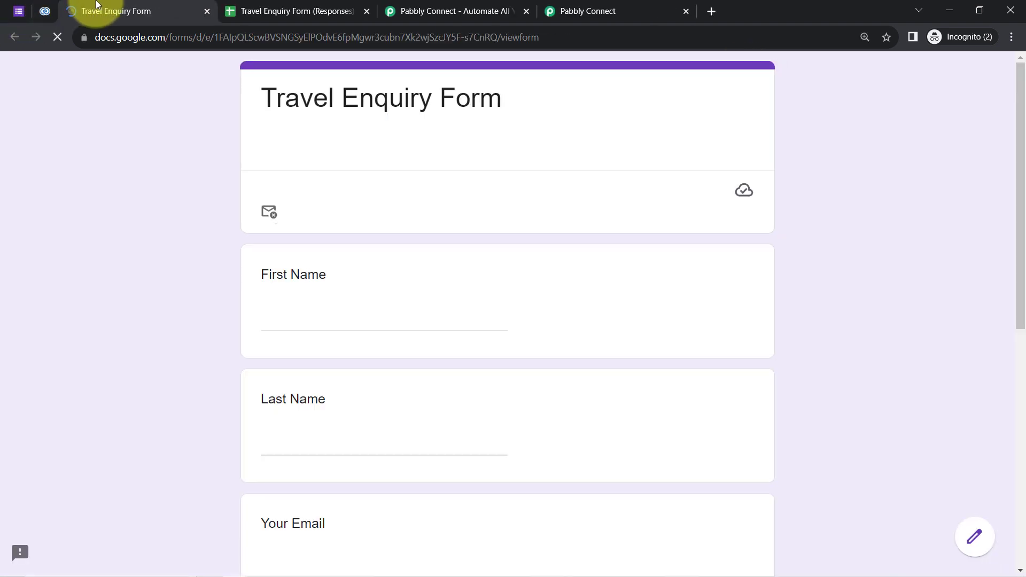
{"action": "left_click_drag", "start_coordinate": [1019, 134], "coordinate": [1016, 223]}
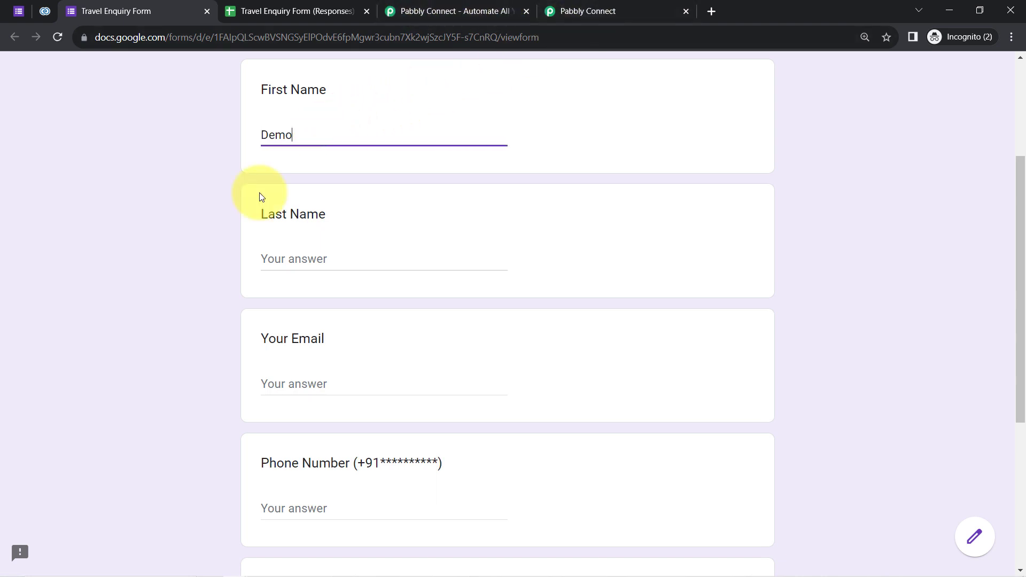
{"action": "key", "text": "Tab"}
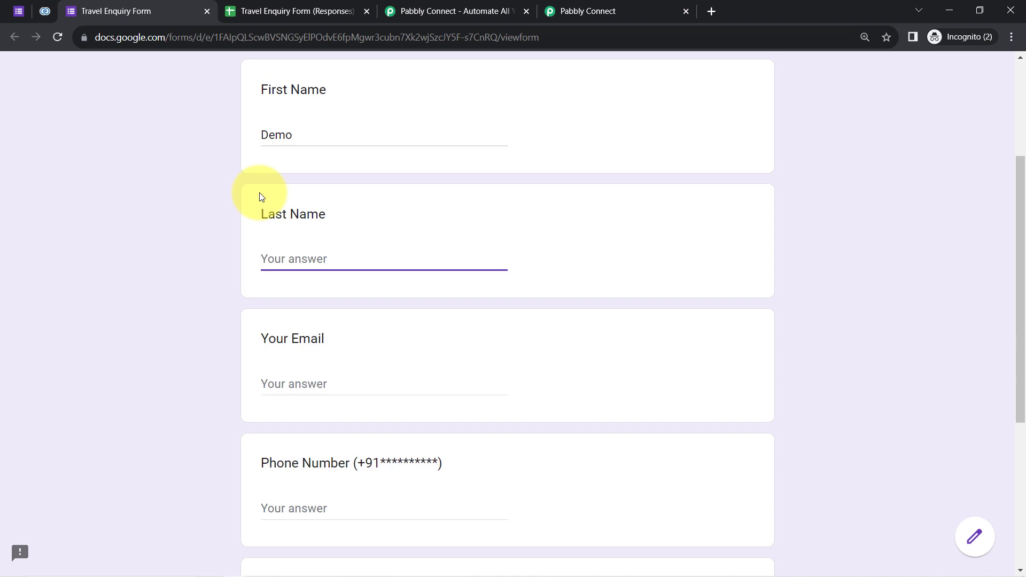
{"action": "type", "text": "User"}
{"action": "key", "text": "Tab"}
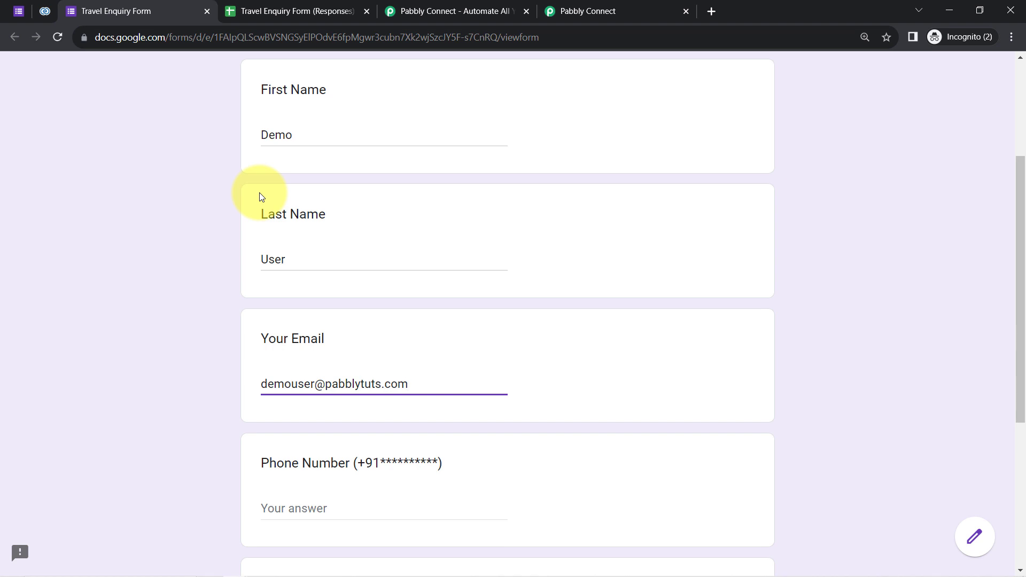
{"action": "key", "text": "Tab"}
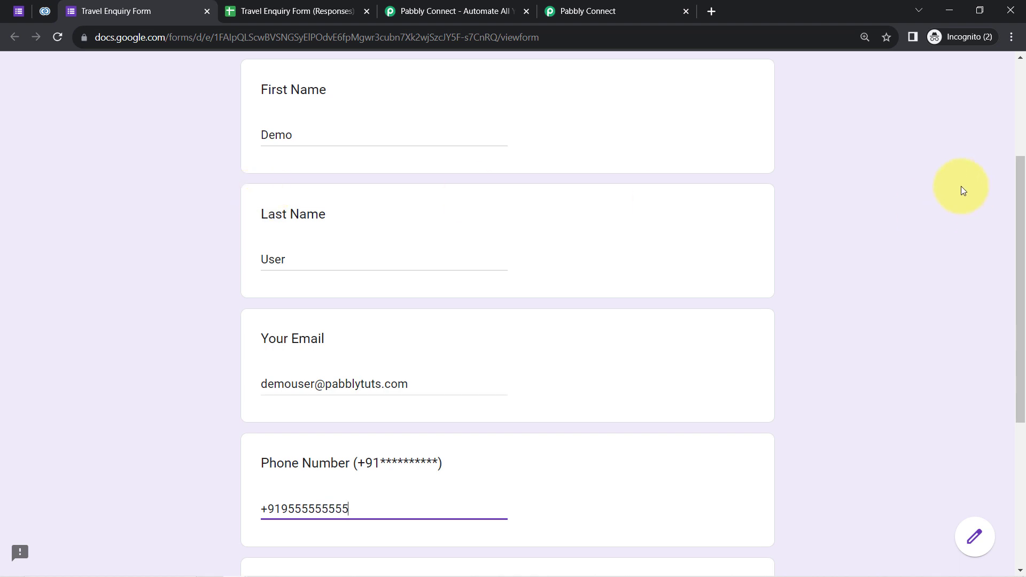
Choose Shimla-Manali as the destination, submit the enquiry, and view the responses sheet.
{"action": "left_click_drag", "start_coordinate": [1014, 194], "coordinate": [1003, 348]}
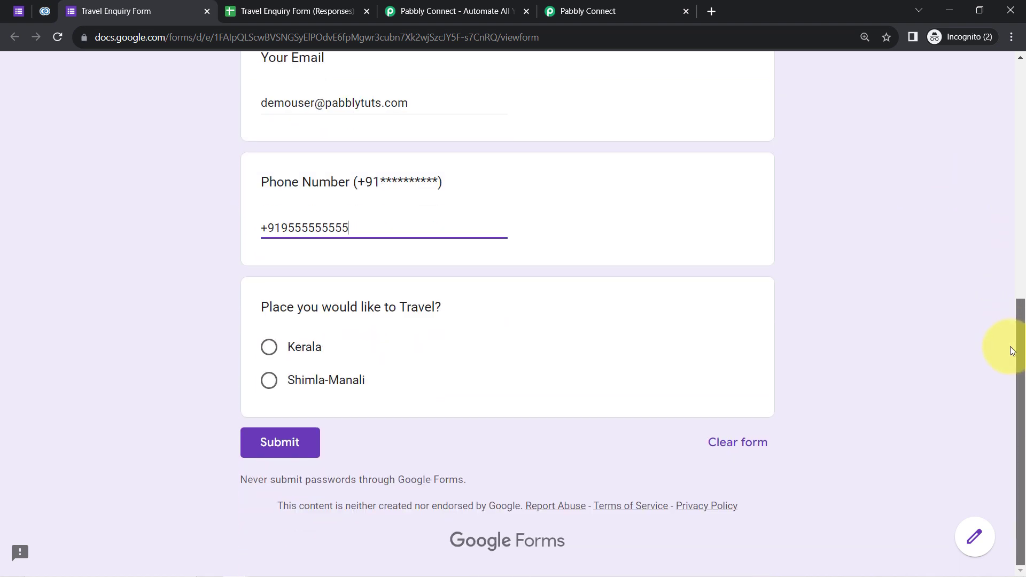
{"action": "left_click", "coordinate": [269, 381]}
{"action": "left_click", "coordinate": [275, 472]}
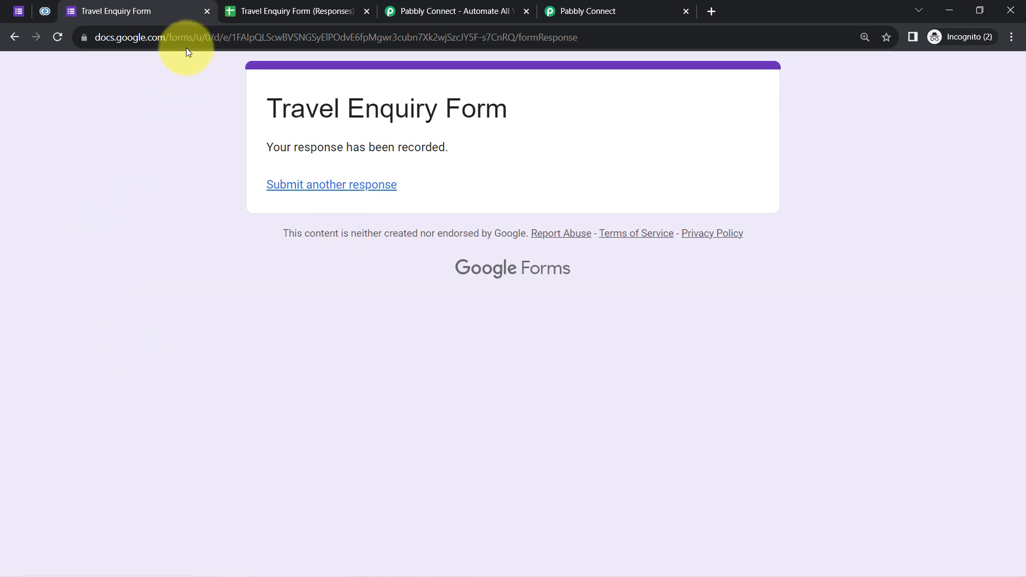
{"action": "left_click", "coordinate": [253, 4]}
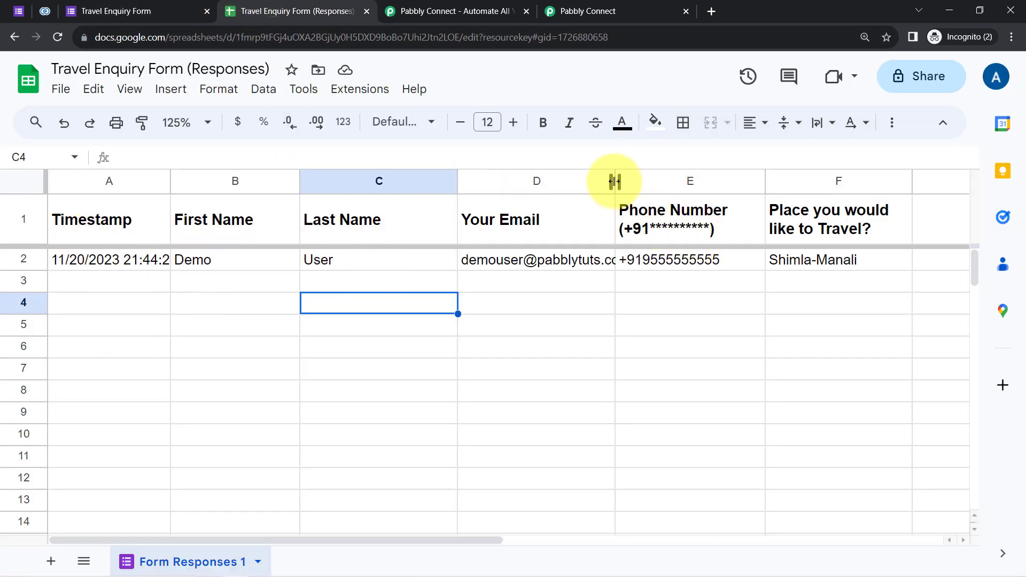
Widen column D to show full emails and copy the trigger's webhook URL.
{"action": "left_click_drag", "start_coordinate": [615, 181], "coordinate": [652, 181]}
{"action": "left_click", "coordinate": [355, 347]}
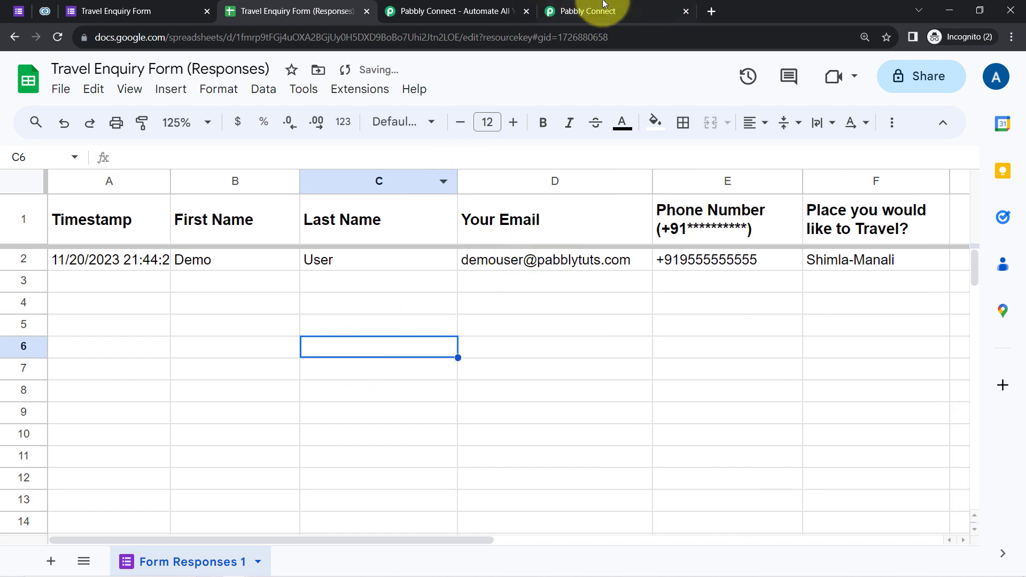
{"action": "left_click", "coordinate": [604, 4]}
{"action": "left_click", "coordinate": [824, 277]}
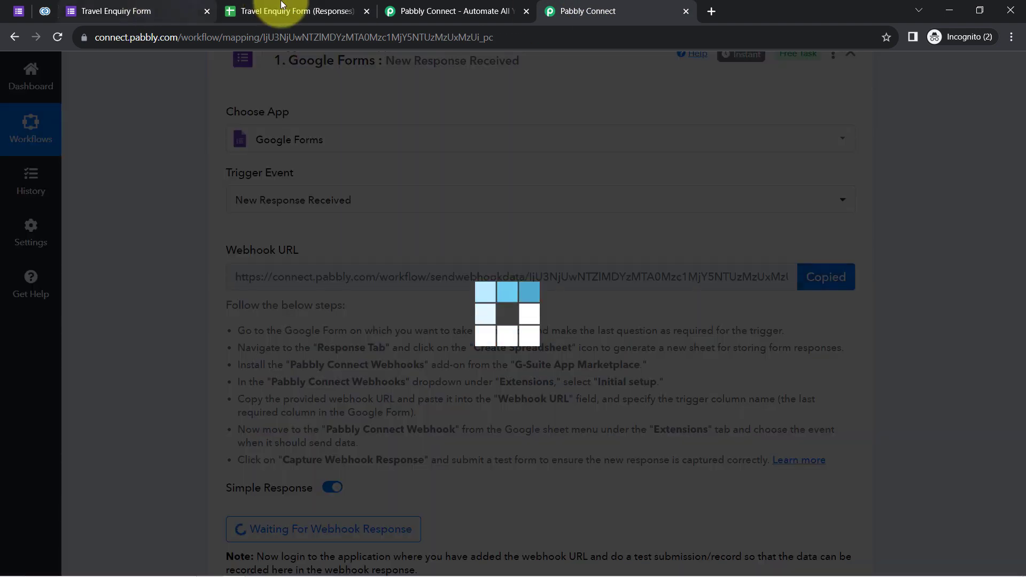
{"action": "left_click", "coordinate": [282, 5]}
In the webhook Initial Setup, paste the URL, set trigger column F and send a test row.
{"action": "left_click", "coordinate": [350, 88]}
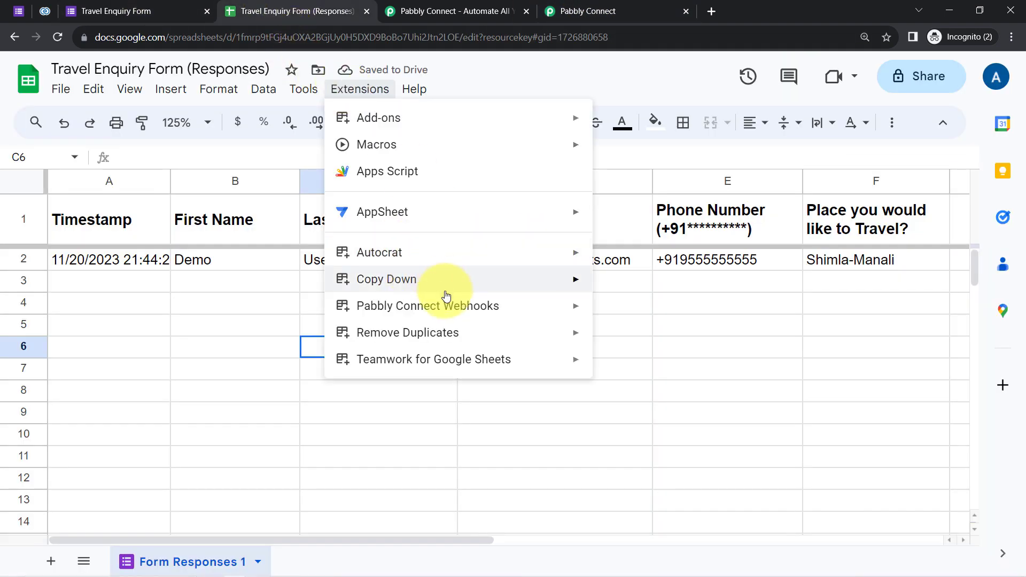
{"action": "mouse_move", "coordinate": [447, 304]}
{"action": "left_click", "coordinate": [682, 313]}
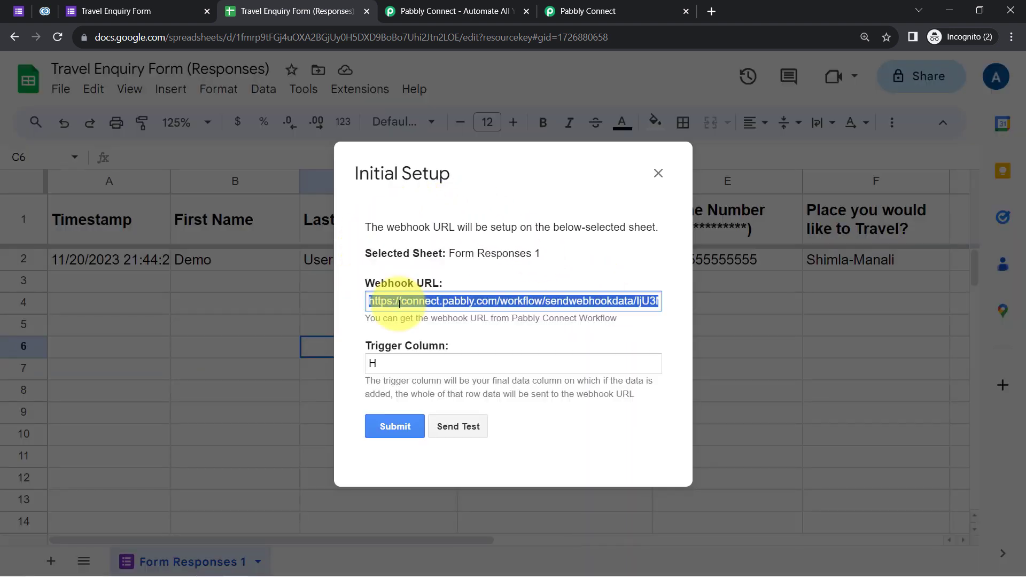
{"action": "triple_click", "coordinate": [399, 303]}
{"action": "key", "text": "ctrl+v"}
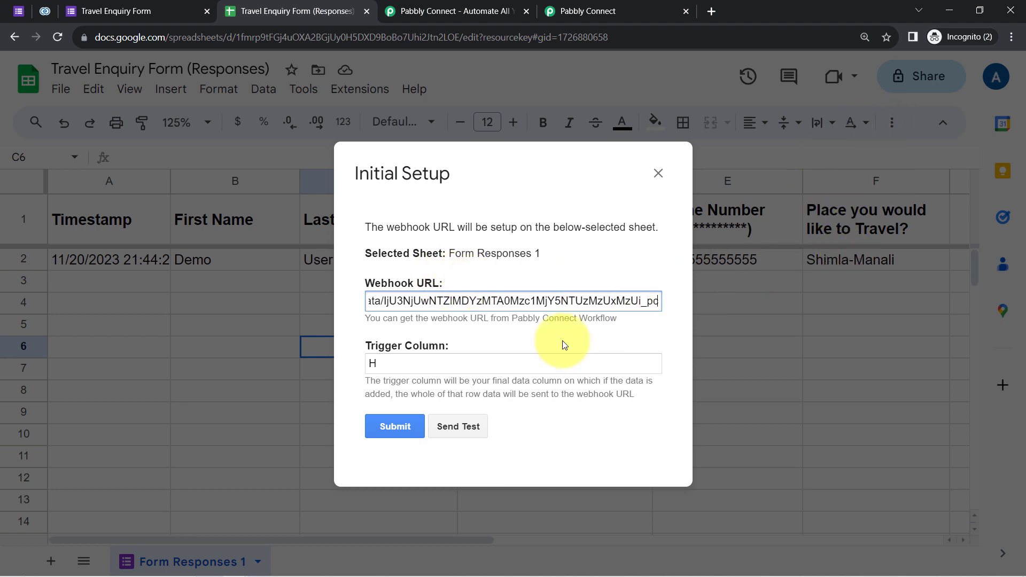
{"action": "left_click_drag", "start_coordinate": [395, 363], "coordinate": [290, 356]}
{"action": "type", "text": "F"}
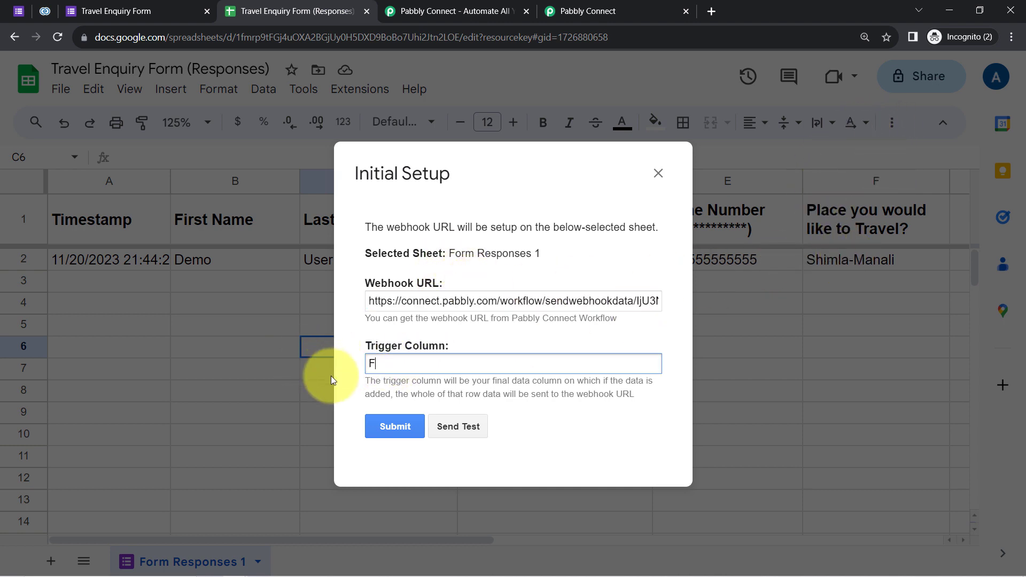
{"action": "left_click", "coordinate": [446, 436]}
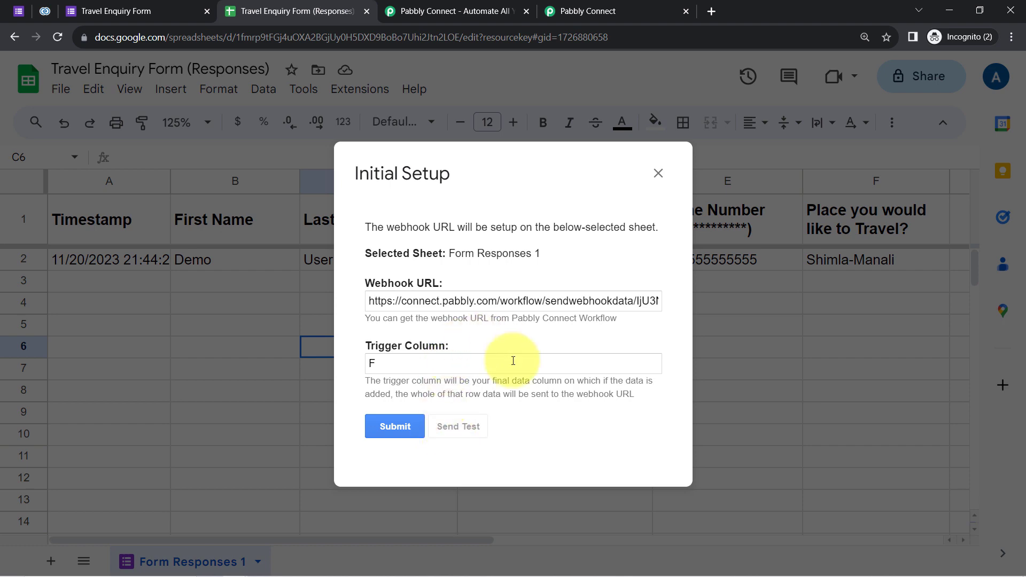
{"action": "left_click", "coordinate": [570, 5]}
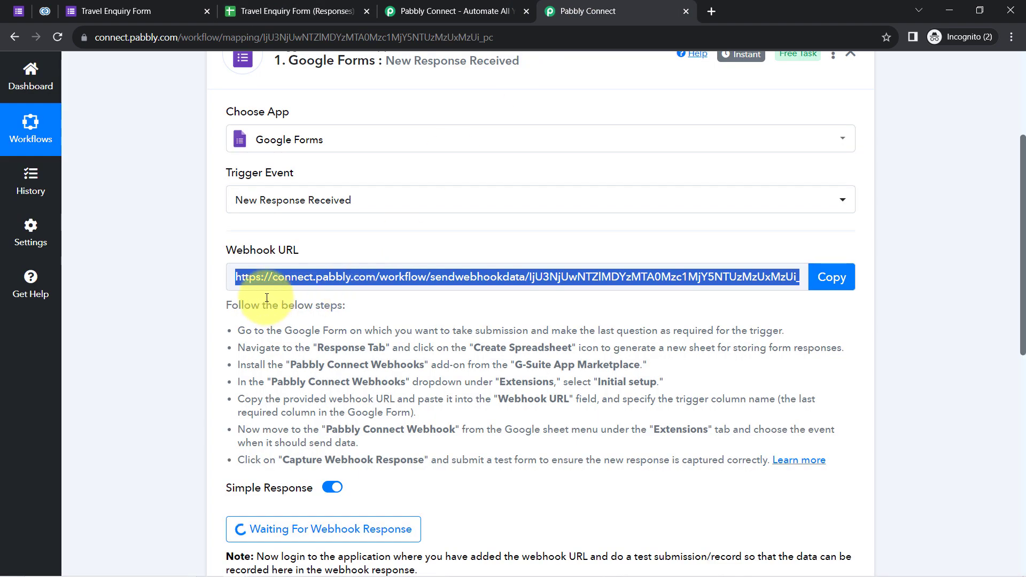
Check the captured email, trigger column F, Shimla-Manali destination and phone number values.
{"action": "left_click_drag", "start_coordinate": [1023, 203], "coordinate": [1025, 321]}
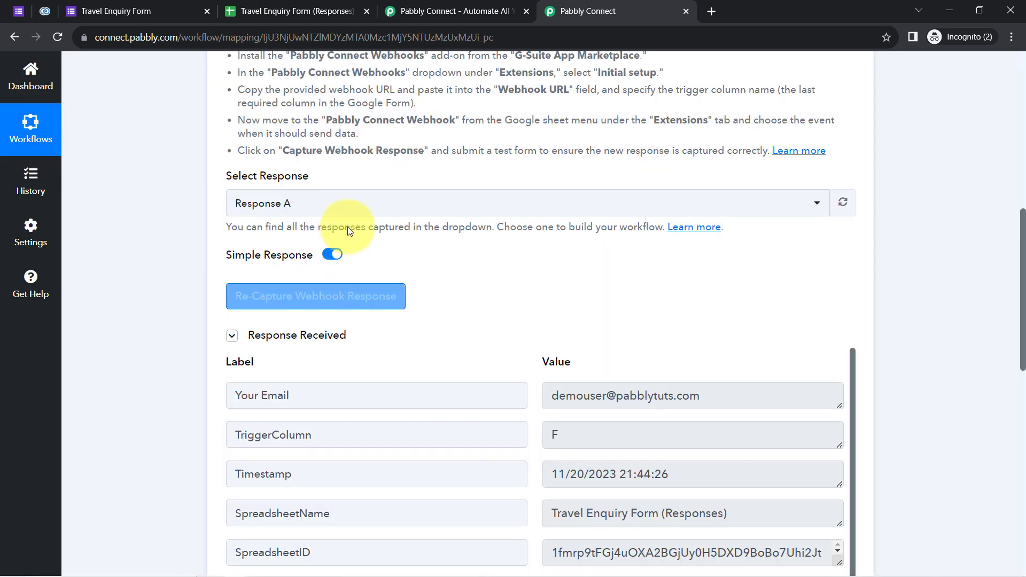
{"action": "left_click_drag", "start_coordinate": [665, 395], "coordinate": [618, 383]}
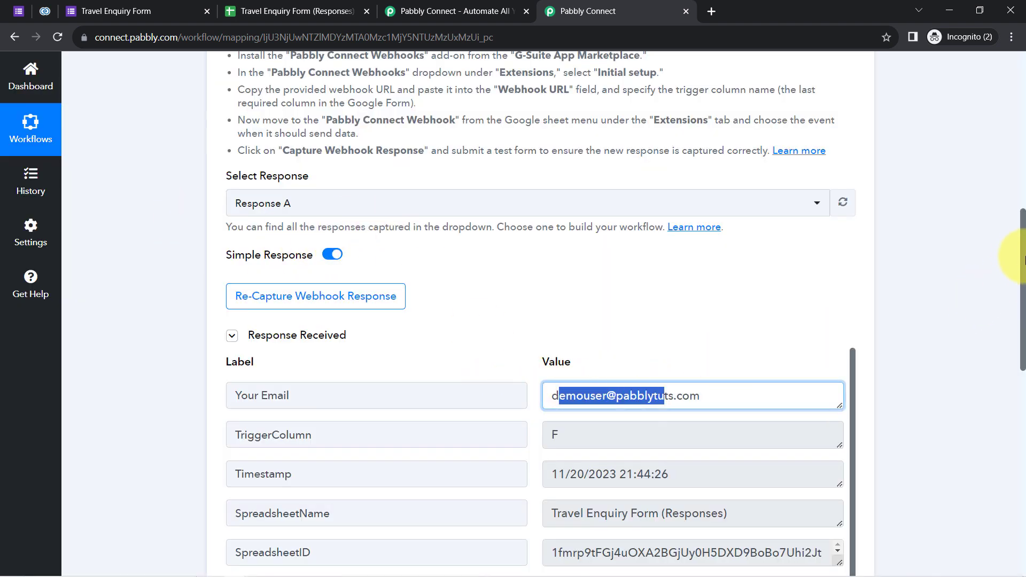
{"action": "left_click_drag", "start_coordinate": [1023, 254], "coordinate": [1024, 326]}
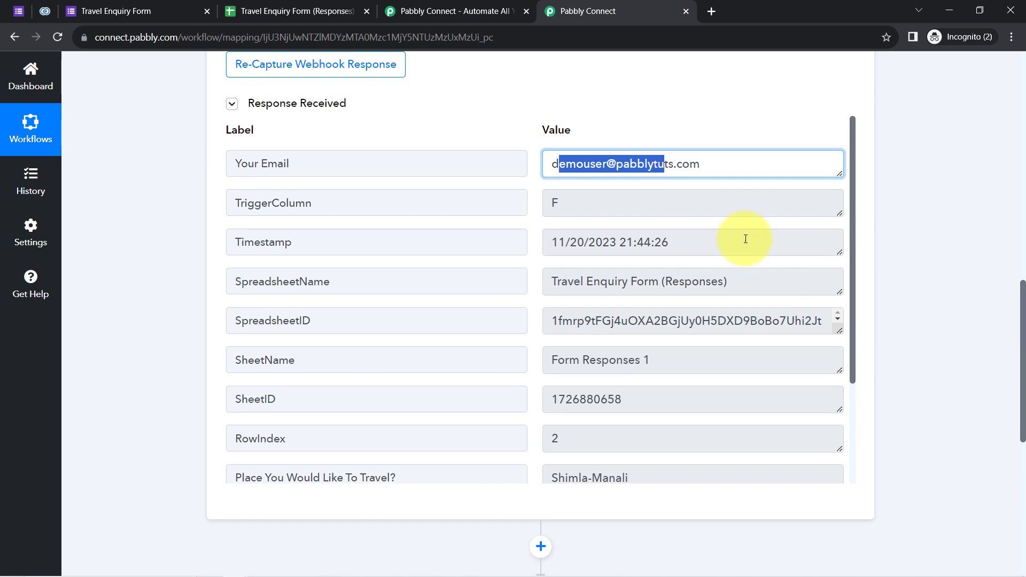
{"action": "left_click_drag", "start_coordinate": [566, 165], "coordinate": [699, 168]}
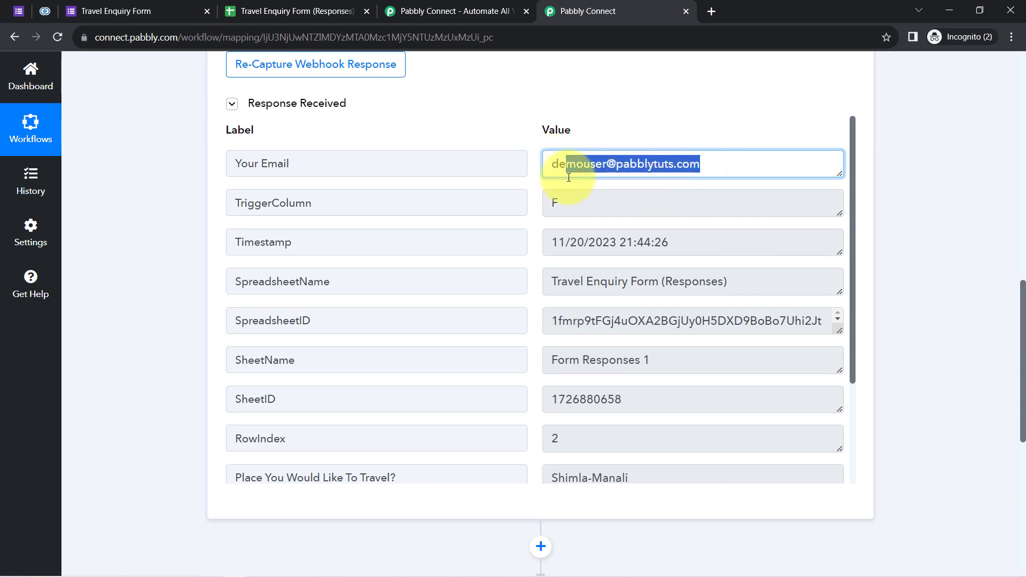
{"action": "double_click", "coordinate": [555, 202]}
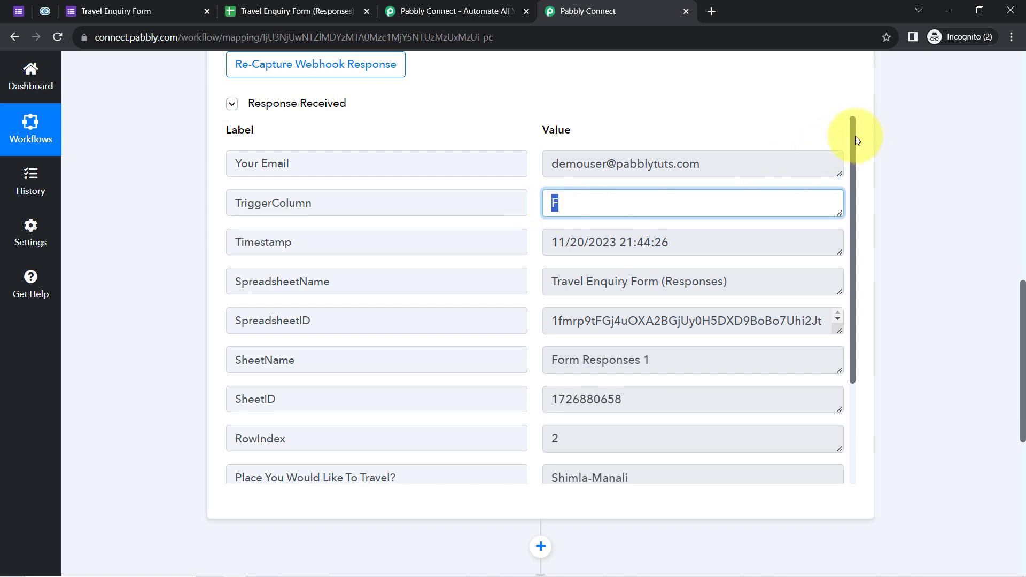
{"action": "left_click_drag", "start_coordinate": [855, 140], "coordinate": [855, 252]}
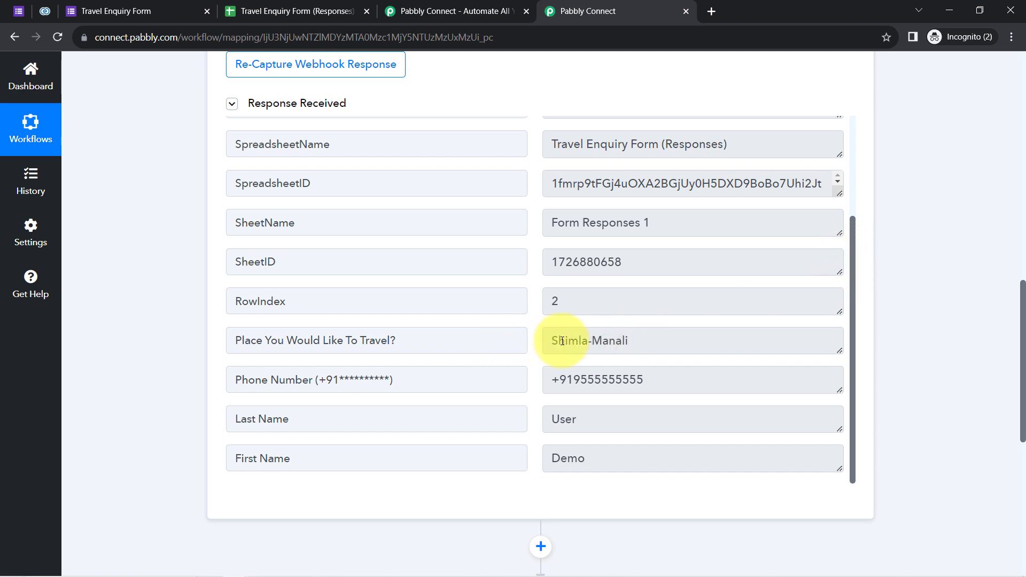
{"action": "left_click_drag", "start_coordinate": [582, 339], "coordinate": [631, 340]}
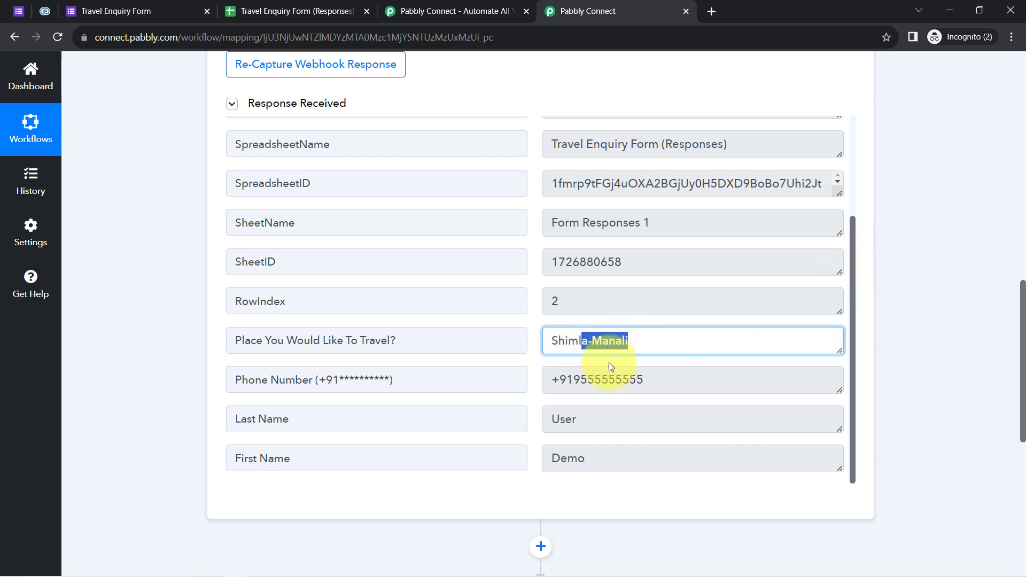
{"action": "left_click", "coordinate": [615, 376]}
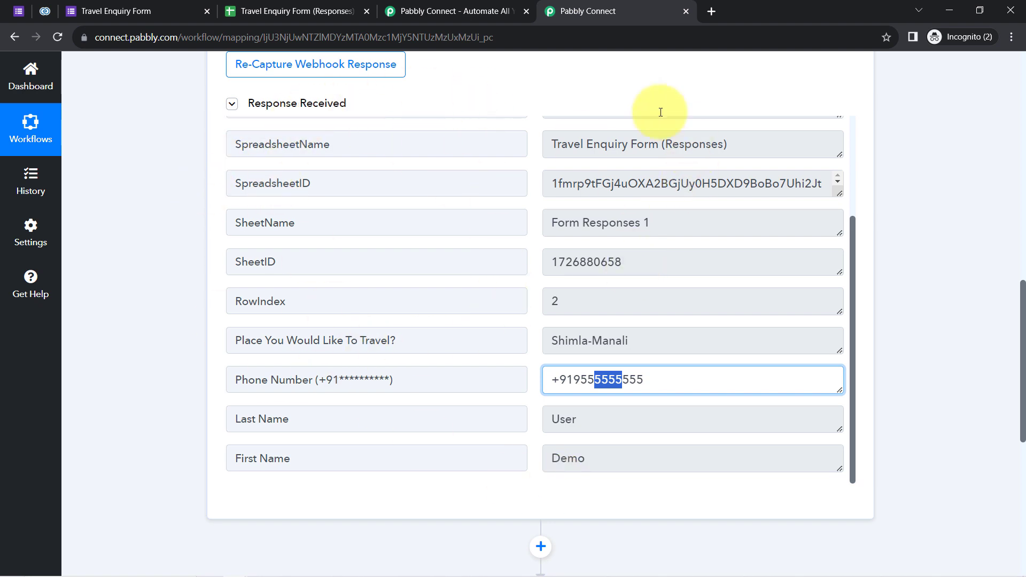
Collapse the Response Received details and the Google Forms trigger step.
{"action": "left_click", "coordinate": [297, 103]}
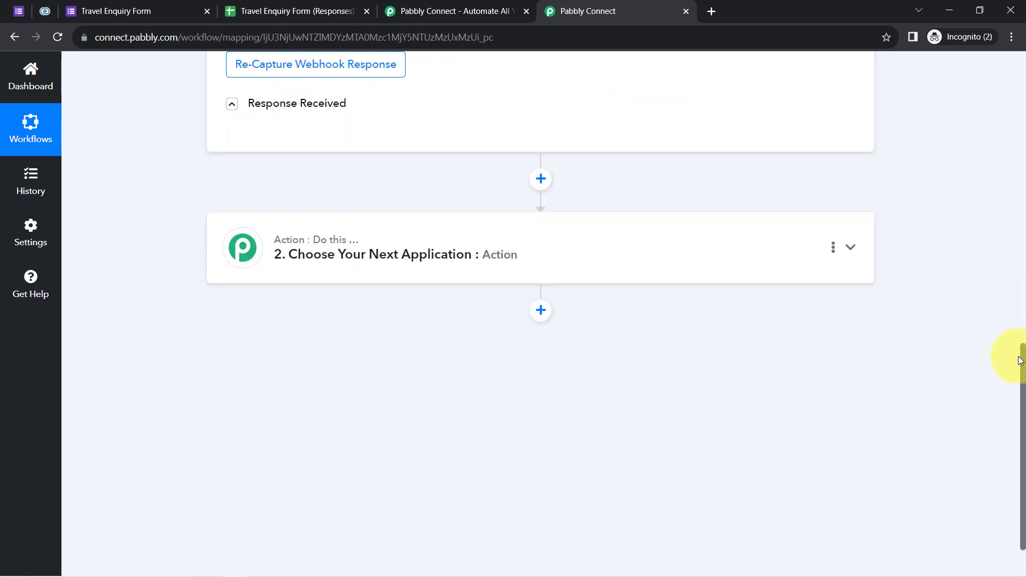
{"action": "scroll", "coordinate": [1005, 160], "scroll_direction": "up", "scroll_amount": 15}
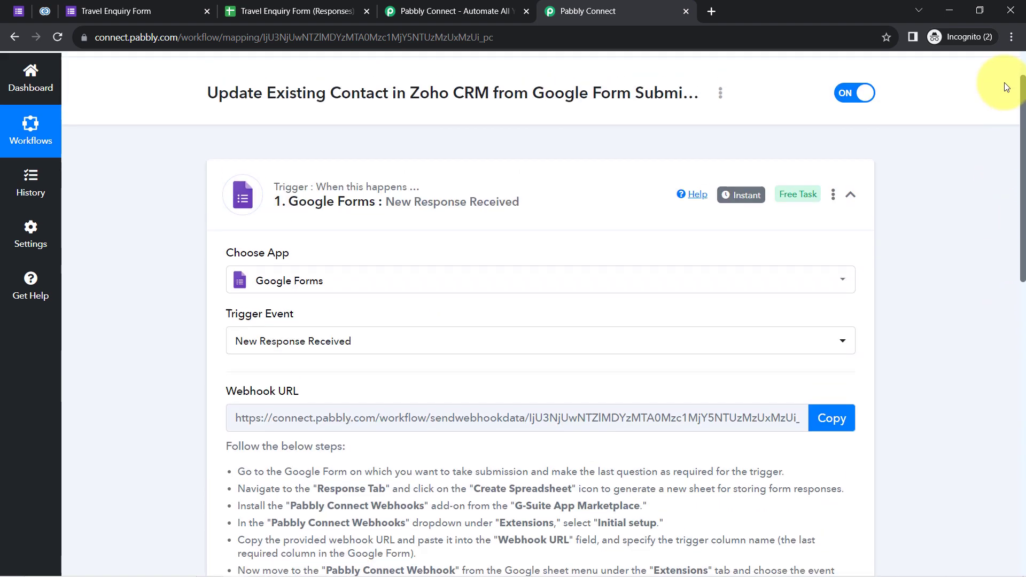
{"action": "left_click", "coordinate": [452, 201]}
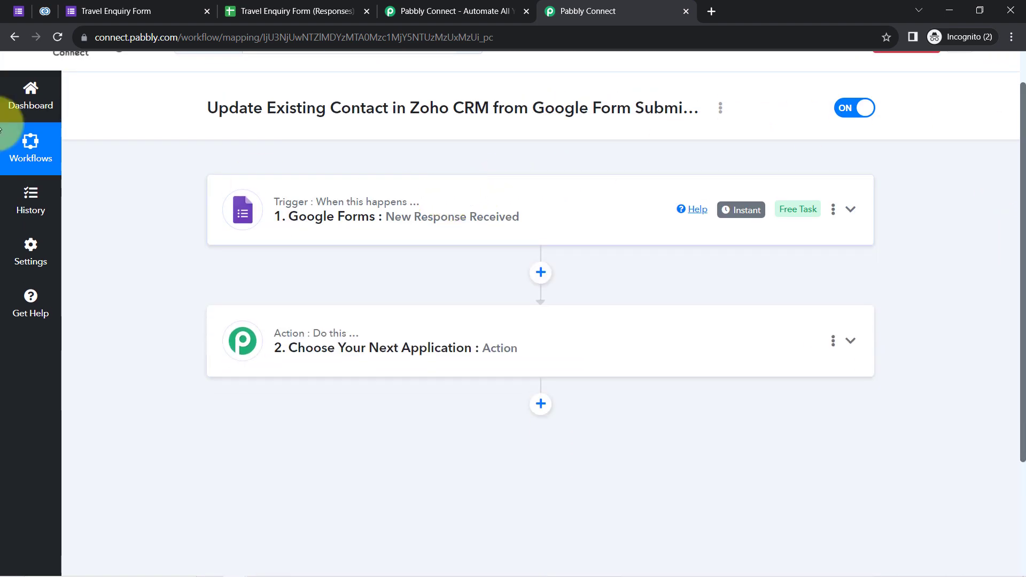
Save and close the webhook setup, and close the submitted form page.
{"action": "left_click", "coordinate": [238, 10]}
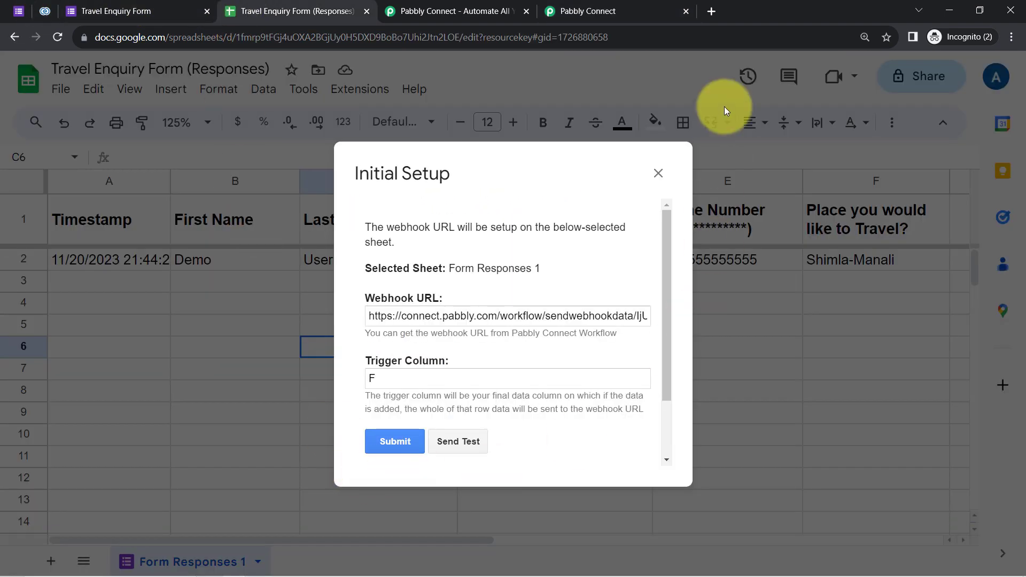
{"action": "left_click", "coordinate": [397, 437]}
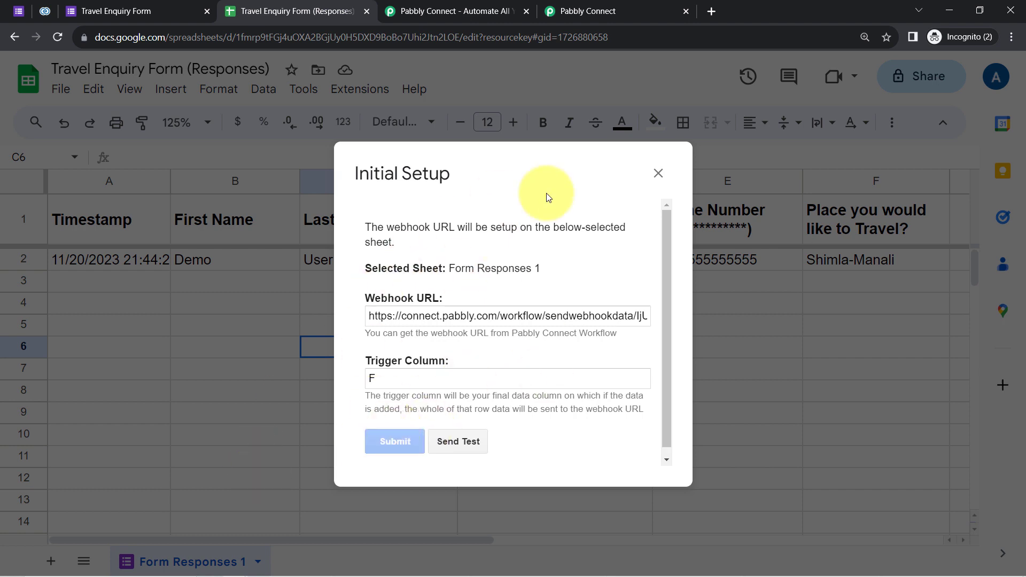
{"action": "left_click", "coordinate": [658, 173]}
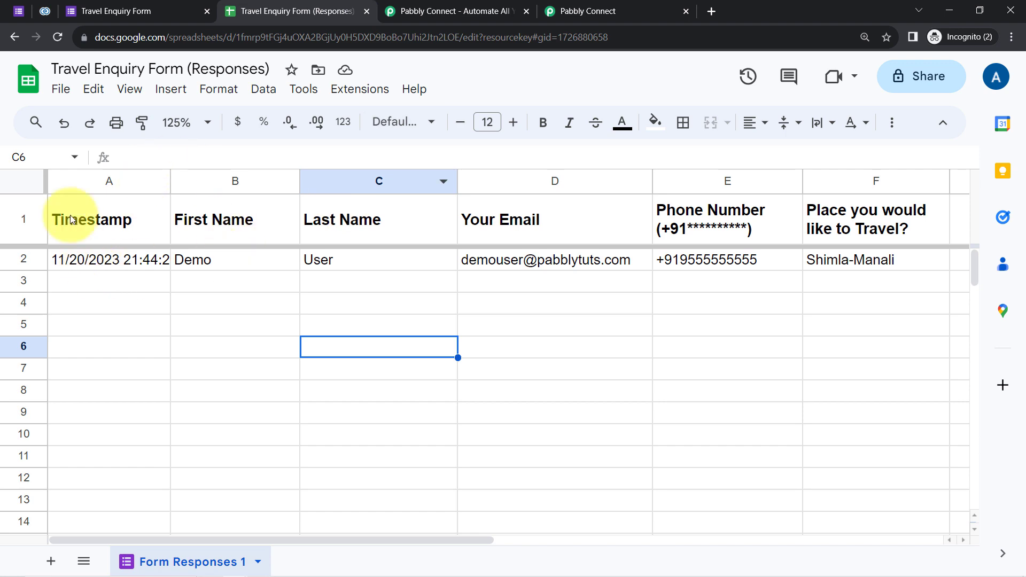
{"action": "left_click", "coordinate": [93, 11]}
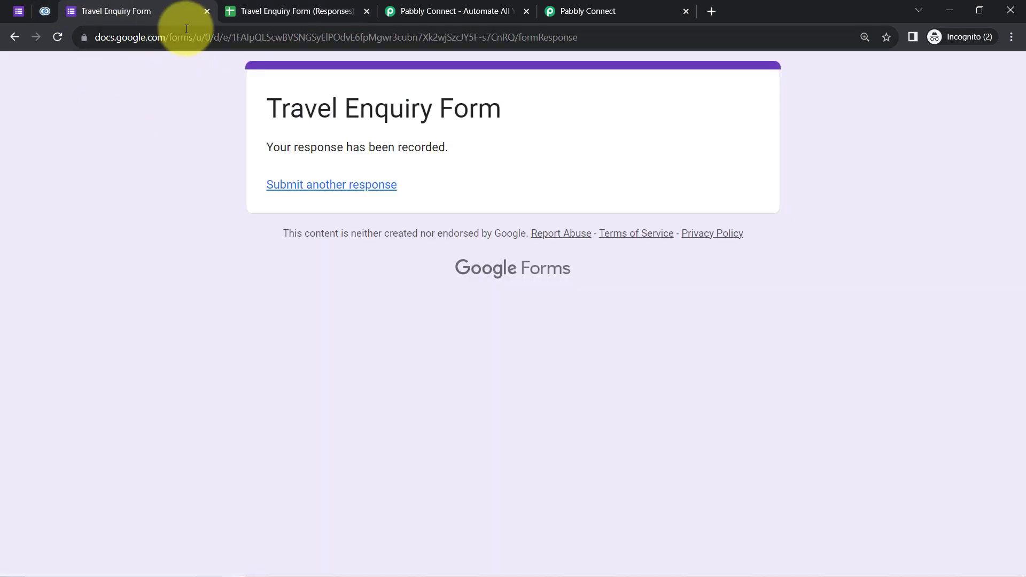
{"action": "left_click", "coordinate": [205, 11]}
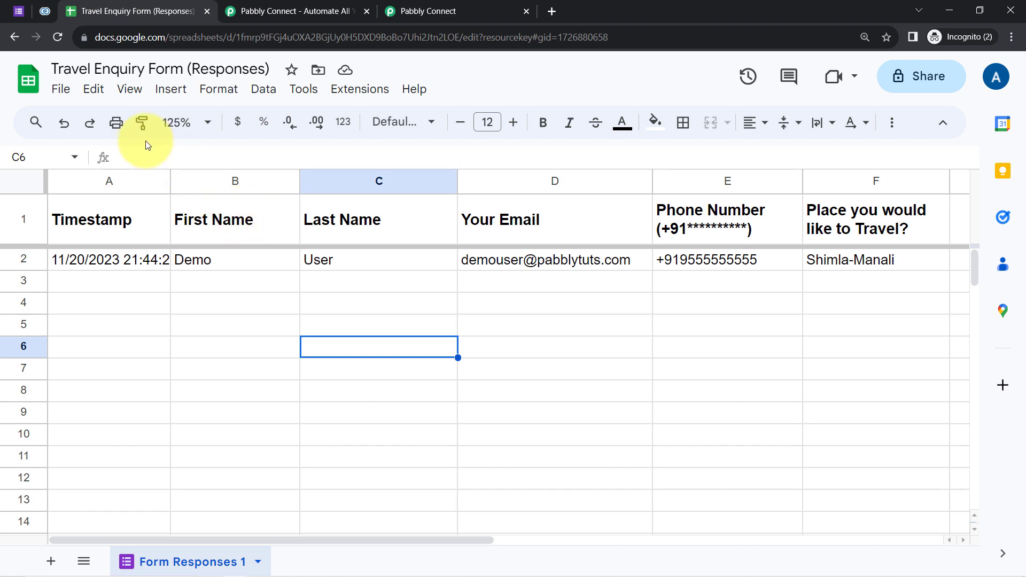
{"action": "left_click", "coordinate": [417, 6]}
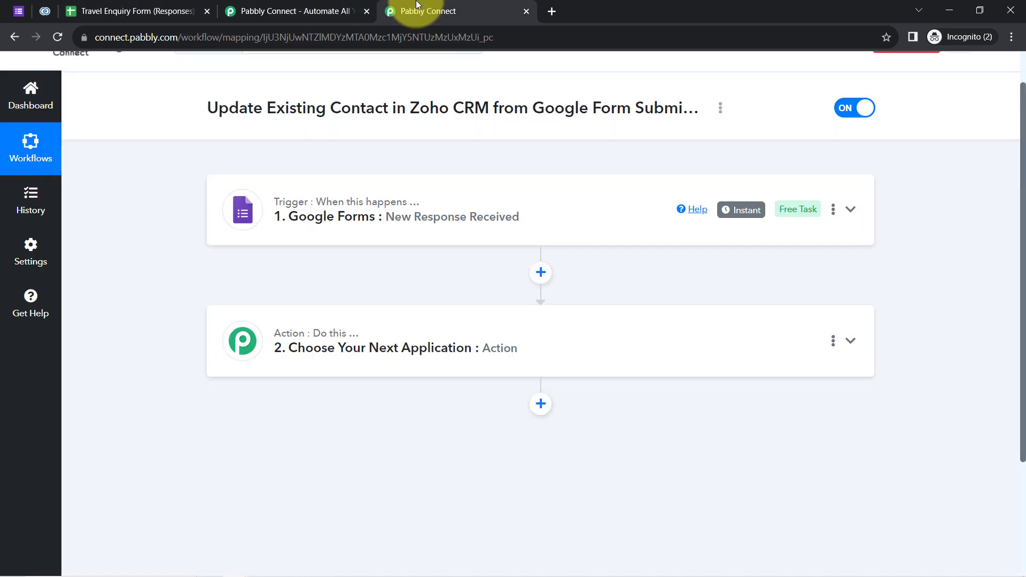
Confirm Send On Event is ticked in the Pabbly Connect Webhooks menu and check rows 2–4.
{"action": "left_click", "coordinate": [160, 9]}
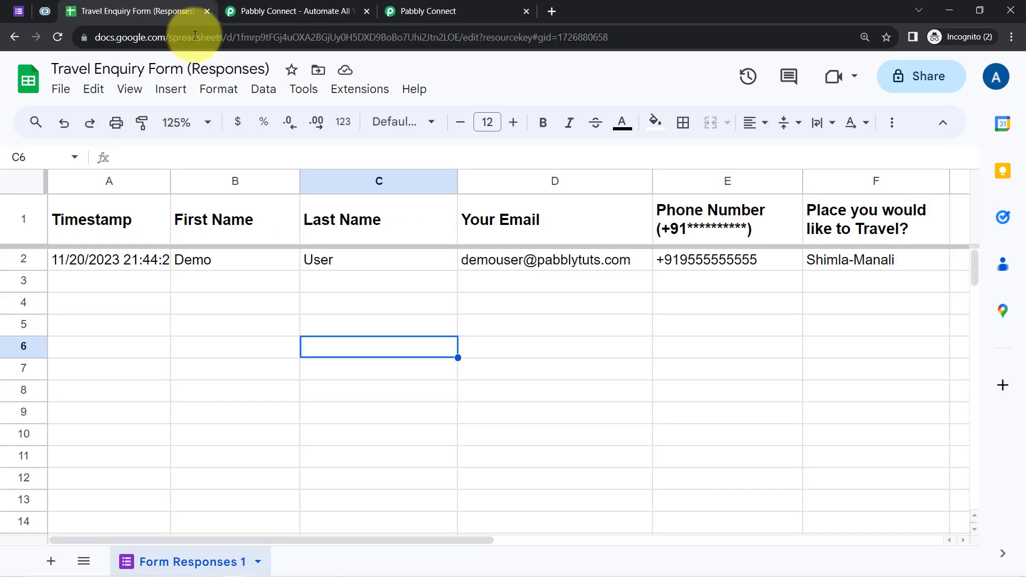
{"action": "left_click", "coordinate": [343, 94]}
{"action": "mouse_move", "coordinate": [412, 304]}
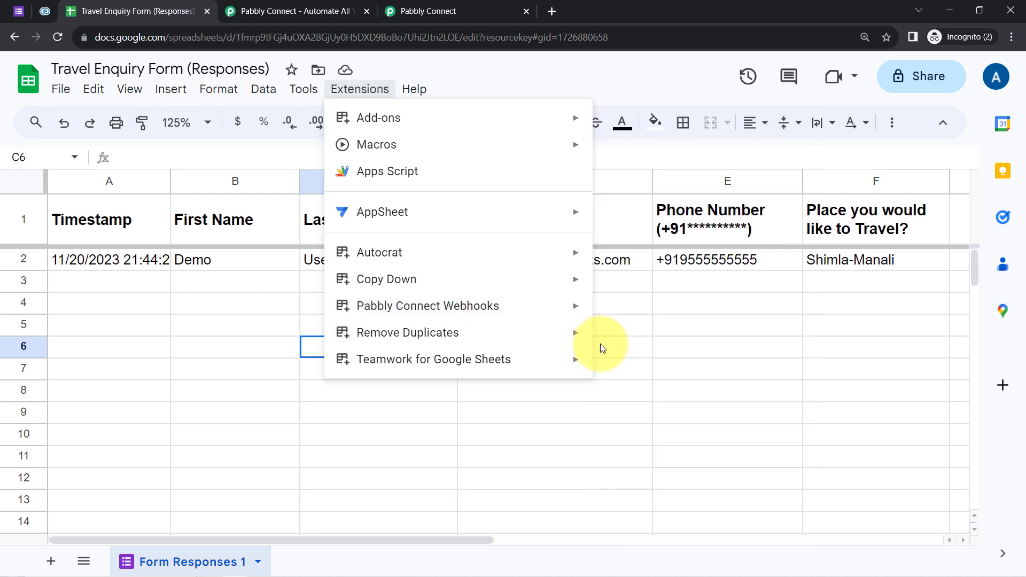
{"action": "mouse_move", "coordinate": [529, 319]}
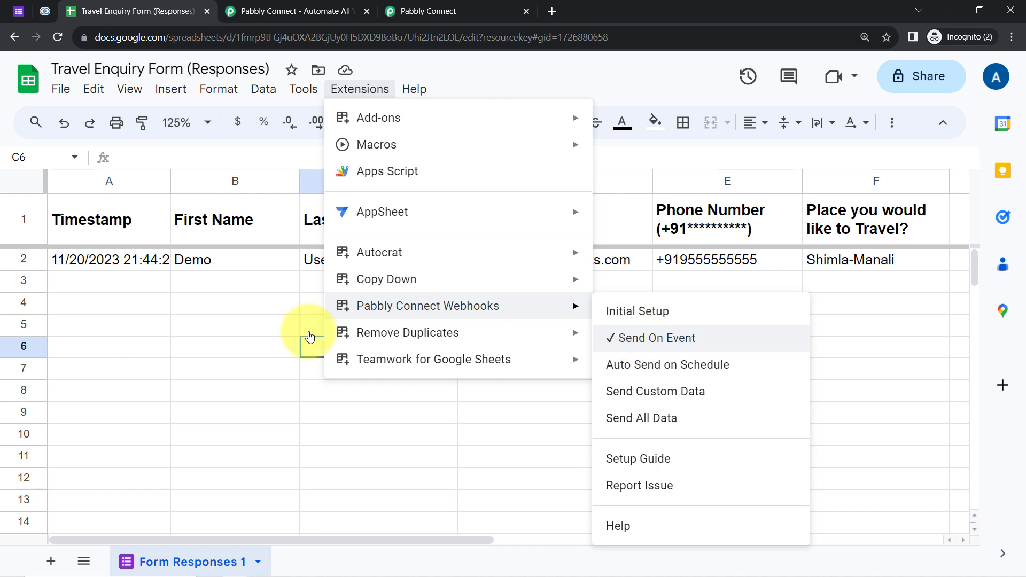
{"action": "left_click", "coordinate": [17, 261]}
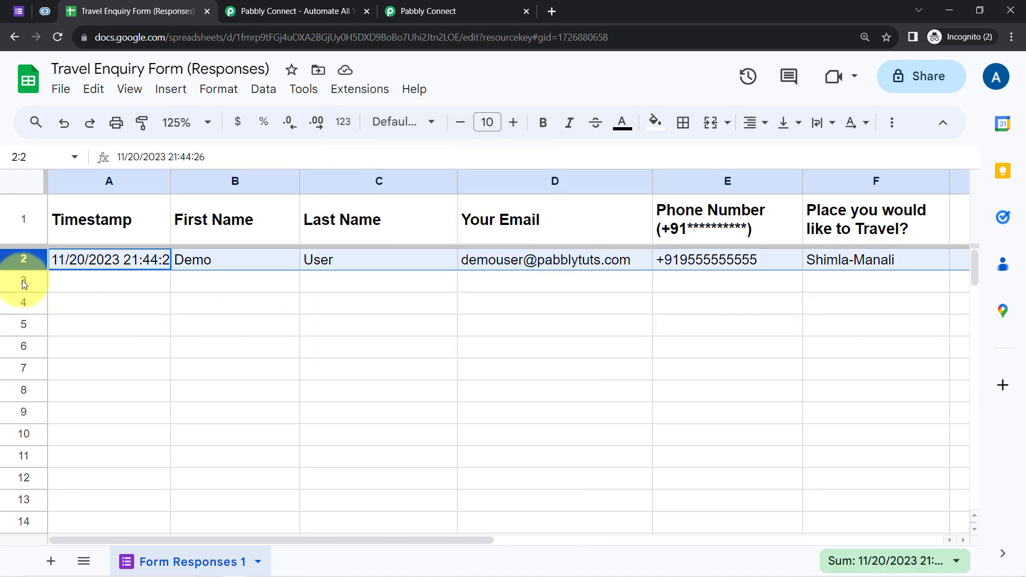
{"action": "left_click", "coordinate": [19, 281]}
{"action": "left_click", "coordinate": [15, 304]}
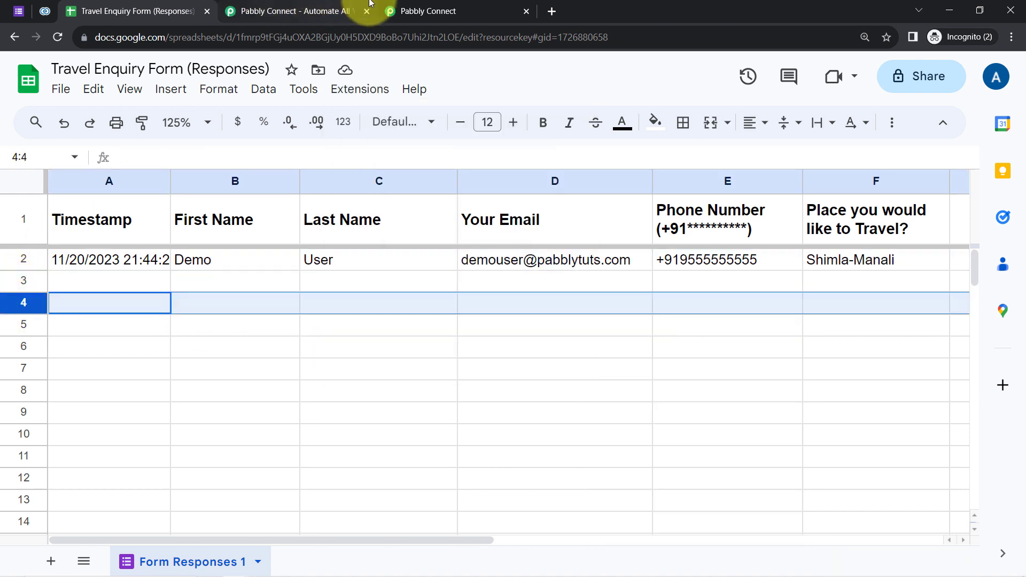
{"action": "left_click", "coordinate": [419, 6]}
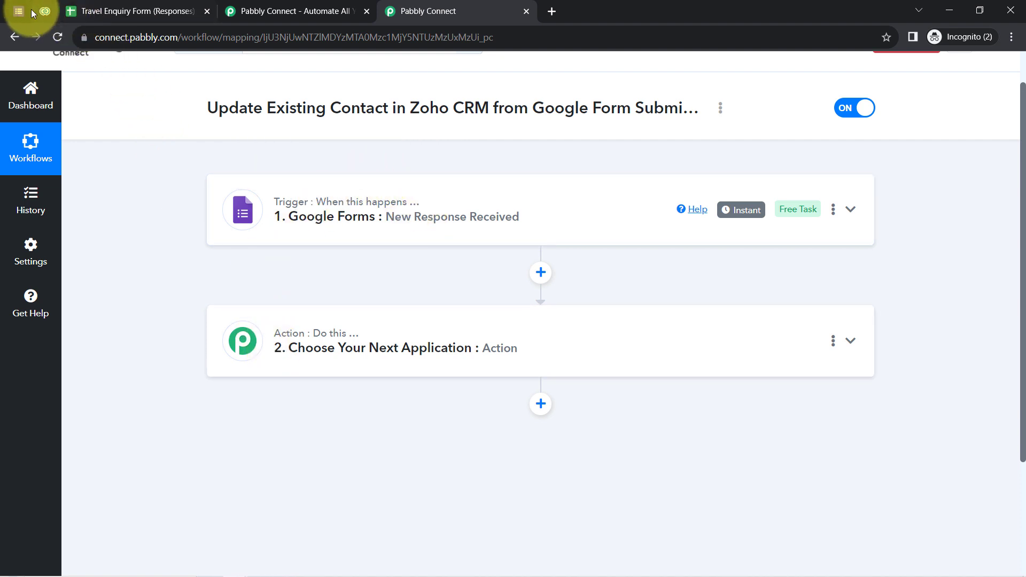
Expand the Google Forms trigger and Response Received to inspect the captured email value.
{"action": "left_click", "coordinate": [339, 207]}
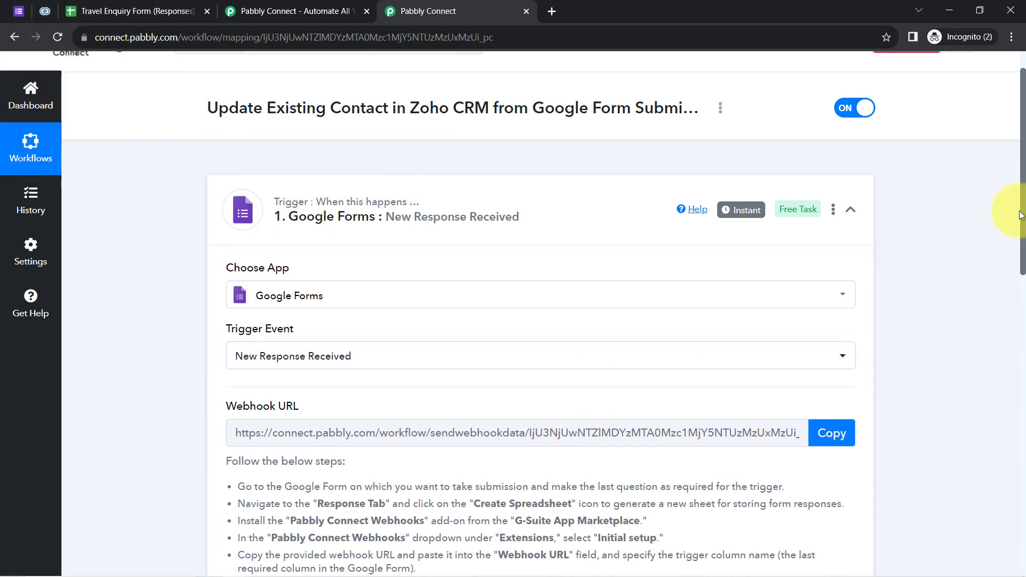
{"action": "left_click_drag", "start_coordinate": [1021, 191], "coordinate": [1001, 423]}
{"action": "left_click", "coordinate": [315, 219]}
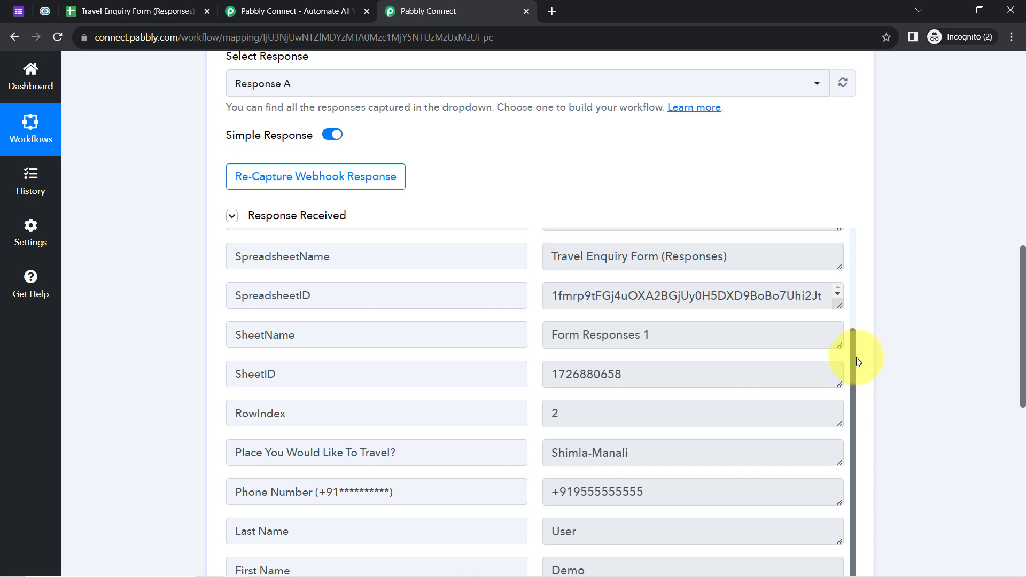
{"action": "left_click_drag", "start_coordinate": [852, 357], "coordinate": [852, 240]}
{"action": "double_click", "coordinate": [590, 278]}
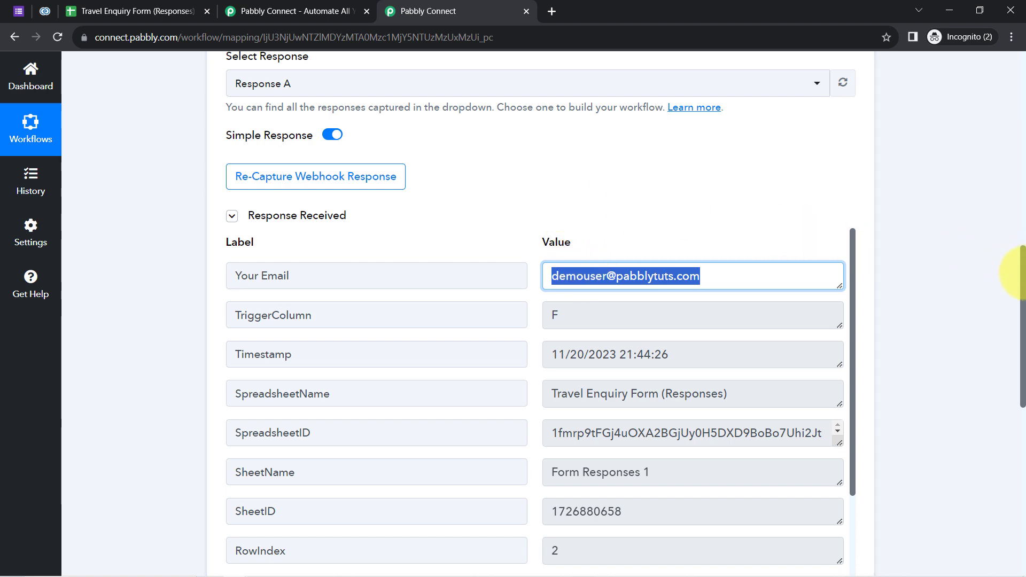
{"action": "left_click_drag", "start_coordinate": [1022, 273], "coordinate": [986, 445]}
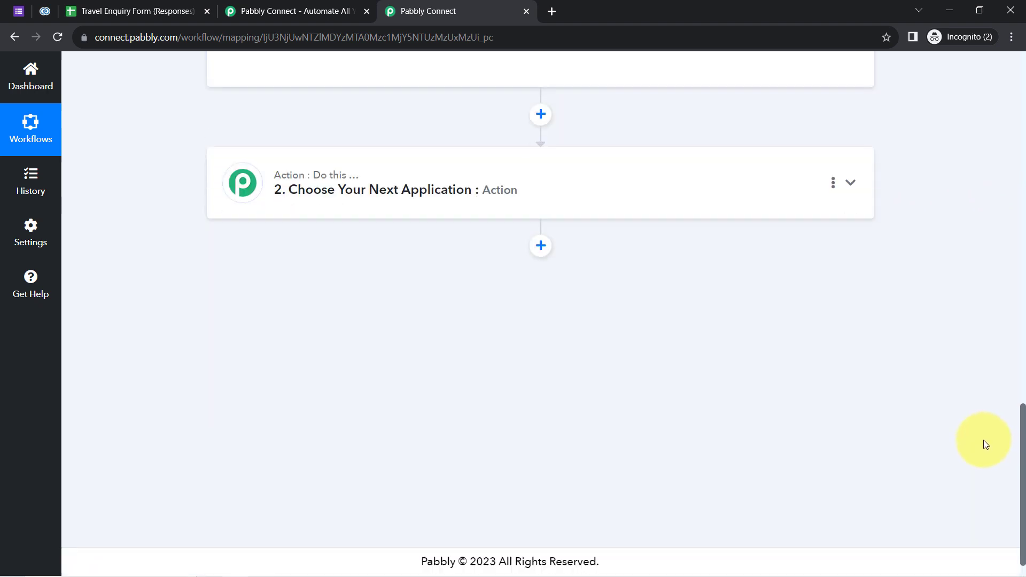
Set step 2's app to Zoho CRM, found by searching 'zoho c', with the Search Contact action event.
{"action": "left_click", "coordinate": [356, 193]}
{"action": "left_click", "coordinate": [259, 270]}
{"action": "type", "text": "zo"}
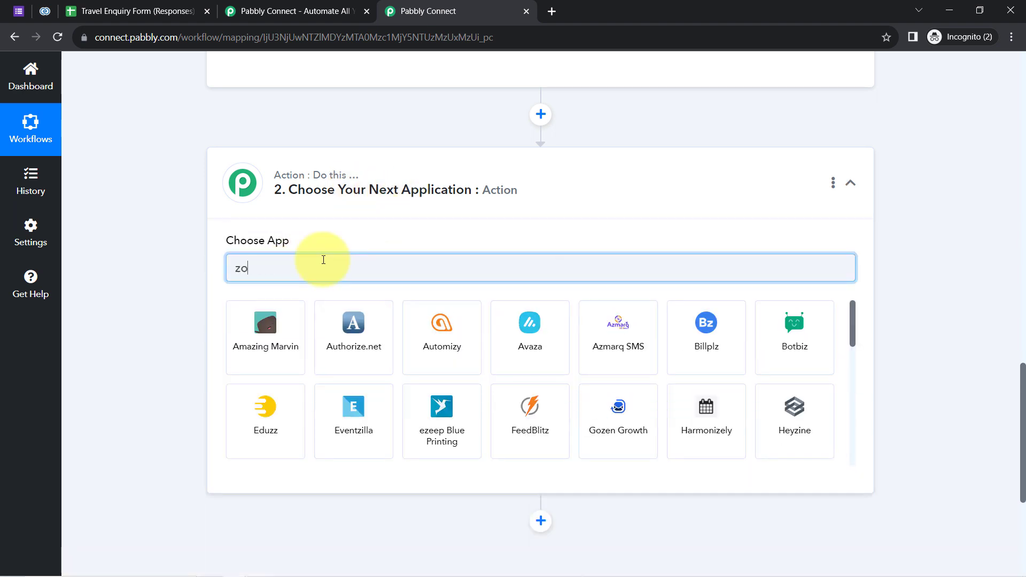
{"action": "type", "text": "ho c"}
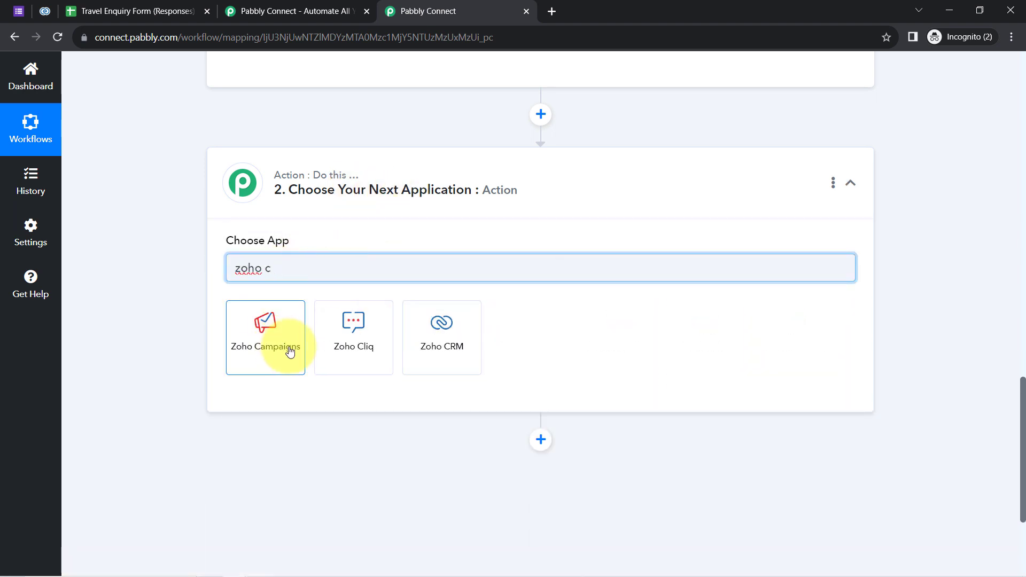
{"action": "left_click", "coordinate": [462, 335]}
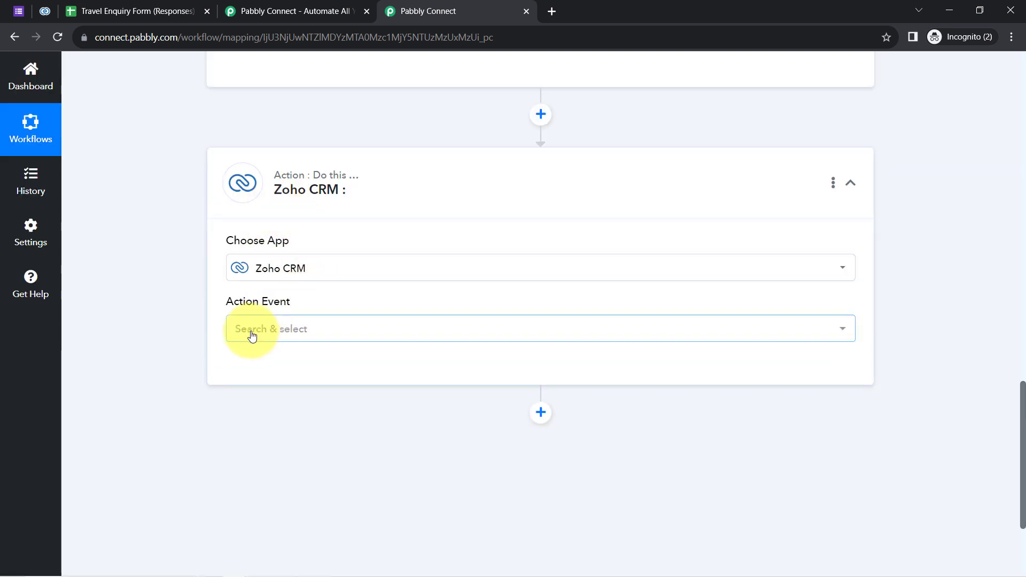
{"action": "left_click", "coordinate": [252, 335]}
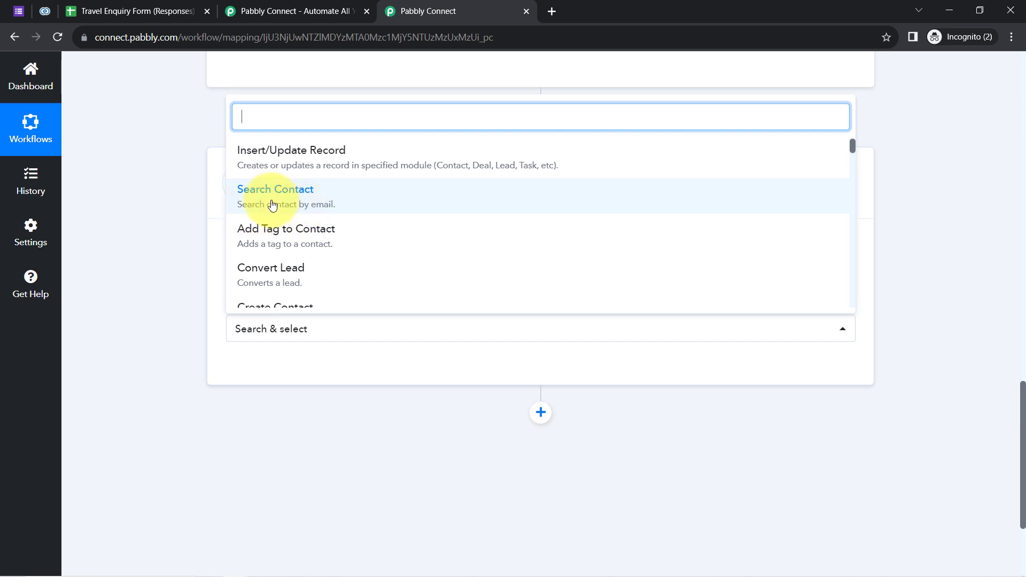
{"action": "left_click", "coordinate": [272, 205]}
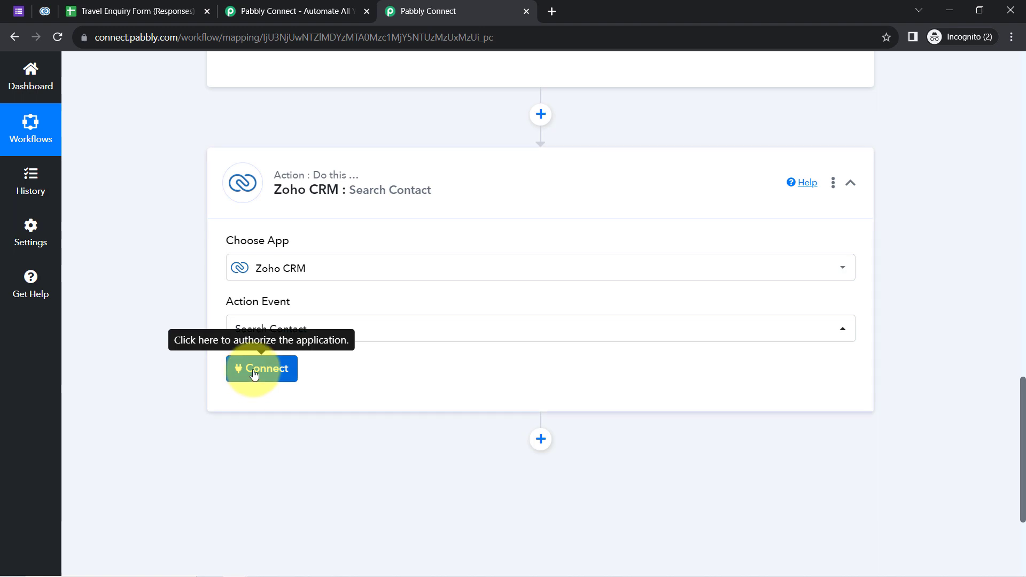
Start adding a new Zoho CRM connection for the Search Contact step and check the Zoho domain in use.
{"action": "left_click", "coordinate": [254, 372]}
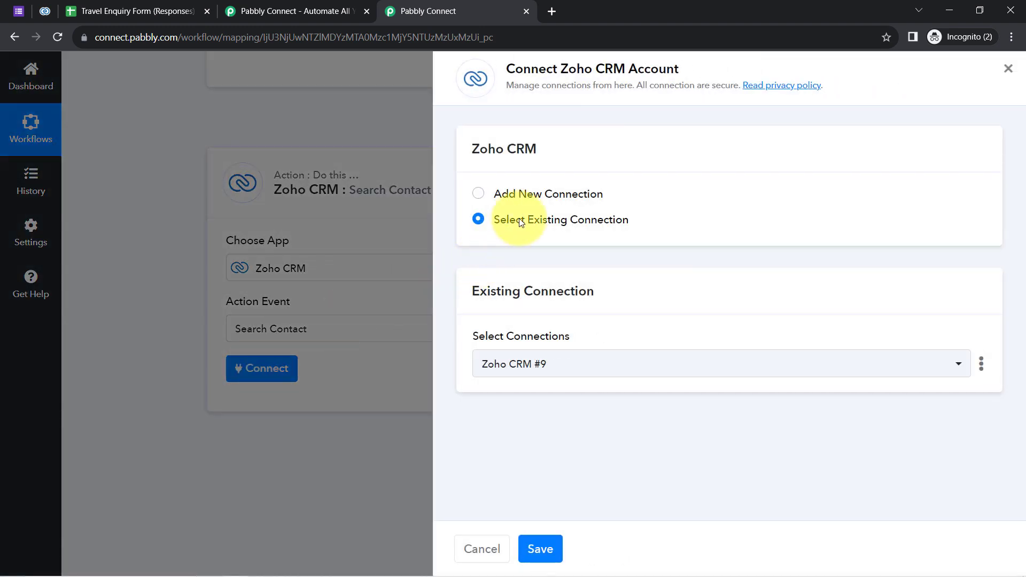
{"action": "left_click", "coordinate": [529, 194]}
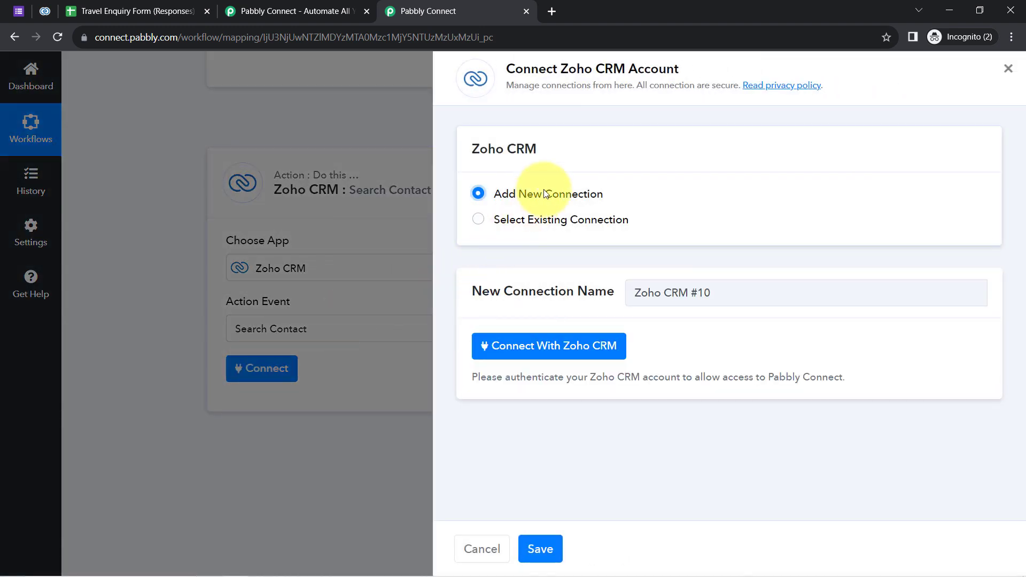
{"action": "left_click", "coordinate": [533, 348]}
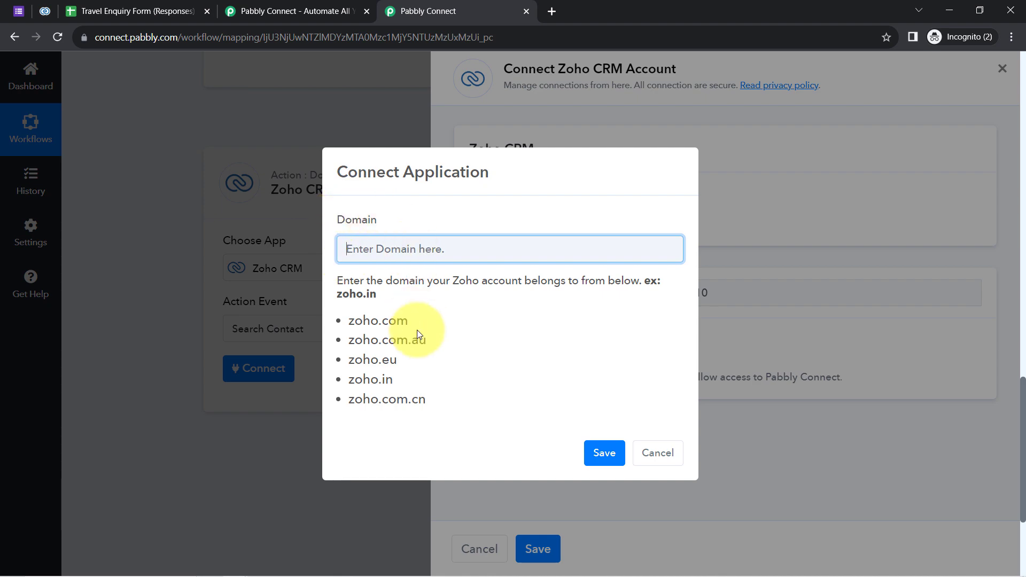
{"action": "left_click", "coordinate": [37, 15]}
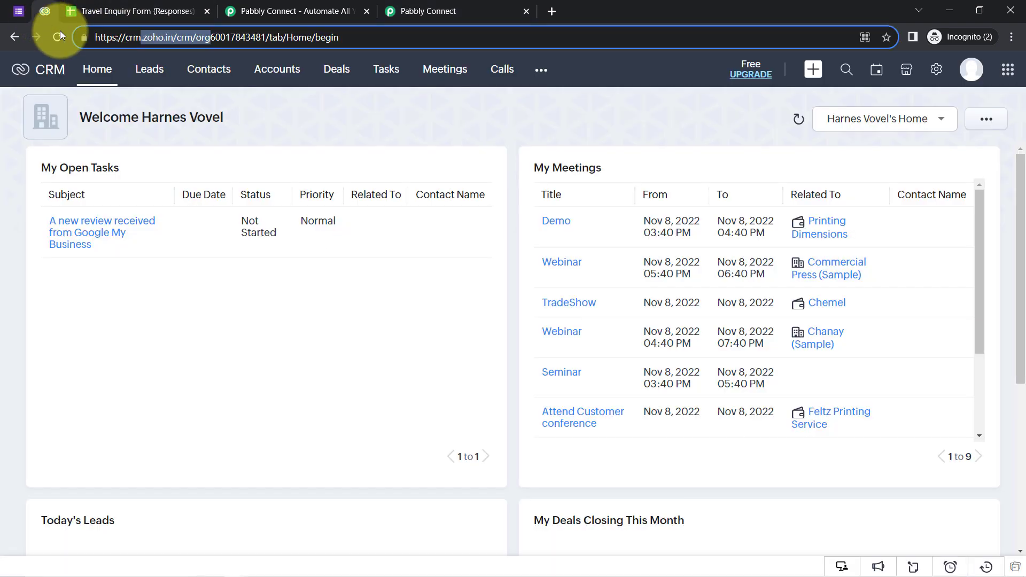
{"action": "left_click", "coordinate": [439, 7]}
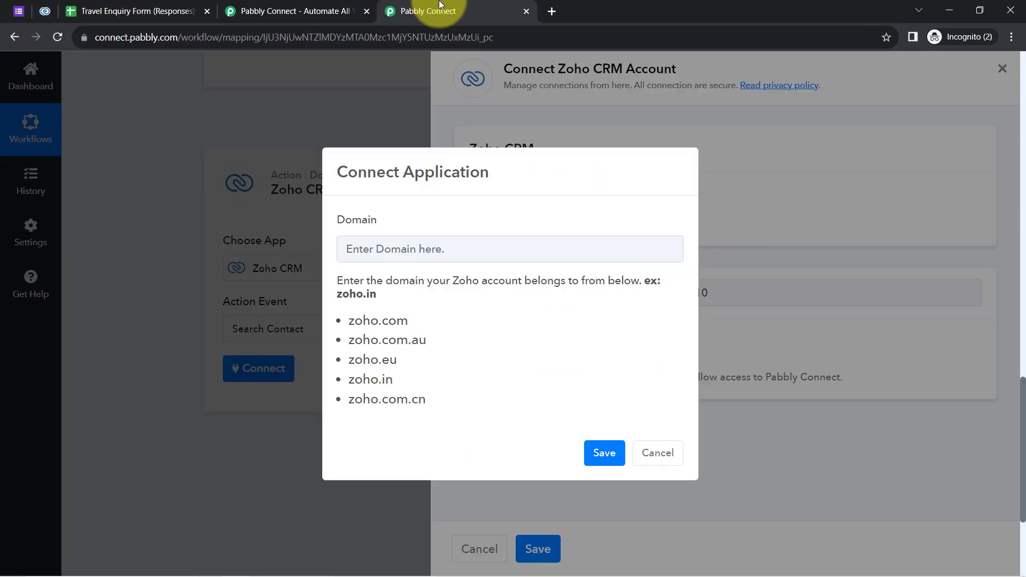
Set the connection domain to zoho.in, save it, and accept access in the Zoho authorization popup.
{"action": "double_click", "coordinate": [356, 380]}
{"action": "key", "text": "ctrl+c"}
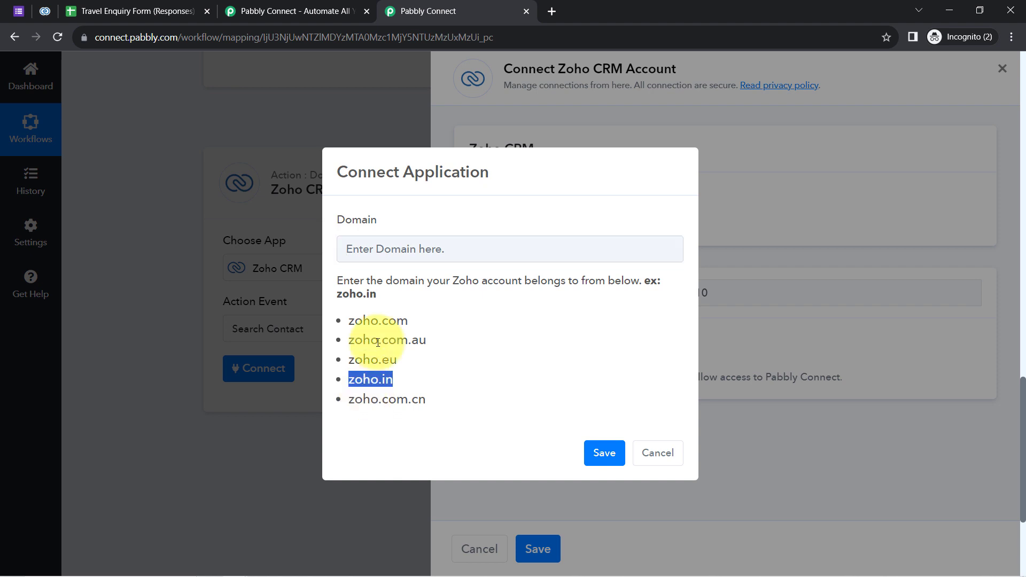
{"action": "left_click", "coordinate": [411, 250]}
{"action": "key", "text": "ctrl+v"}
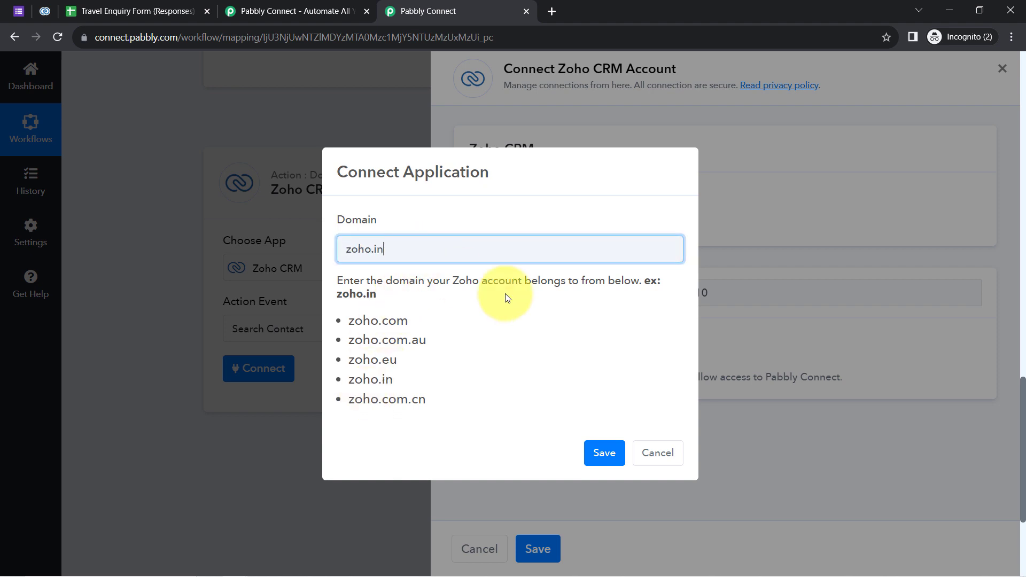
{"action": "left_click", "coordinate": [602, 454]}
{"action": "left_click", "coordinate": [561, 342]}
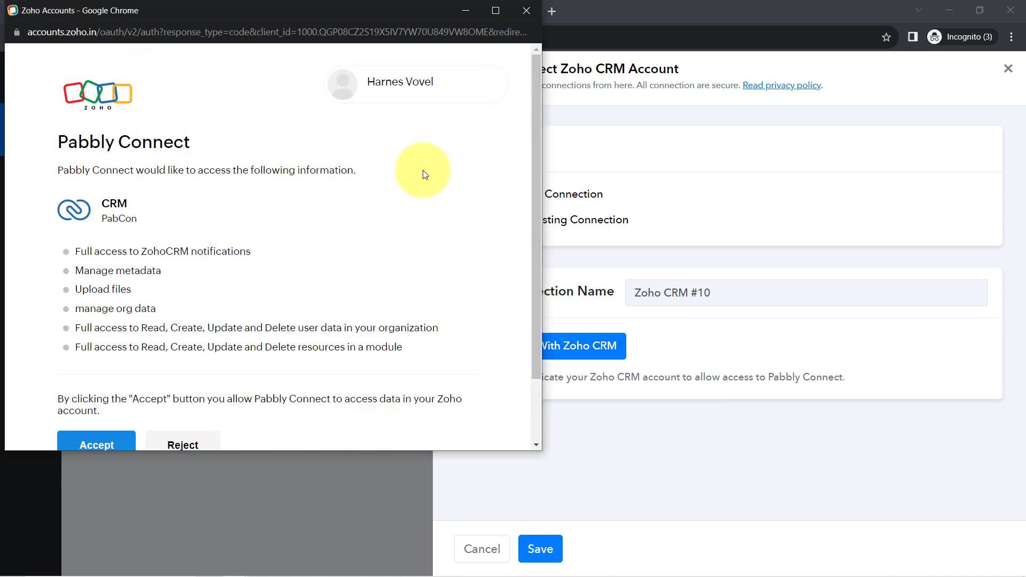
{"action": "scroll", "coordinate": [537, 257], "scroll_direction": "down", "scroll_amount": 2}
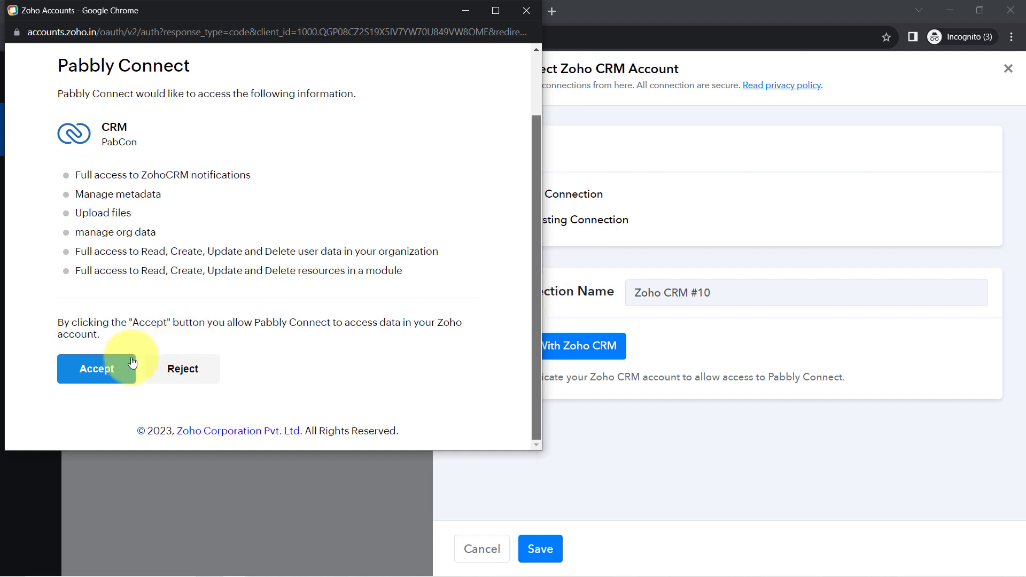
{"action": "left_click", "coordinate": [97, 369]}
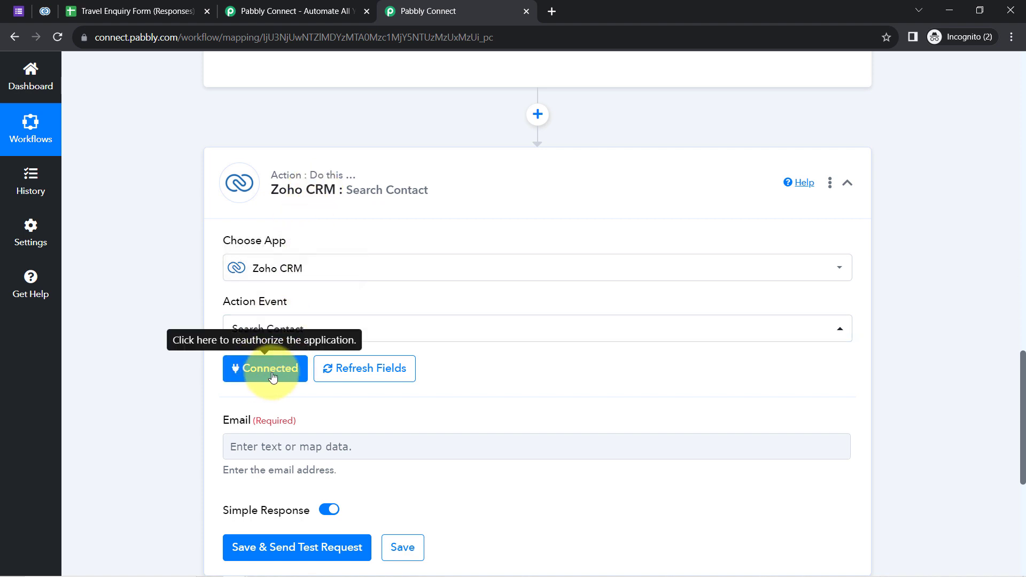
Select the respondent's email value in the Google Forms response data.
{"action": "left_click_drag", "start_coordinate": [1022, 357], "coordinate": [1022, 386]}
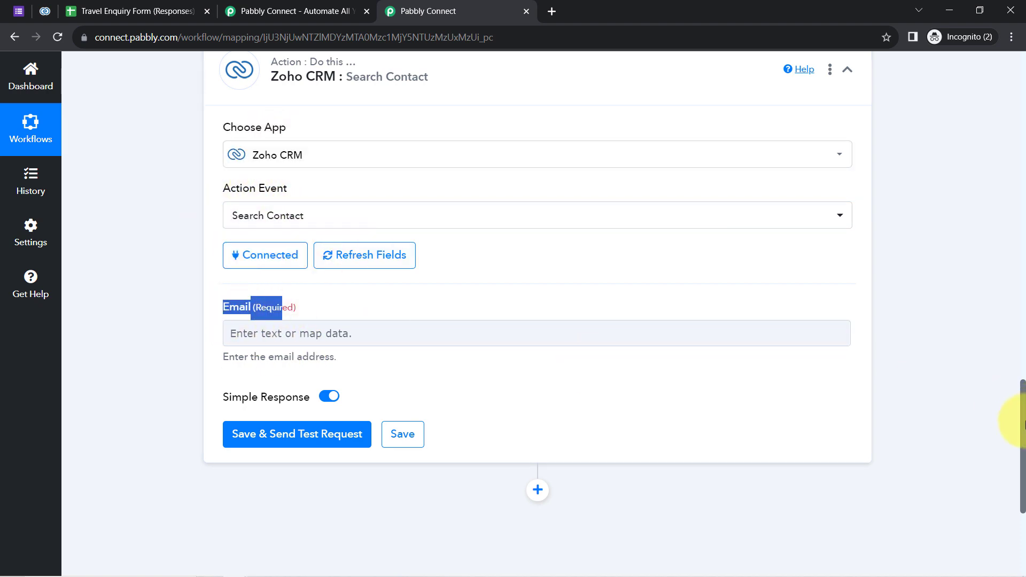
{"action": "scroll", "coordinate": [1024, 425], "scroll_direction": "up", "scroll_amount": 10}
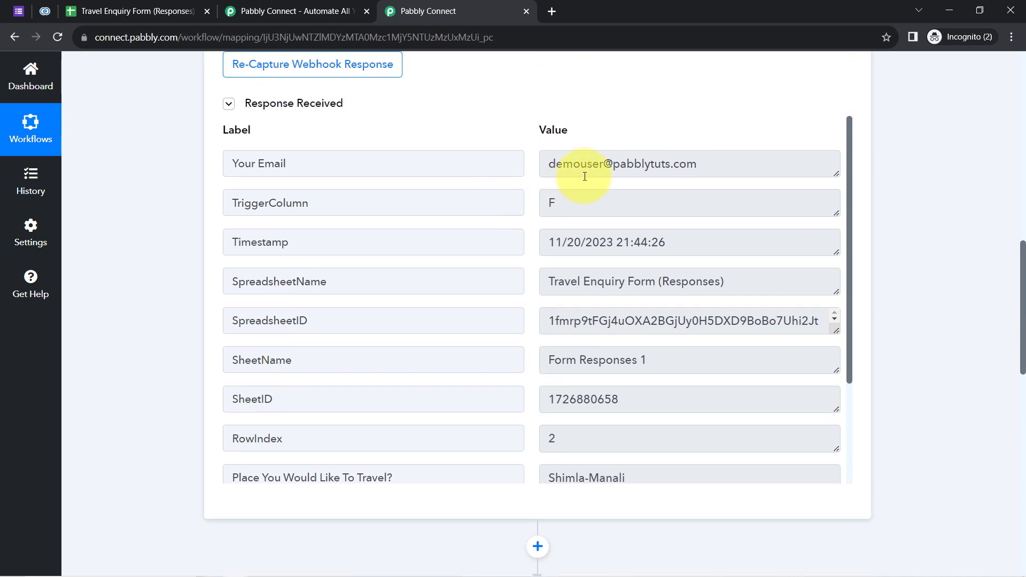
{"action": "left_click", "coordinate": [584, 176]}
{"action": "key", "text": "ctrl+a"}
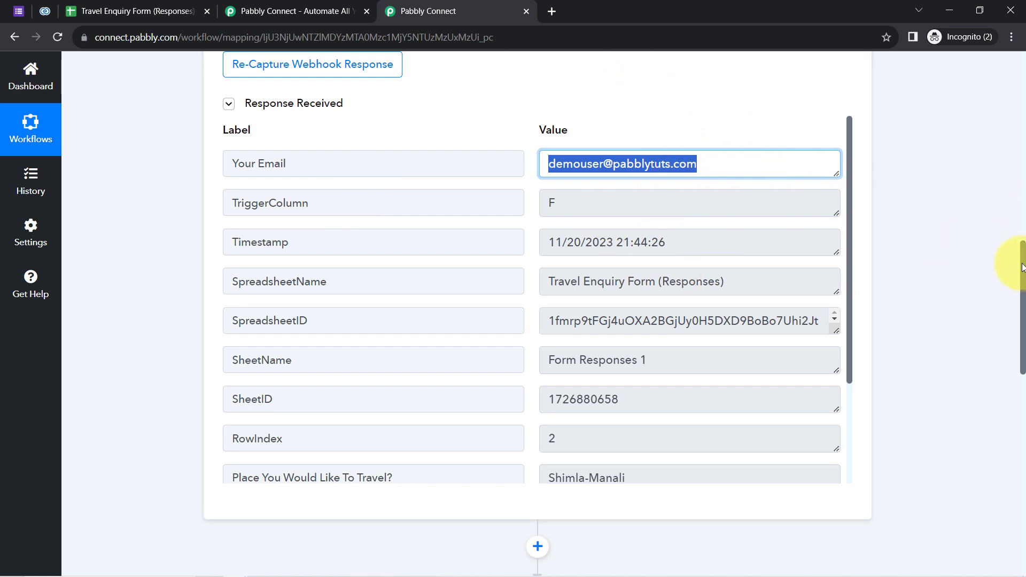
{"action": "left_click_drag", "start_coordinate": [1022, 267], "coordinate": [1005, 431]}
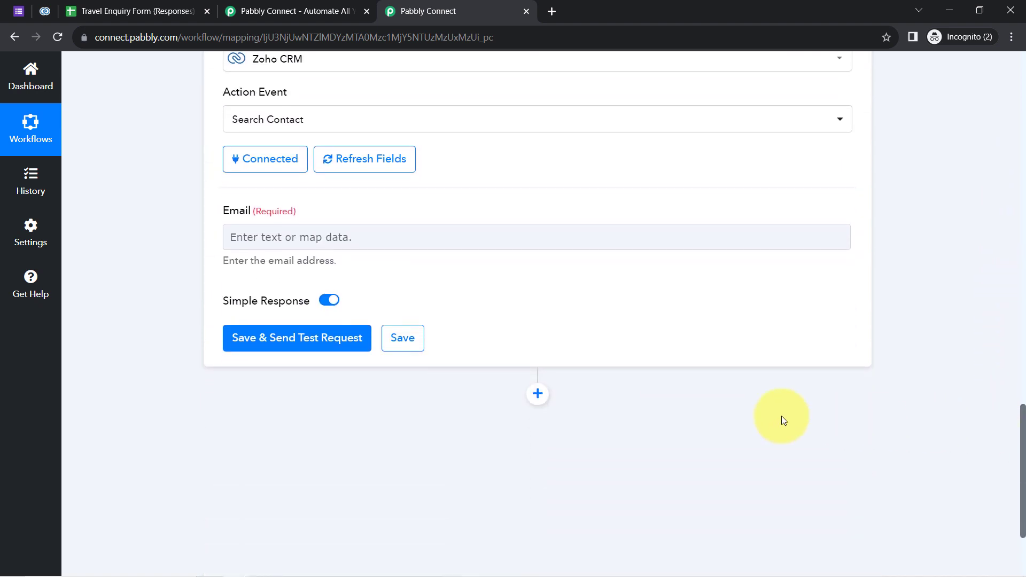
Map '1. Google Forms: New Response Received' → 'Your Email' into the Search Contact Email field.
{"action": "left_click", "coordinate": [255, 242]}
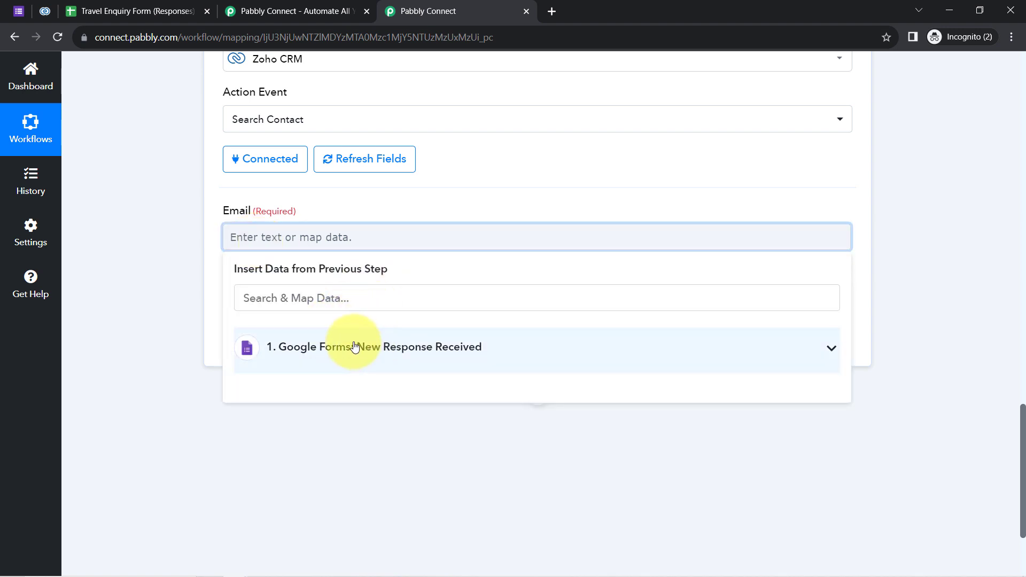
{"action": "left_click", "coordinate": [355, 347]}
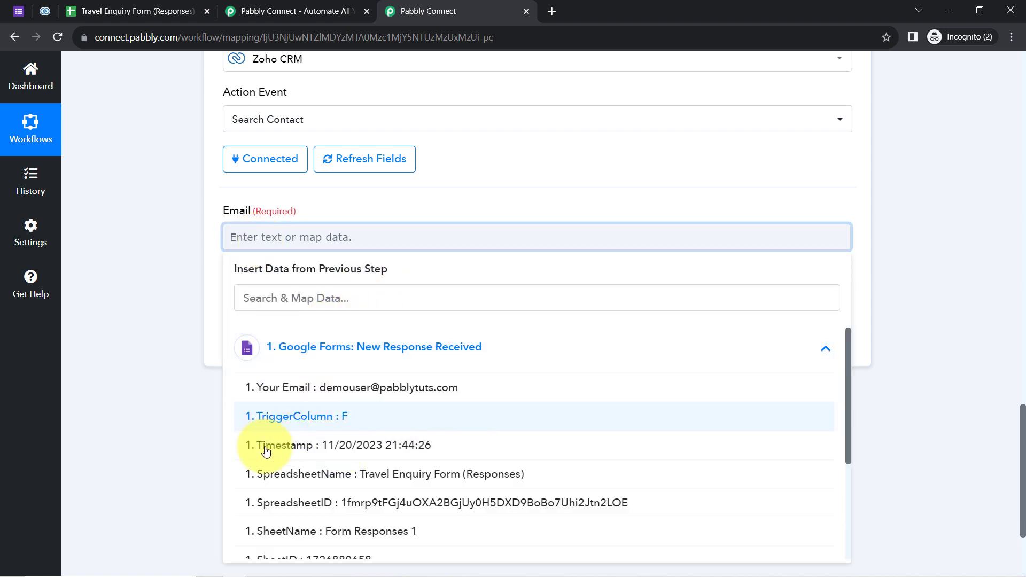
{"action": "left_click", "coordinate": [327, 401]}
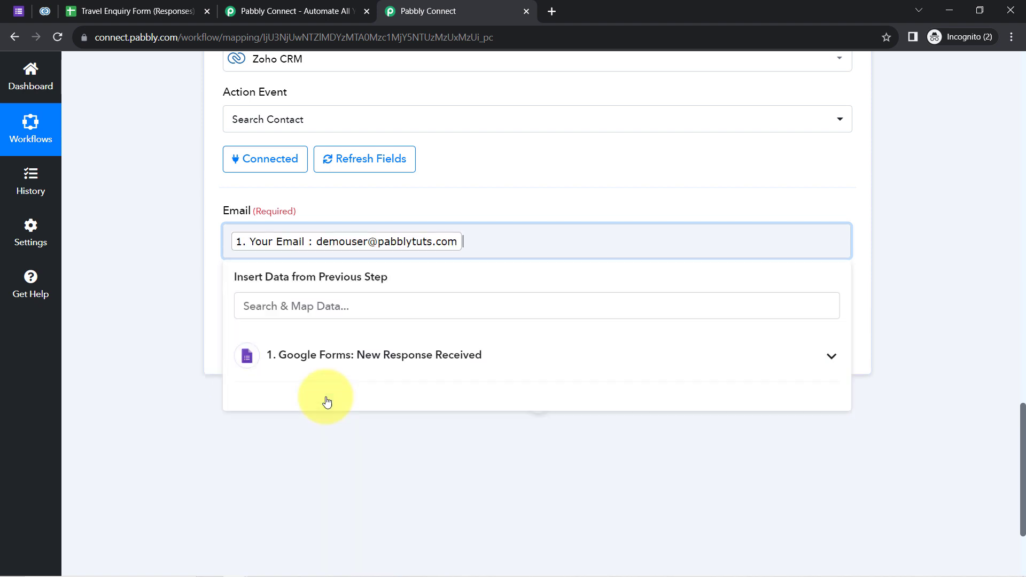
{"action": "left_click", "coordinate": [209, 277]}
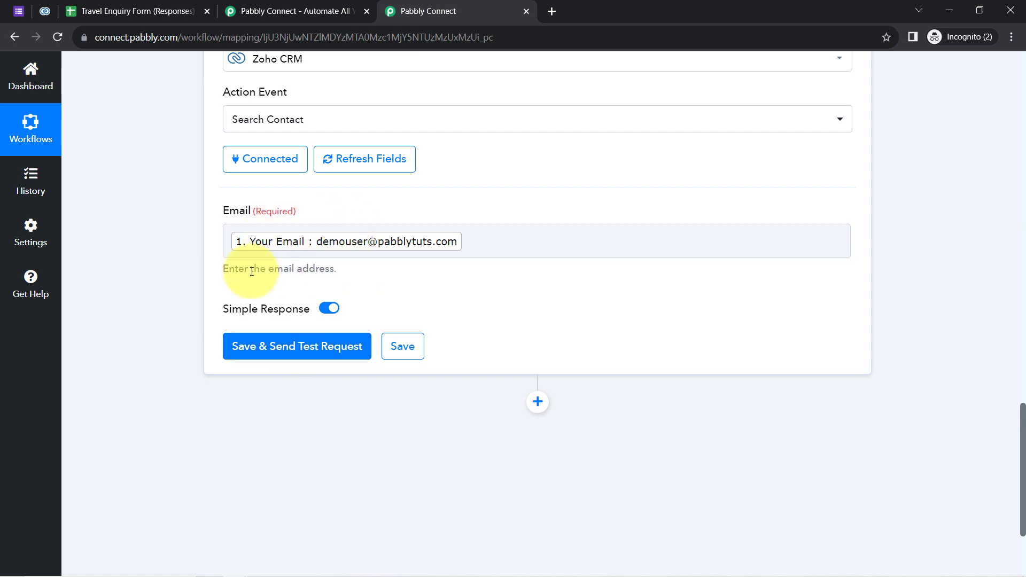
{"action": "left_click", "coordinate": [33, 12]}
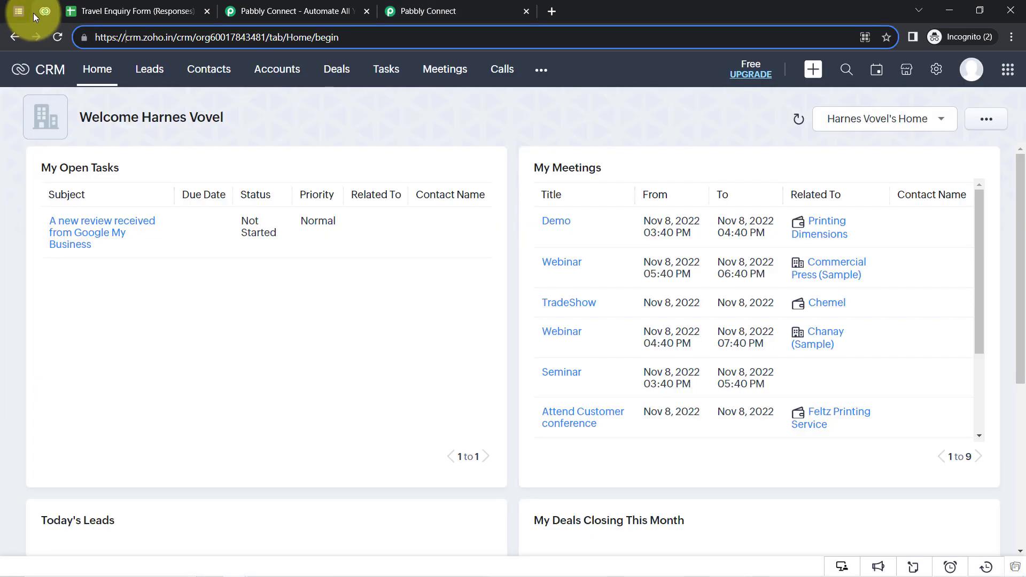
{"action": "left_click", "coordinate": [208, 69]}
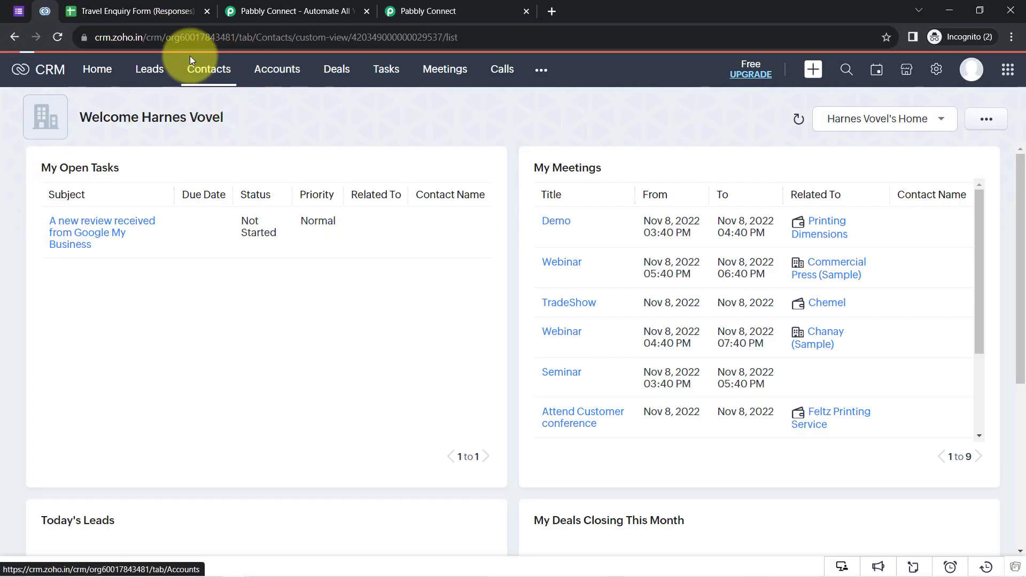
{"action": "left_click", "coordinate": [451, 11]}
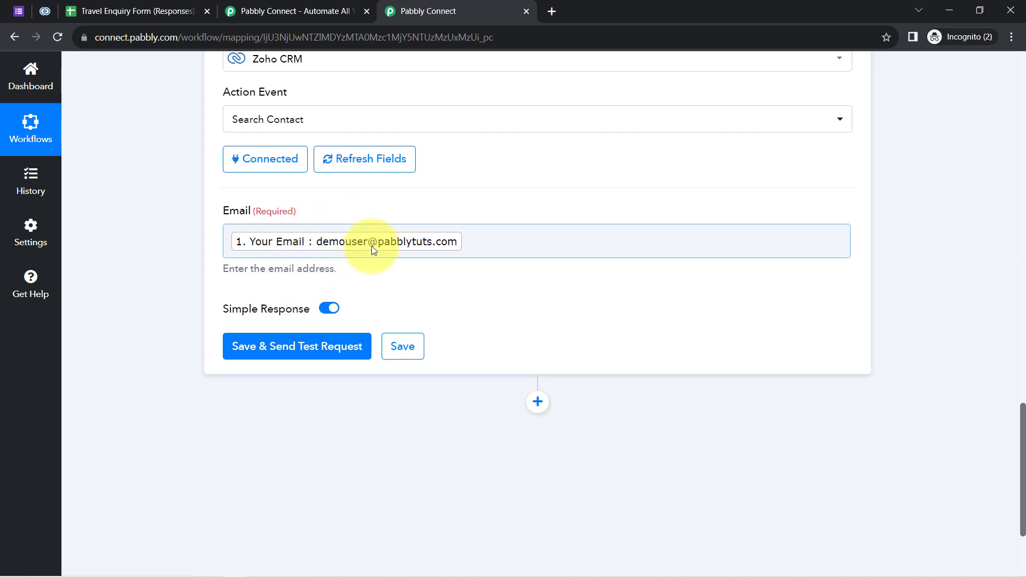
{"action": "left_click", "coordinate": [45, 11]}
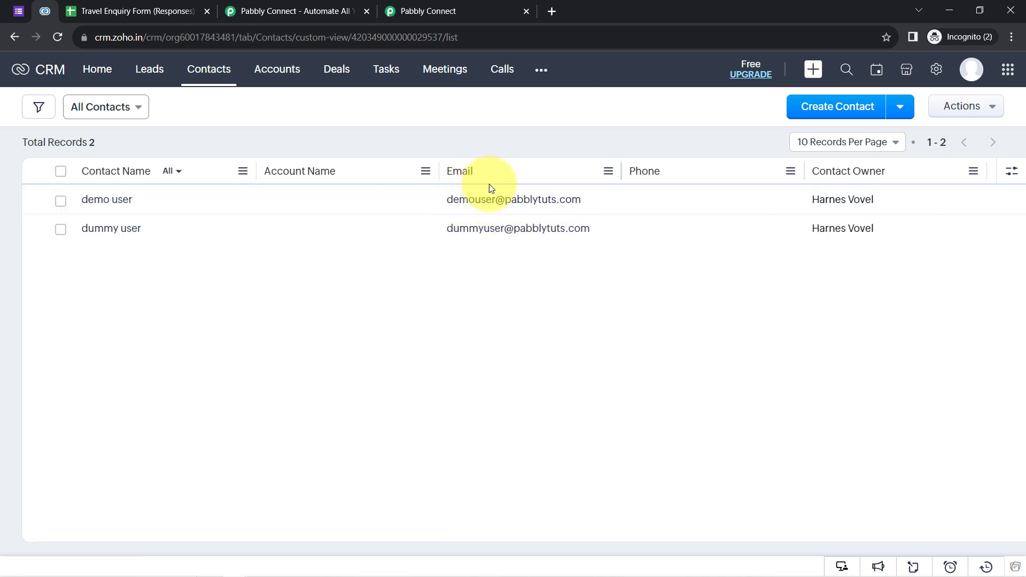
{"action": "left_click", "coordinate": [109, 201]}
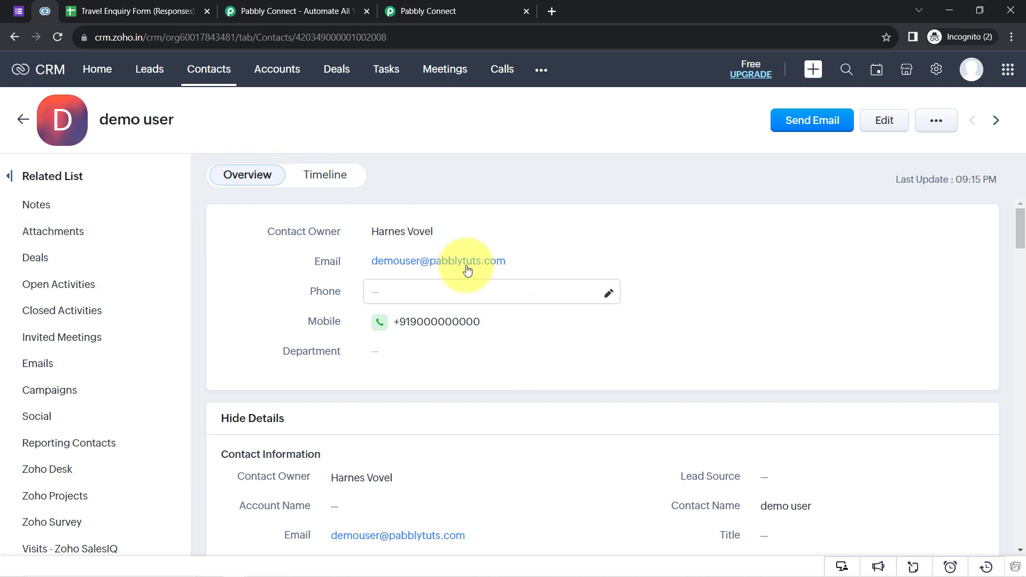
{"action": "left_click", "coordinate": [465, 10]}
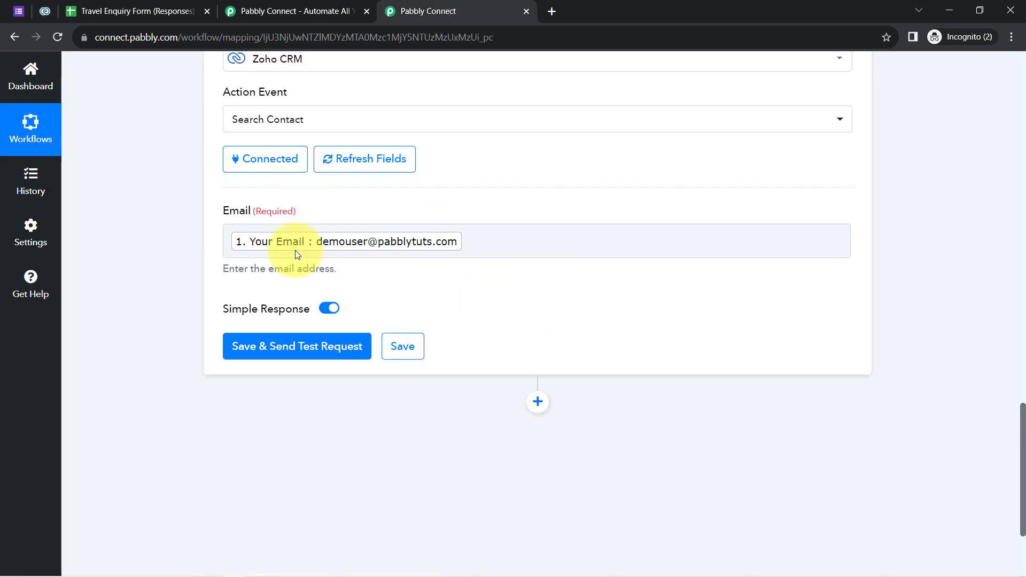
Send a test search, review the returned contact's email, then delete the mapped Email token.
{"action": "left_click", "coordinate": [259, 346]}
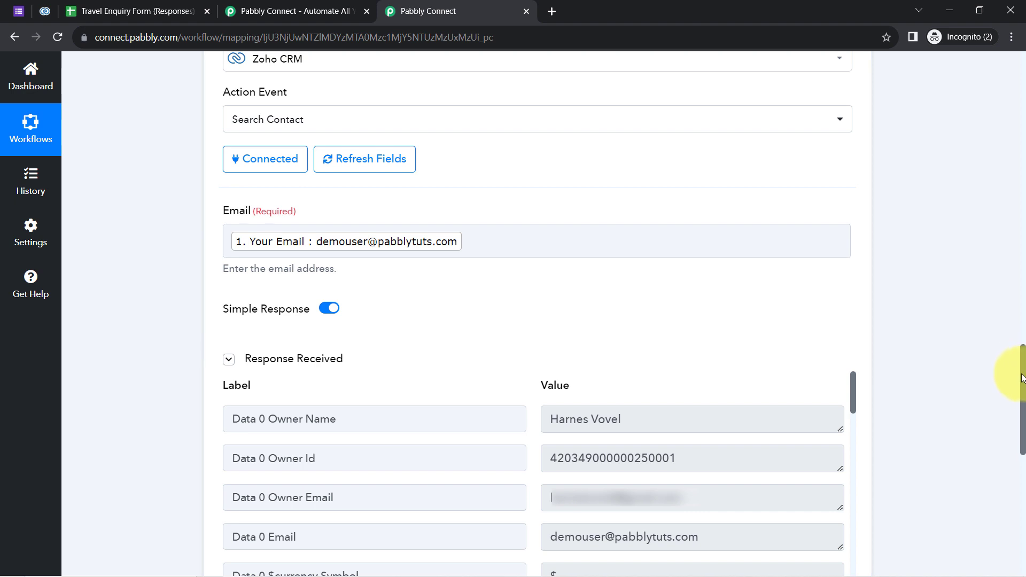
{"action": "left_click_drag", "start_coordinate": [854, 385], "coordinate": [854, 401]}
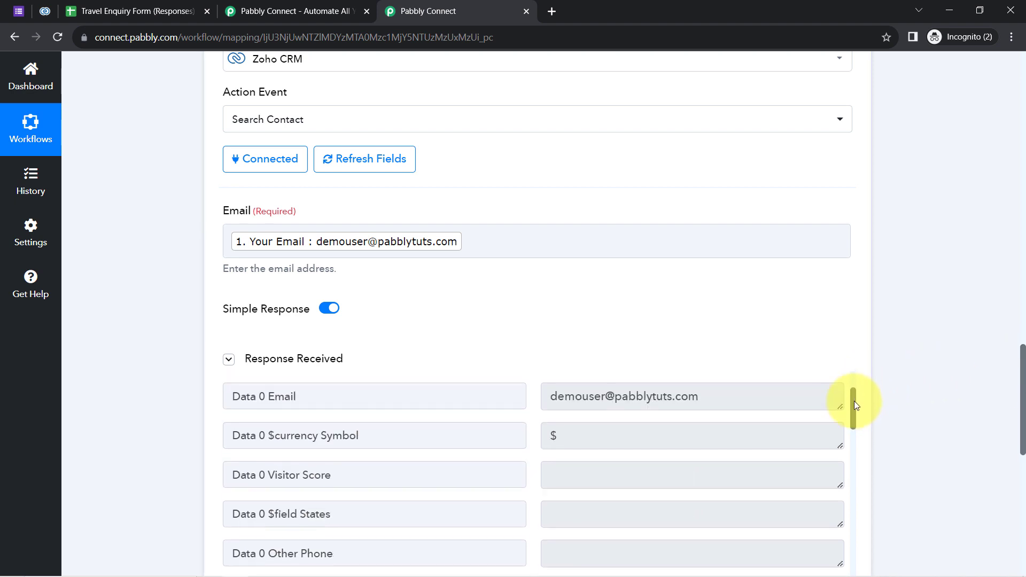
{"action": "triple_click", "coordinate": [612, 396]}
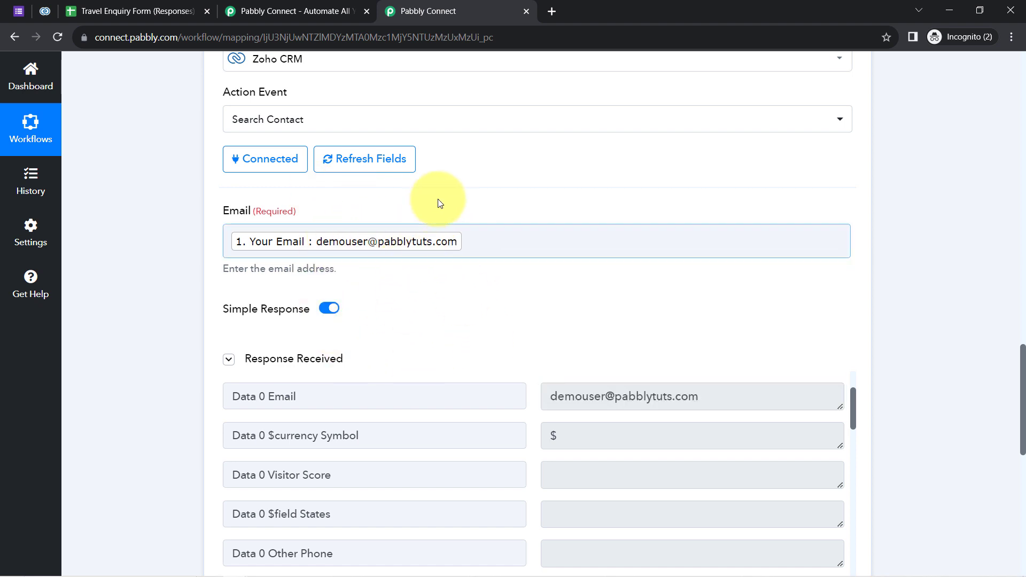
{"action": "left_click", "coordinate": [488, 232]}
{"action": "key", "text": "BackSpace"}
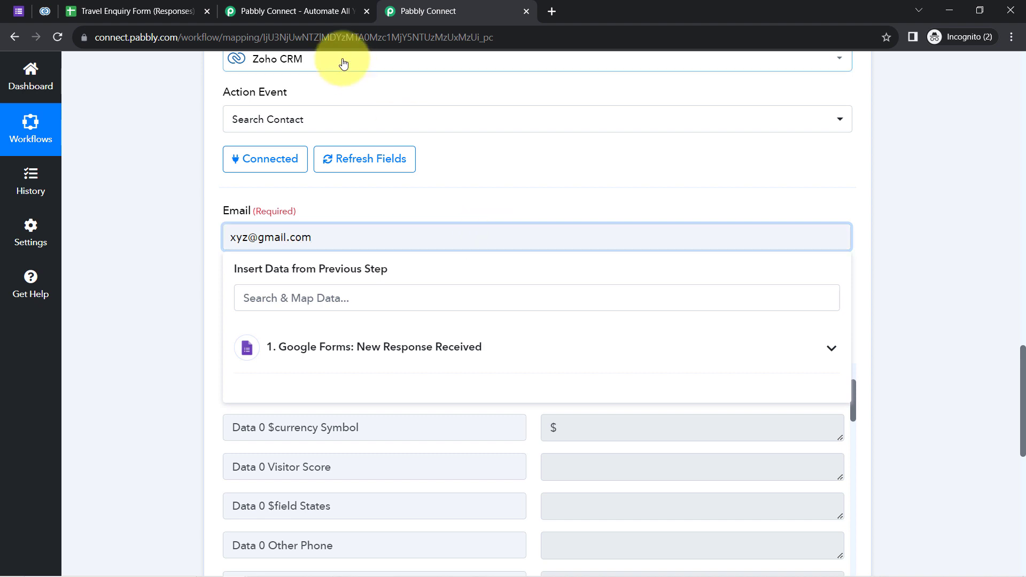
Rerun the search with the dummy address and confirm HTTP Status Code 204, meaning no contact found.
{"action": "left_click", "coordinate": [144, 277]}
{"action": "left_click", "coordinate": [244, 355]}
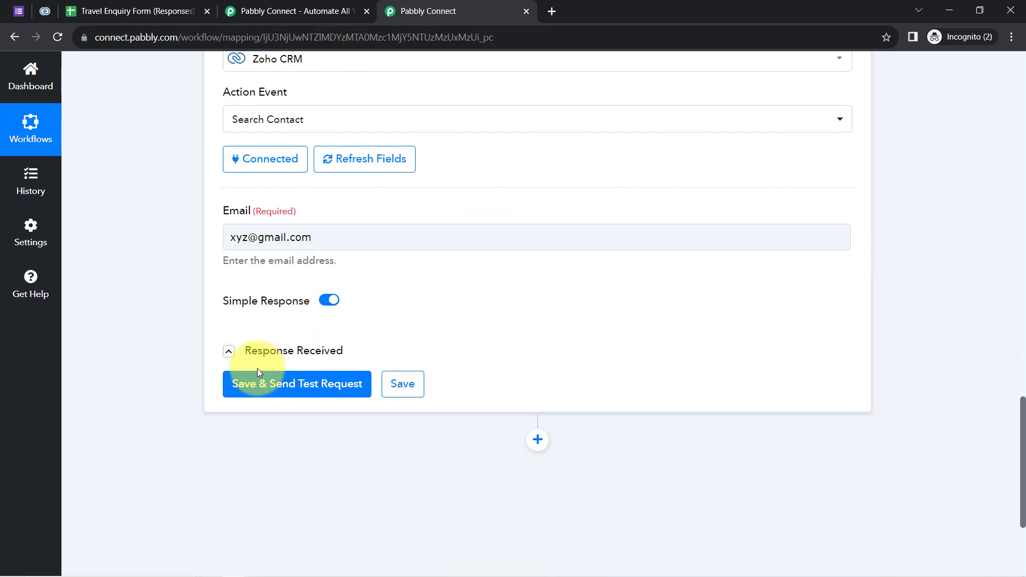
{"action": "left_click", "coordinate": [289, 384]}
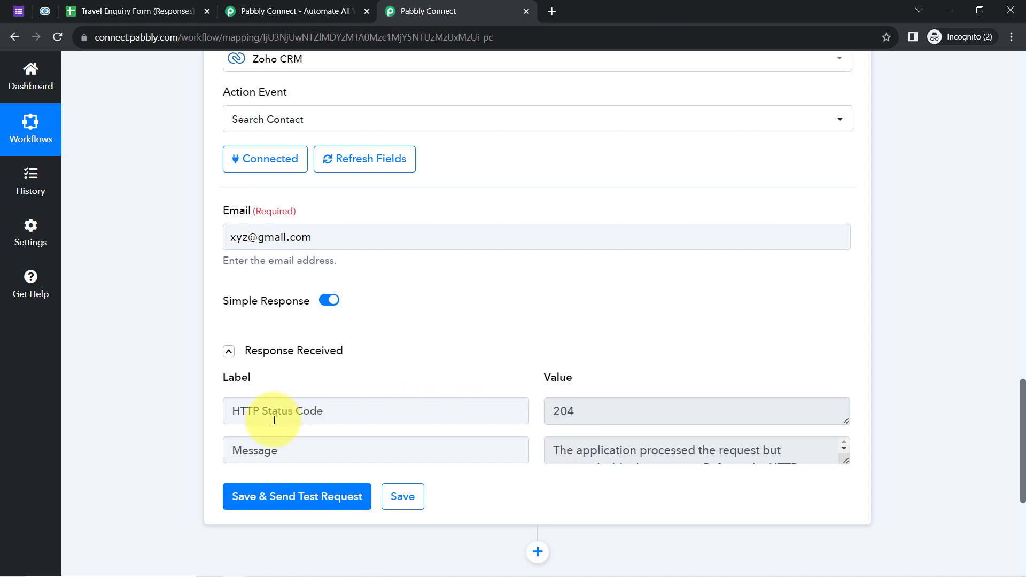
{"action": "left_click_drag", "start_coordinate": [269, 410], "coordinate": [400, 413]}
{"action": "left_click_drag", "start_coordinate": [661, 416], "coordinate": [464, 431]}
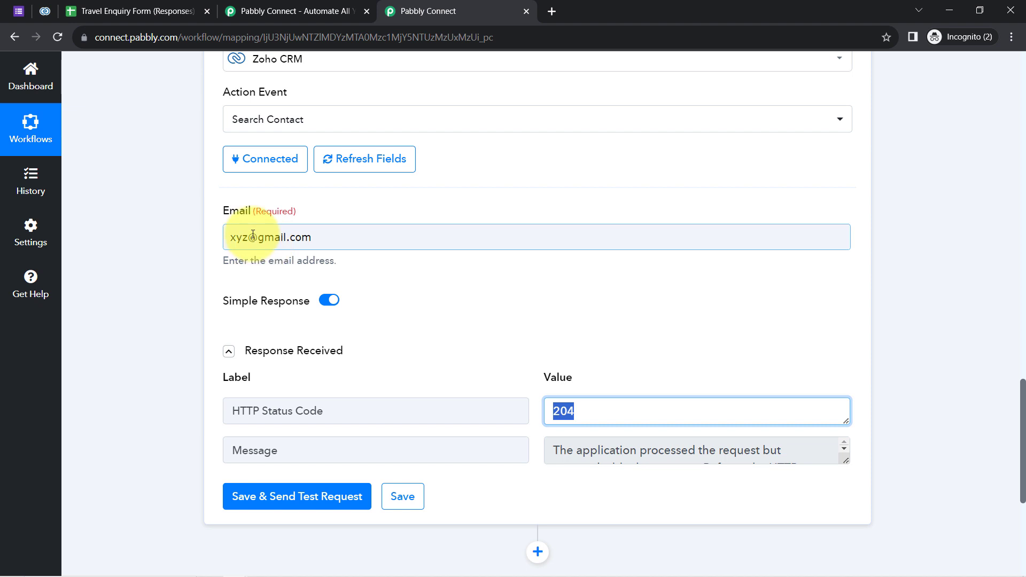
{"action": "left_click_drag", "start_coordinate": [253, 236], "coordinate": [302, 236]}
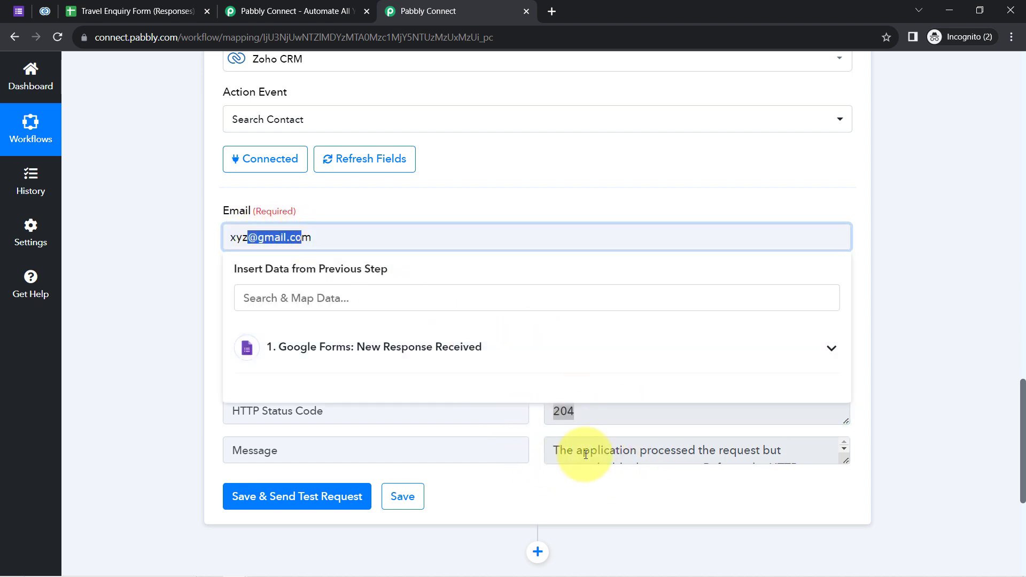
Replace the dummy email with the form's 'Your Email' answer, found by searching '@'.
{"action": "left_click", "coordinate": [143, 239]}
{"action": "triple_click", "coordinate": [241, 239]}
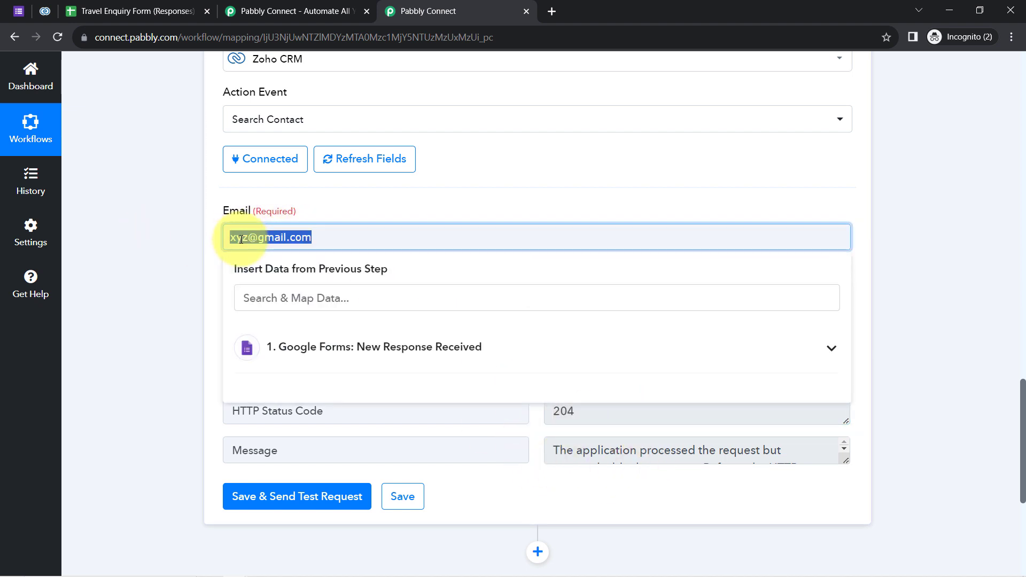
{"action": "key", "text": "BackSpace"}
{"action": "left_click", "coordinate": [253, 295]}
{"action": "type", "text": "@"}
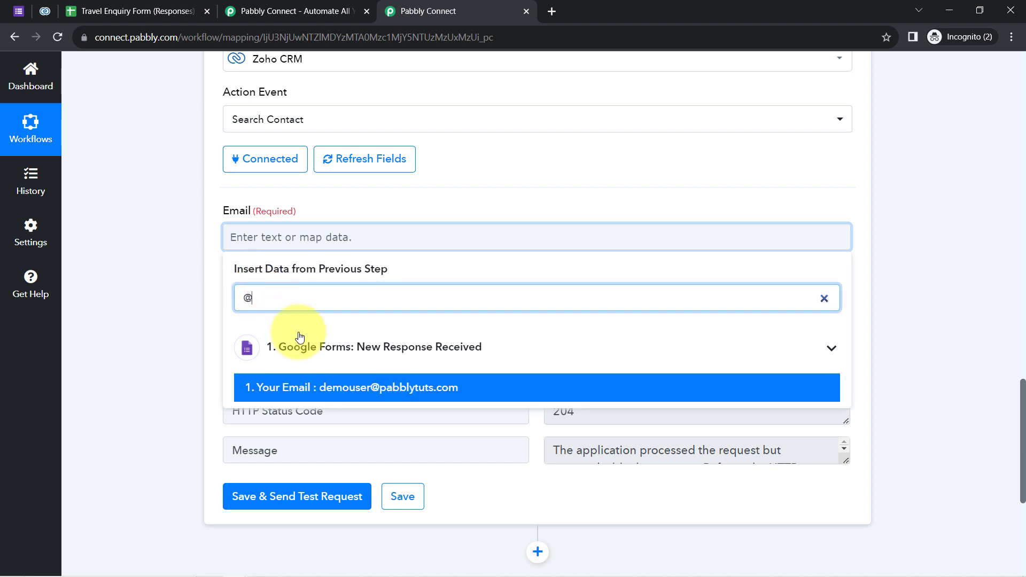
{"action": "left_click", "coordinate": [315, 388]}
{"action": "left_click", "coordinate": [138, 451]}
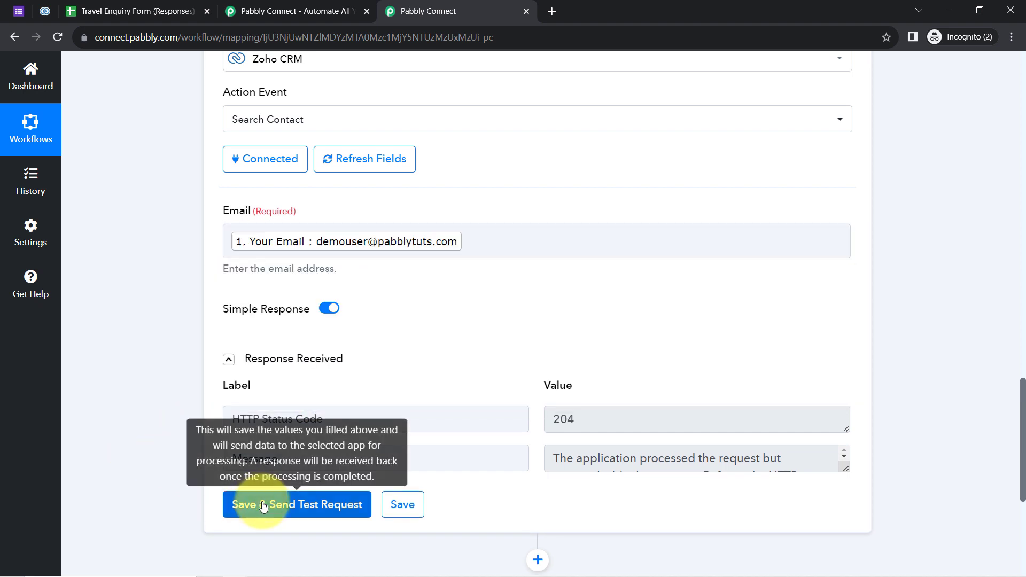
Save and send a test request, confirming the matching contact's details return again.
{"action": "left_click", "coordinate": [262, 506]}
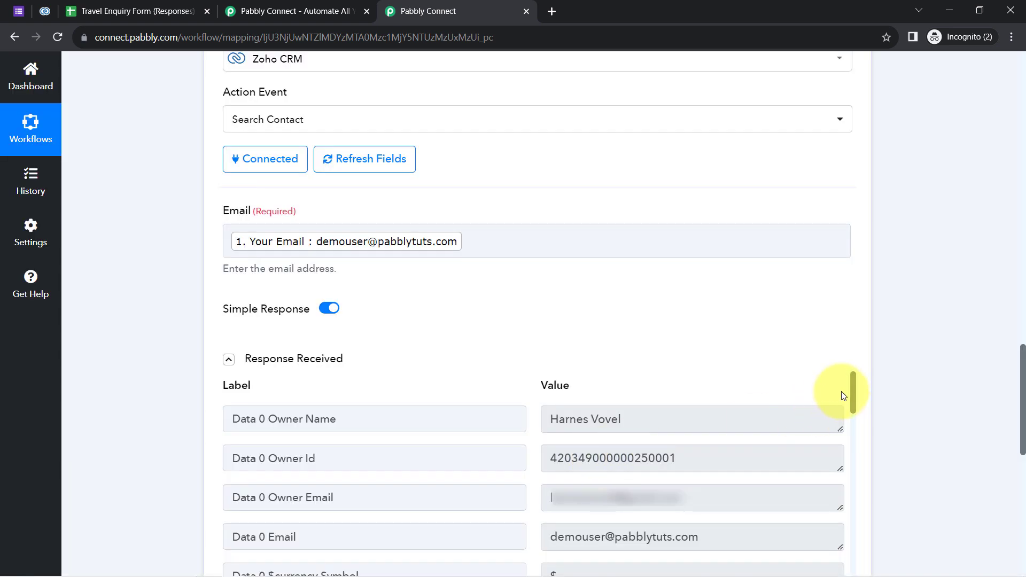
{"action": "left_click_drag", "start_coordinate": [852, 396], "coordinate": [854, 410]}
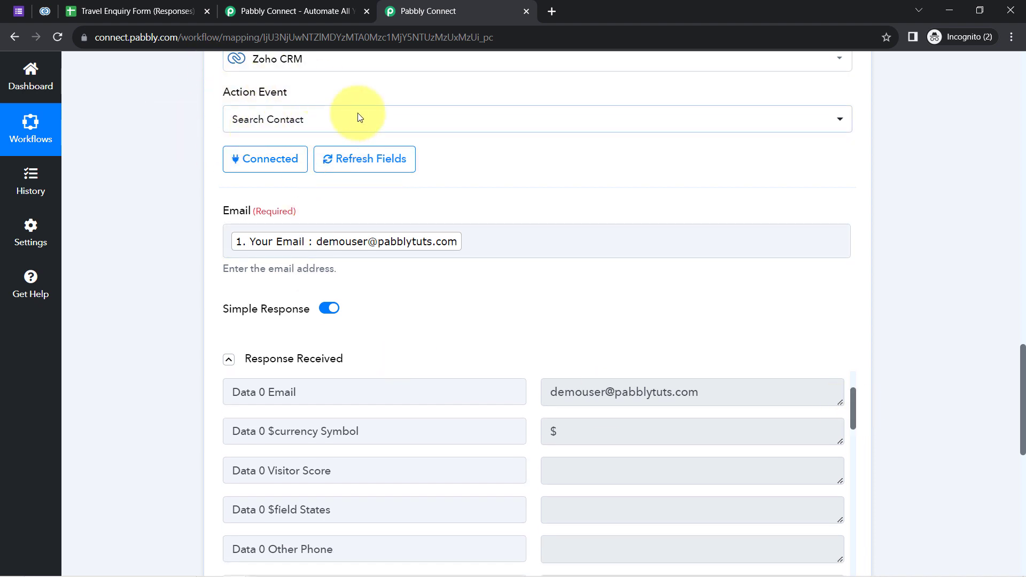
{"action": "left_click_drag", "start_coordinate": [1010, 359], "coordinate": [1005, 487]}
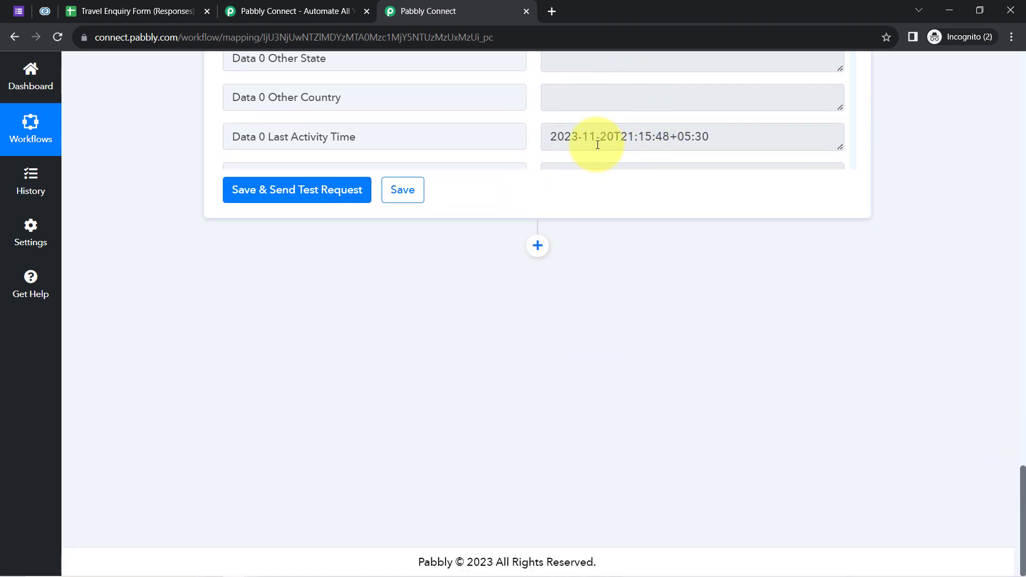
{"action": "left_click", "coordinate": [536, 250]}
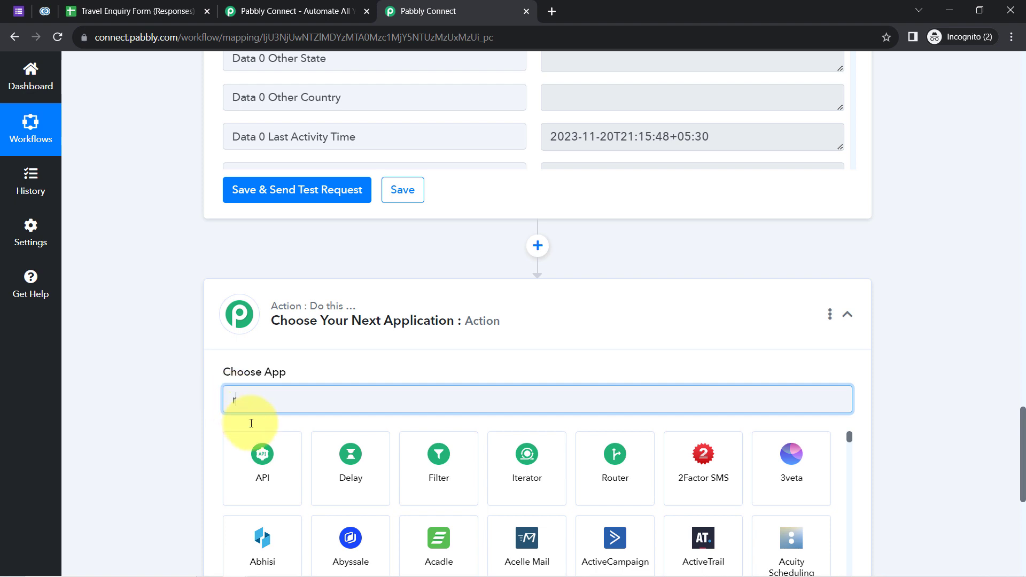
{"action": "type", "text": "oter"}
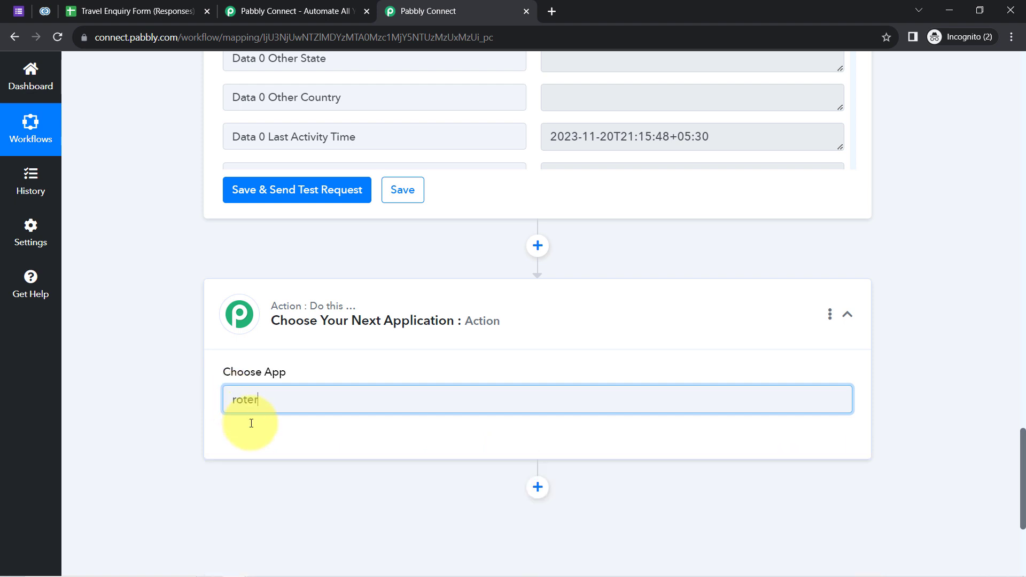
{"action": "key", "text": "BackSpace"}
{"action": "key", "text": "BackSpace"}
{"action": "type", "text": "rou"}
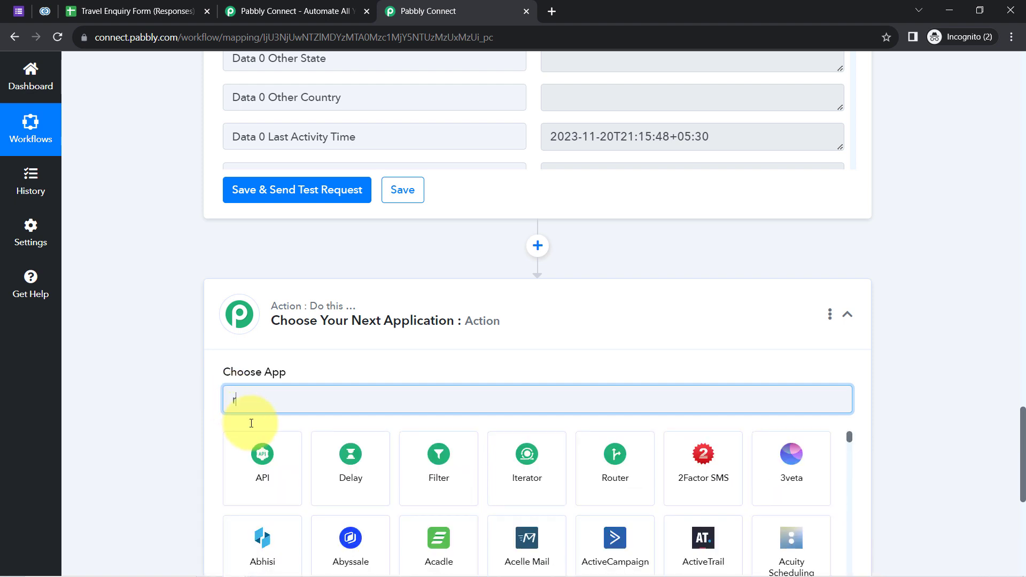
{"action": "type", "text": "ter"}
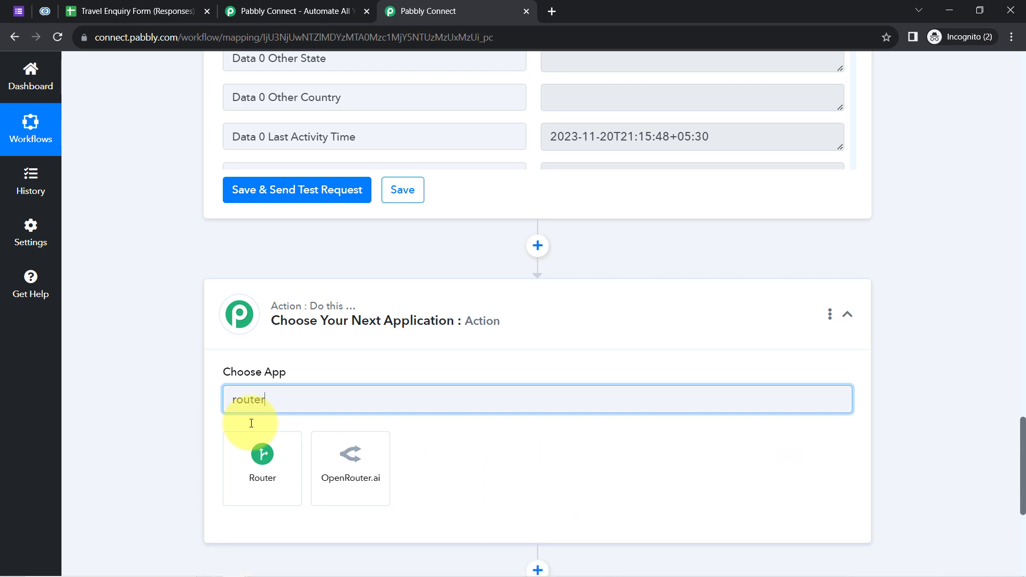
{"action": "left_click", "coordinate": [266, 459]}
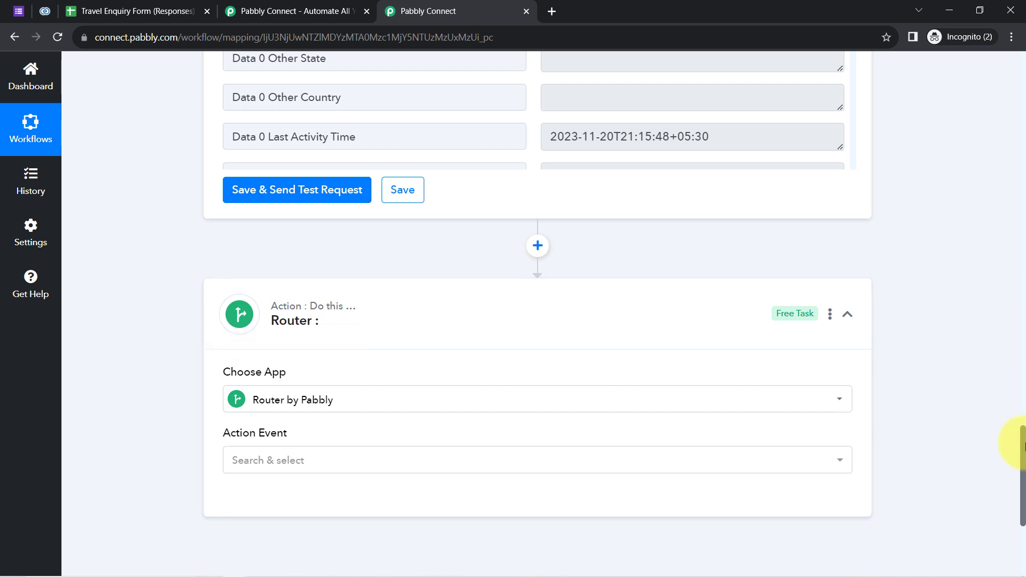
{"action": "scroll", "coordinate": [1010, 439], "scroll_direction": "down", "scroll_amount": 3}
{"action": "left_click", "coordinate": [259, 301]}
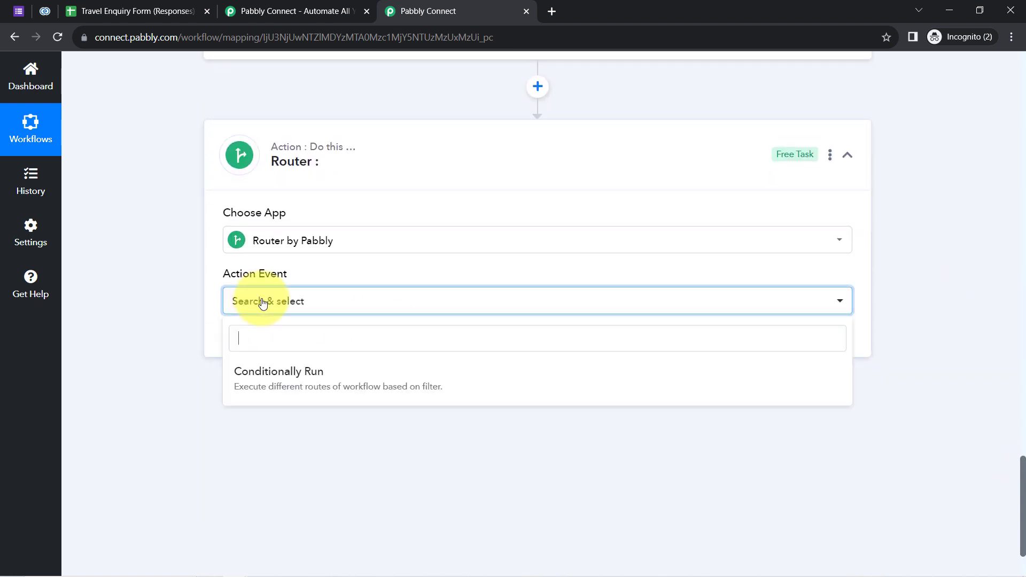
{"action": "left_click", "coordinate": [276, 385]}
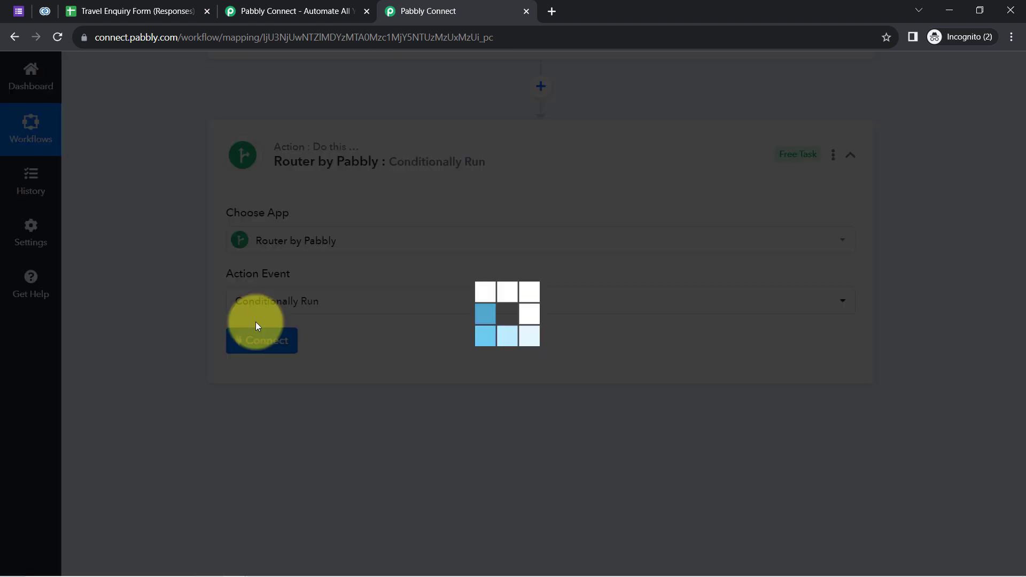
{"action": "left_click", "coordinate": [257, 342]}
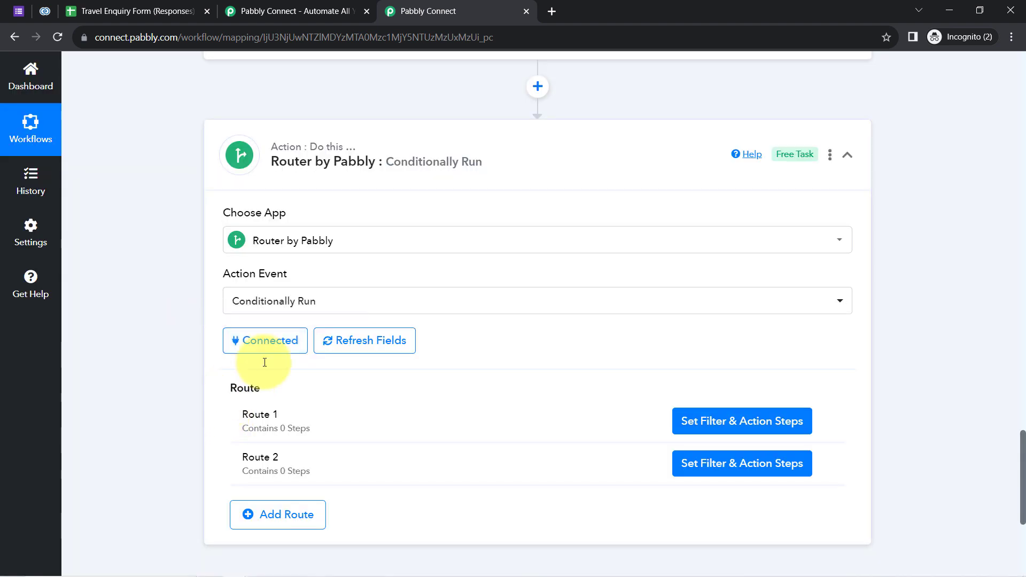
{"action": "left_click_drag", "start_coordinate": [248, 417], "coordinate": [278, 415]}
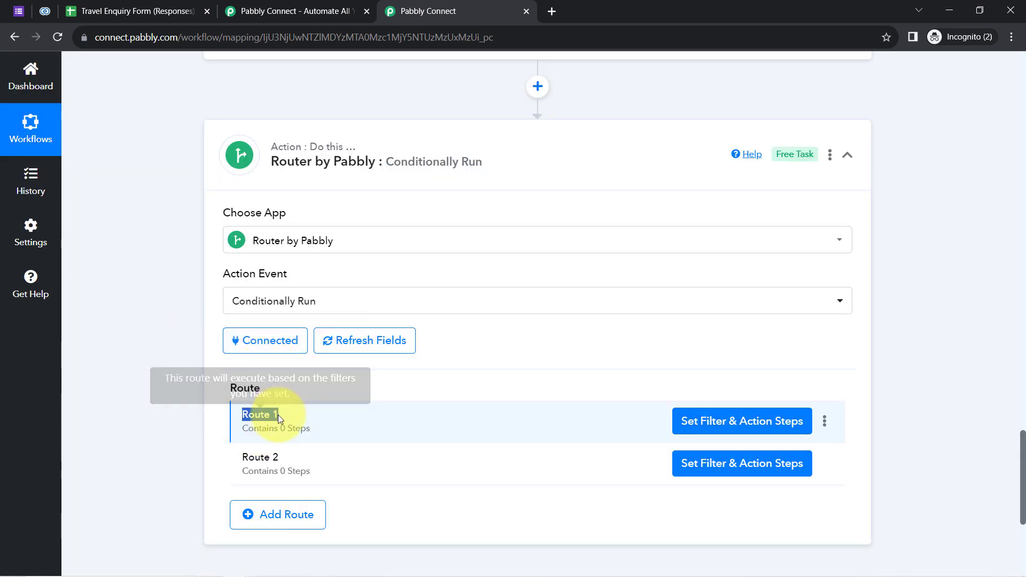
{"action": "left_click_drag", "start_coordinate": [249, 458], "coordinate": [295, 459]}
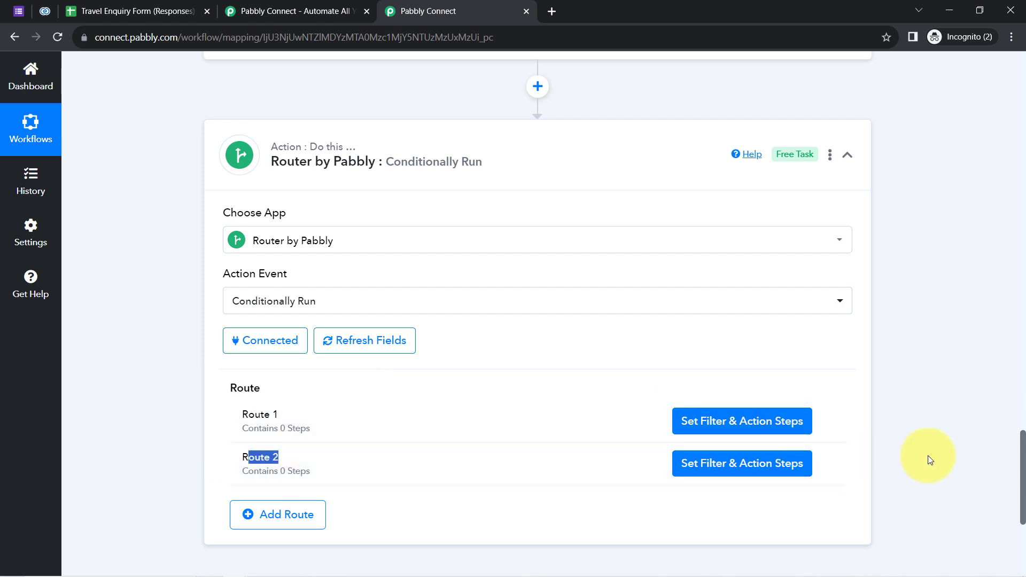
{"action": "scroll", "coordinate": [1023, 452], "scroll_direction": "down", "scroll_amount": 3}
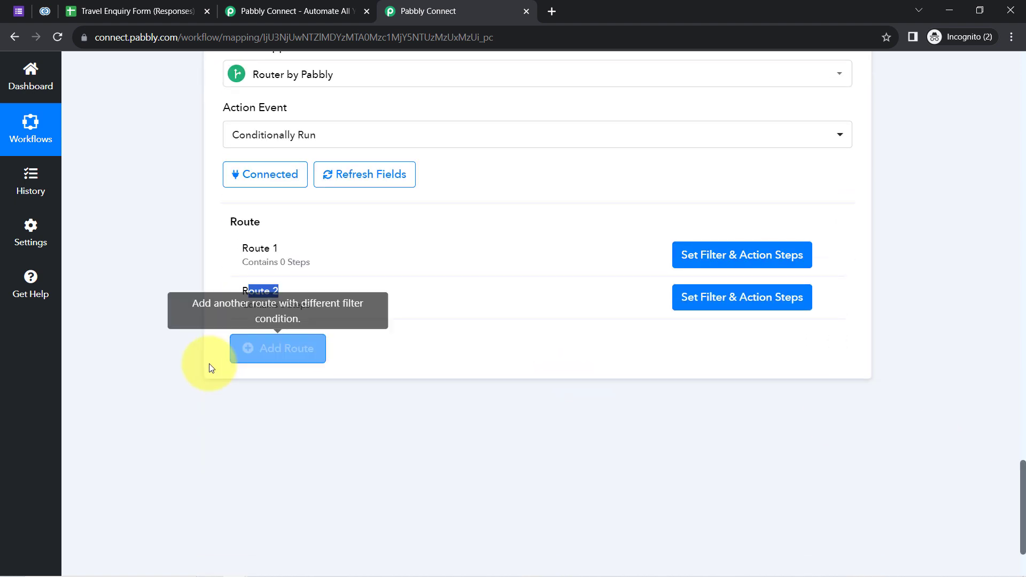
{"action": "left_click", "coordinate": [265, 351]}
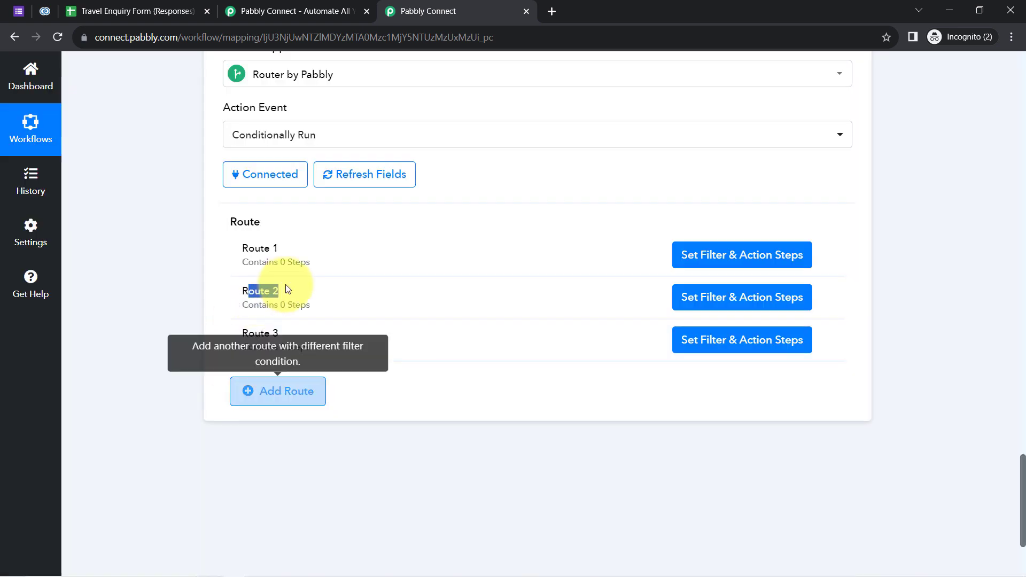
{"action": "left_click", "coordinate": [287, 392]}
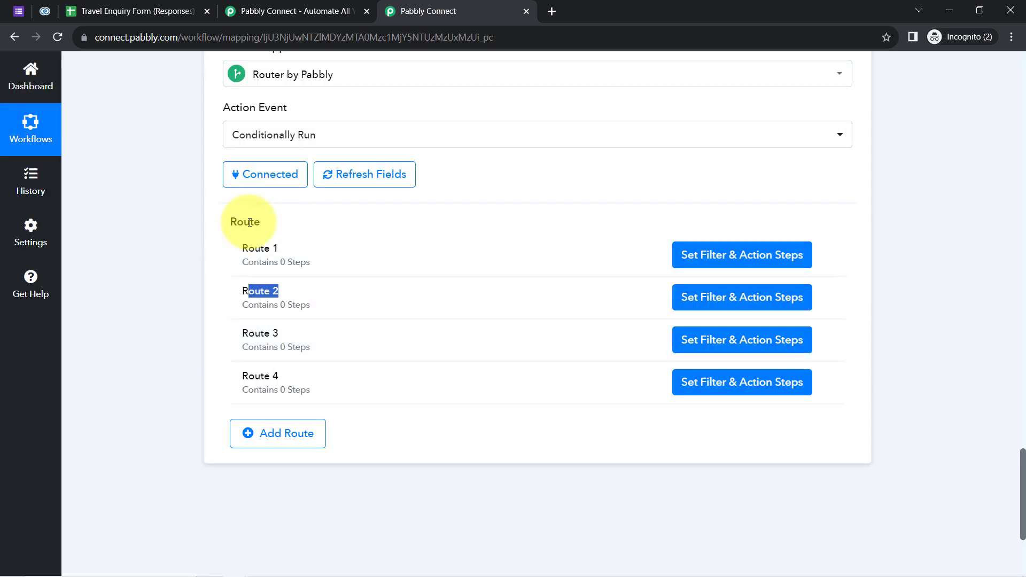
{"action": "left_click", "coordinate": [274, 412]}
{"action": "left_click", "coordinate": [825, 381]}
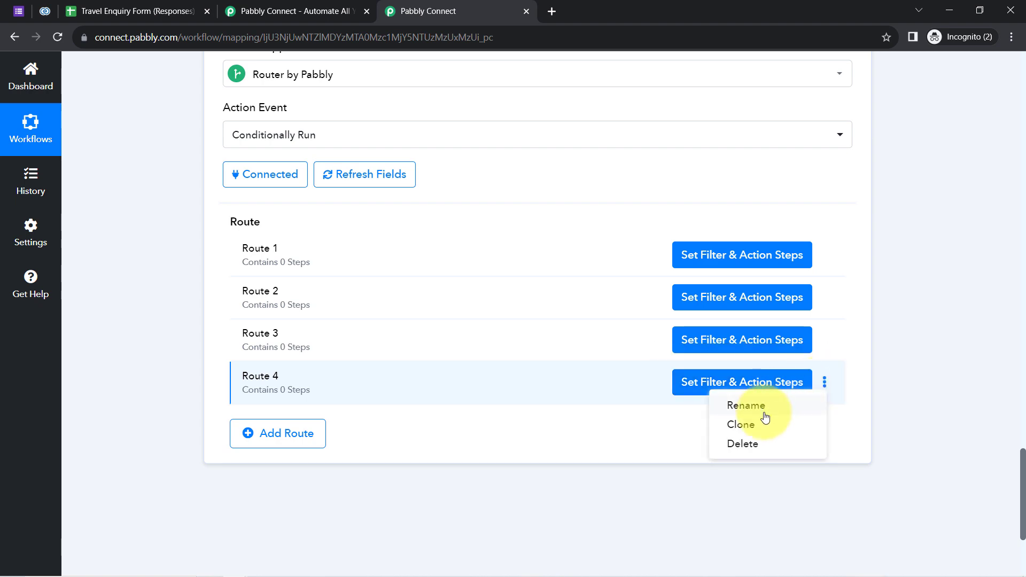
{"action": "left_click", "coordinate": [738, 444]}
{"action": "left_click", "coordinate": [474, 387]}
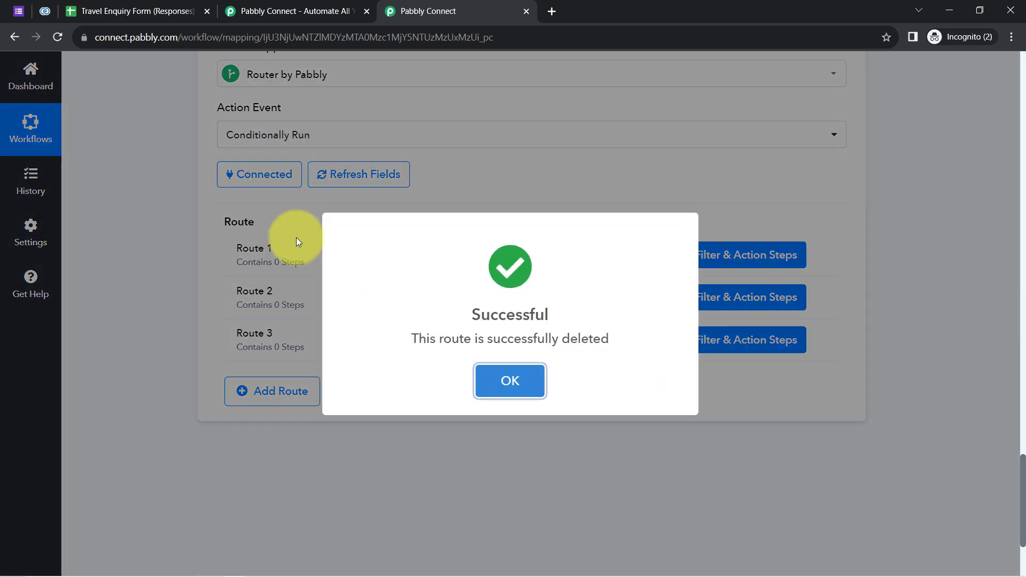
{"action": "left_click", "coordinate": [509, 380]}
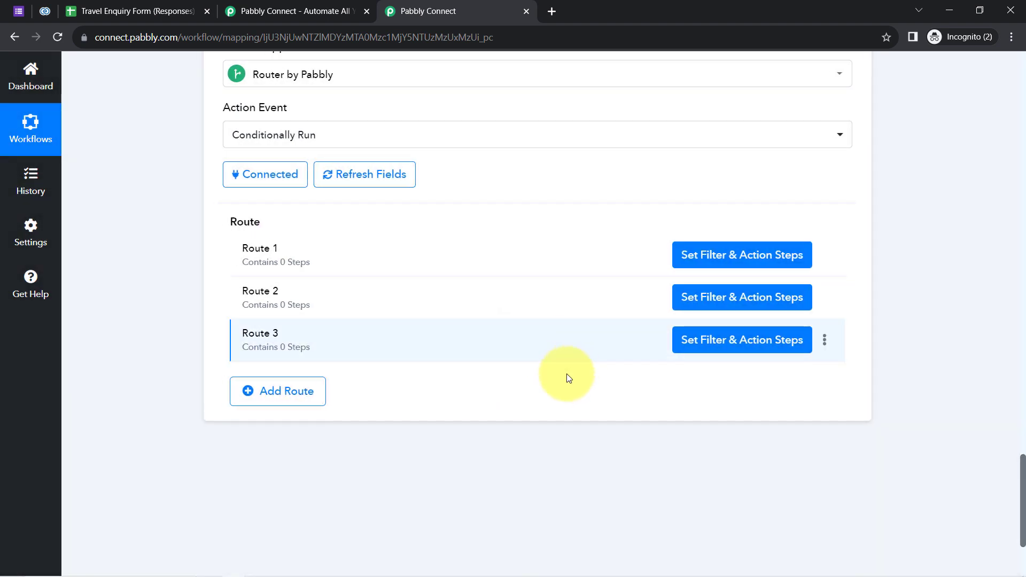
{"action": "left_click", "coordinate": [824, 340]}
{"action": "left_click", "coordinate": [744, 402]}
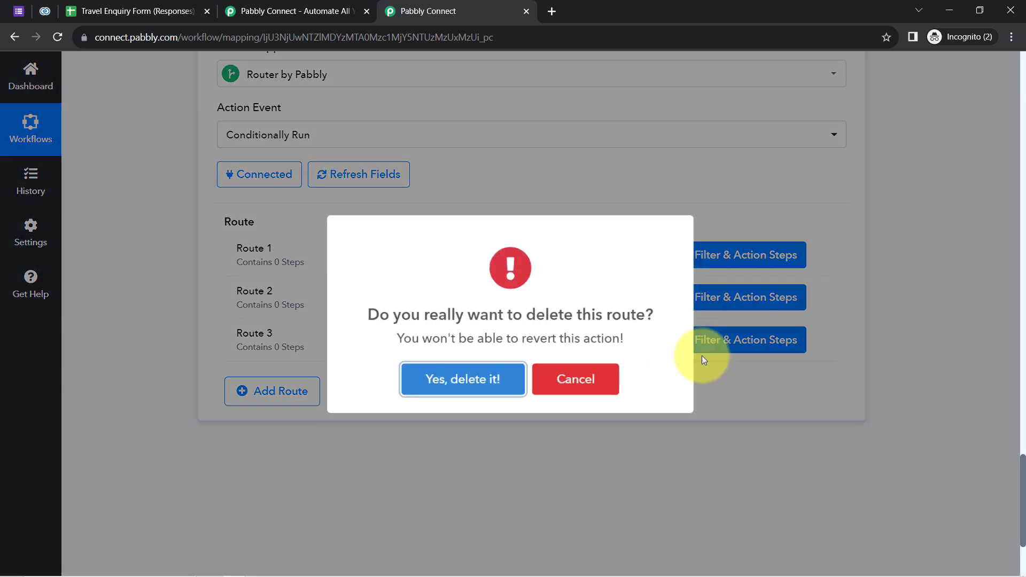
{"action": "left_click", "coordinate": [444, 381]}
{"action": "left_click", "coordinate": [512, 381]}
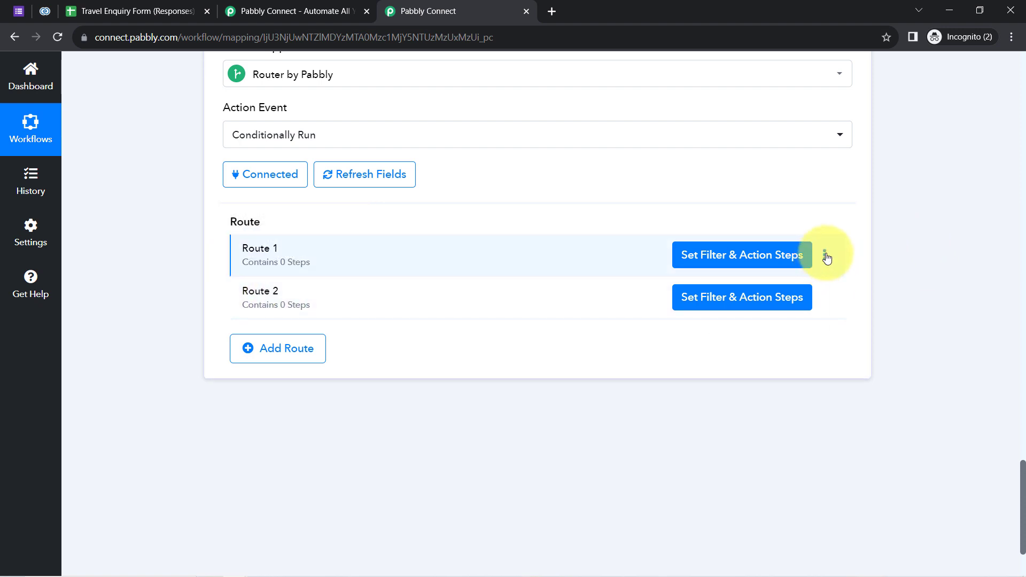
Rename Route 1 to 'Email ID Already Exist in CRM'.
{"action": "left_click", "coordinate": [827, 257]}
{"action": "left_click", "coordinate": [770, 279]}
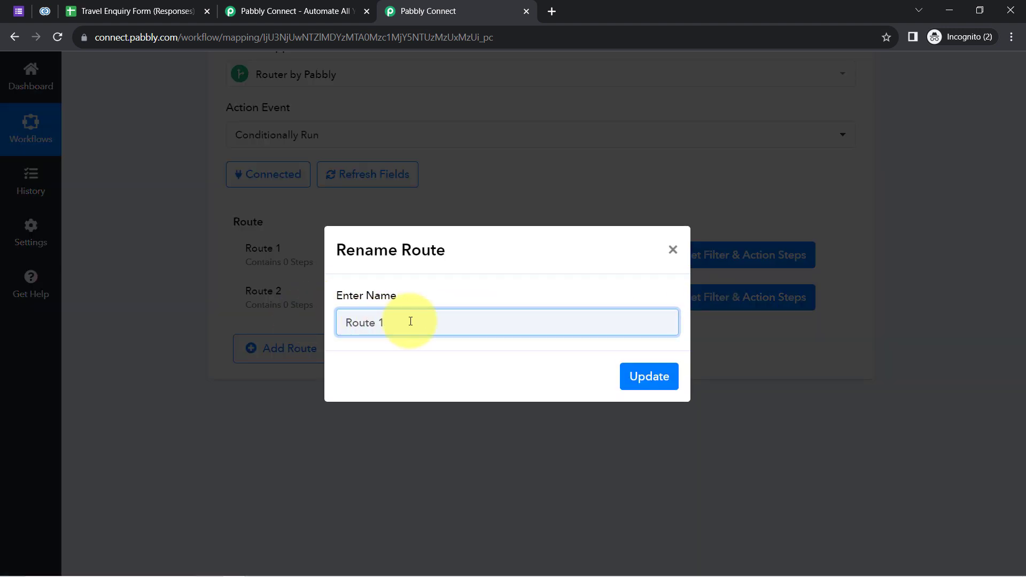
{"action": "type", "text": "Alr"}
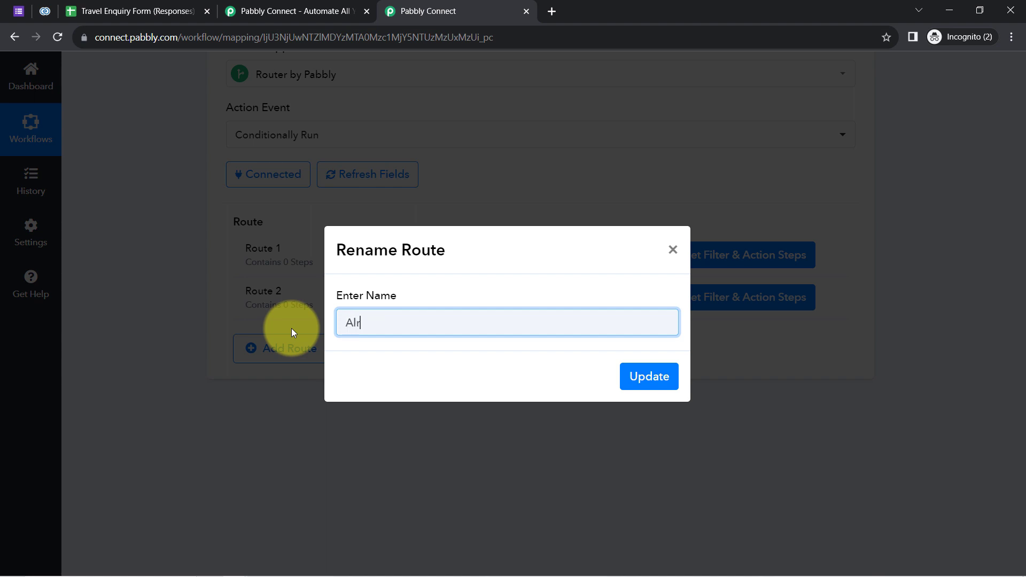
{"action": "type", "text": "eady"}
{"action": "key", "text": "BackSpace"}
{"action": "key", "text": "BackSpace"}
{"action": "key", "text": "BackSpace"}
{"action": "key", "text": "BackSpace"}
{"action": "key", "text": "BackSpace"}
{"action": "key", "text": "BackSpace"}
{"action": "key", "text": "BackSpace"}
{"action": "key", "text": "BackSpace"}
{"action": "type", "text": "Email ID Already Exi"}
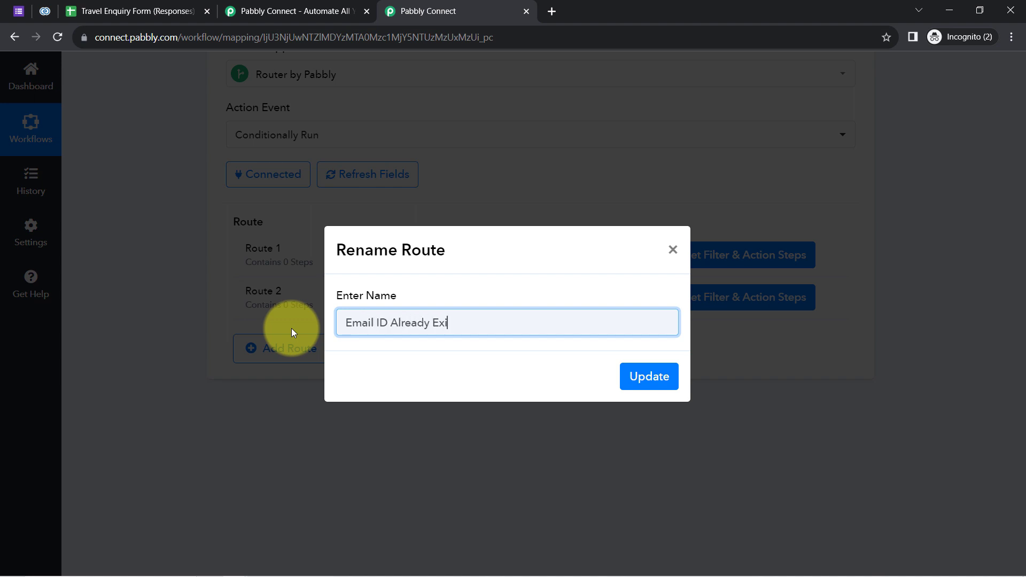
{"action": "type", "text": "st in CRM"}
{"action": "triple_click", "coordinate": [355, 323]}
{"action": "key", "text": "ctrl+c"}
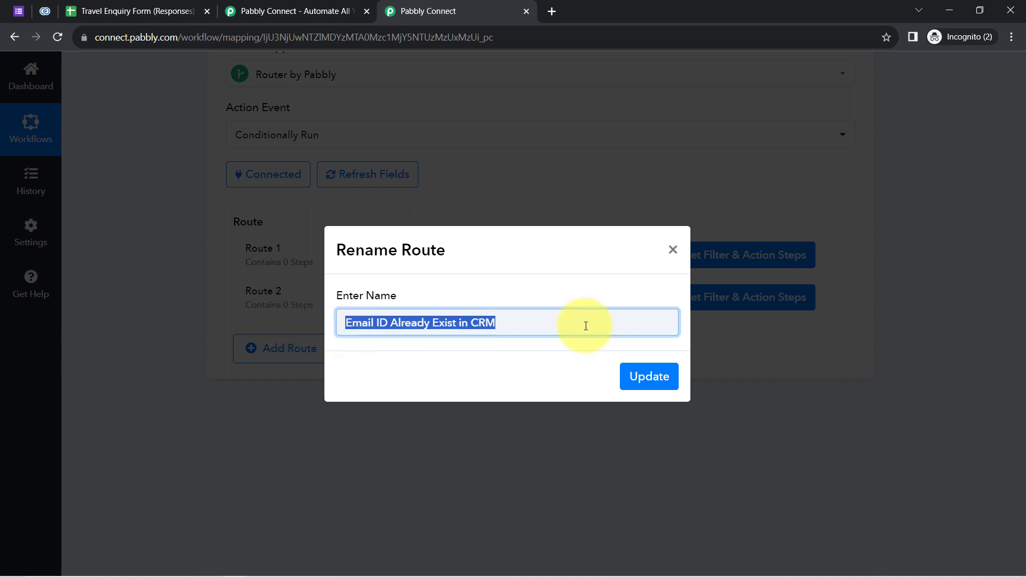
{"action": "left_click", "coordinate": [642, 377]}
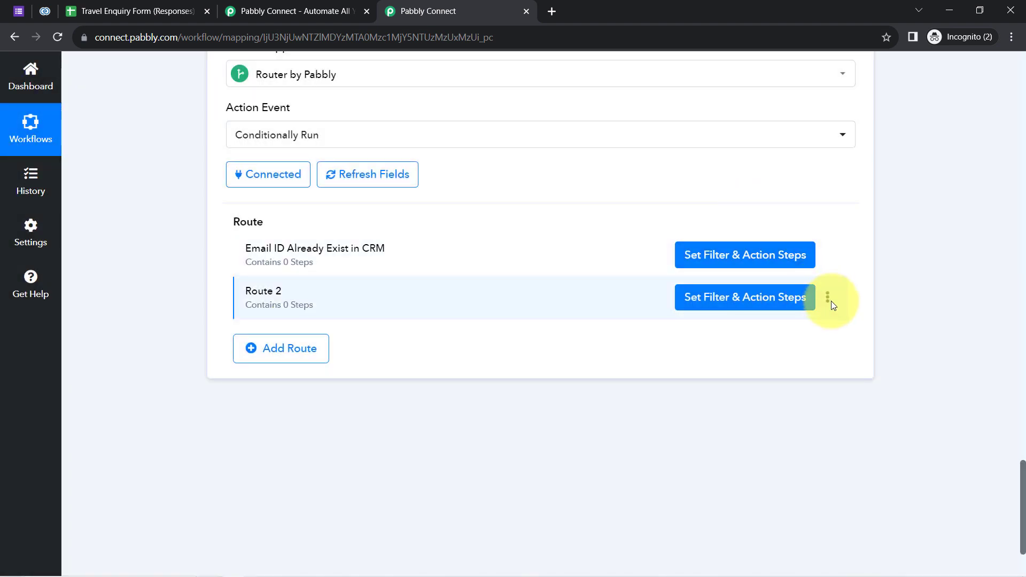
Rename Route 2 to 'Email ID Does Not Exist in CRM', starting from the pasted name.
{"action": "left_click", "coordinate": [828, 300]}
{"action": "left_click", "coordinate": [783, 321]}
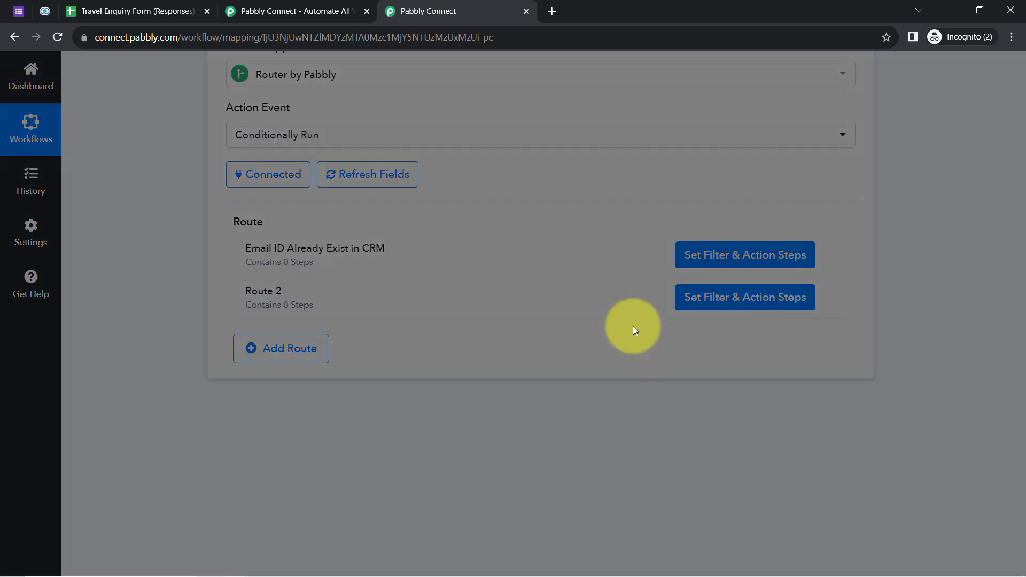
{"action": "key", "text": "ctrl+v"}
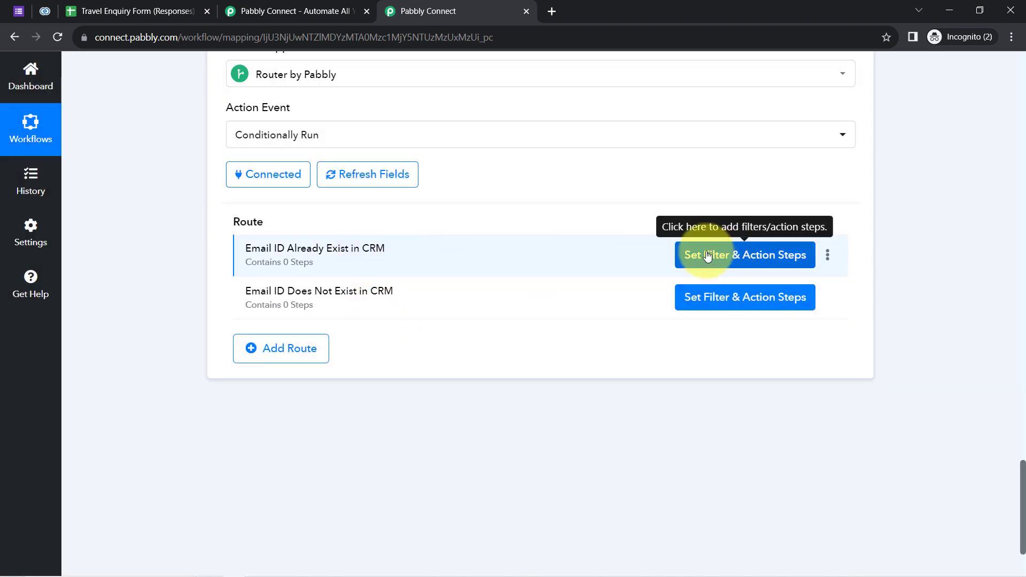
Filter the 'Email ID Already Exist in CRM' route to continue only when the Zoho CRM email Exists.
{"action": "left_click", "coordinate": [730, 254]}
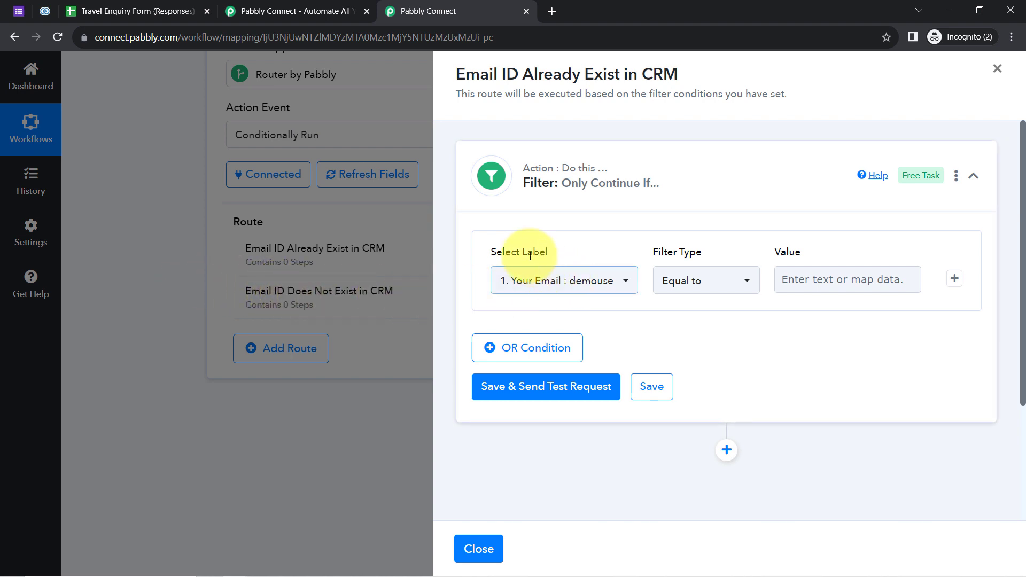
{"action": "left_click_drag", "start_coordinate": [511, 254], "coordinate": [566, 253]}
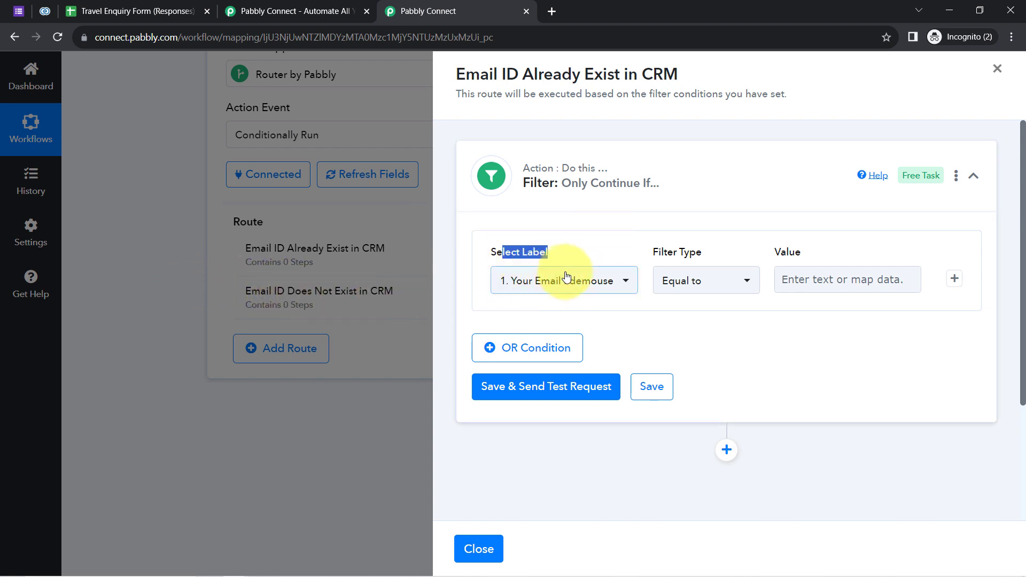
{"action": "left_click", "coordinate": [540, 283]}
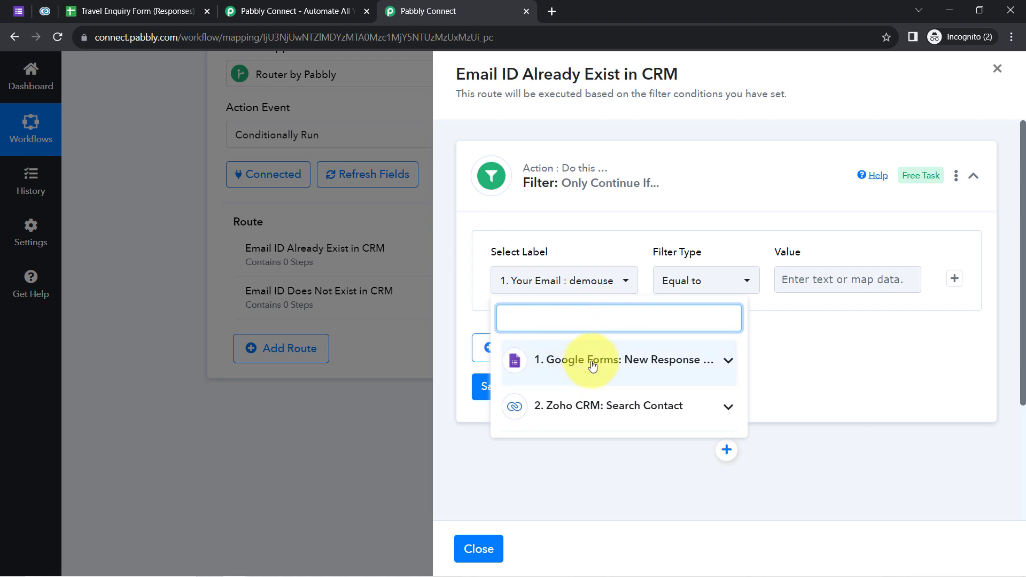
{"action": "left_click", "coordinate": [617, 416]}
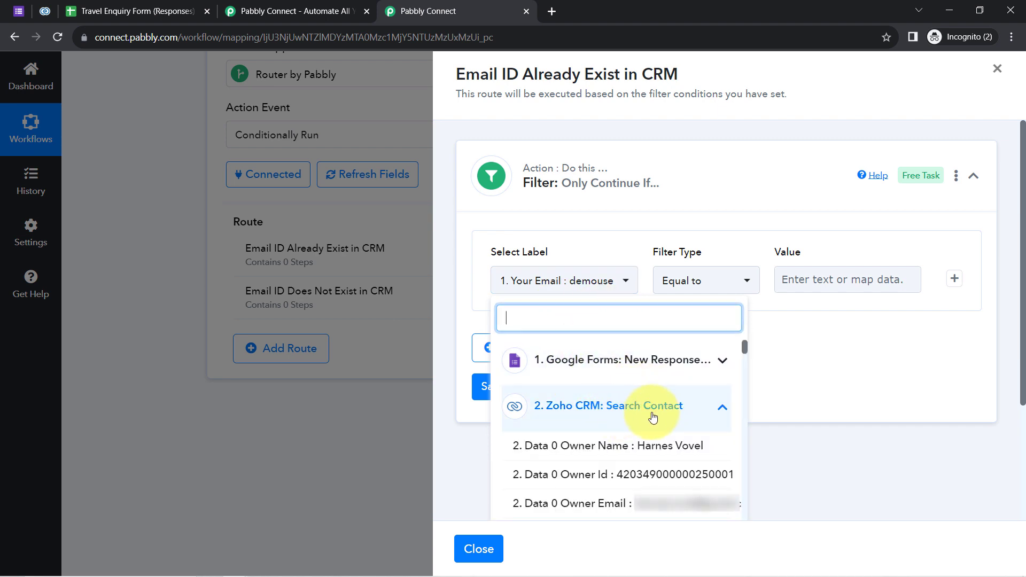
{"action": "type", "text": "@"}
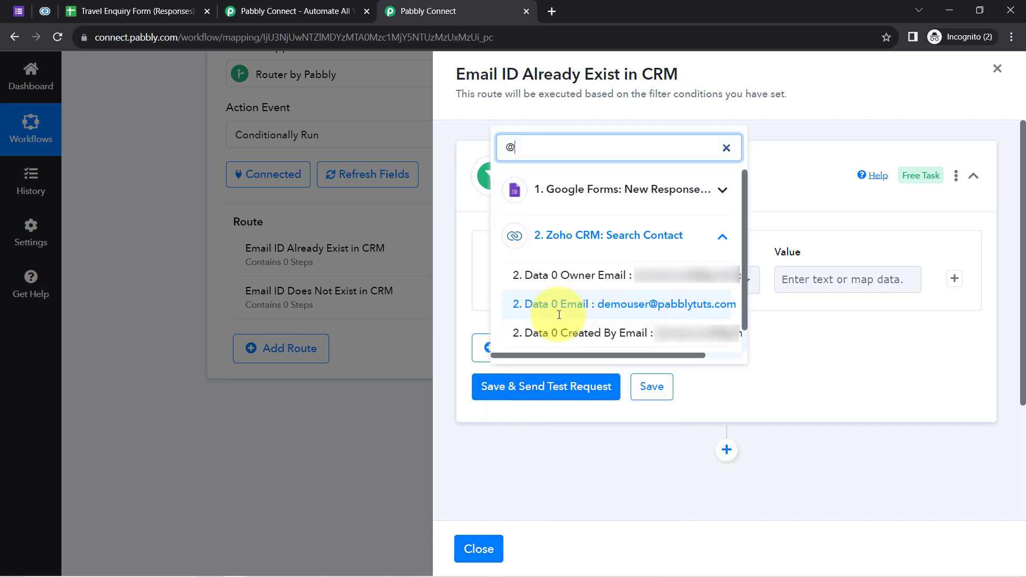
{"action": "left_click", "coordinate": [629, 305]}
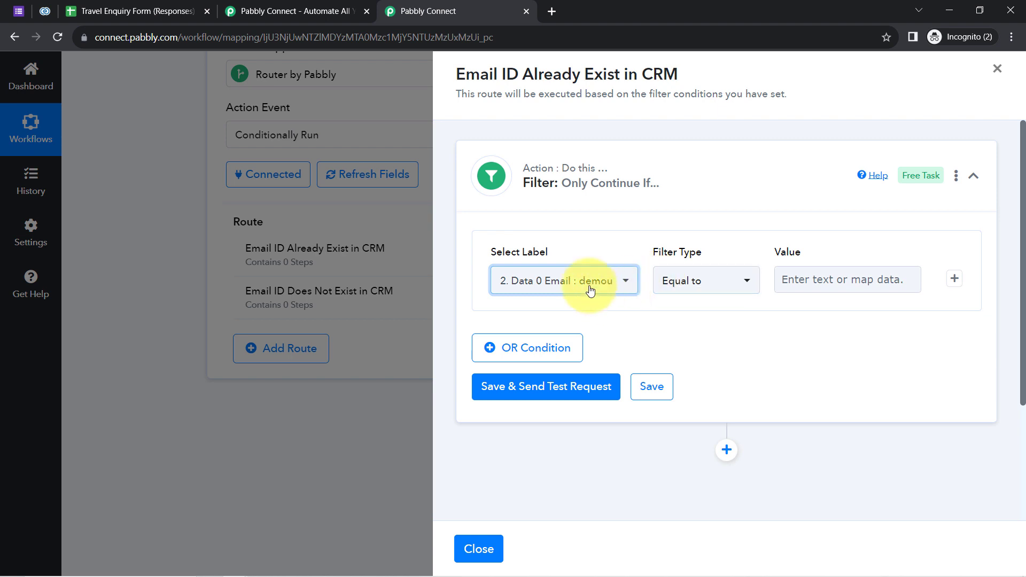
{"action": "left_click", "coordinate": [666, 283]}
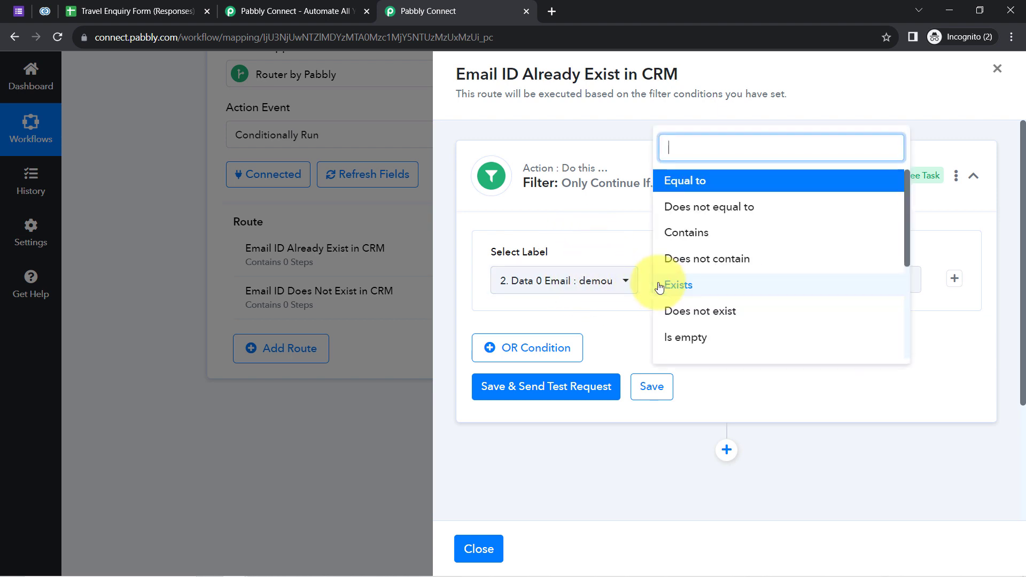
{"action": "left_click", "coordinate": [684, 285]}
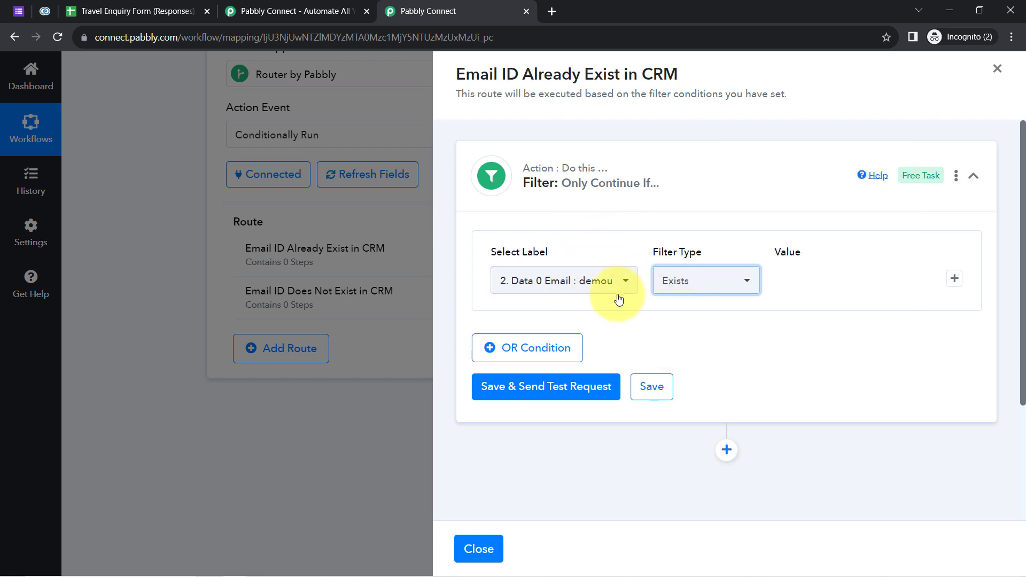
{"action": "left_click_drag", "start_coordinate": [465, 73], "coordinate": [672, 85]}
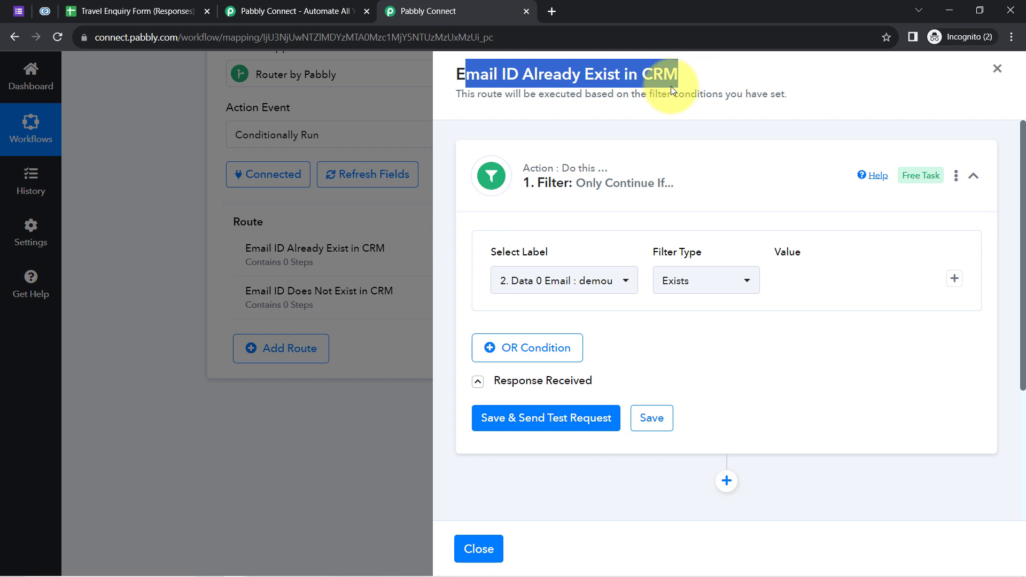
{"action": "left_click", "coordinate": [528, 418]}
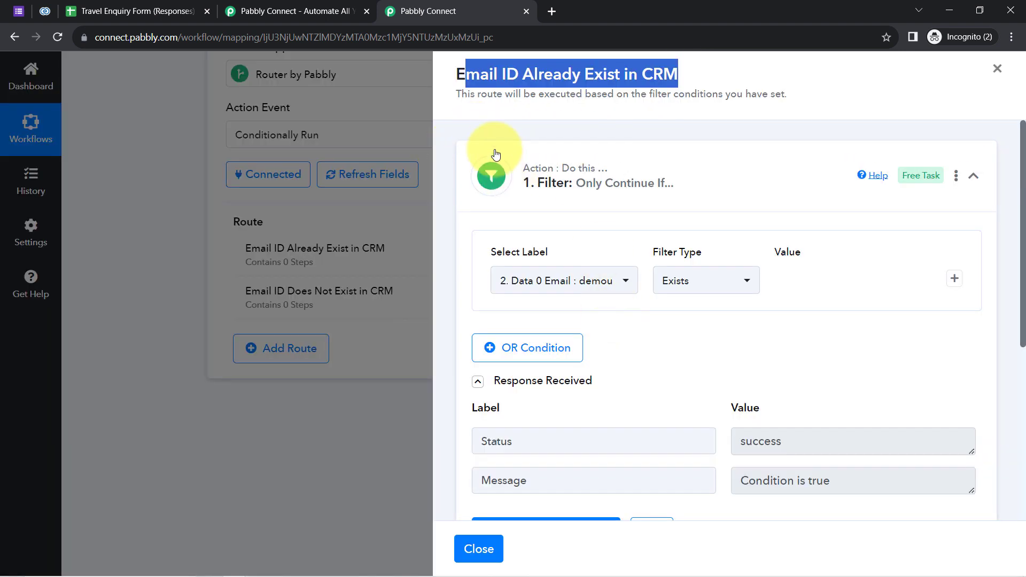
Review the 'Condition is true' filter response, then add a new action step below the filter.
{"action": "left_click_drag", "start_coordinate": [1021, 165], "coordinate": [1021, 258]}
{"action": "left_click", "coordinate": [762, 320]}
{"action": "left_click_drag", "start_coordinate": [762, 320], "coordinate": [834, 320]}
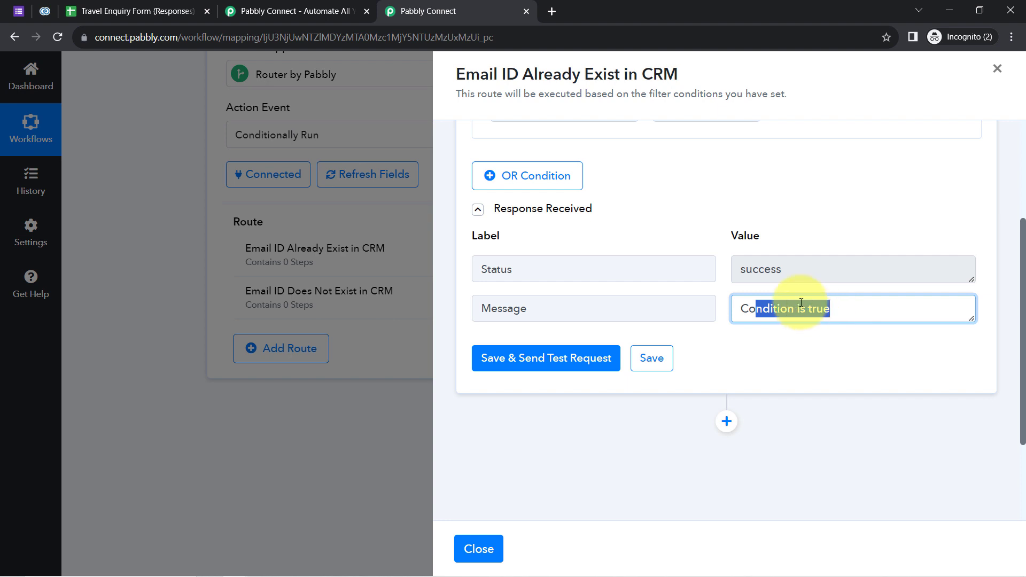
{"action": "left_click", "coordinate": [817, 304]}
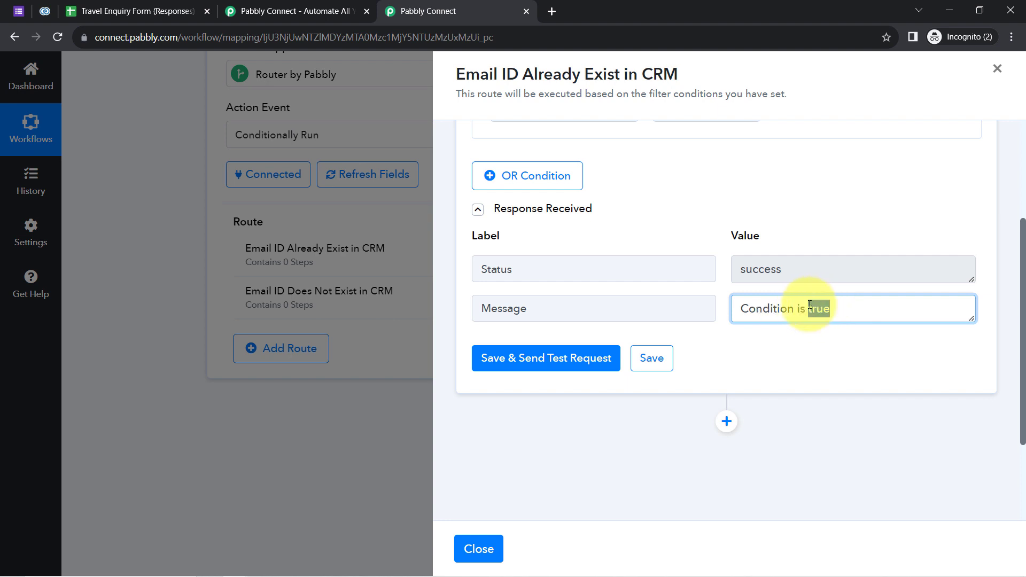
{"action": "left_click_drag", "start_coordinate": [523, 73], "coordinate": [614, 74]}
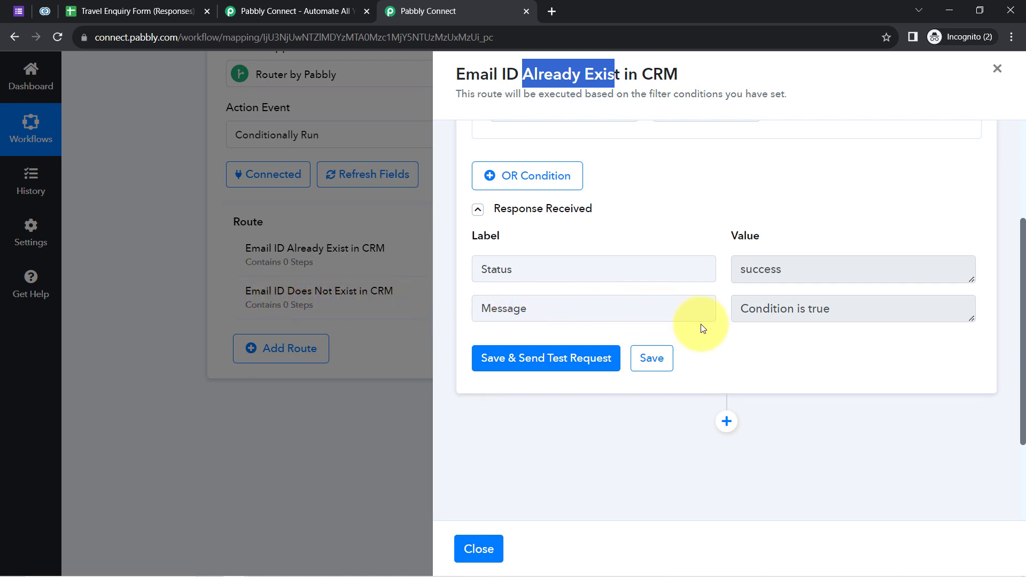
{"action": "left_click_drag", "start_coordinate": [479, 75], "coordinate": [685, 72]}
{"action": "left_click", "coordinate": [689, 74]}
{"action": "left_click_drag", "start_coordinate": [1022, 310], "coordinate": [1020, 263]}
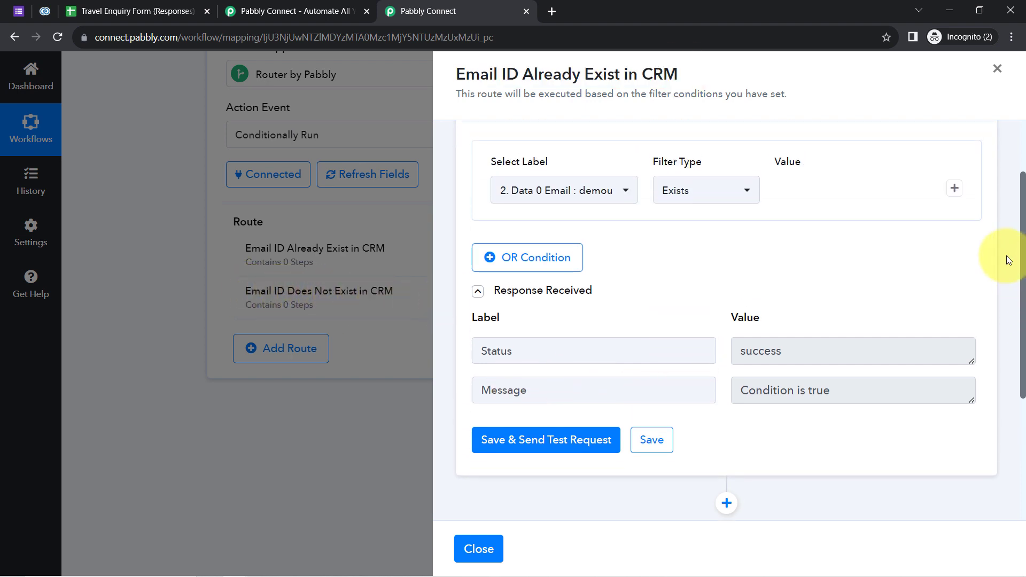
{"action": "left_click_drag", "start_coordinate": [756, 390], "coordinate": [831, 394]}
{"action": "left_click_drag", "start_coordinate": [481, 73], "coordinate": [729, 100]}
{"action": "scroll", "coordinate": [1012, 299], "scroll_direction": "down", "scroll_amount": 4}
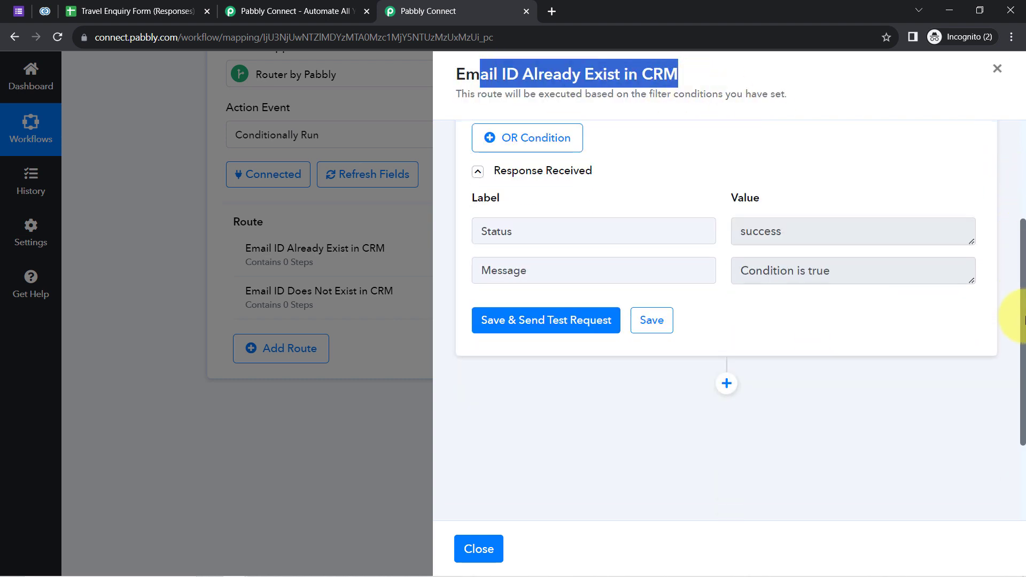
{"action": "left_click", "coordinate": [726, 289]}
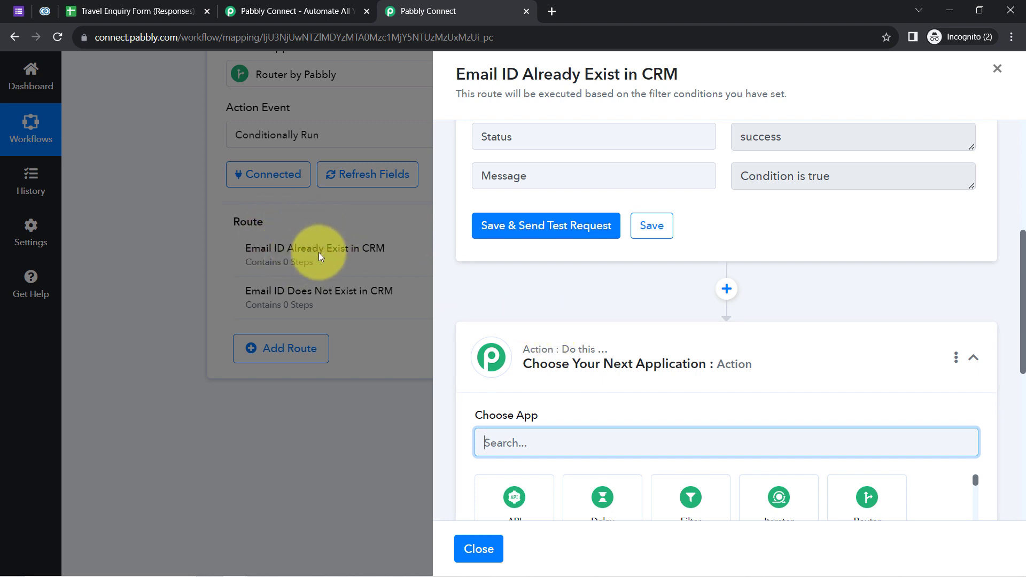
Set the new step to Zoho CRM Update Contact using the existing Zoho CRM #10 connection.
{"action": "scroll", "coordinate": [1024, 288], "scroll_direction": "down", "scroll_amount": 5}
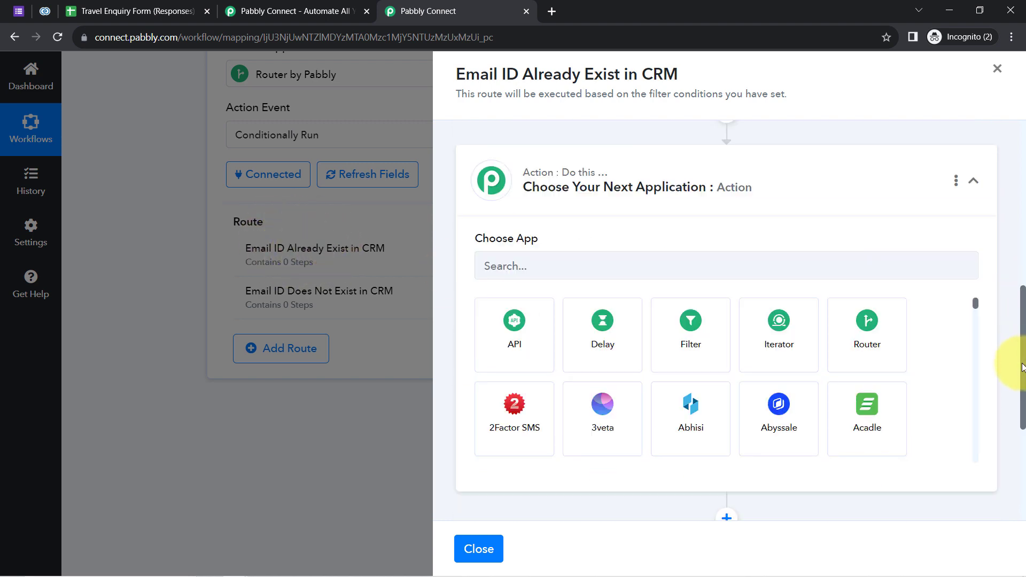
{"action": "left_click", "coordinate": [577, 191]}
{"action": "type", "text": "z"}
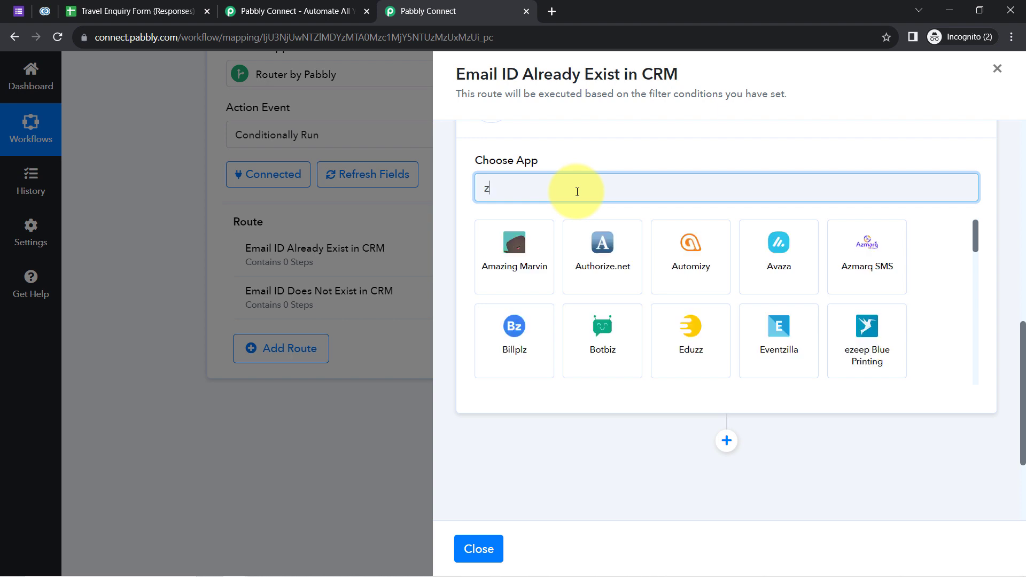
{"action": "type", "text": "oho cr"}
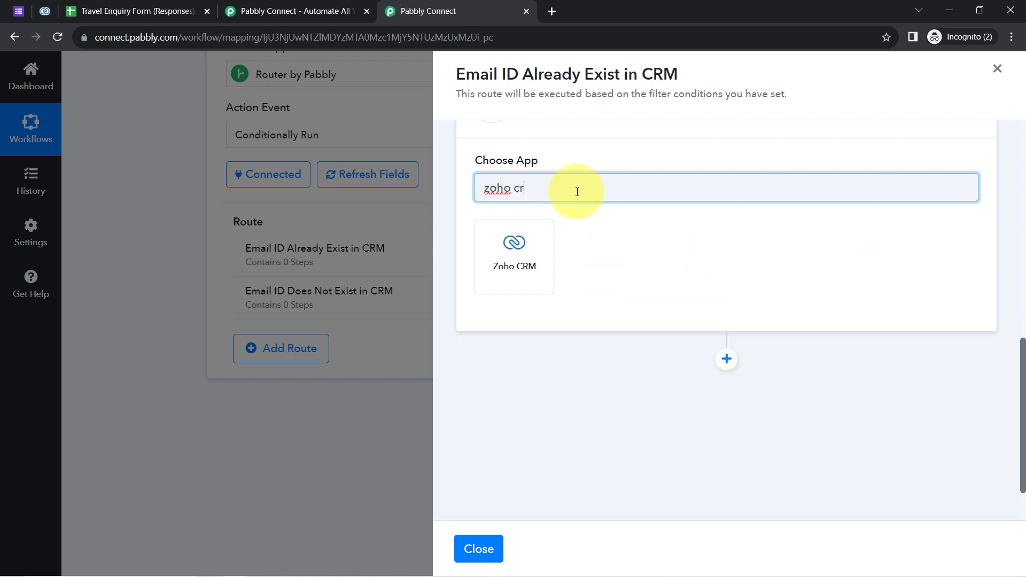
{"action": "left_click", "coordinate": [514, 251]}
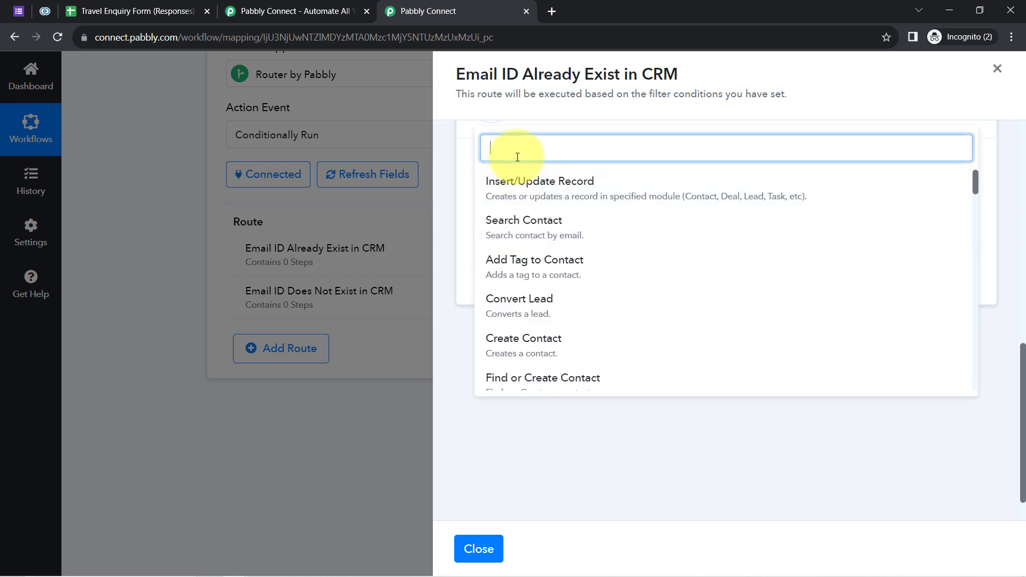
{"action": "type", "text": "upda"}
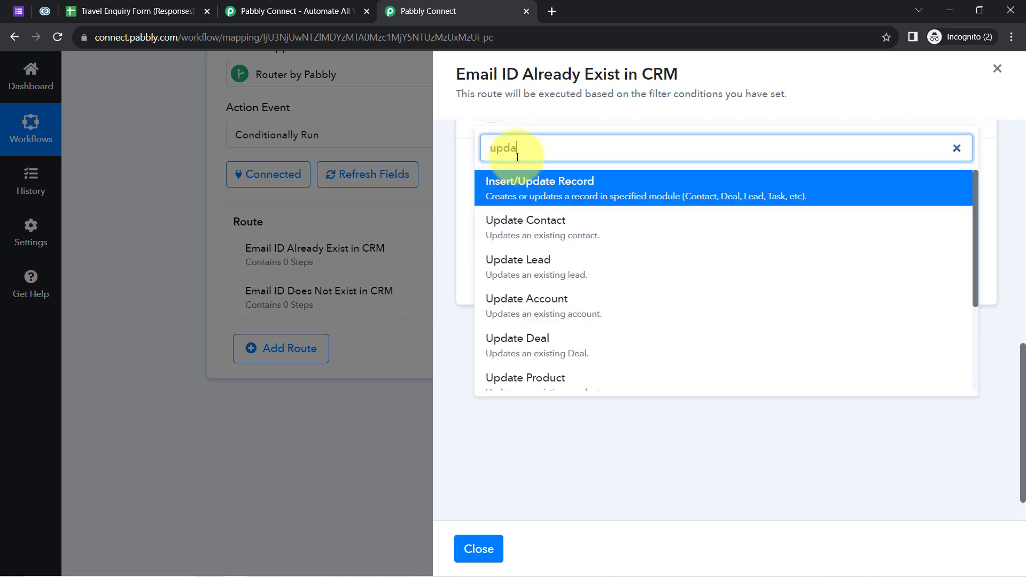
{"action": "left_click", "coordinate": [531, 228]}
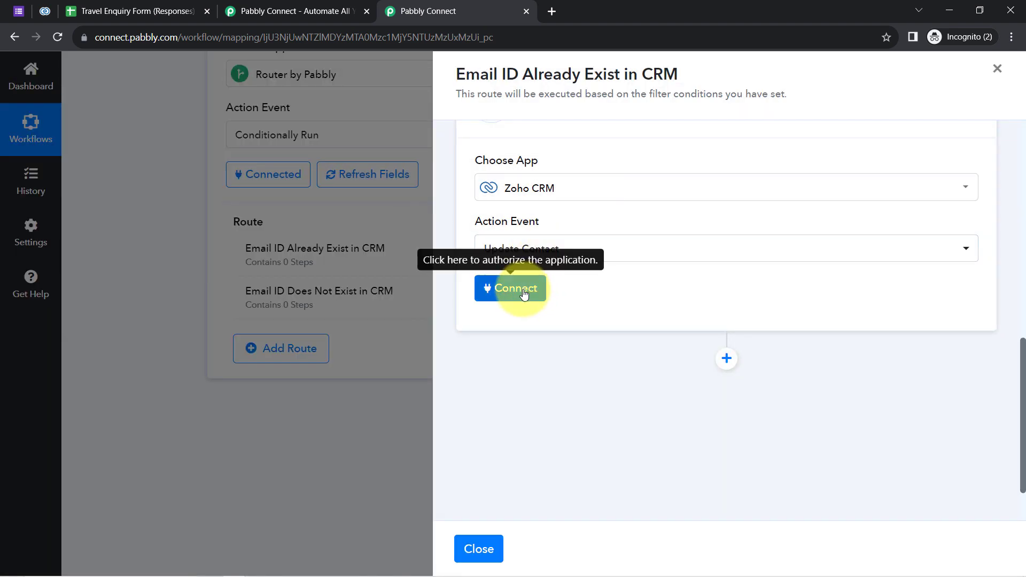
{"action": "left_click", "coordinate": [524, 293]}
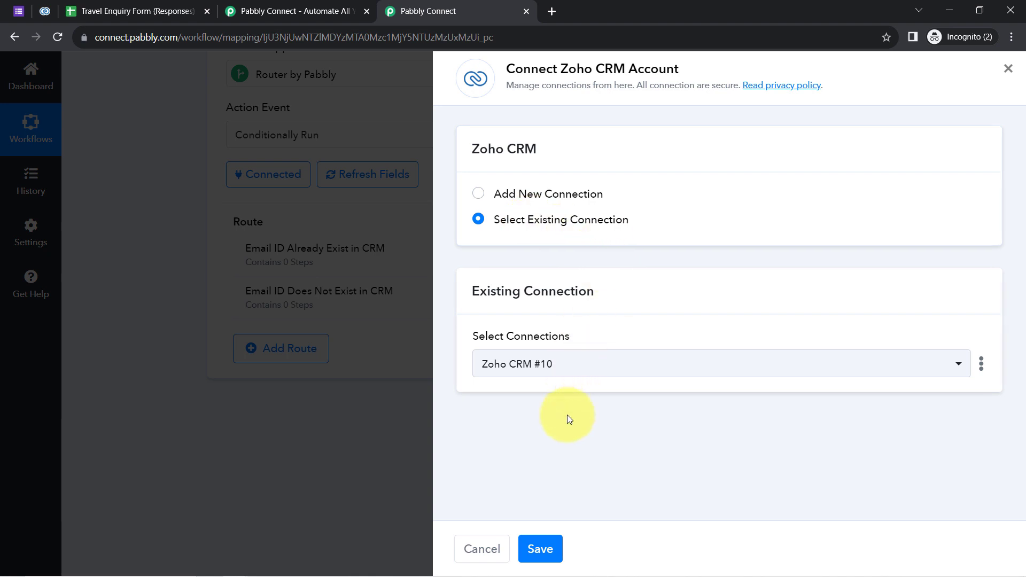
{"action": "left_click", "coordinate": [540, 534]}
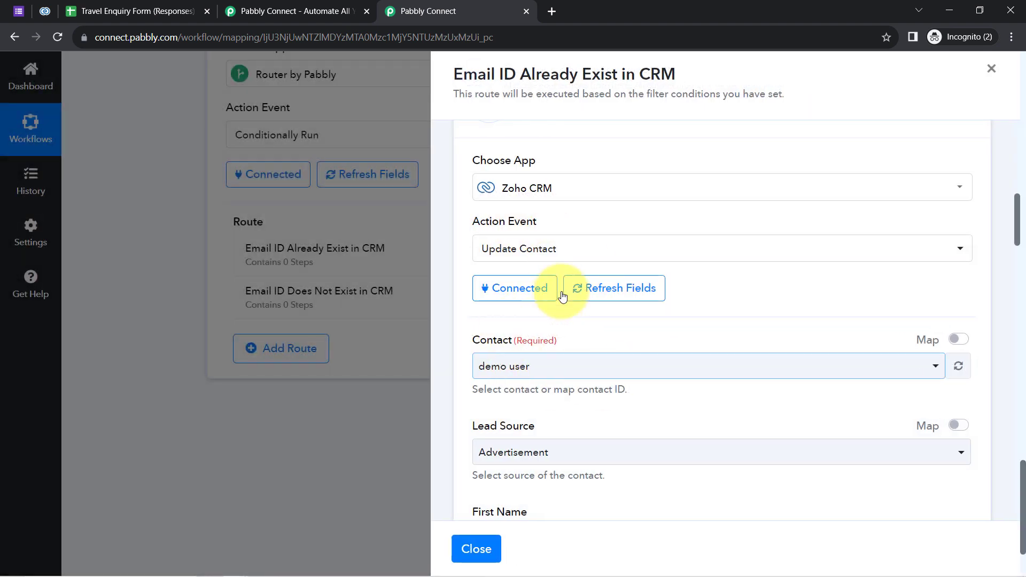
Inspect the Update Contact step's Contact dropdown, keep the selected contact, and note the contact-ID mapping hint.
{"action": "scroll", "coordinate": [1019, 214], "scroll_direction": "down", "scroll_amount": 3}
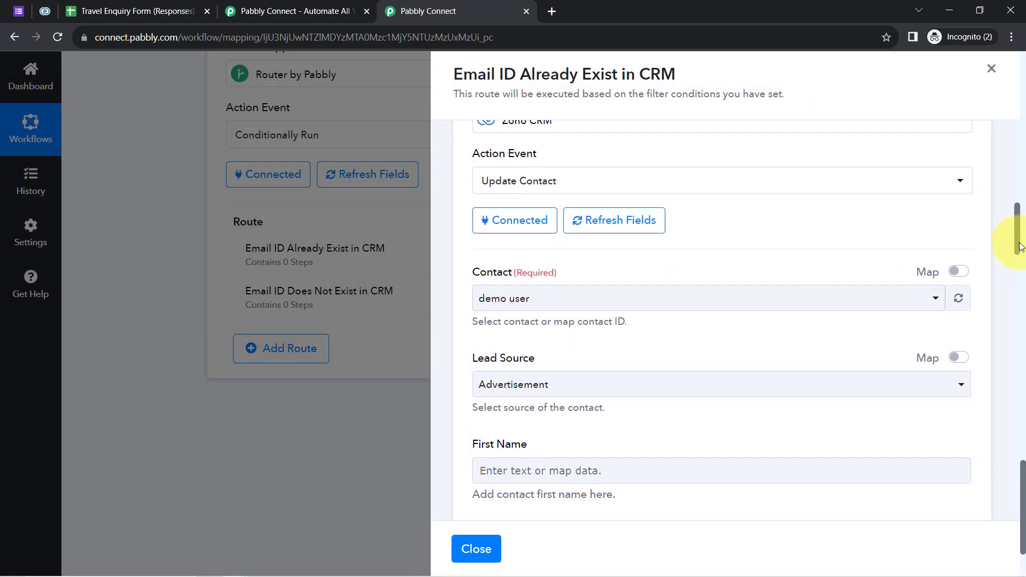
{"action": "scroll", "coordinate": [1018, 257], "scroll_direction": "down", "scroll_amount": 1}
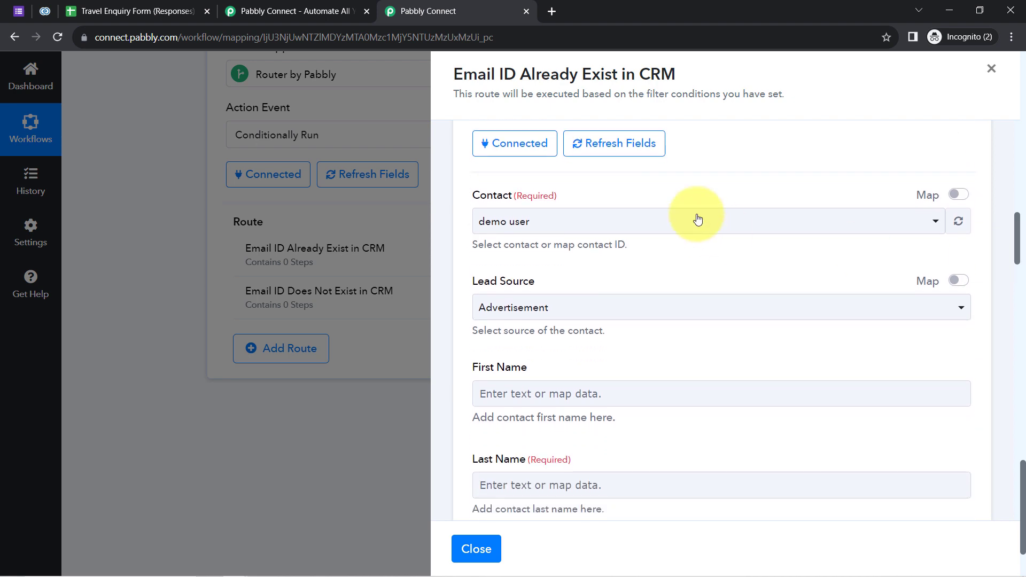
{"action": "left_click_drag", "start_coordinate": [487, 206], "coordinate": [539, 200]}
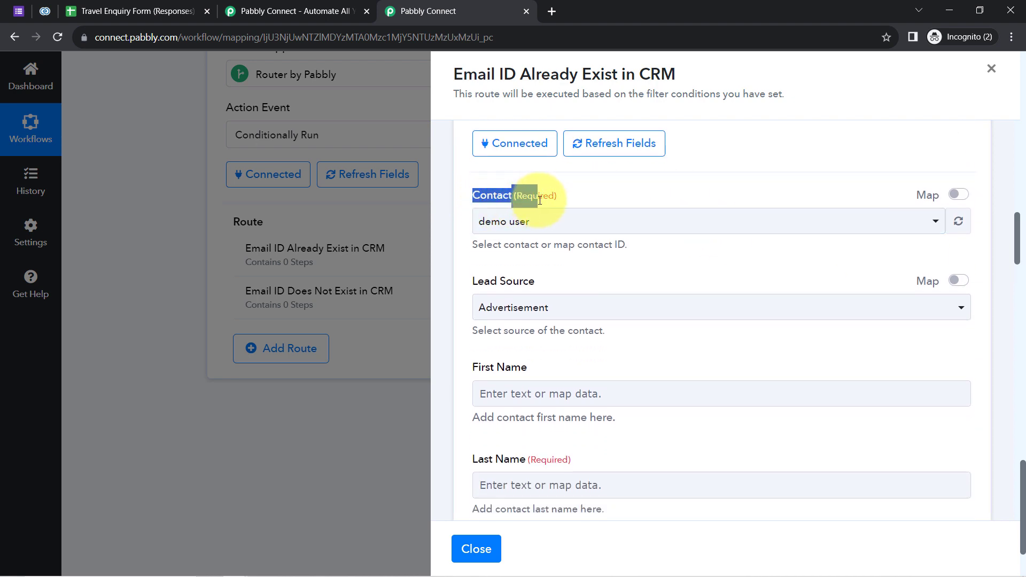
{"action": "left_click", "coordinate": [522, 218]}
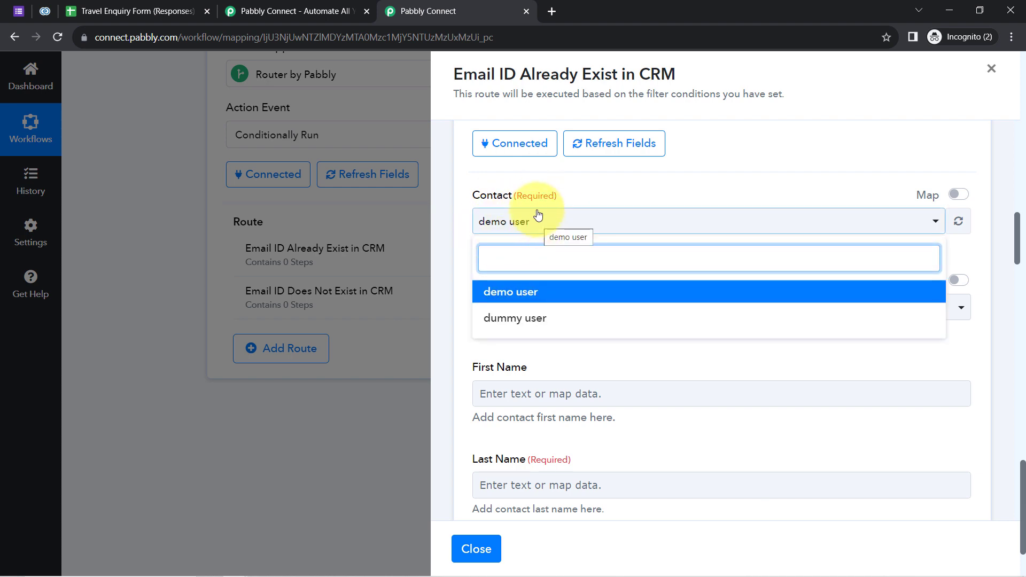
{"action": "left_click", "coordinate": [549, 198]}
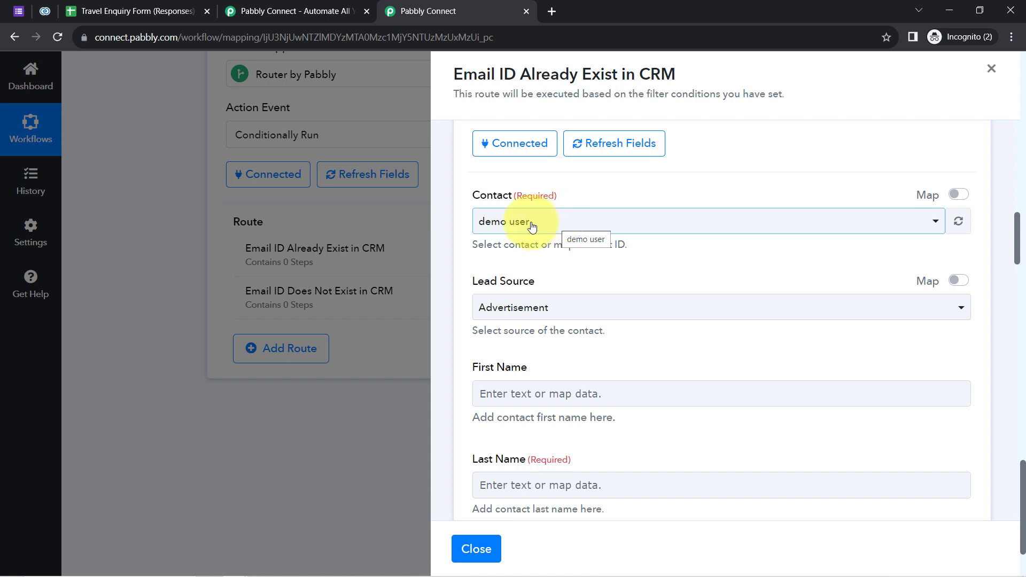
{"action": "left_click", "coordinate": [531, 224]}
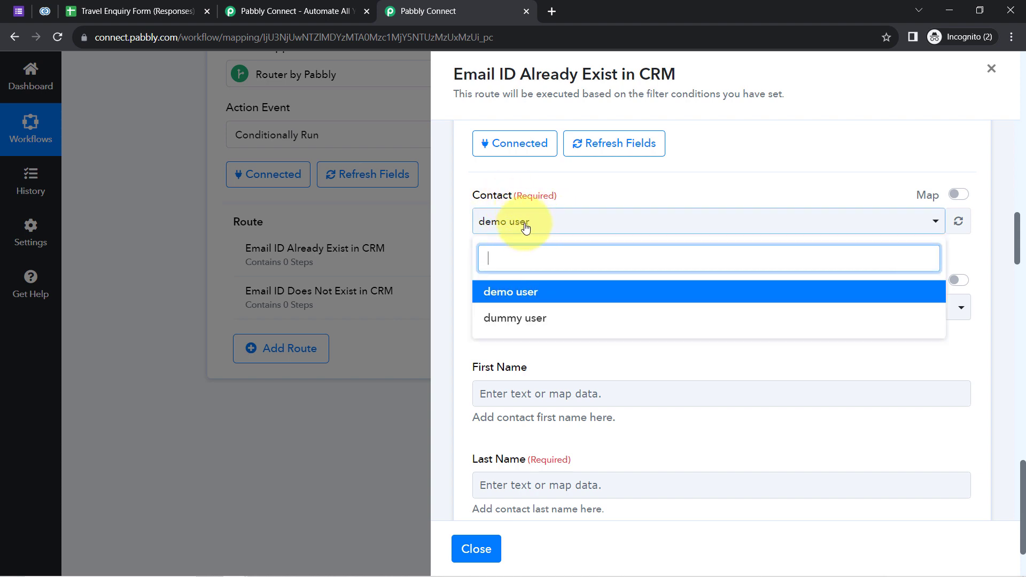
{"action": "left_click", "coordinate": [506, 197]}
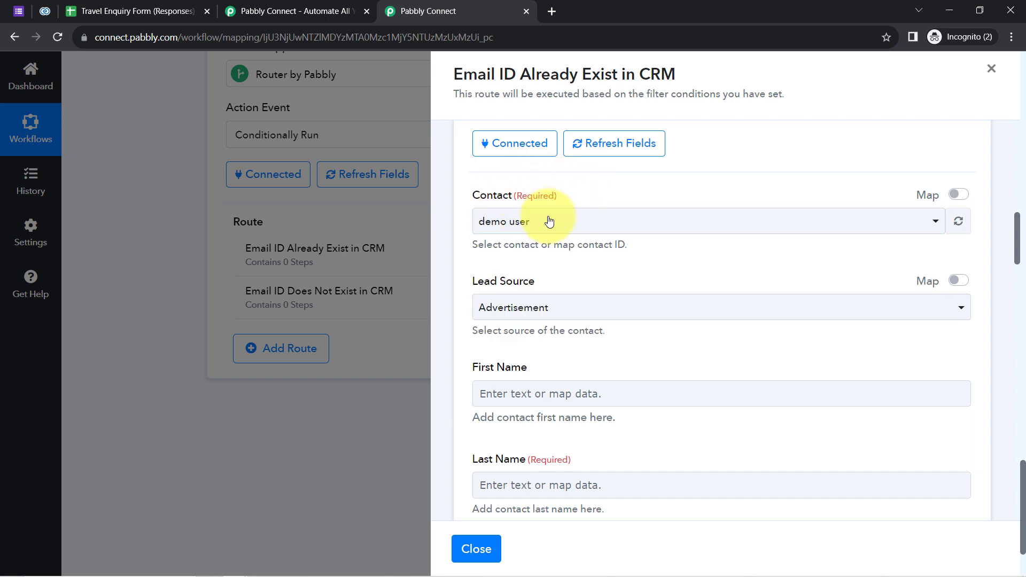
{"action": "left_click_drag", "start_coordinate": [553, 245], "coordinate": [624, 244]}
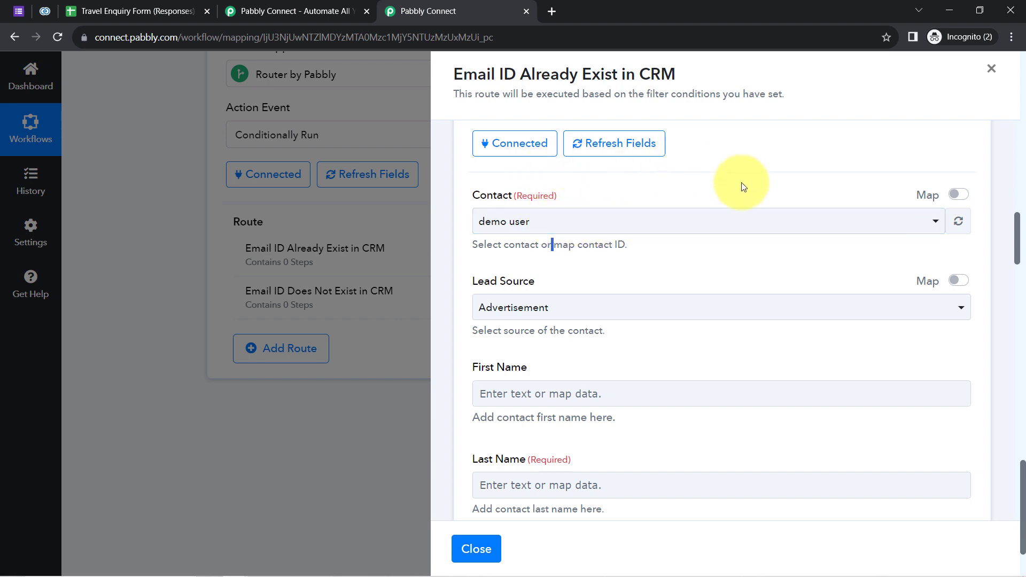
Map the Contact field to Data 0 Id from the Zoho CRM Search Contact step.
{"action": "left_click", "coordinate": [959, 196]}
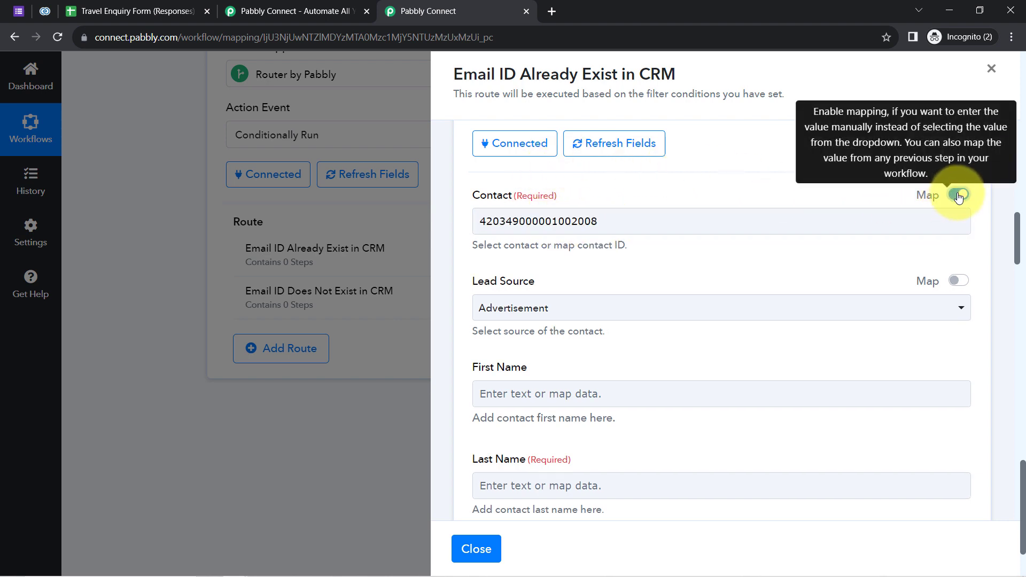
{"action": "left_click", "coordinate": [529, 226]}
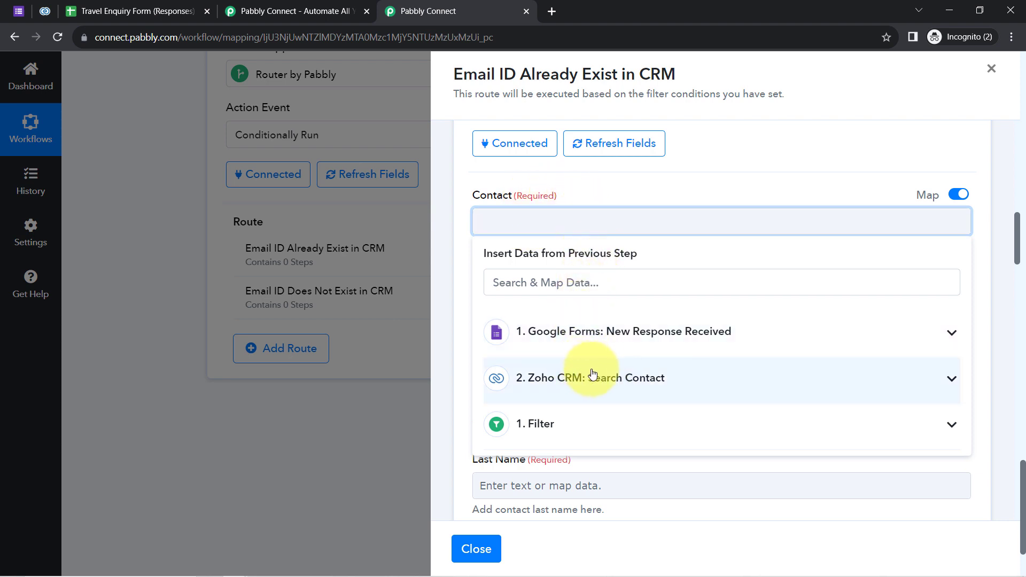
{"action": "left_click", "coordinate": [621, 381]}
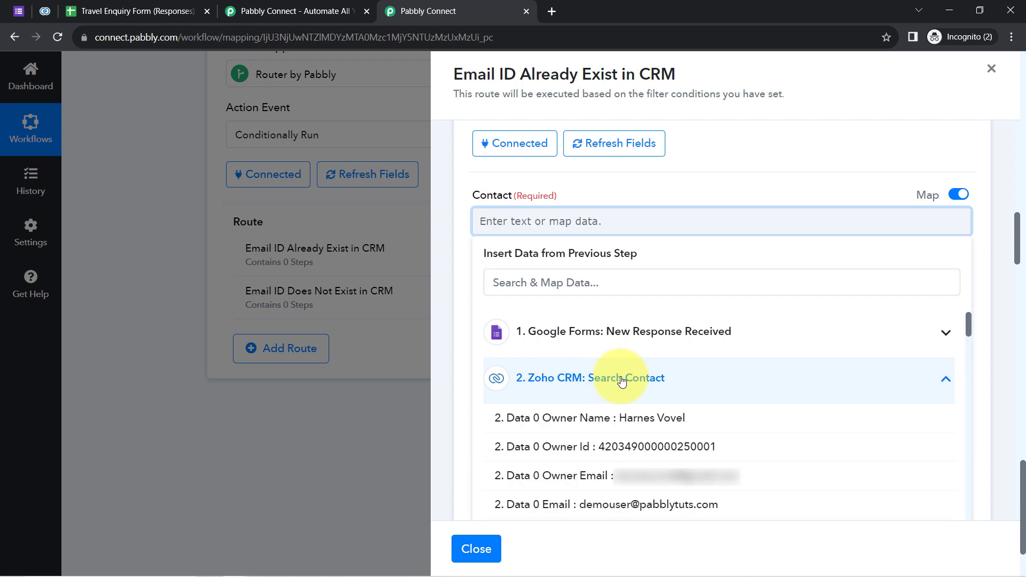
{"action": "left_click", "coordinate": [966, 332]}
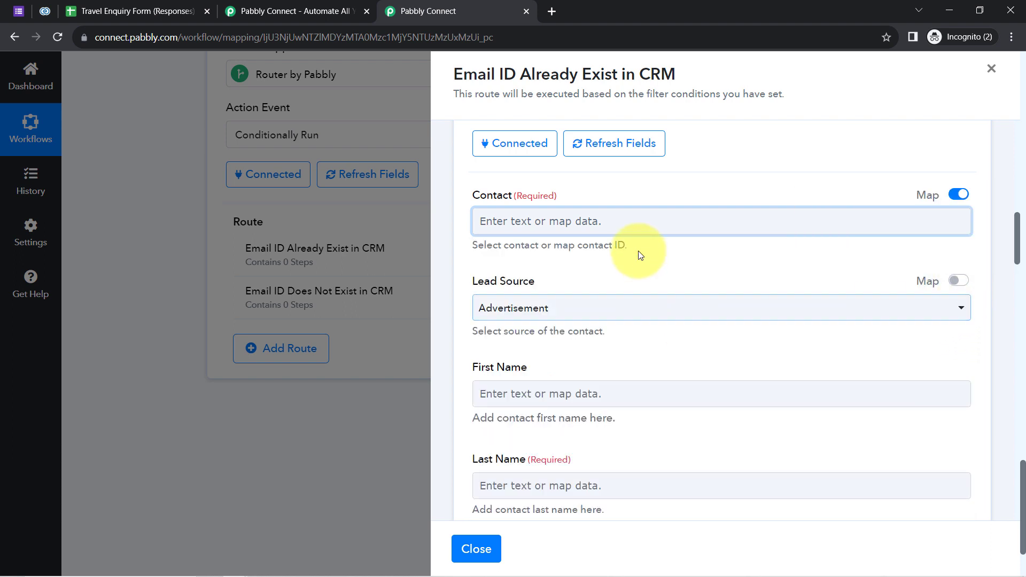
{"action": "left_click", "coordinate": [624, 233]}
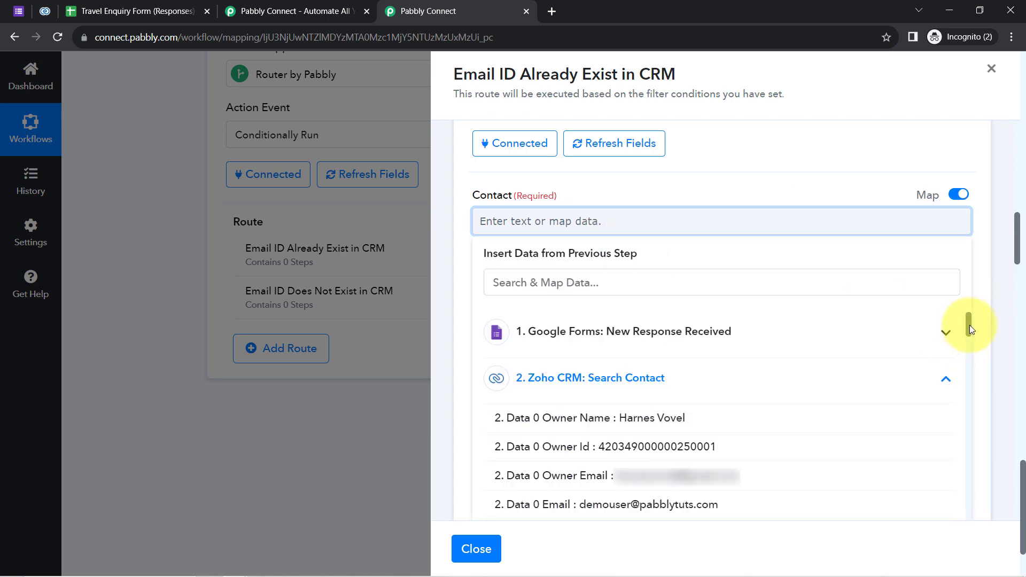
{"action": "left_click_drag", "start_coordinate": [970, 324], "coordinate": [595, 383]}
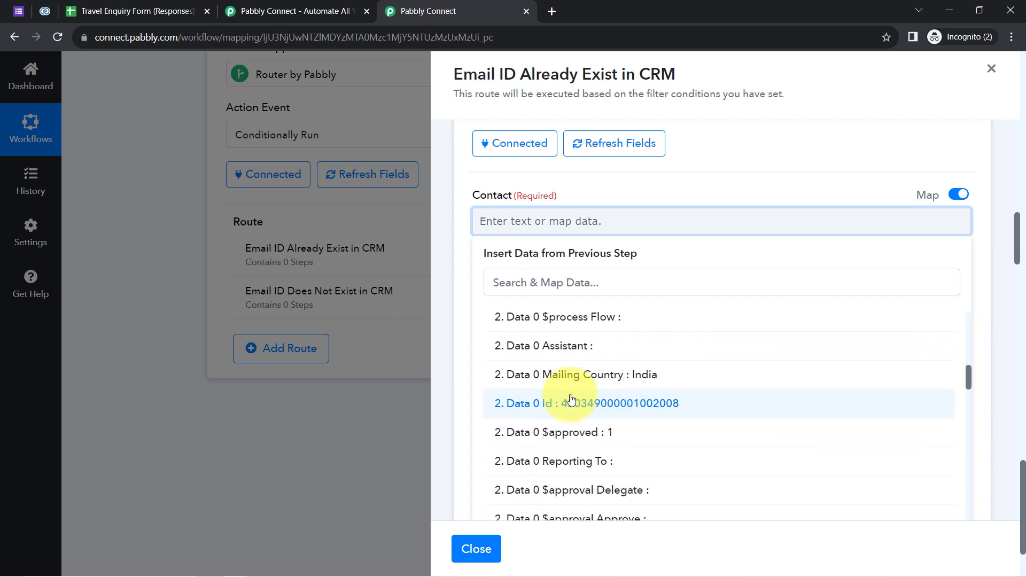
{"action": "left_click", "coordinate": [606, 405]}
{"action": "left_click", "coordinate": [493, 225]}
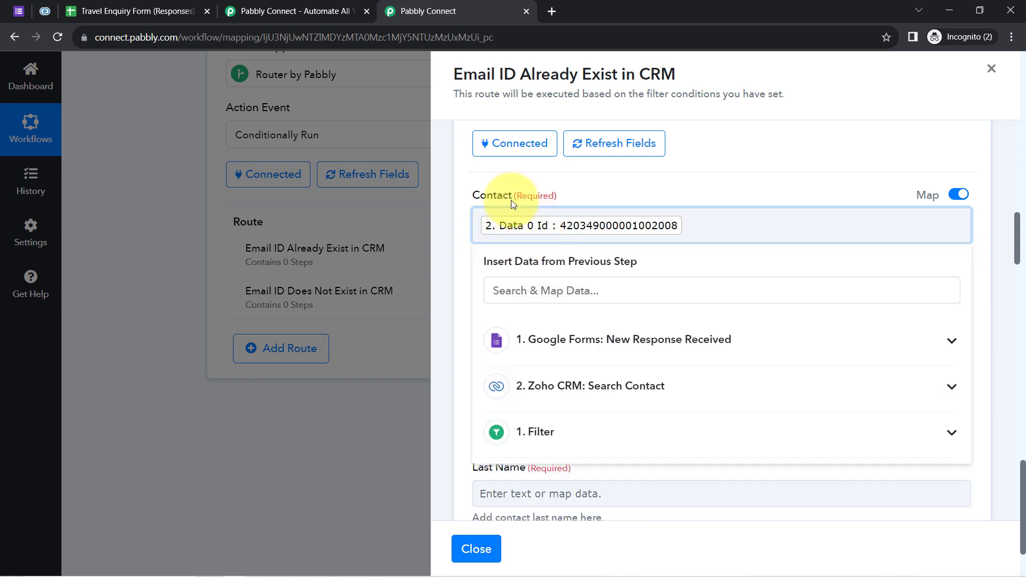
{"action": "left_click", "coordinate": [511, 194]}
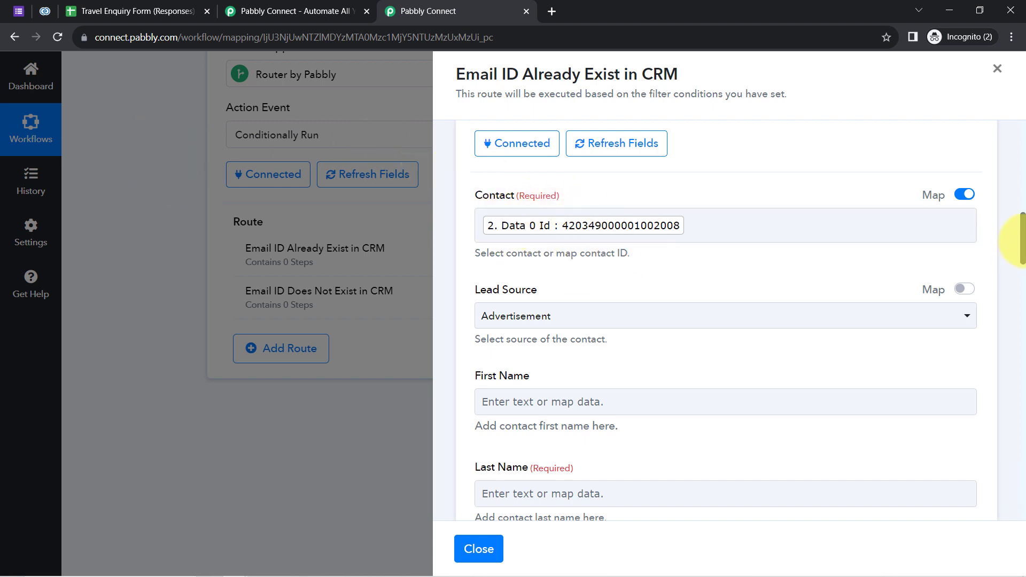
Keep Advertisement as the Update Contact step's Lead Source.
{"action": "scroll", "coordinate": [1021, 241], "scroll_direction": "down", "scroll_amount": 1}
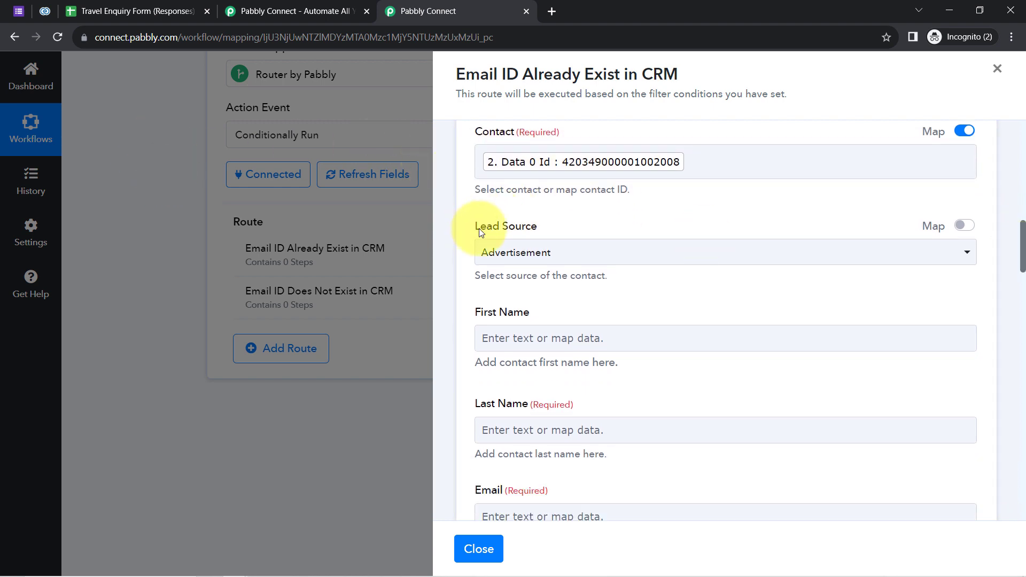
{"action": "left_click", "coordinate": [522, 253]}
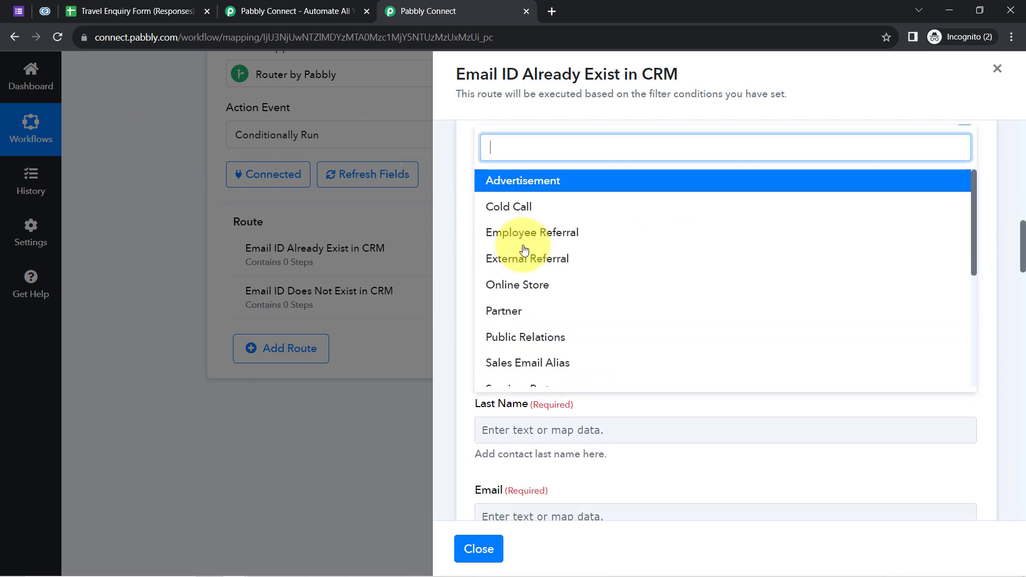
{"action": "left_click", "coordinate": [525, 122]}
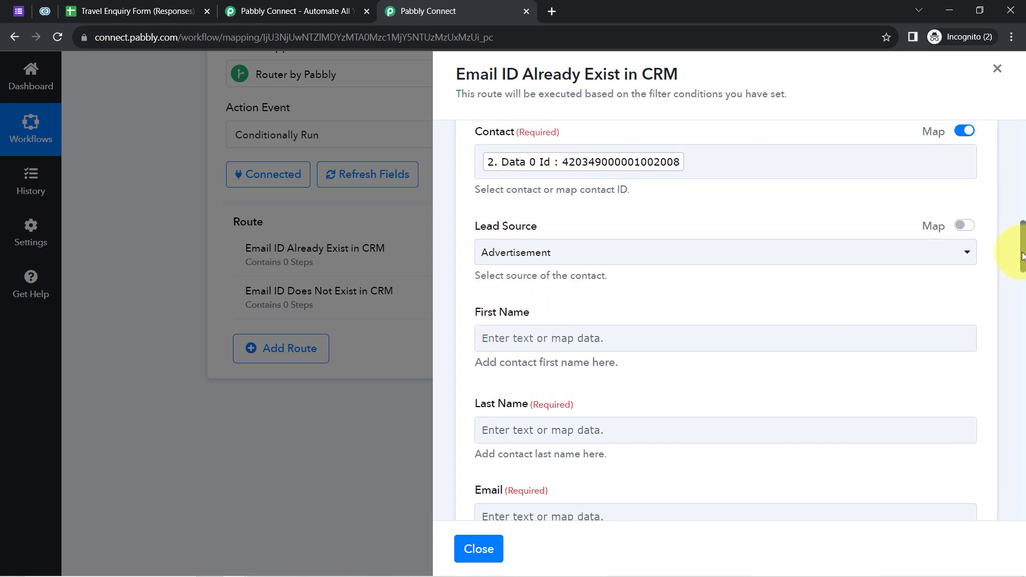
{"action": "left_click_drag", "start_coordinate": [1022, 255], "coordinate": [1021, 274]}
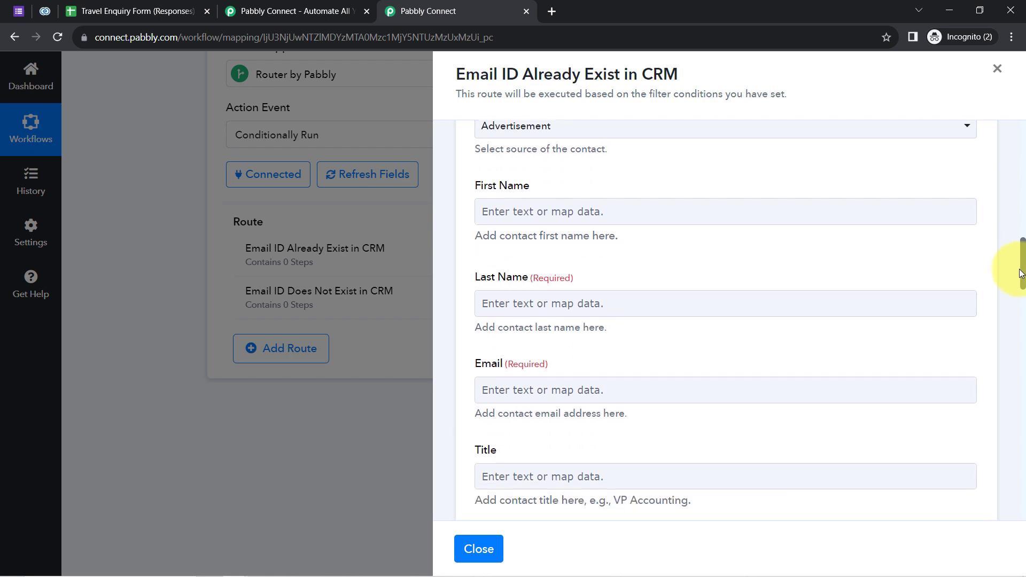
Map the form's First Name answer into the First Name field.
{"action": "left_click", "coordinate": [521, 215]}
{"action": "left_click", "coordinate": [513, 275]}
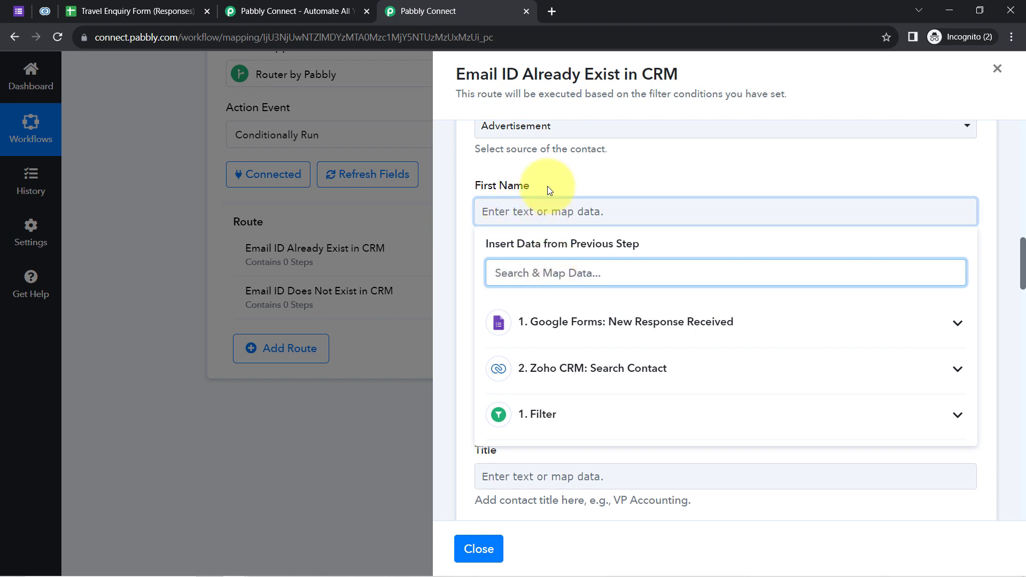
{"action": "left_click", "coordinate": [534, 178]}
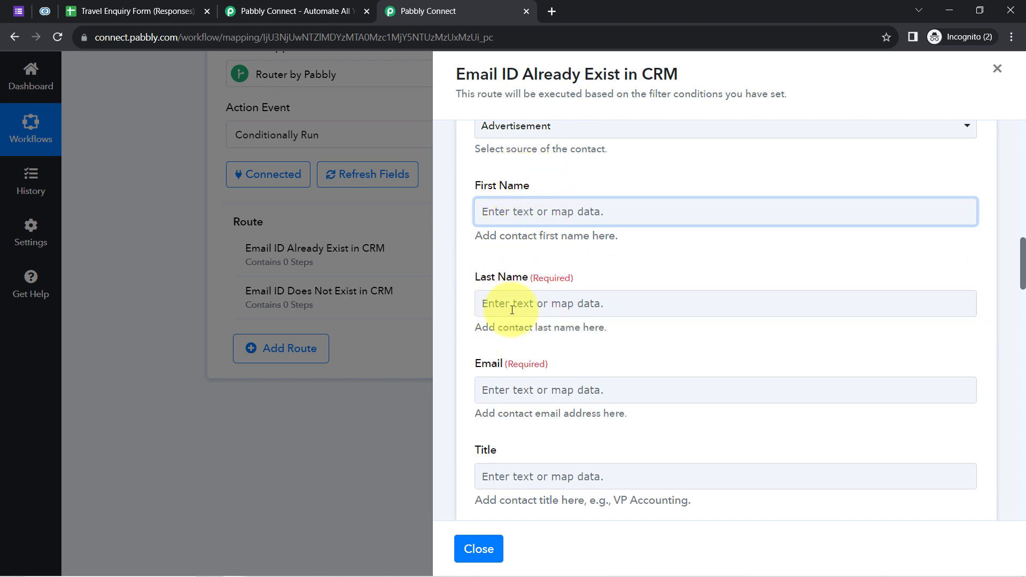
{"action": "left_click", "coordinate": [514, 208]}
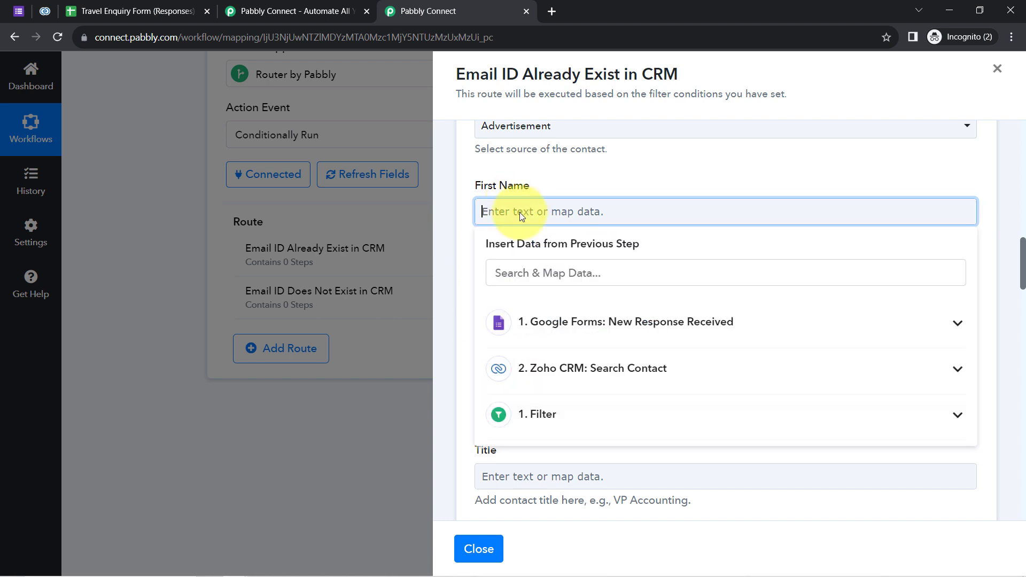
{"action": "left_click", "coordinate": [502, 273]}
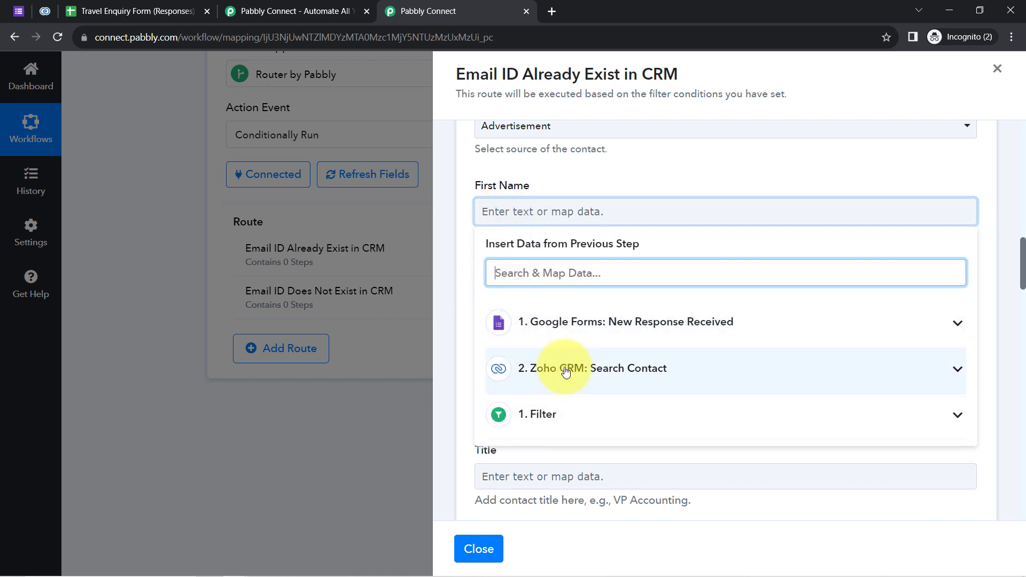
{"action": "type", "text": "demo"}
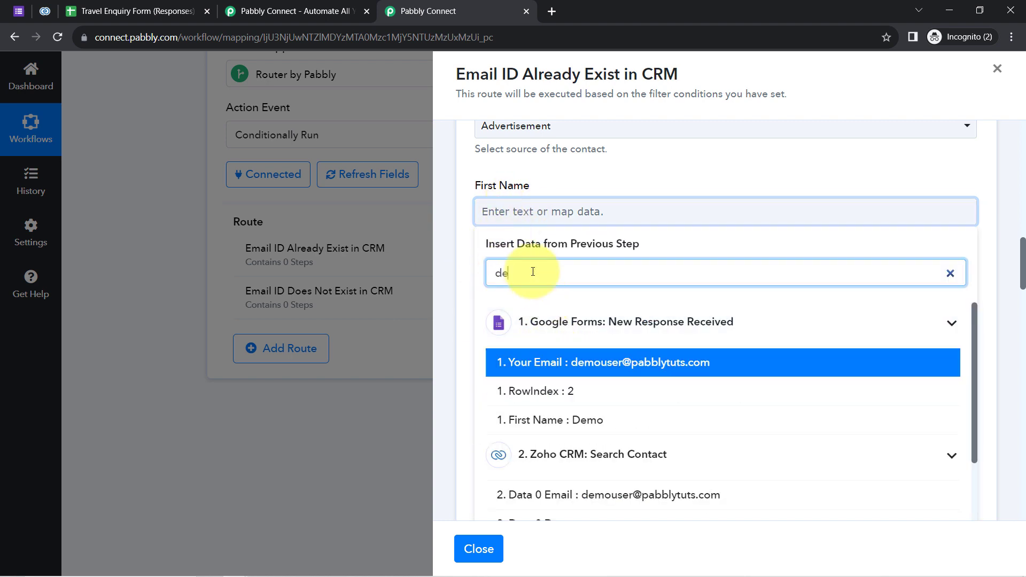
{"action": "key", "text": "BackSpace"}
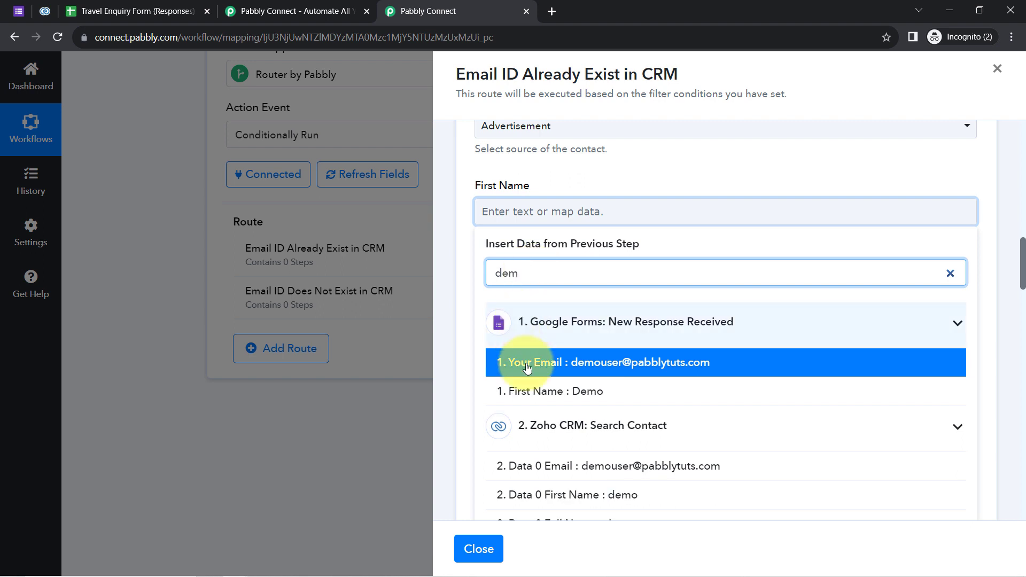
{"action": "left_click", "coordinate": [554, 396]}
{"action": "left_click", "coordinate": [557, 191]}
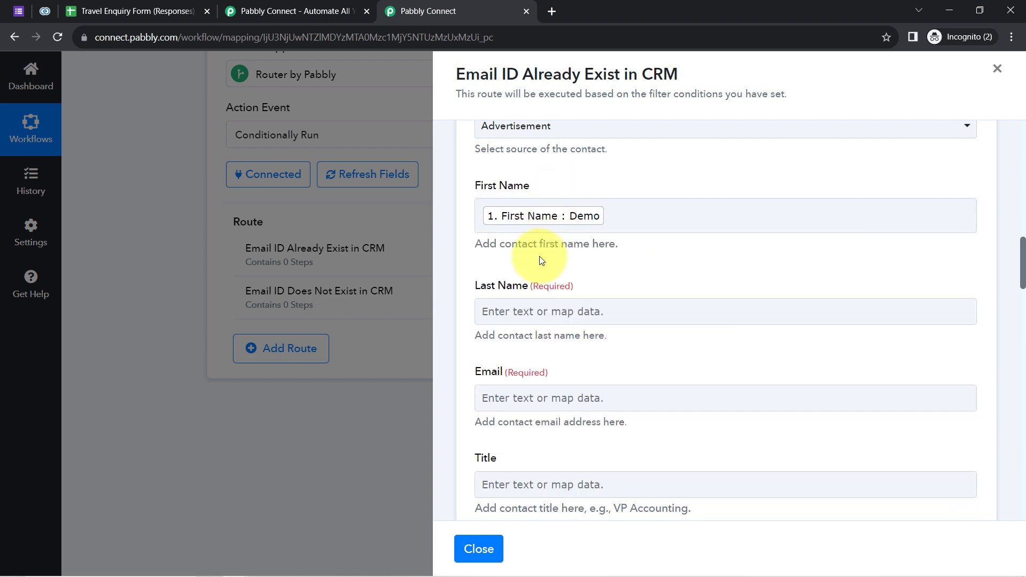
Map the form's Last Name answer into the Last Name field.
{"action": "left_click", "coordinate": [502, 311]}
{"action": "left_click", "coordinate": [505, 373]}
{"action": "type", "text": "user"}
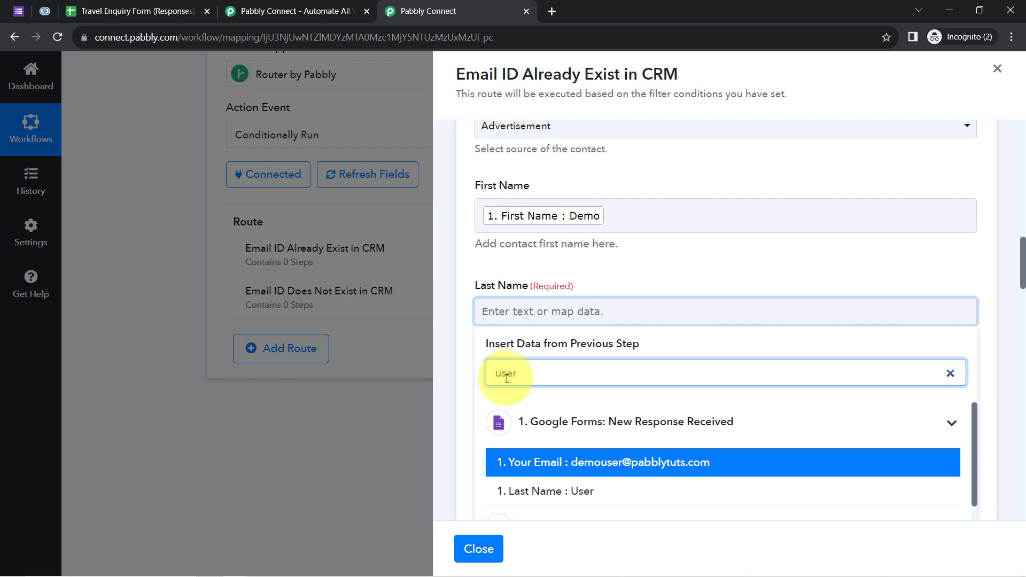
{"action": "left_click", "coordinate": [522, 489]}
{"action": "left_click", "coordinate": [515, 286]}
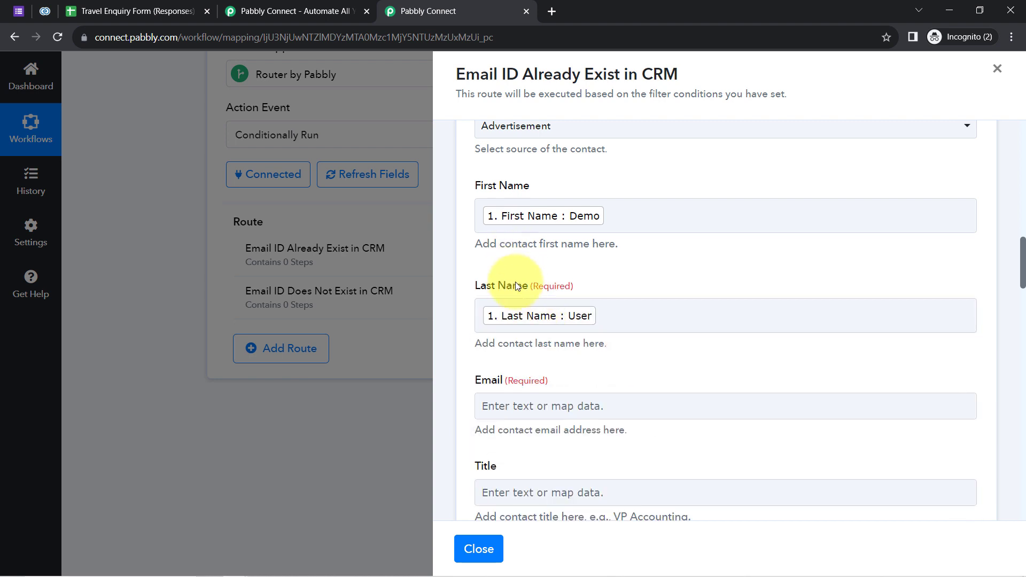
Map the form's Your Email answer into the Email field.
{"action": "scroll", "coordinate": [513, 283], "scroll_direction": "down", "scroll_amount": 2}
{"action": "left_click", "coordinate": [507, 284]}
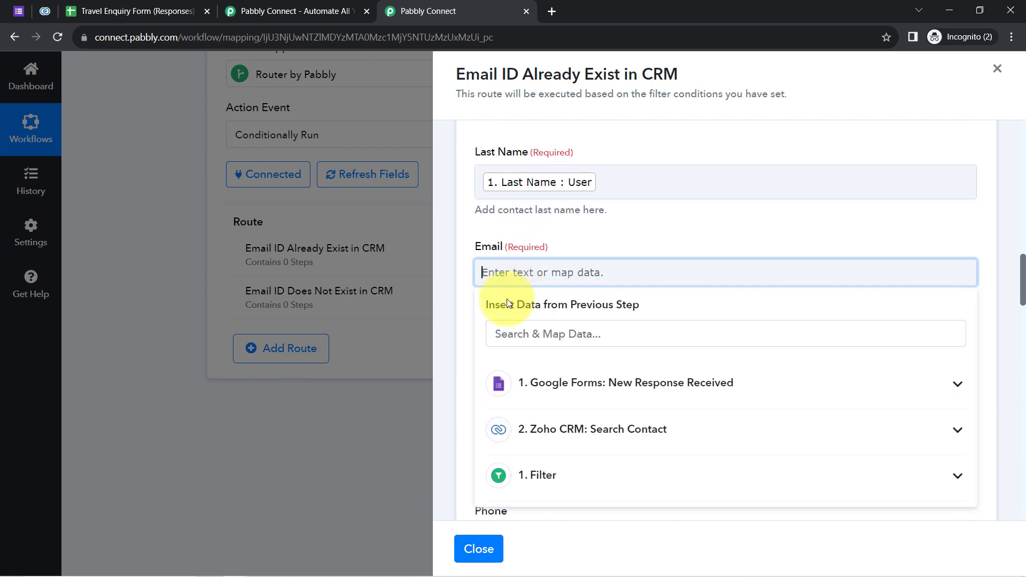
{"action": "left_click", "coordinate": [499, 331]}
{"action": "type", "text": "@"}
{"action": "left_click", "coordinate": [587, 437]}
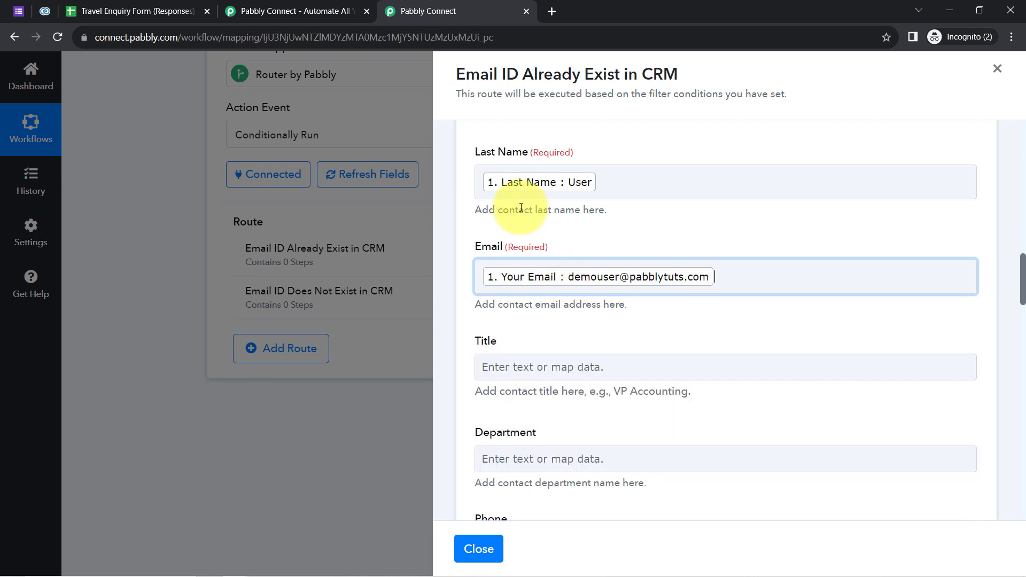
{"action": "left_click", "coordinate": [511, 236]}
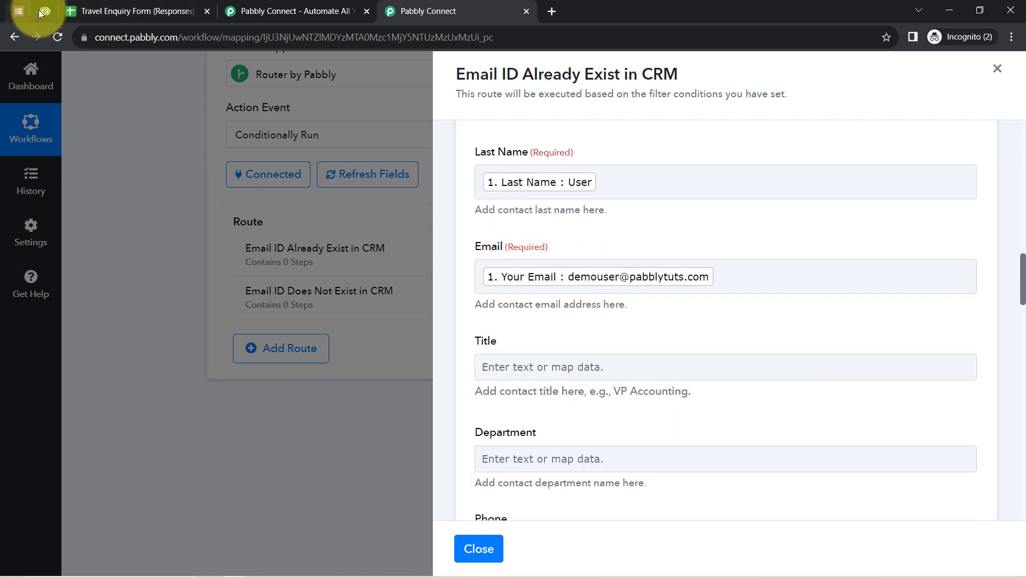
{"action": "left_click", "coordinate": [42, 11]}
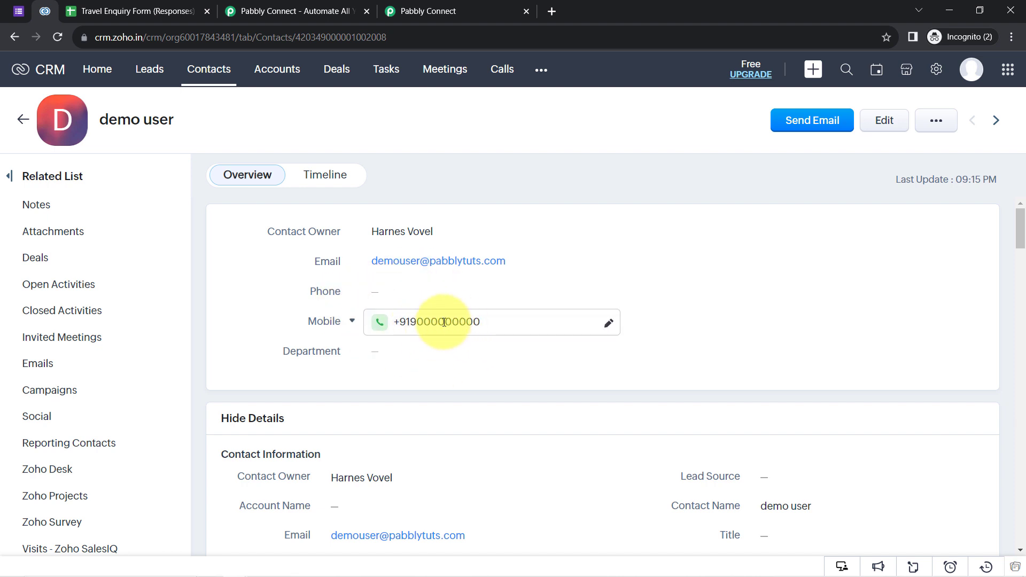
{"action": "left_click", "coordinate": [430, 11]}
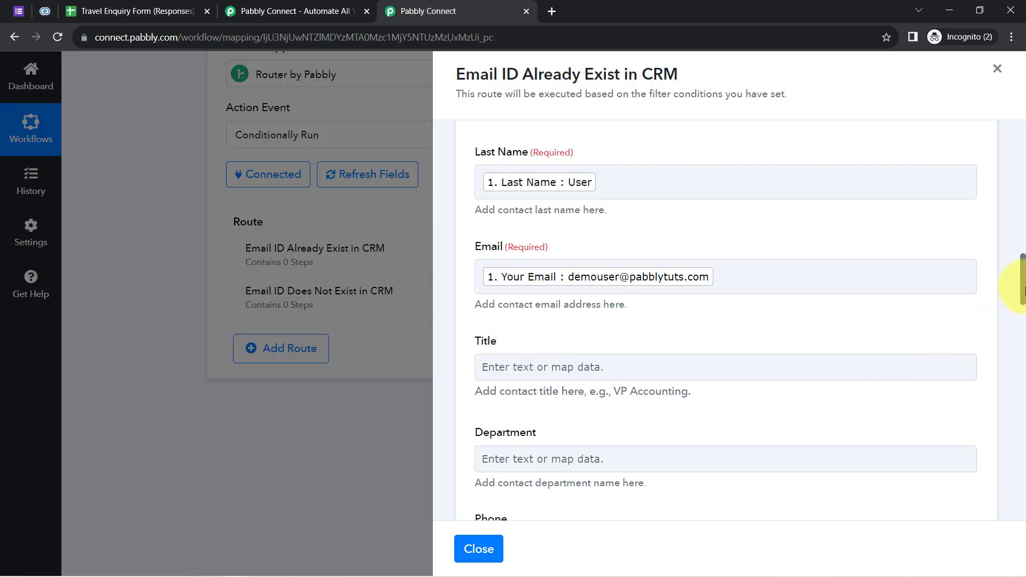
Map the form's Phone Number answer into the Mobile field, searching '+9'.
{"action": "left_click_drag", "start_coordinate": [1021, 289], "coordinate": [1021, 348]}
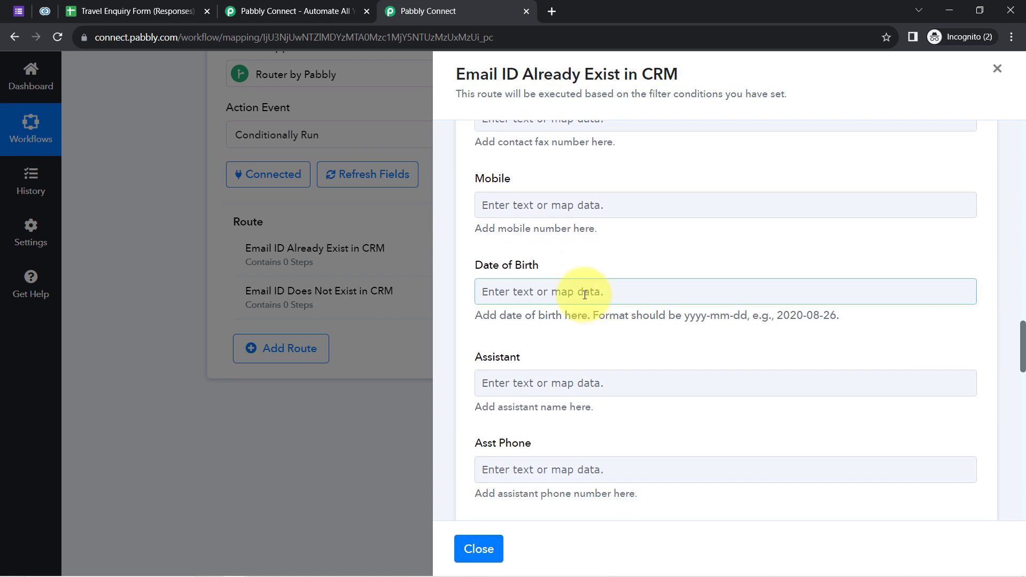
{"action": "left_click", "coordinate": [521, 194]}
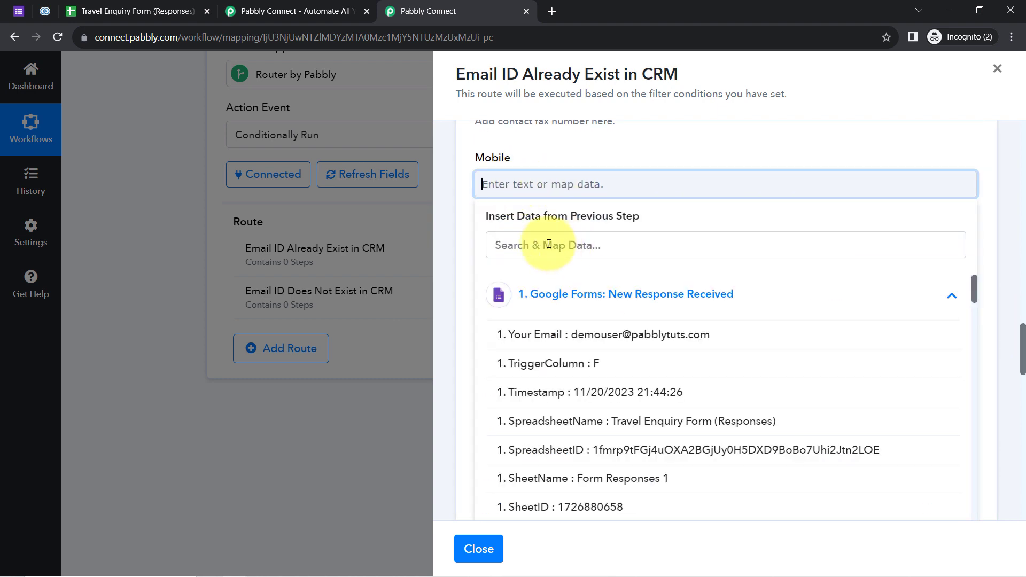
{"action": "left_click", "coordinate": [549, 244]}
{"action": "type", "text": "+91"}
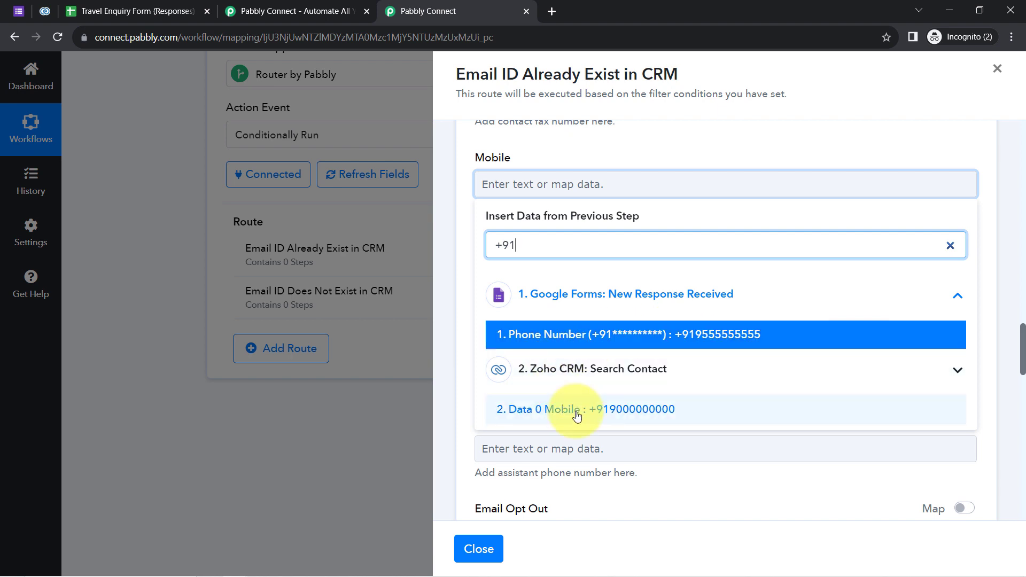
{"action": "left_click", "coordinate": [711, 335]}
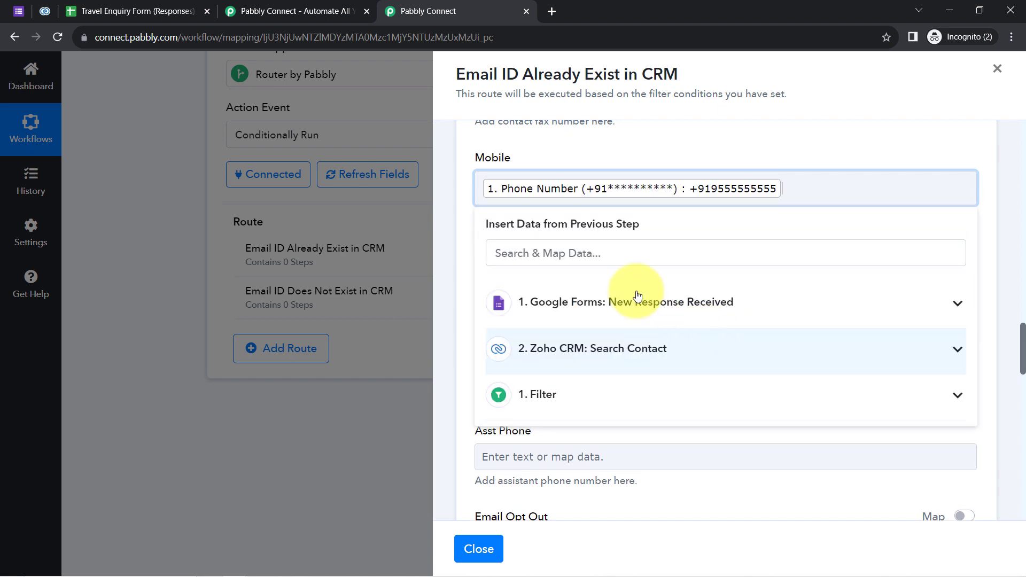
{"action": "left_click", "coordinate": [521, 155]}
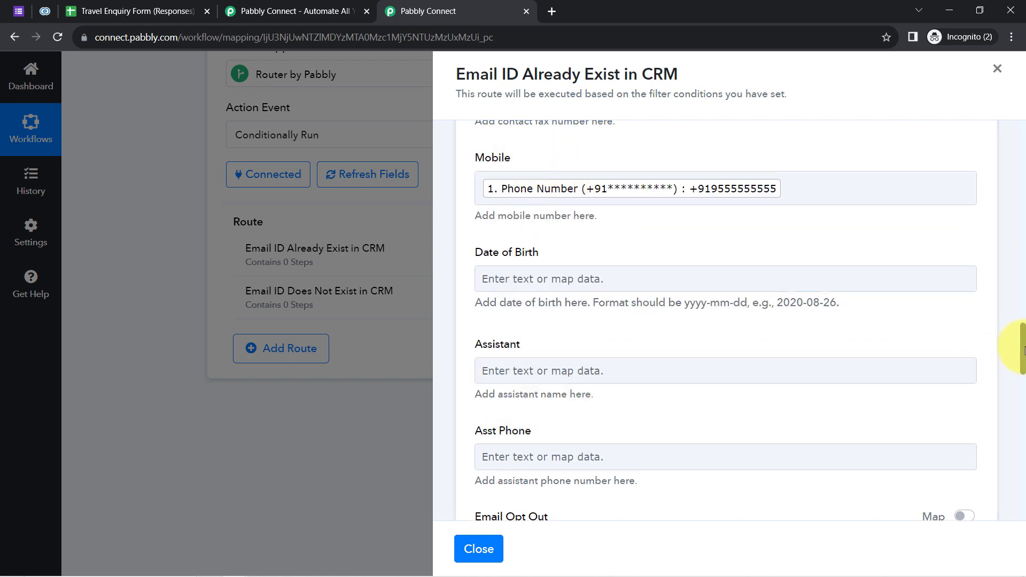
Save the Update Contact step and send a test request that returns SUCCESS.
{"action": "left_click_drag", "start_coordinate": [1024, 351], "coordinate": [981, 469]}
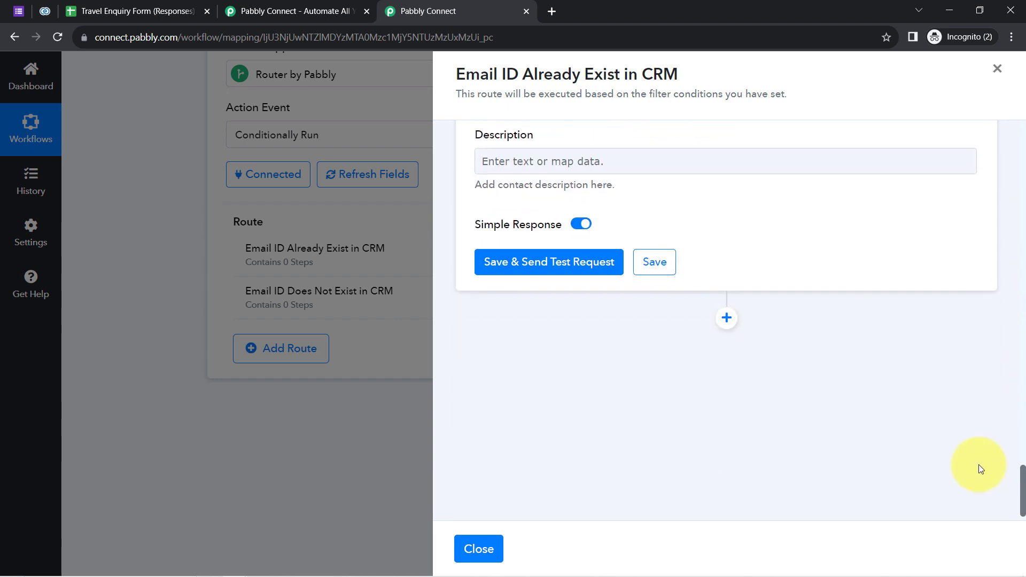
{"action": "left_click", "coordinate": [505, 265]}
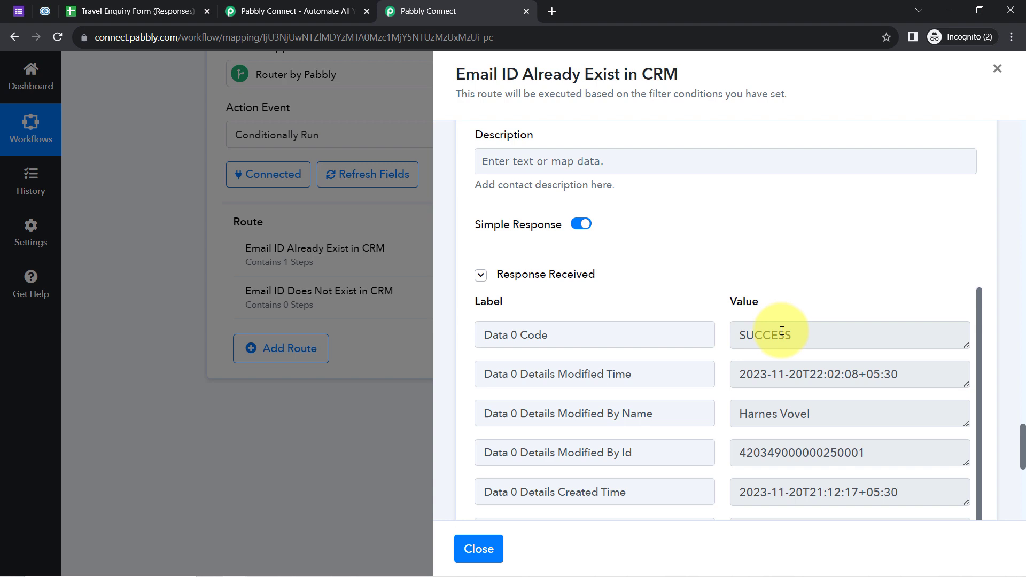
{"action": "left_click_drag", "start_coordinate": [784, 336], "coordinate": [678, 332]}
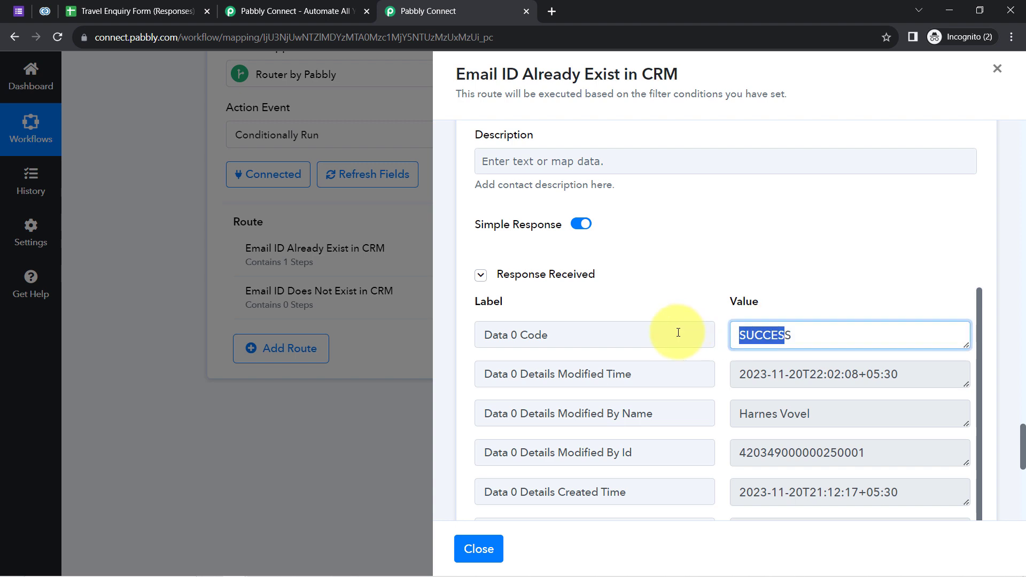
{"action": "left_click", "coordinate": [46, 12]}
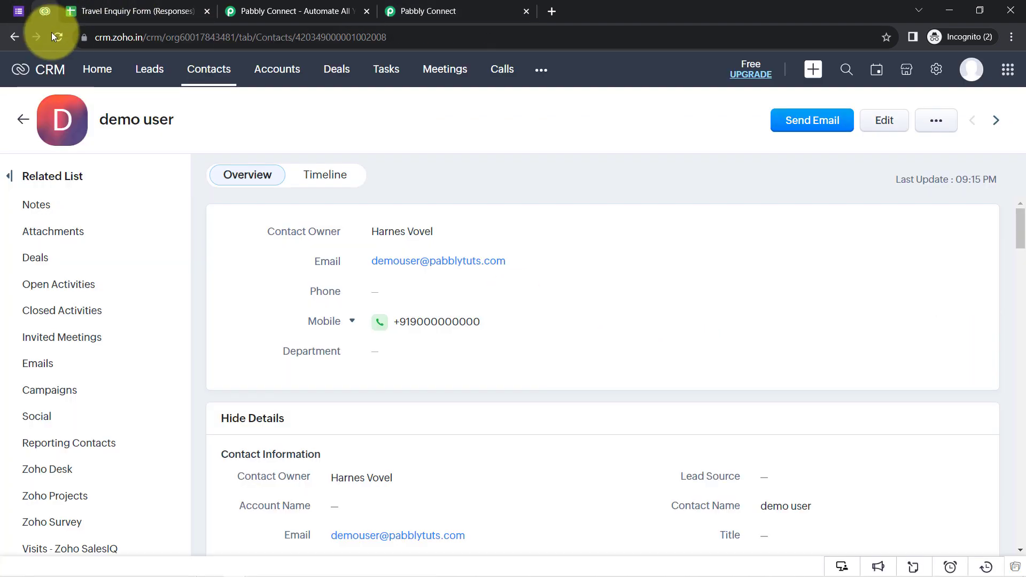
Reload Zoho CRM, list the 2 contacts and view the demo contact's updated mobile and lead source.
{"action": "left_click", "coordinate": [54, 34]}
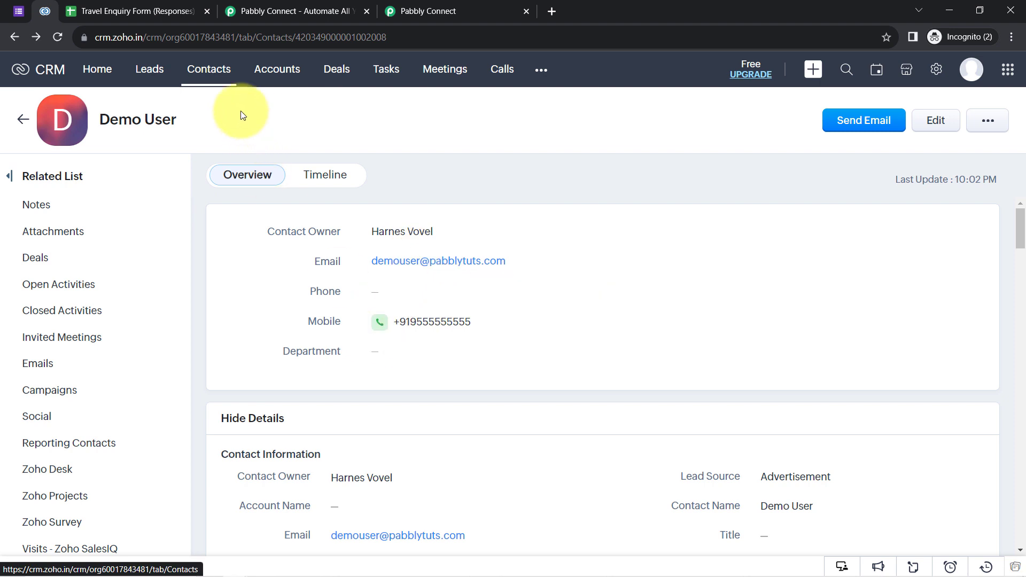
{"action": "left_click", "coordinate": [208, 68]}
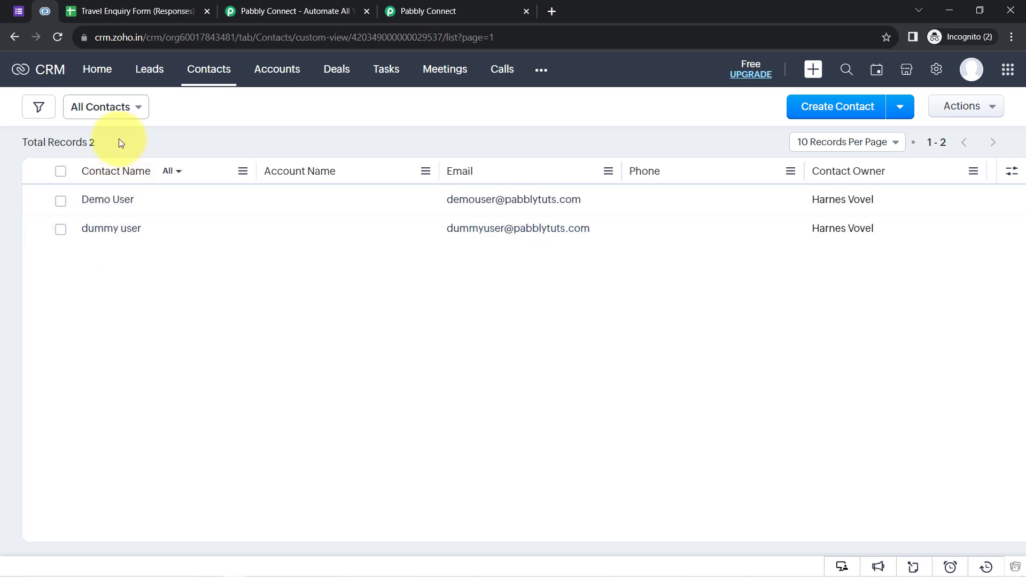
{"action": "left_click_drag", "start_coordinate": [102, 143], "coordinate": [29, 146]}
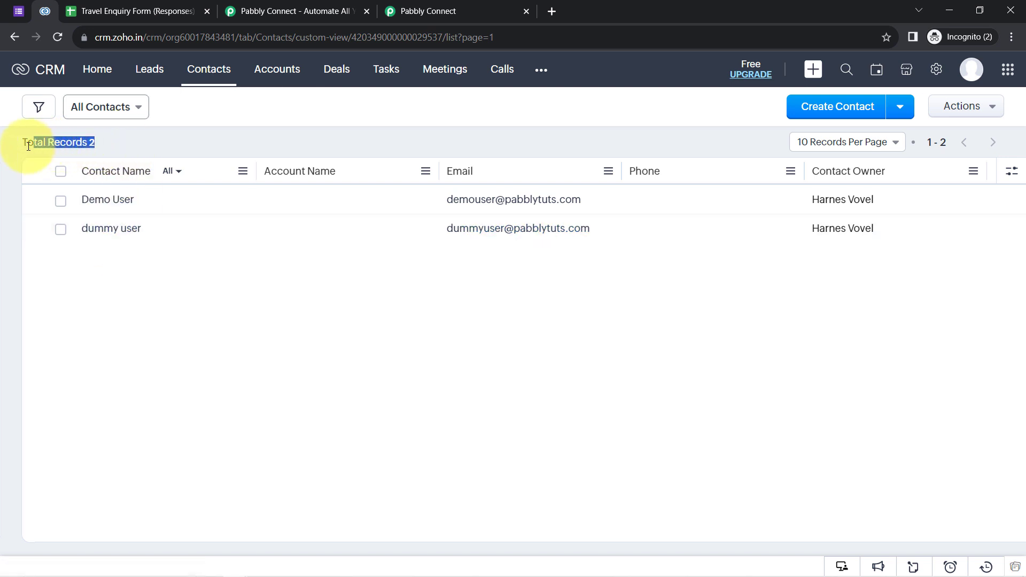
{"action": "left_click", "coordinate": [122, 200]}
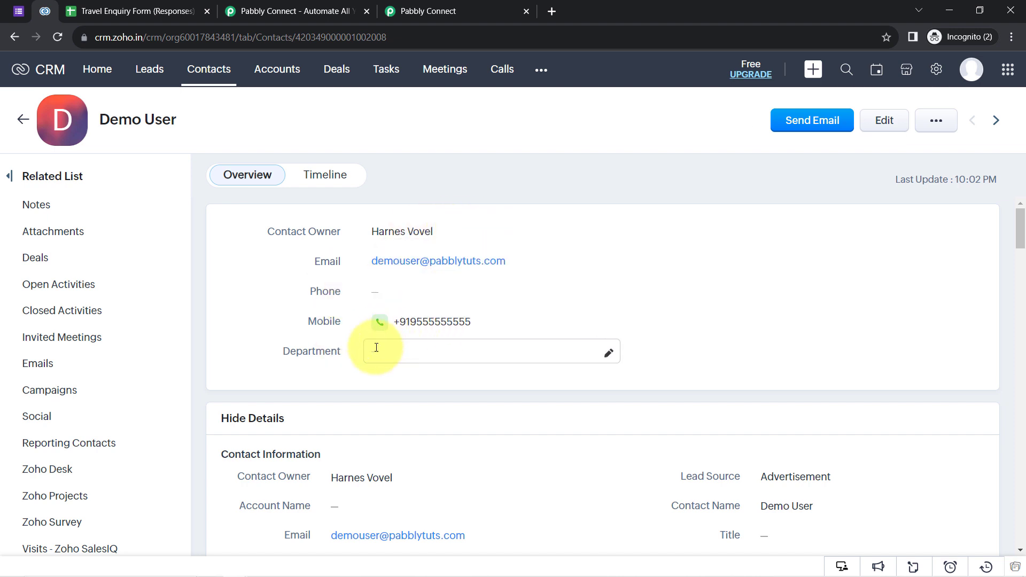
{"action": "left_click", "coordinate": [437, 4]}
Set the Email ID Does Not Exist in CRM route's filter to Your Email Does not exist.
{"action": "left_click", "coordinate": [476, 550]}
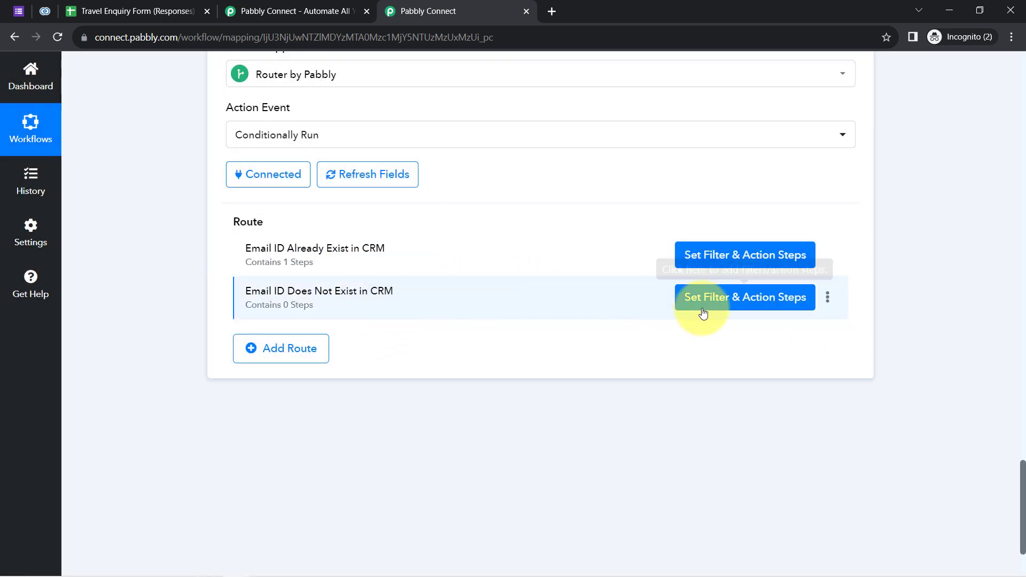
{"action": "left_click", "coordinate": [723, 300]}
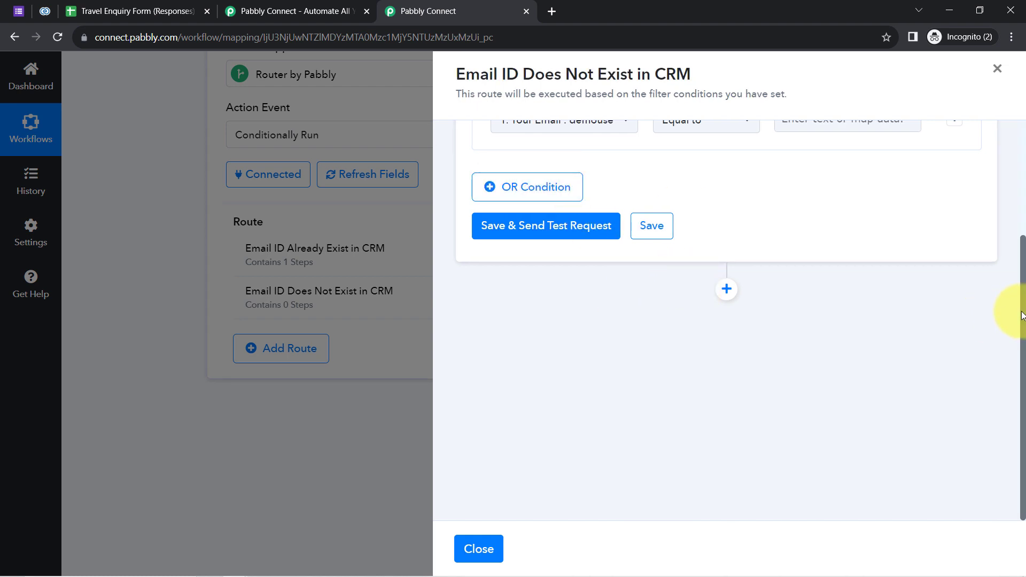
{"action": "left_click_drag", "start_coordinate": [1022, 315], "coordinate": [1001, 176]}
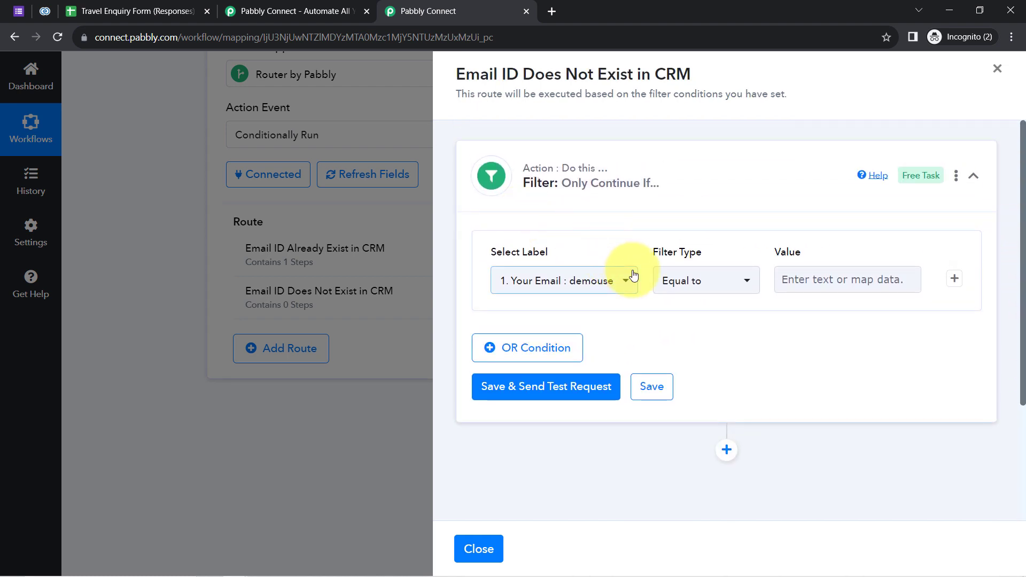
{"action": "left_click", "coordinate": [693, 285]}
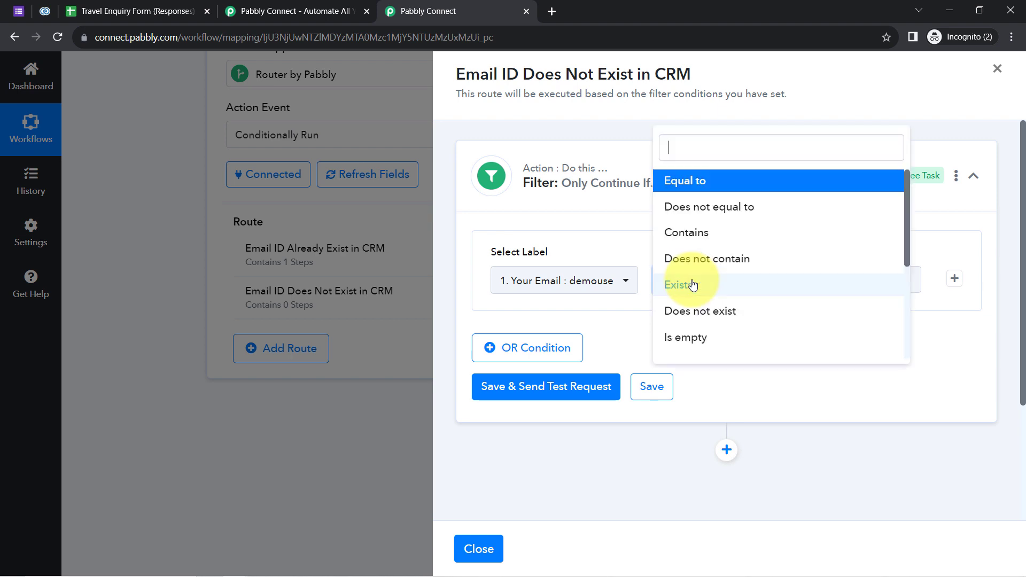
{"action": "left_click", "coordinate": [690, 312]}
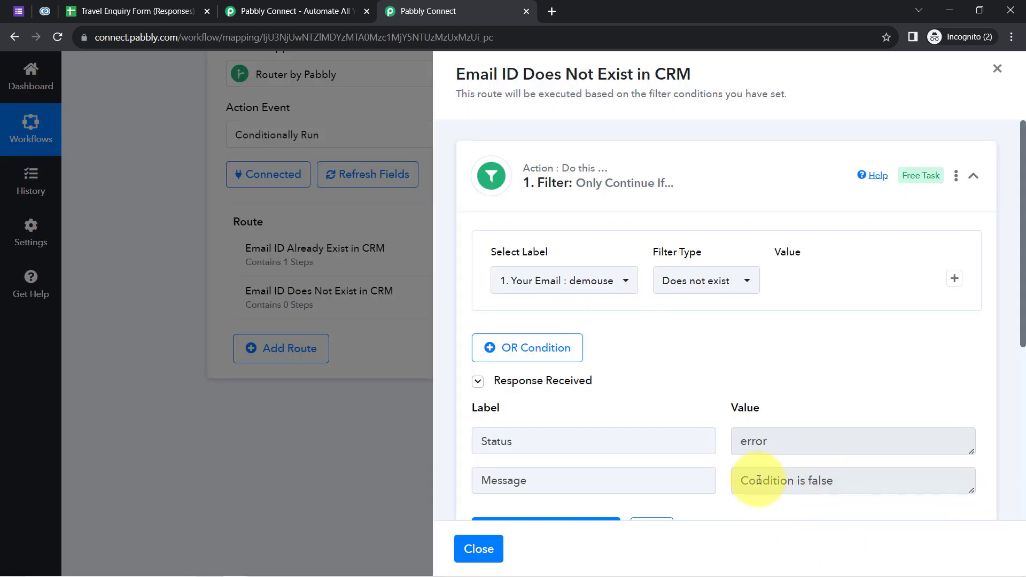
Check the filter test shows Condition is false and close the filter drawer.
{"action": "left_click_drag", "start_coordinate": [756, 480], "coordinate": [873, 477]}
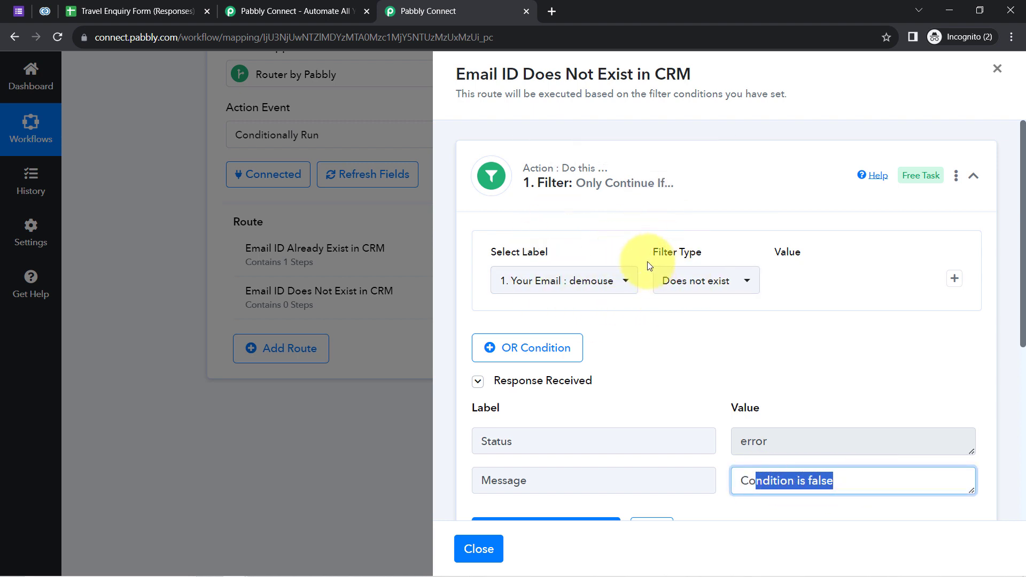
{"action": "left_click", "coordinate": [180, 233]}
{"action": "scroll", "coordinate": [227, 243], "scroll_direction": "up", "scroll_amount": 5}
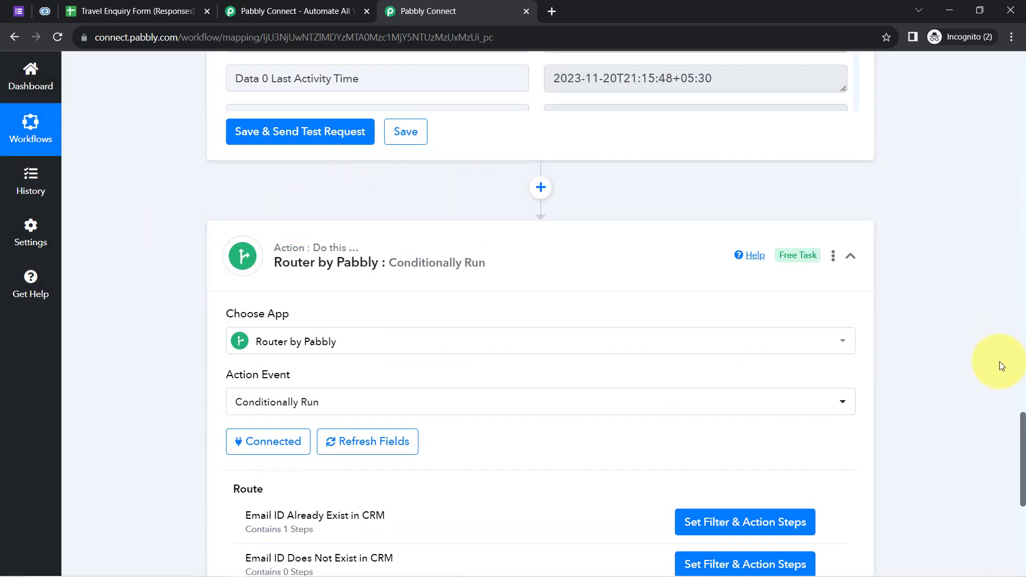
Reopen the Email ID Does Not Exist in CRM route's setup and scroll to the filter's Condition is false result.
{"action": "left_click_drag", "start_coordinate": [1020, 425], "coordinate": [1015, 478]}
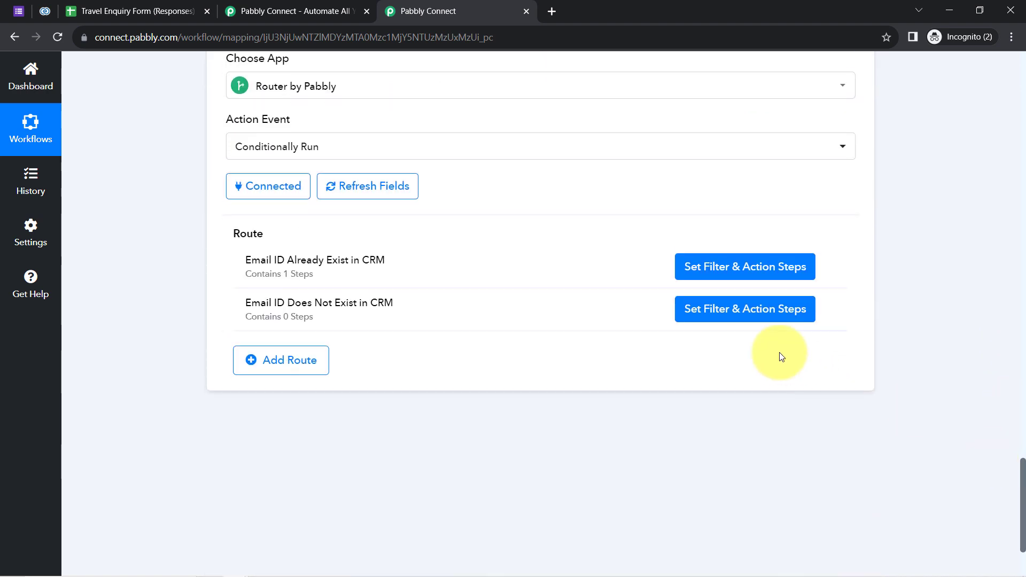
{"action": "left_click", "coordinate": [745, 313]}
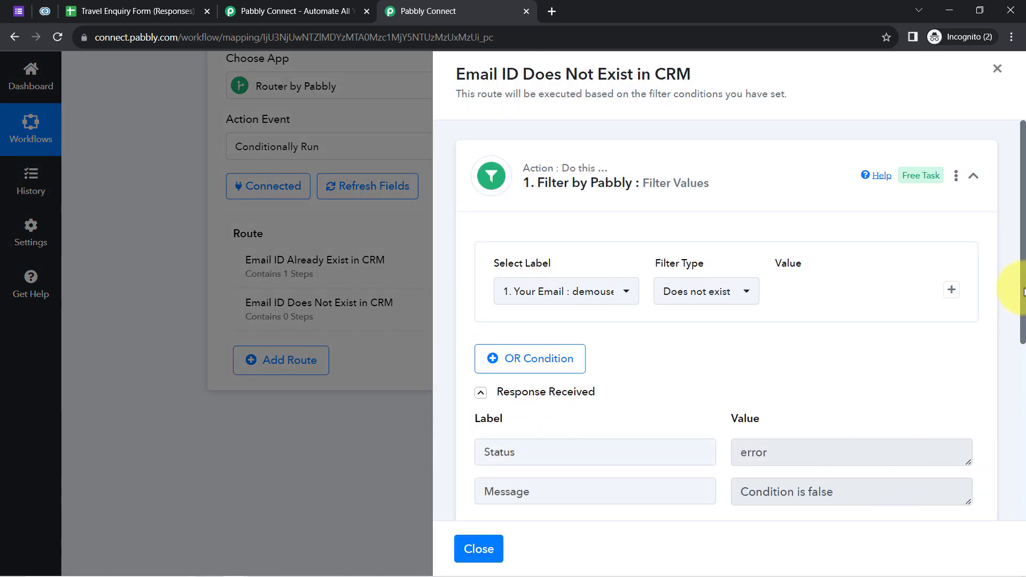
{"action": "scroll", "coordinate": [1021, 294], "scroll_direction": "down", "scroll_amount": 1}
{"action": "scroll", "coordinate": [1022, 294], "scroll_direction": "up", "scroll_amount": 1}
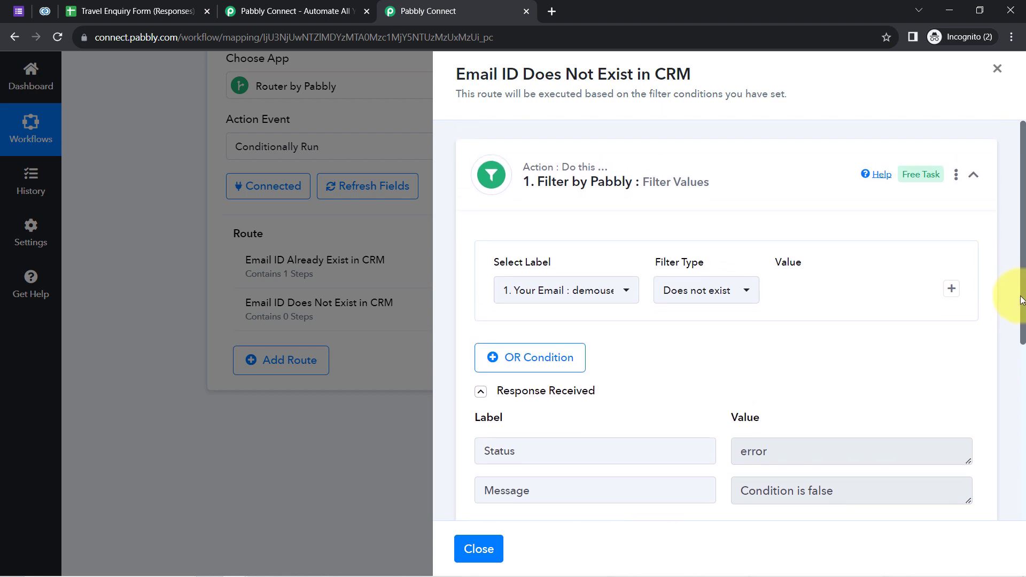
{"action": "scroll", "coordinate": [1022, 299], "scroll_direction": "down", "scroll_amount": 2}
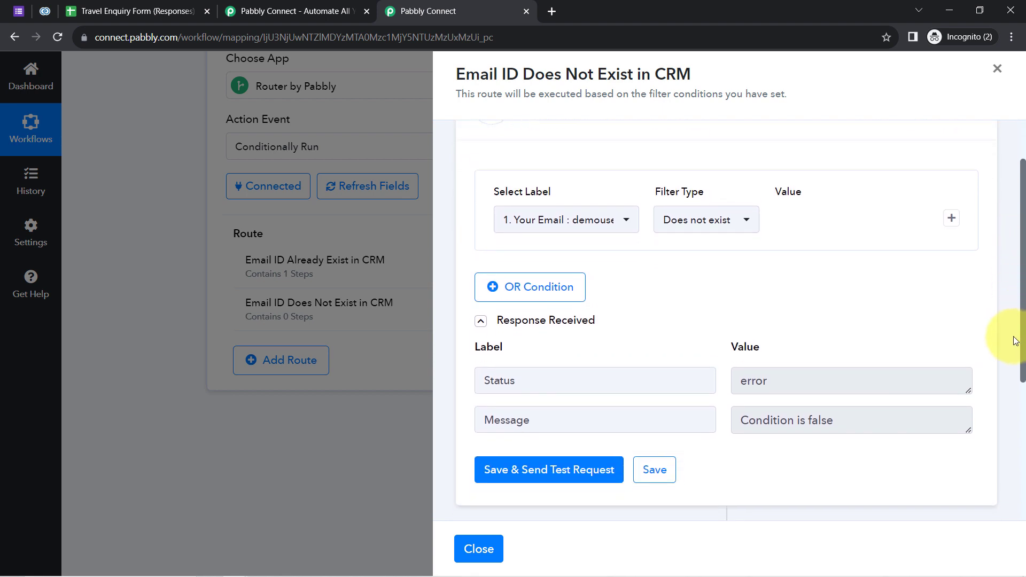
{"action": "left_click_drag", "start_coordinate": [465, 74], "coordinate": [682, 73]}
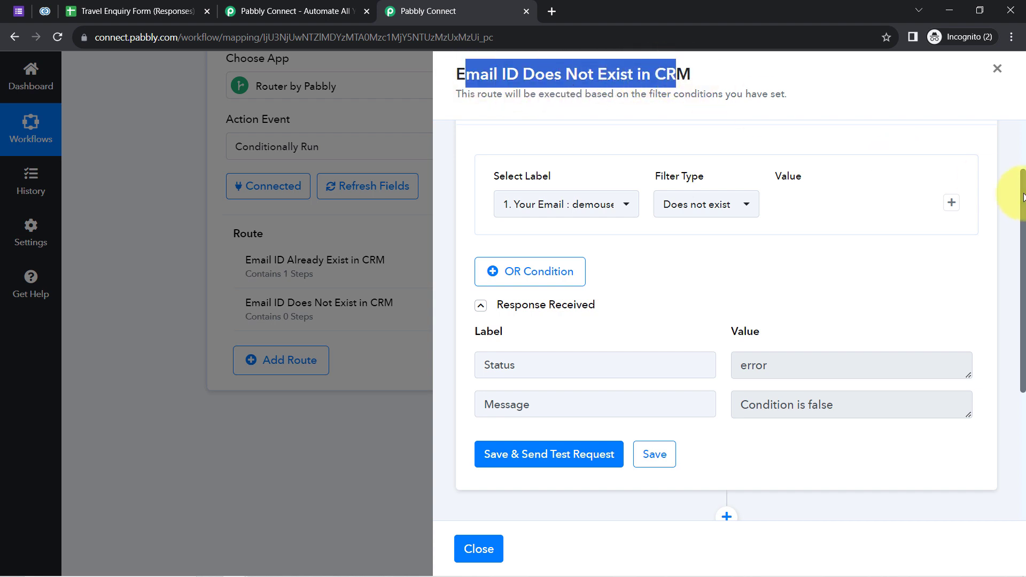
{"action": "left_click_drag", "start_coordinate": [1022, 198], "coordinate": [964, 309]}
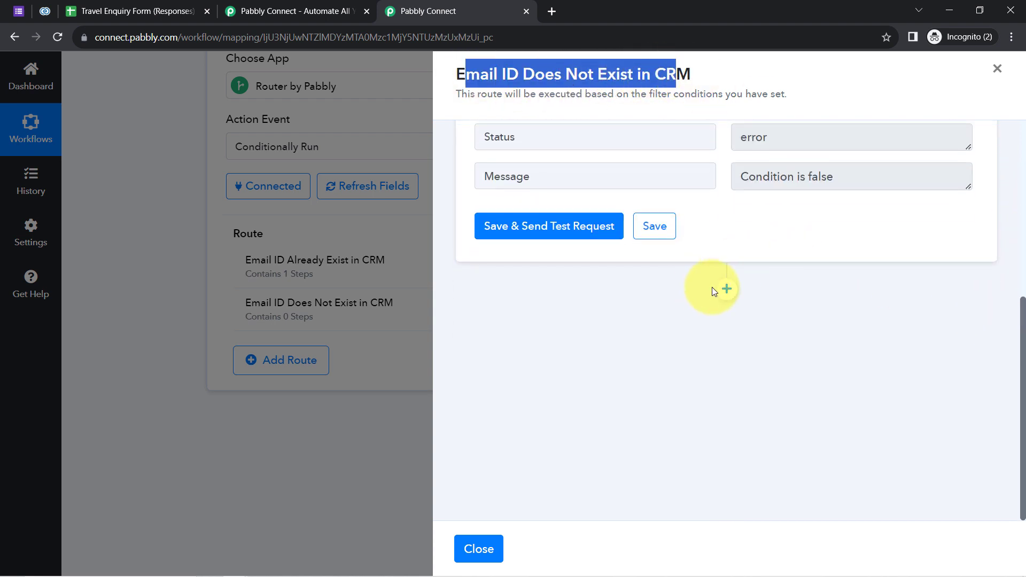
Add a new action step after the filter and choose Zoho CRM as its app.
{"action": "left_click", "coordinate": [725, 289]}
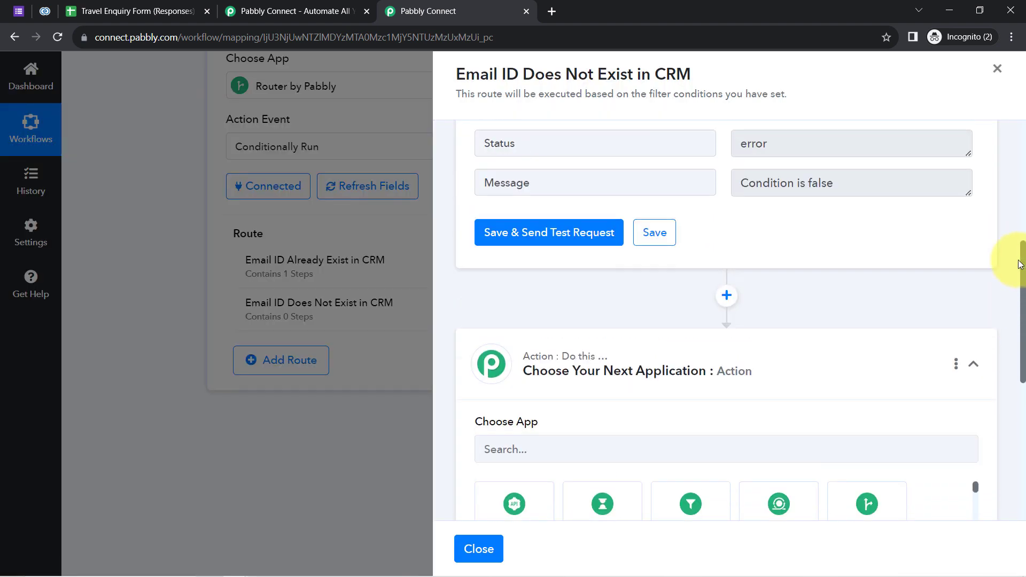
{"action": "triple_click", "coordinate": [768, 176]}
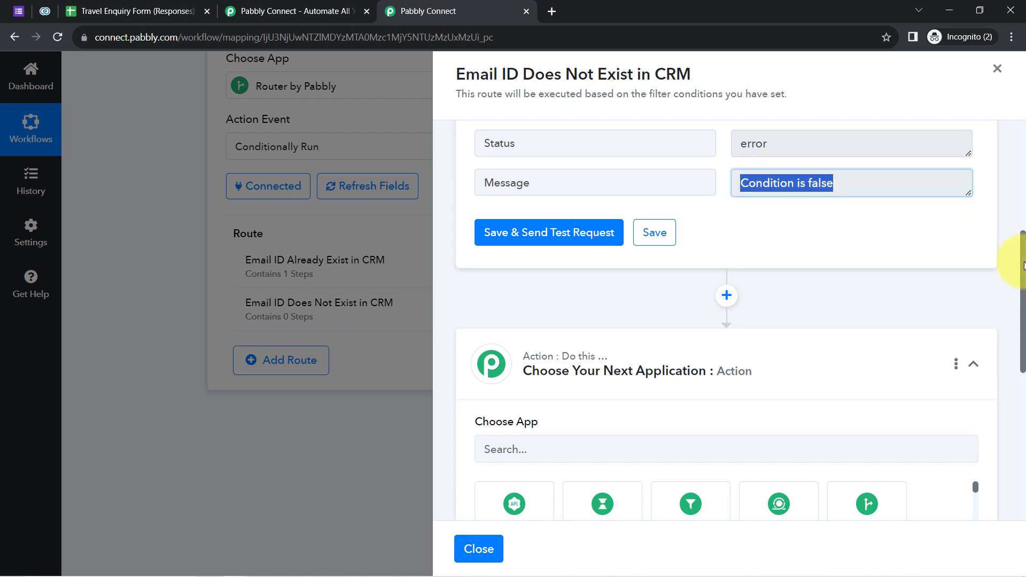
{"action": "scroll", "coordinate": [1010, 262], "scroll_direction": "down", "scroll_amount": 3}
{"action": "left_click", "coordinate": [500, 274]}
{"action": "type", "text": "z"}
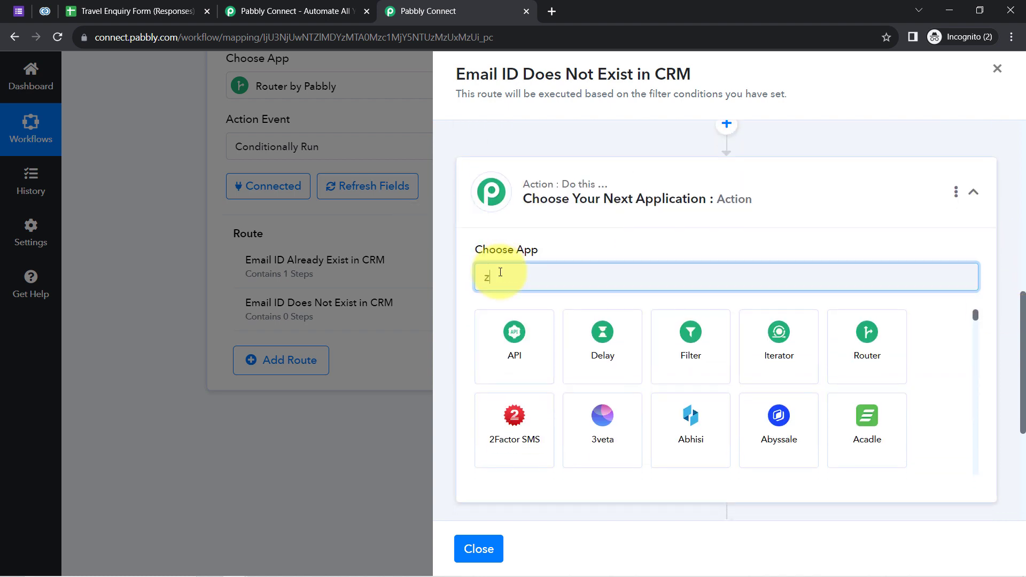
{"action": "type", "text": "oho cr"}
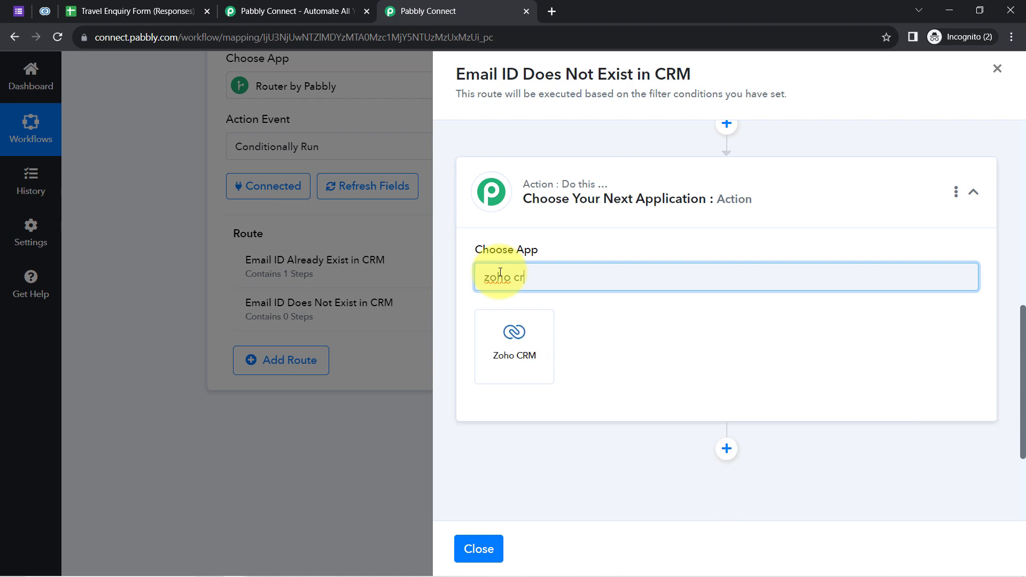
{"action": "left_click", "coordinate": [499, 358]}
Set the action event to Create Contact using the existing Zoho CRM #10 connection.
{"action": "left_click", "coordinate": [522, 338]}
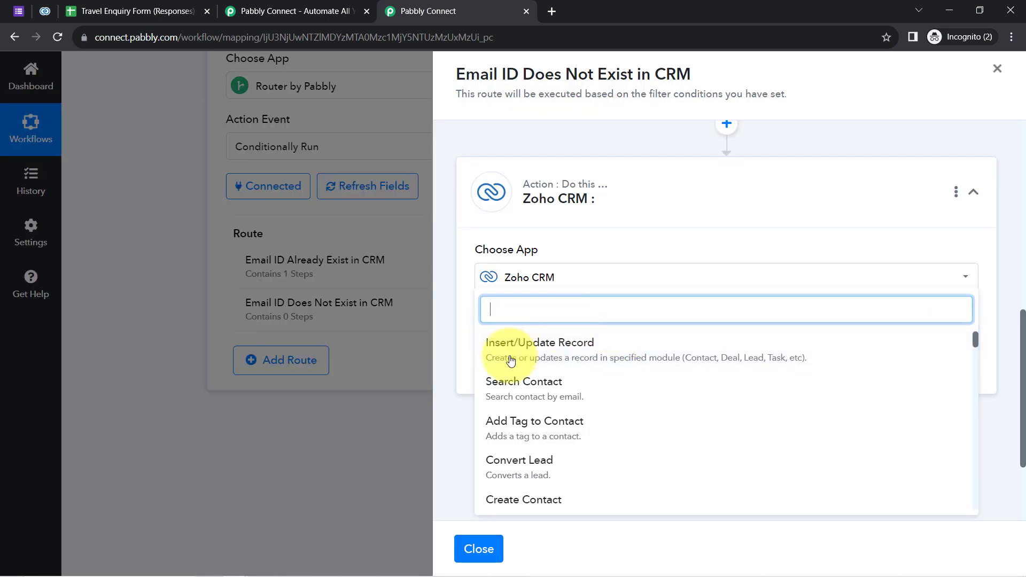
{"action": "type", "text": "c"}
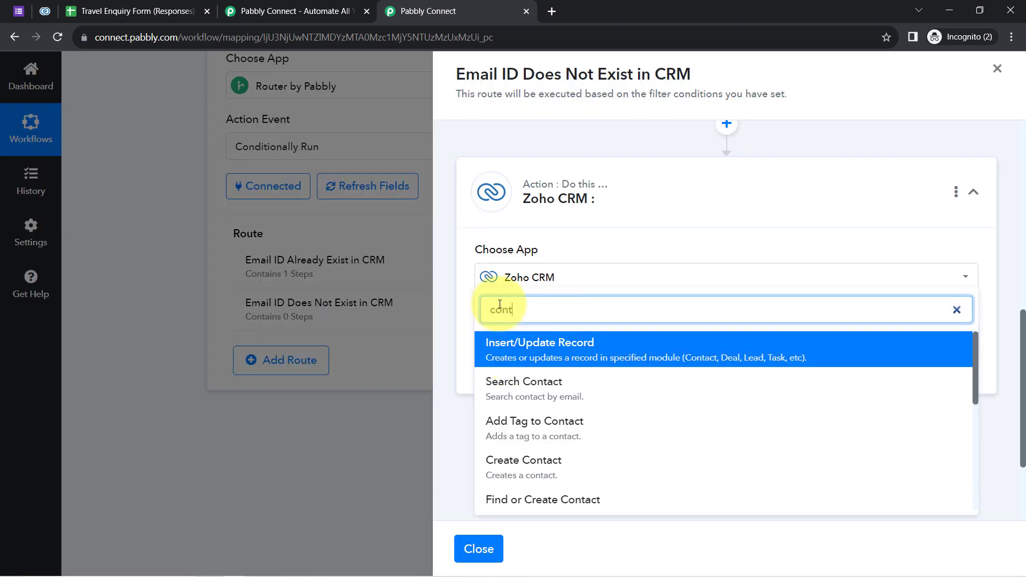
{"action": "type", "text": "ont"}
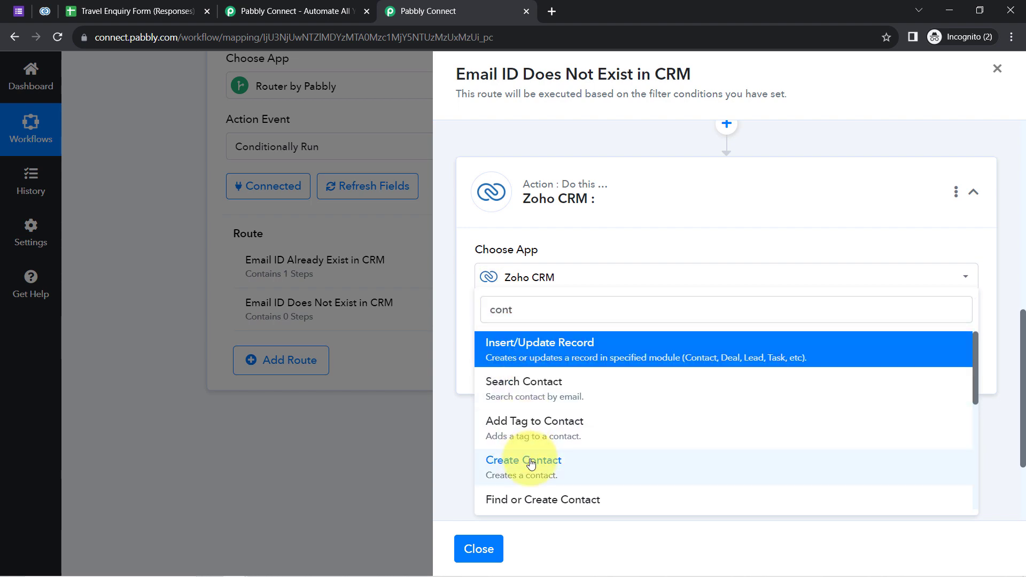
{"action": "left_click", "coordinate": [524, 460]}
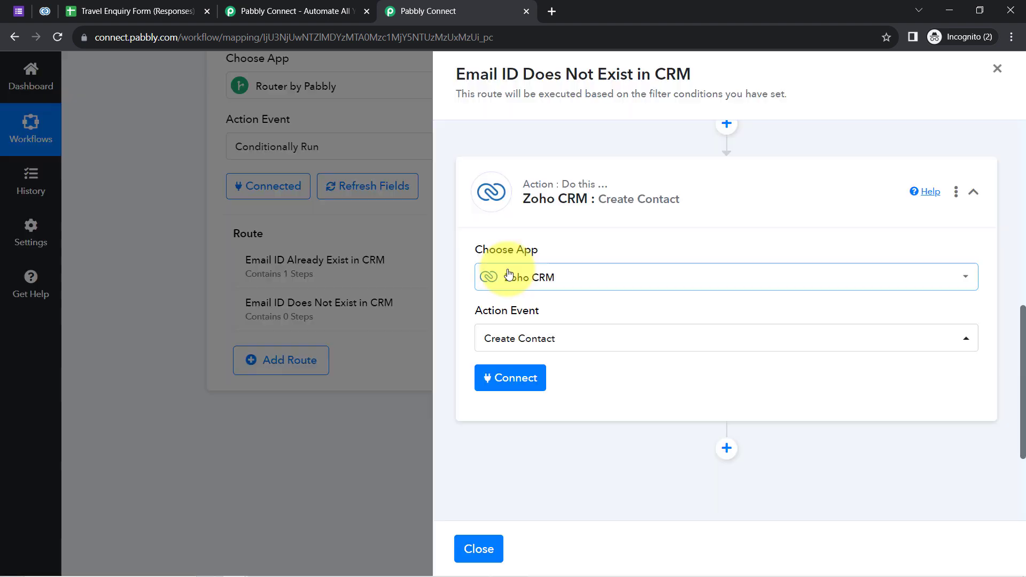
{"action": "left_click", "coordinate": [493, 383]}
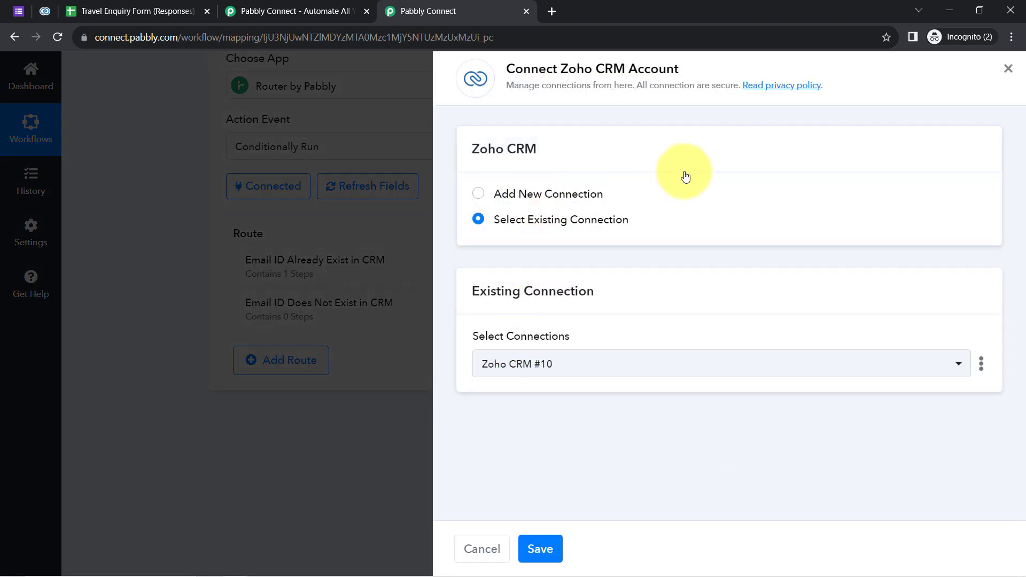
{"action": "left_click", "coordinate": [547, 552]}
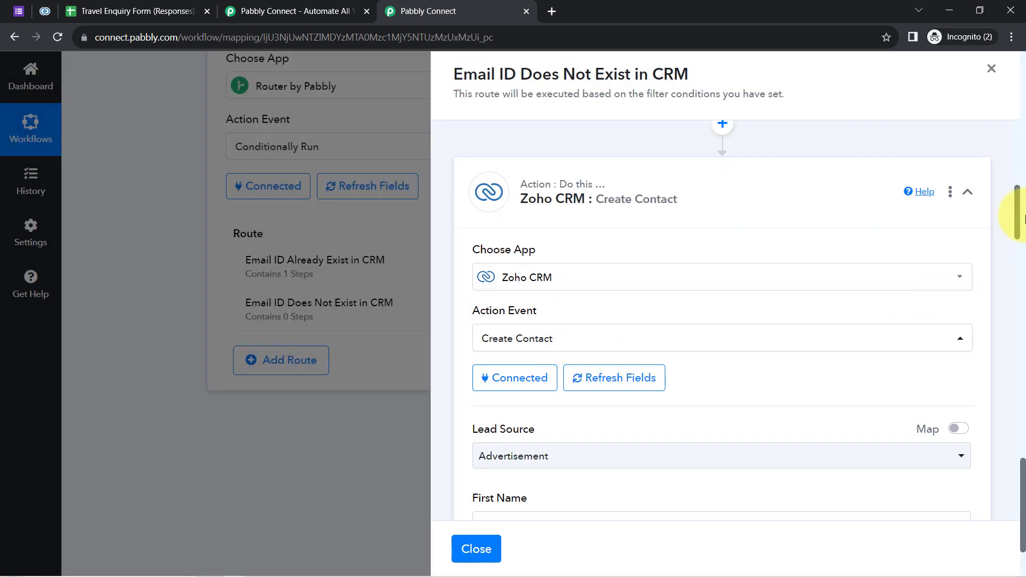
Keep Advertisement as Lead Source and map the form's First Name answer into First Name.
{"action": "left_click_drag", "start_coordinate": [1023, 219], "coordinate": [1010, 252]}
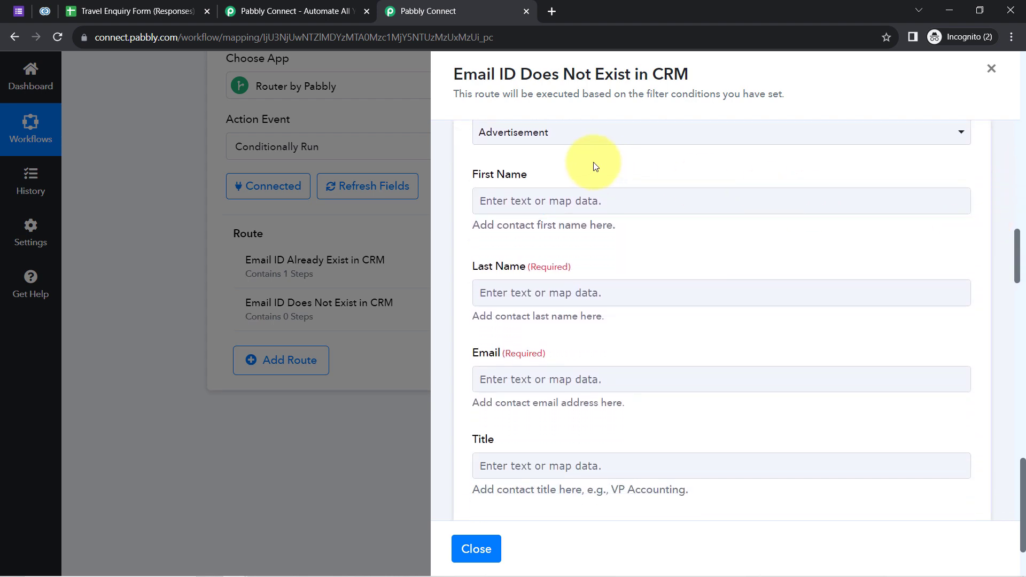
{"action": "left_click", "coordinate": [564, 143]}
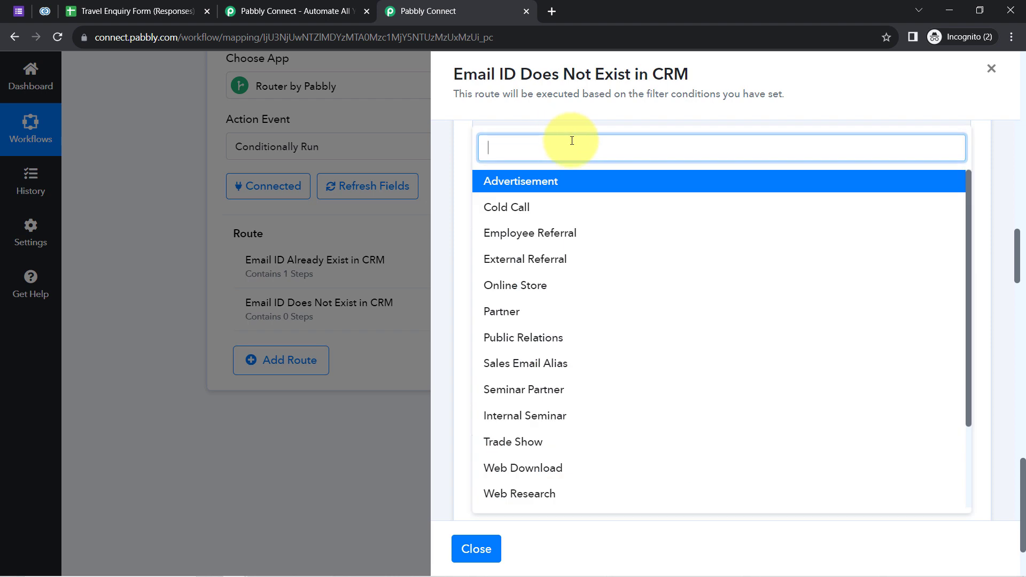
{"action": "left_click", "coordinate": [463, 170]}
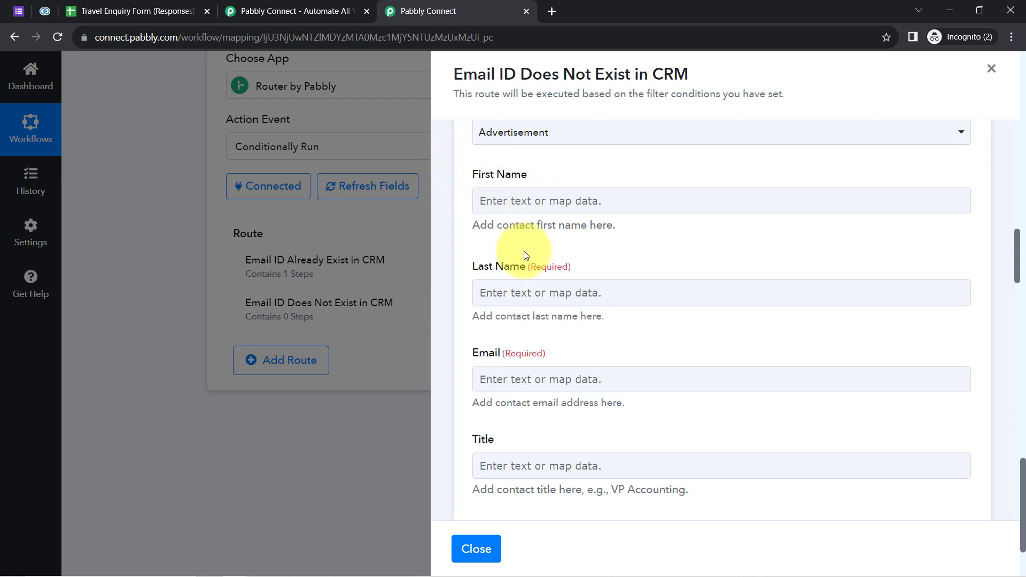
{"action": "left_click", "coordinate": [484, 200]}
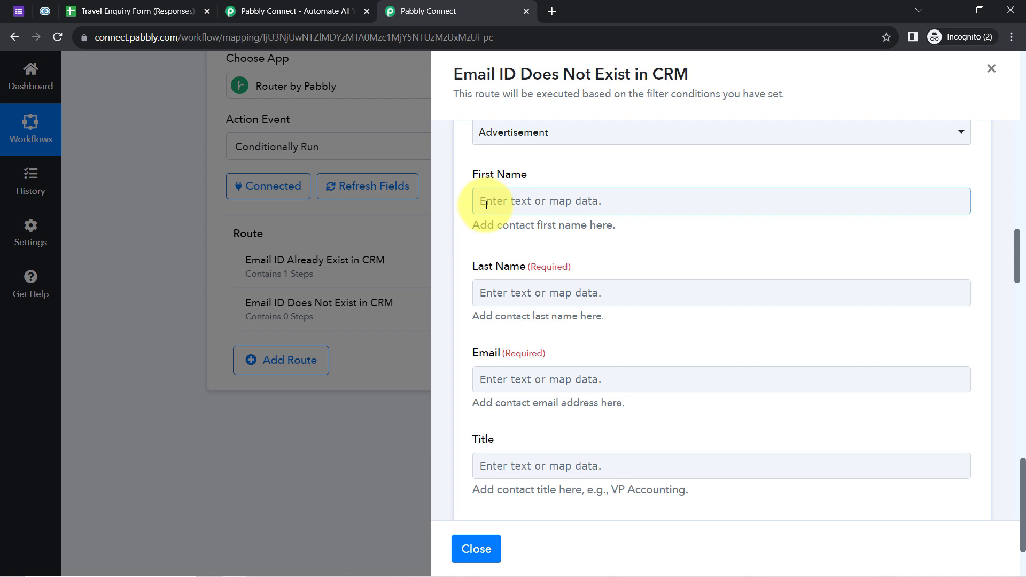
{"action": "left_click", "coordinate": [486, 205]}
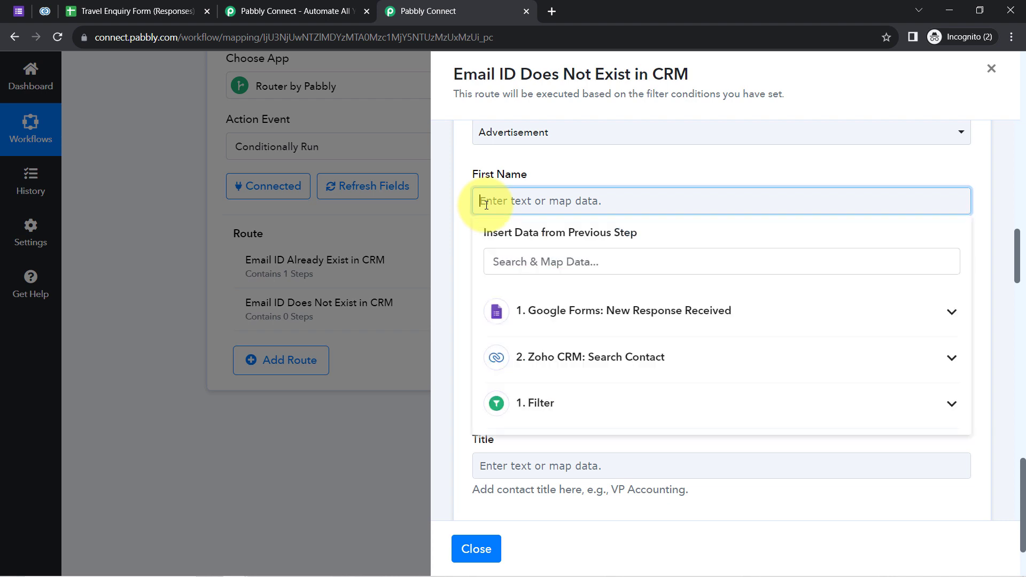
{"action": "left_click", "coordinate": [514, 261]}
{"action": "type", "text": "dem"}
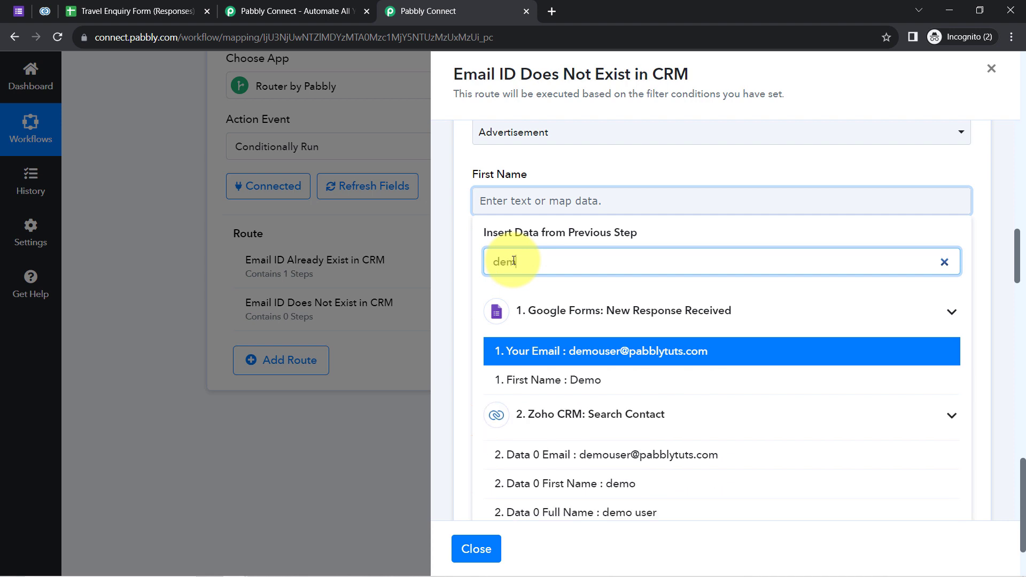
{"action": "left_click", "coordinate": [567, 385]}
{"action": "left_click", "coordinate": [546, 175]}
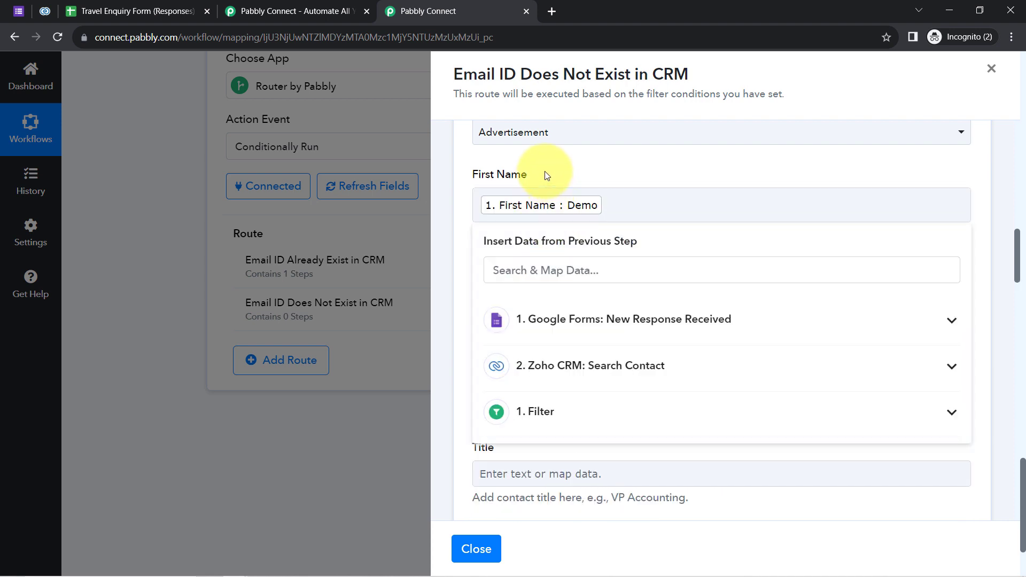
Map the form's Last Name answer into the Last Name field.
{"action": "left_click", "coordinate": [521, 305]}
{"action": "left_click", "coordinate": [503, 364]}
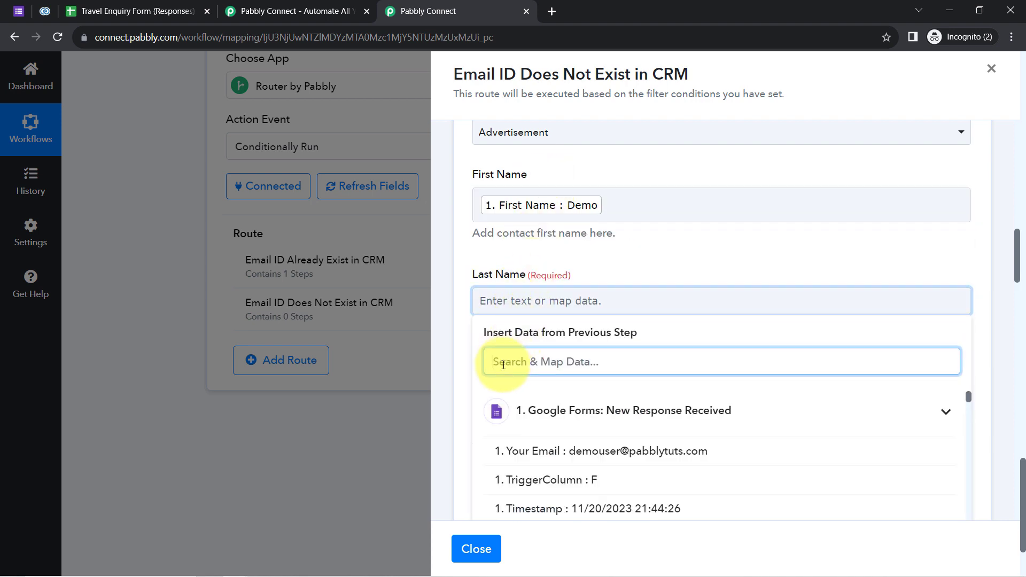
{"action": "type", "text": "use"}
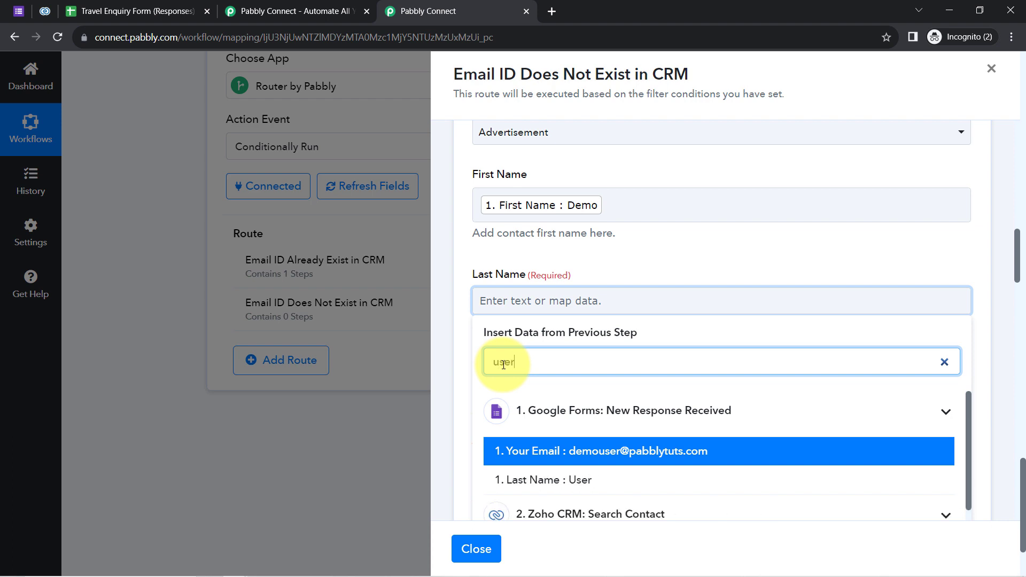
{"action": "type", "text": "r"}
{"action": "left_click", "coordinate": [534, 480]}
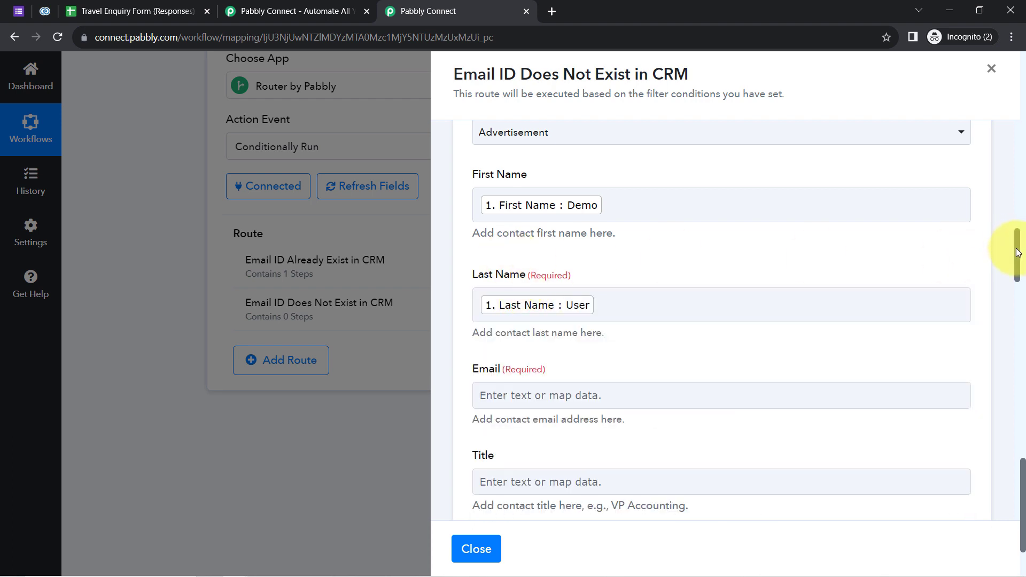
Start mapping the Email field by searching previous-step data for '@'.
{"action": "scroll", "coordinate": [1017, 252], "scroll_direction": "down", "scroll_amount": 2}
{"action": "left_click", "coordinate": [530, 292]}
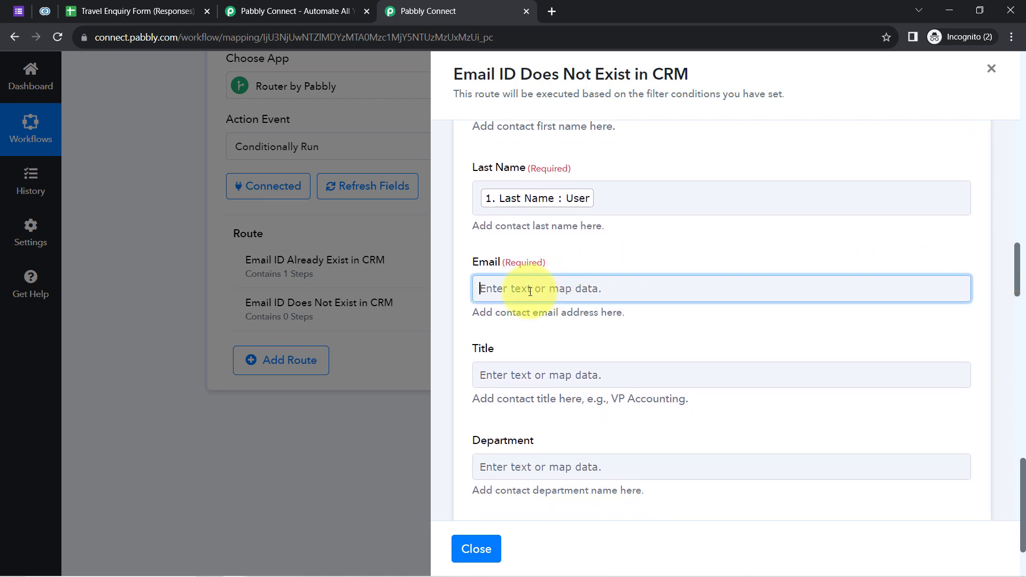
{"action": "left_click", "coordinate": [537, 347]}
{"action": "type", "text": "@"}
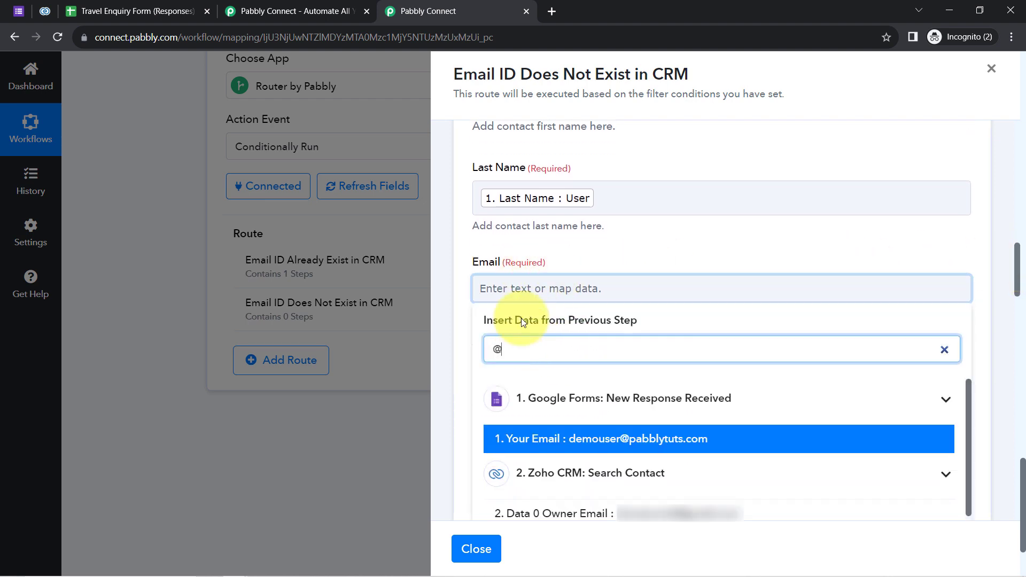
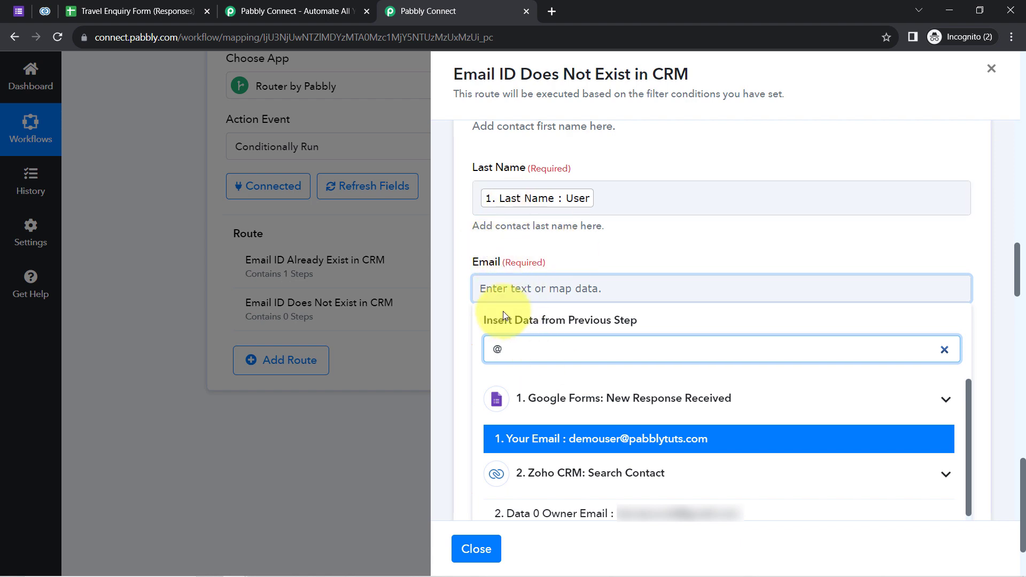
Map the form's 'Your Email' answer into the Email field.
{"action": "left_click", "coordinate": [559, 437]}
{"action": "left_click", "coordinate": [488, 229]}
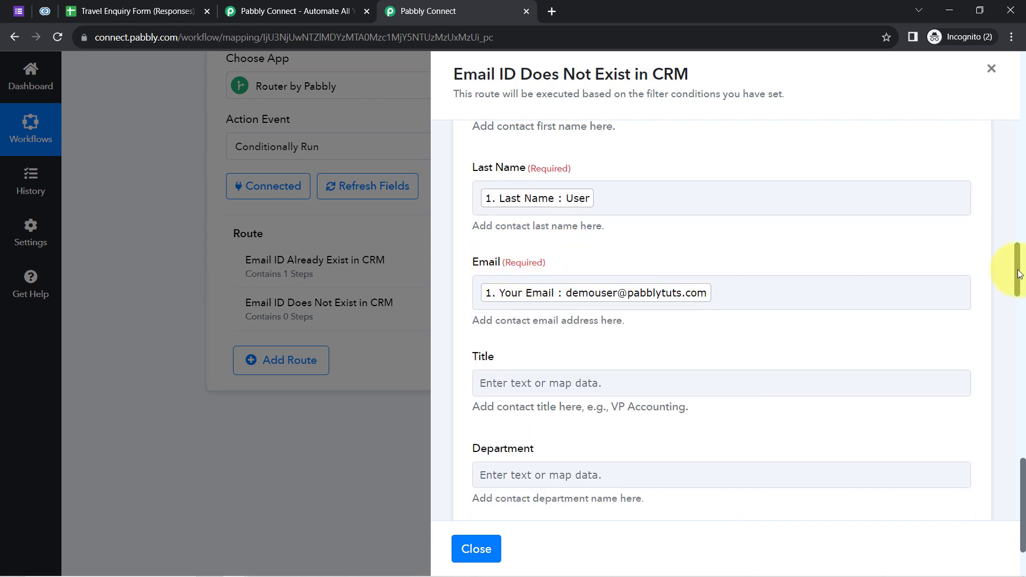
{"action": "left_click_drag", "start_coordinate": [1018, 274], "coordinate": [1017, 338]}
Search previous-step data for '+9' and map 'Phone Number' into the Mobile field.
{"action": "left_click", "coordinate": [561, 231]}
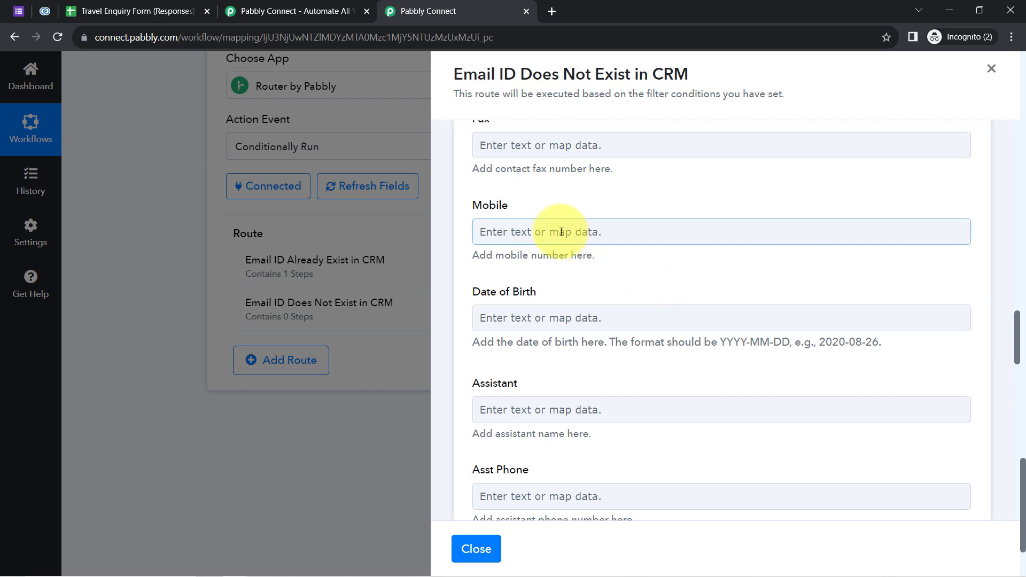
{"action": "left_click", "coordinate": [502, 302]}
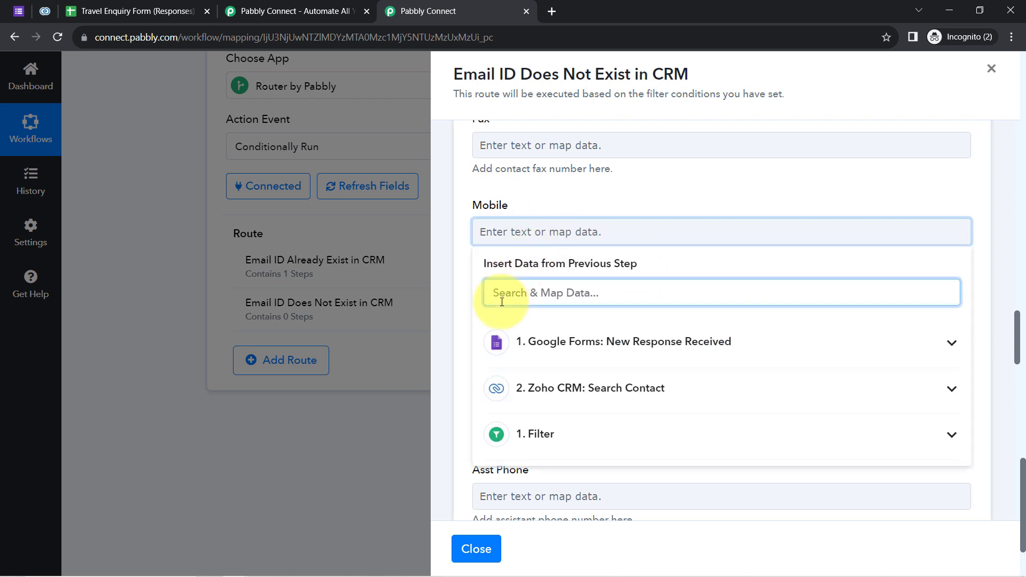
{"action": "type", "text": "+91"}
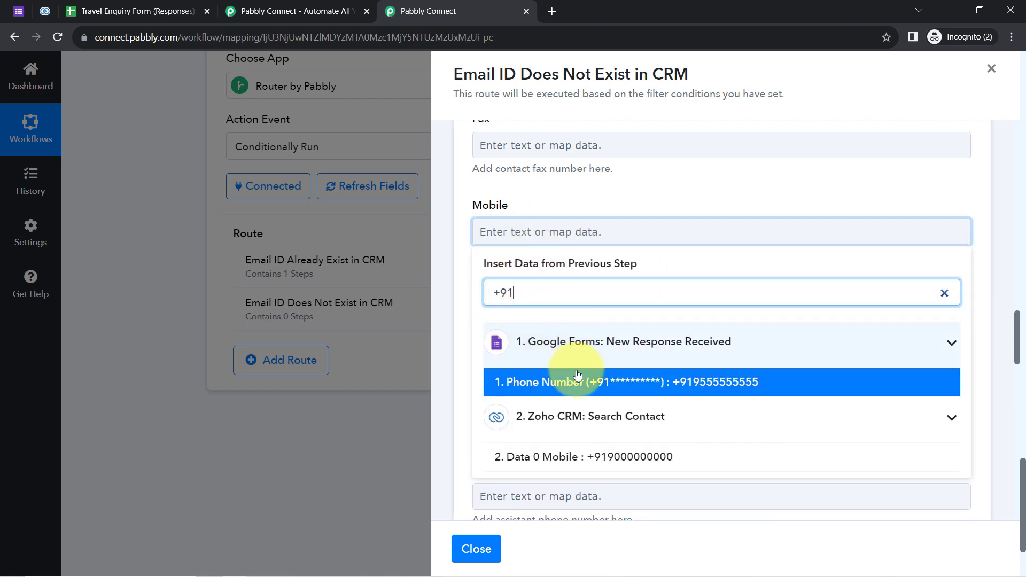
{"action": "left_click", "coordinate": [522, 382]}
{"action": "left_click", "coordinate": [518, 197]}
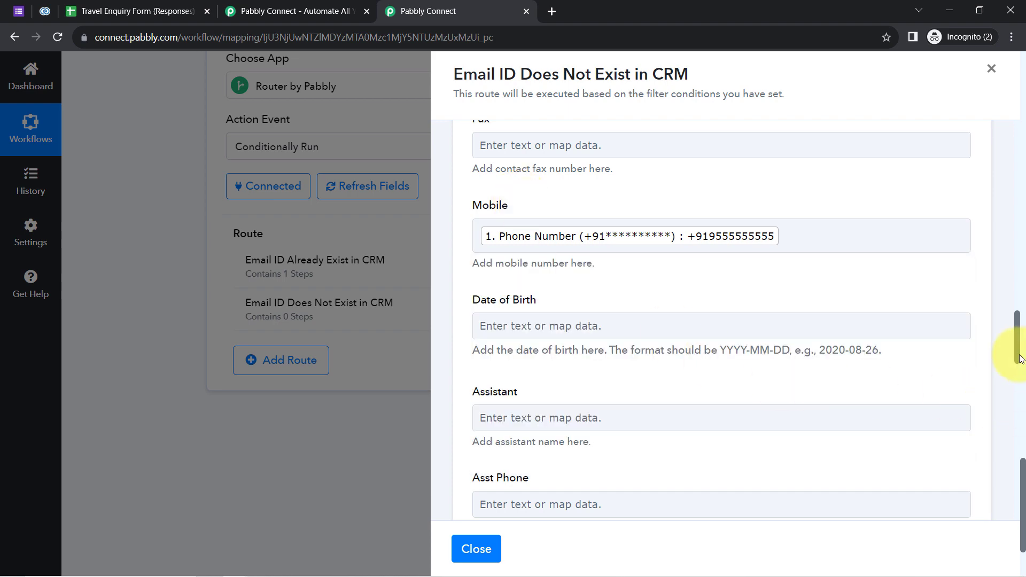
{"action": "left_click_drag", "start_coordinate": [1019, 356], "coordinate": [1018, 498]}
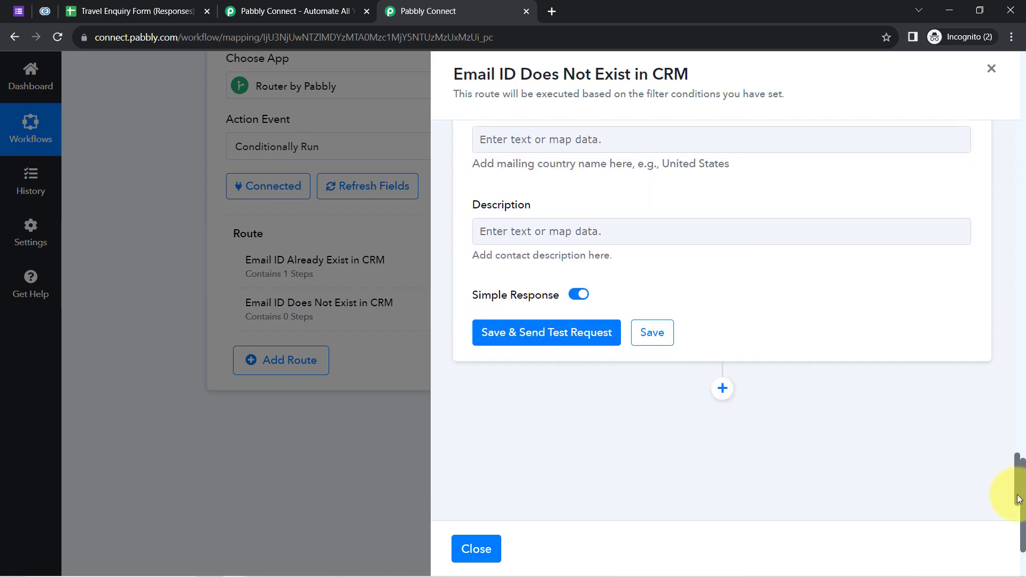
Save the new-contact step and send a test request, which returns SUCCESS.
{"action": "left_click", "coordinate": [505, 332]}
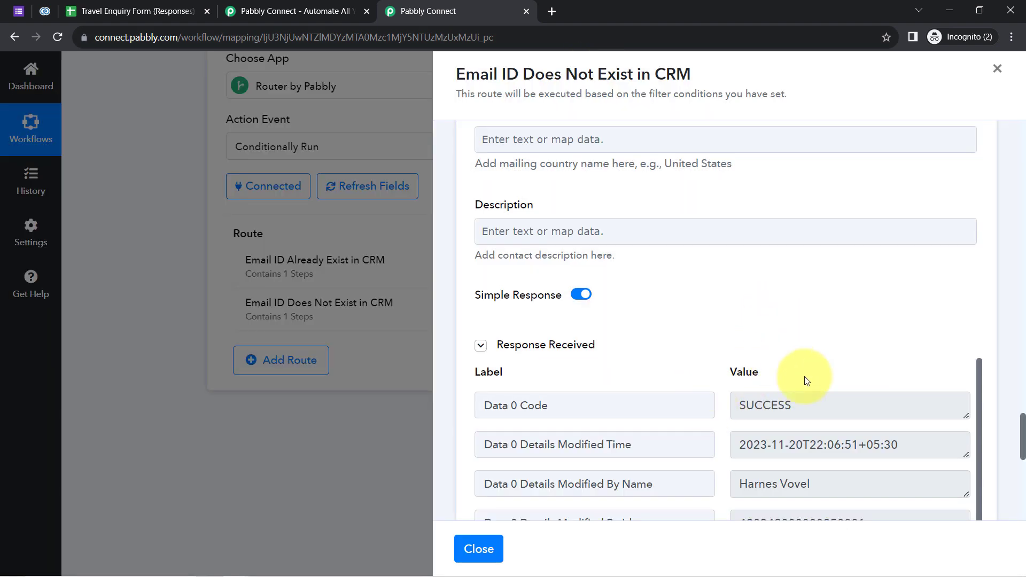
{"action": "left_click", "coordinate": [755, 404]}
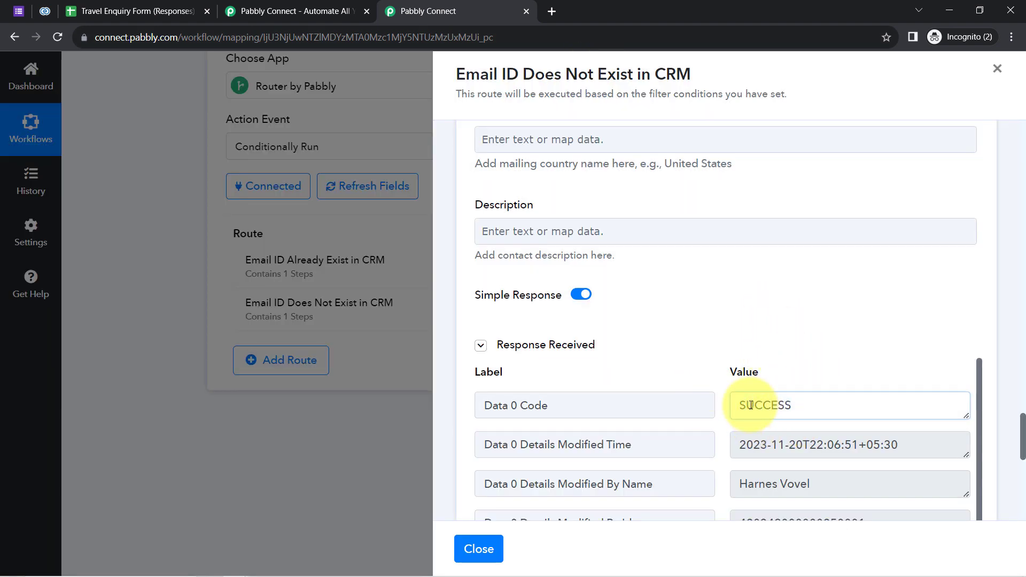
{"action": "double_click", "coordinate": [754, 405]}
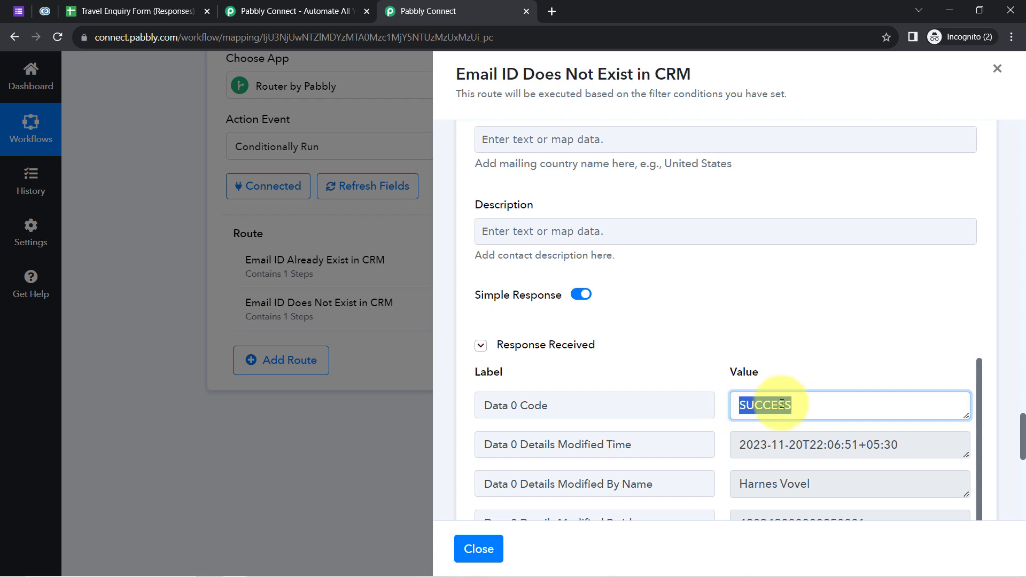
Reload Zoho CRM and review the Contacts list, now showing three records with two duplicates.
{"action": "left_click", "coordinate": [44, 11]}
{"action": "left_click", "coordinate": [58, 36]}
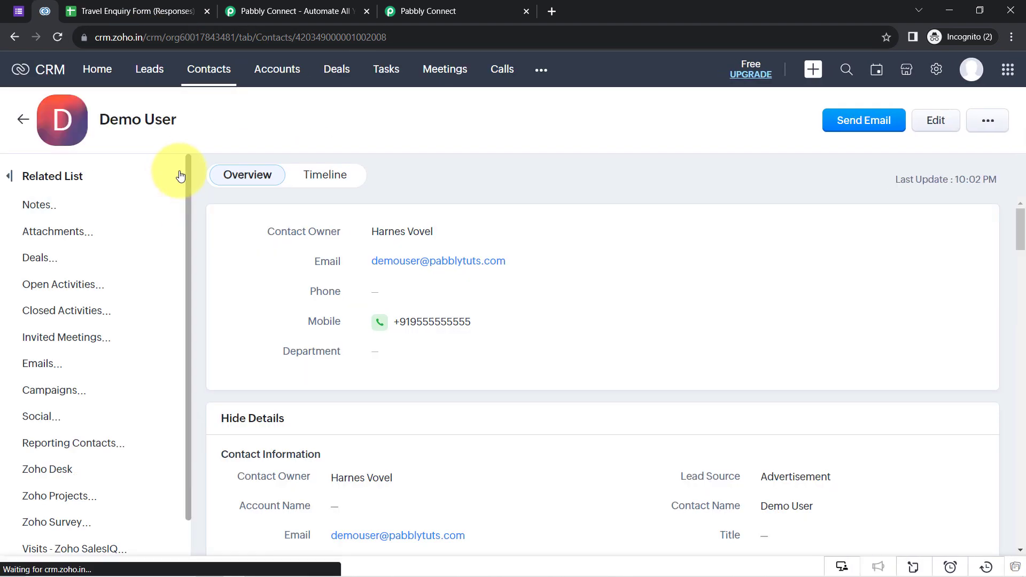
{"action": "left_click", "coordinate": [197, 66]}
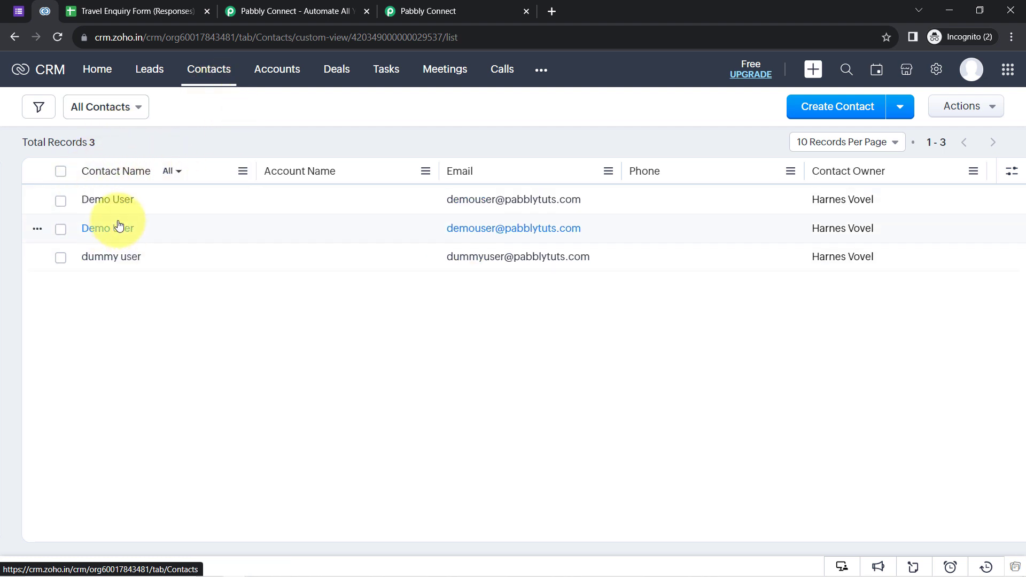
{"action": "left_click", "coordinate": [414, 5]}
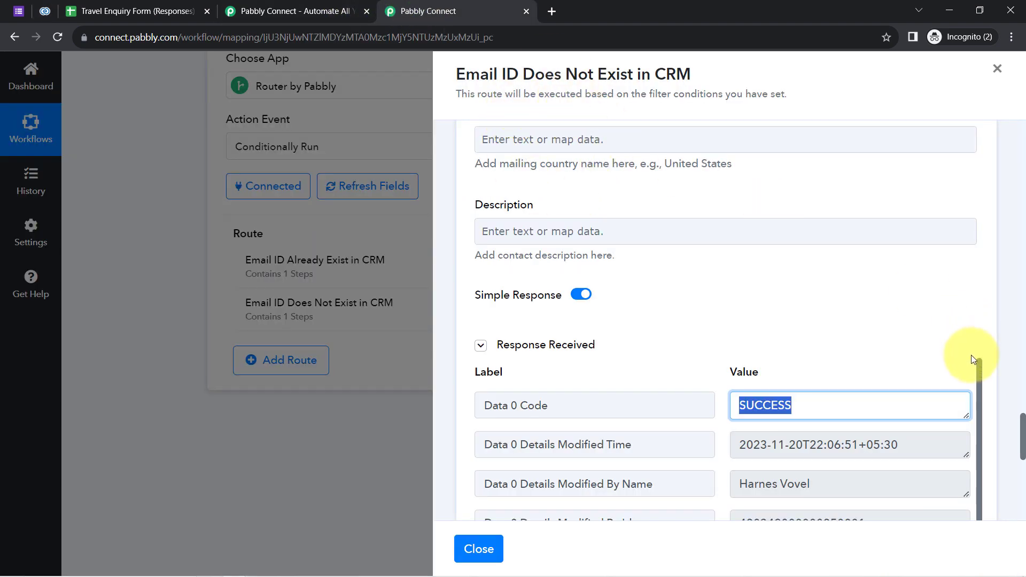
{"action": "left_click_drag", "start_coordinate": [1023, 437], "coordinate": [1023, 115]}
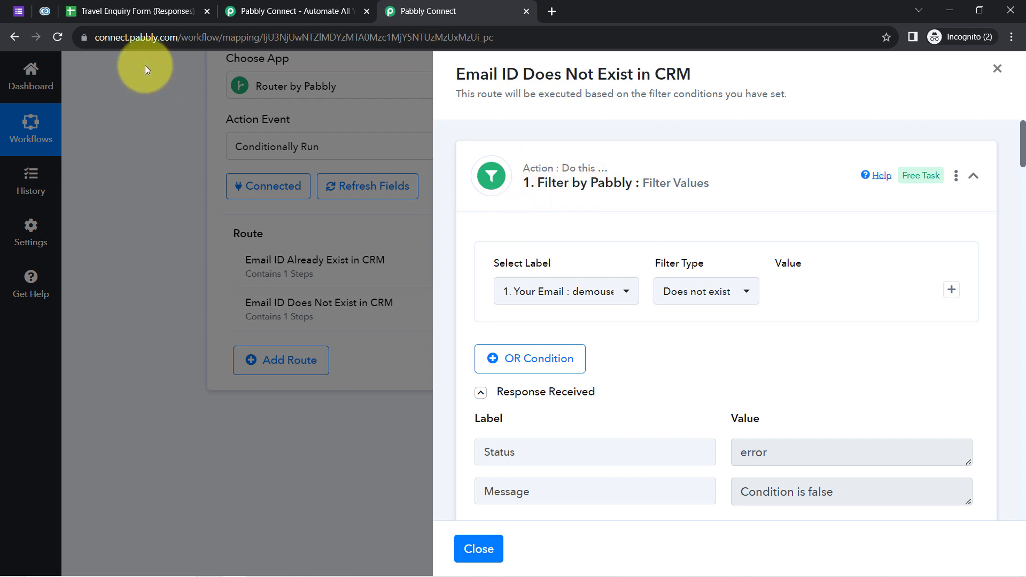
{"action": "left_click", "coordinate": [46, 11]}
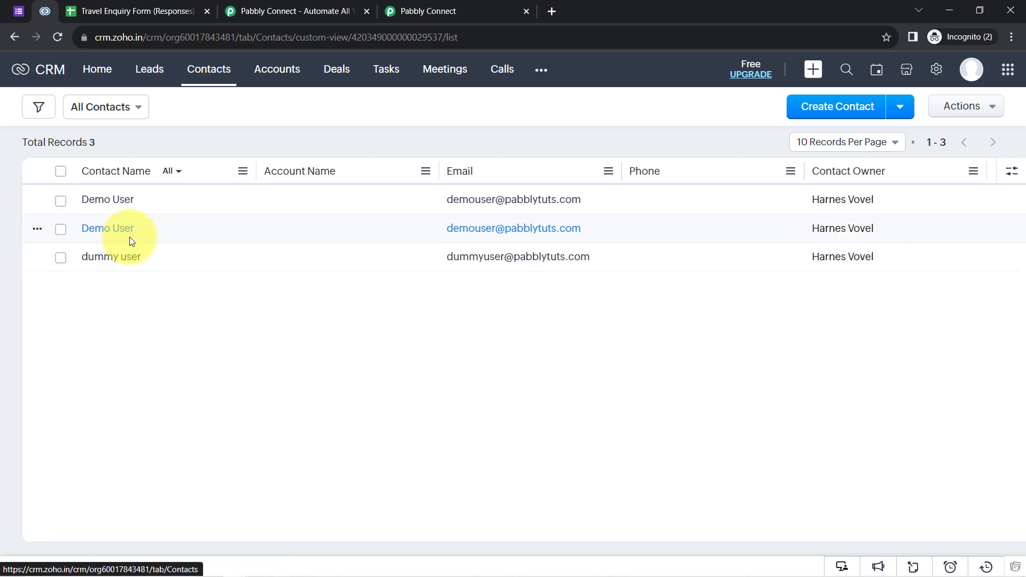
{"action": "mouse_move", "coordinate": [206, 115]}
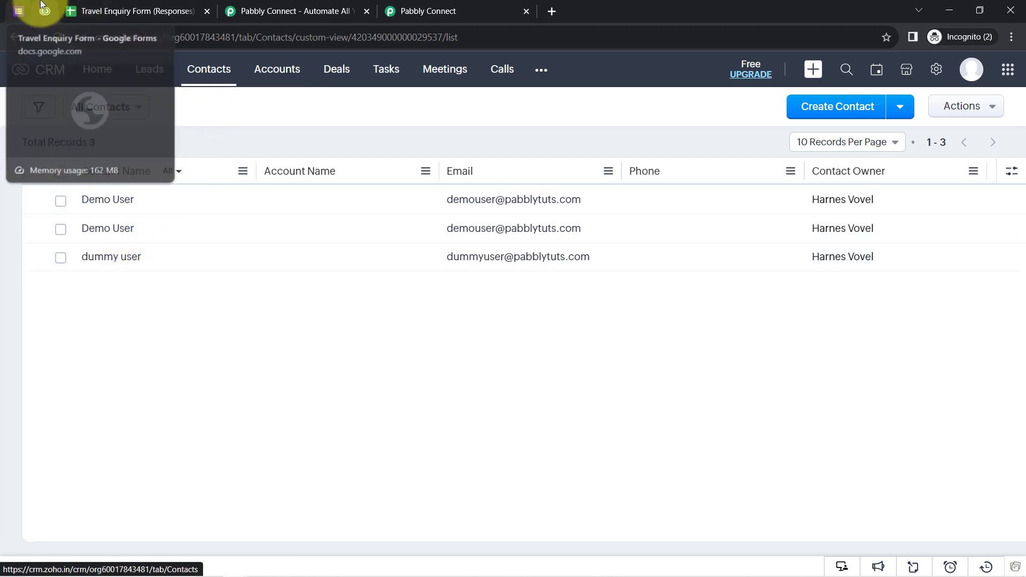
{"action": "left_click", "coordinate": [336, 5]}
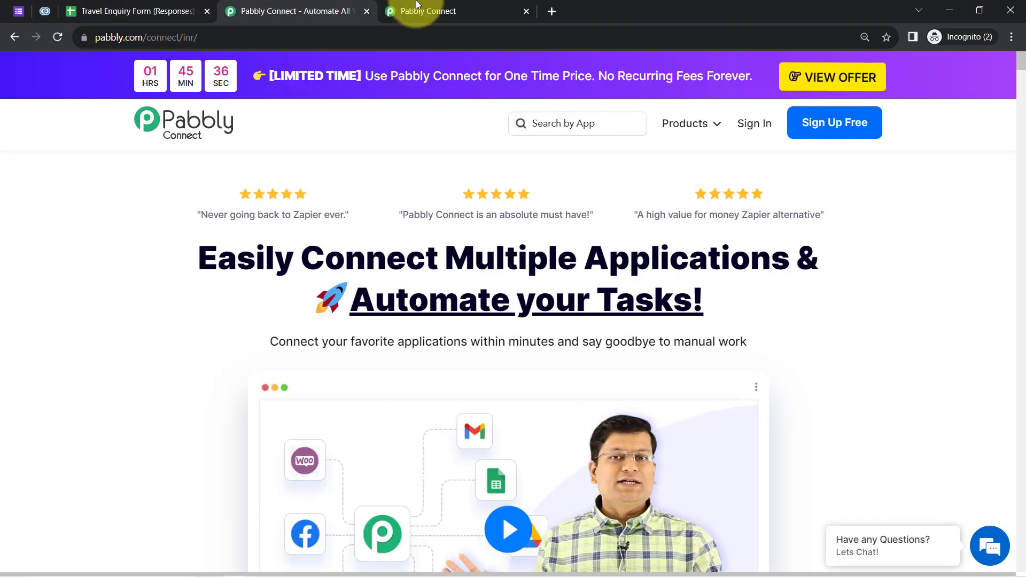
Close the new-contact route panel, saving its steps, and close the extra Pabbly landing tab.
{"action": "left_click", "coordinate": [423, 10]}
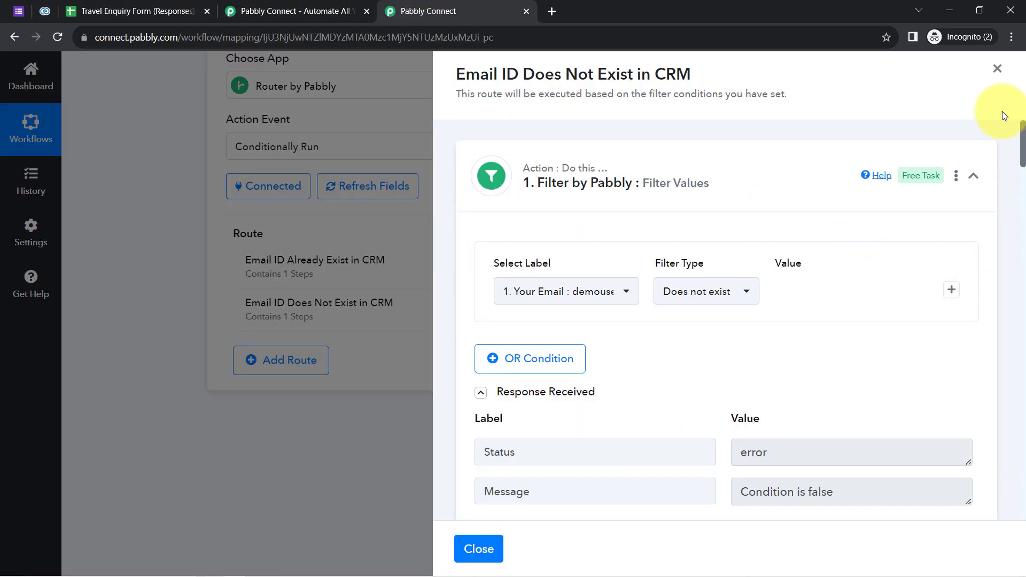
{"action": "left_click", "coordinate": [997, 69]}
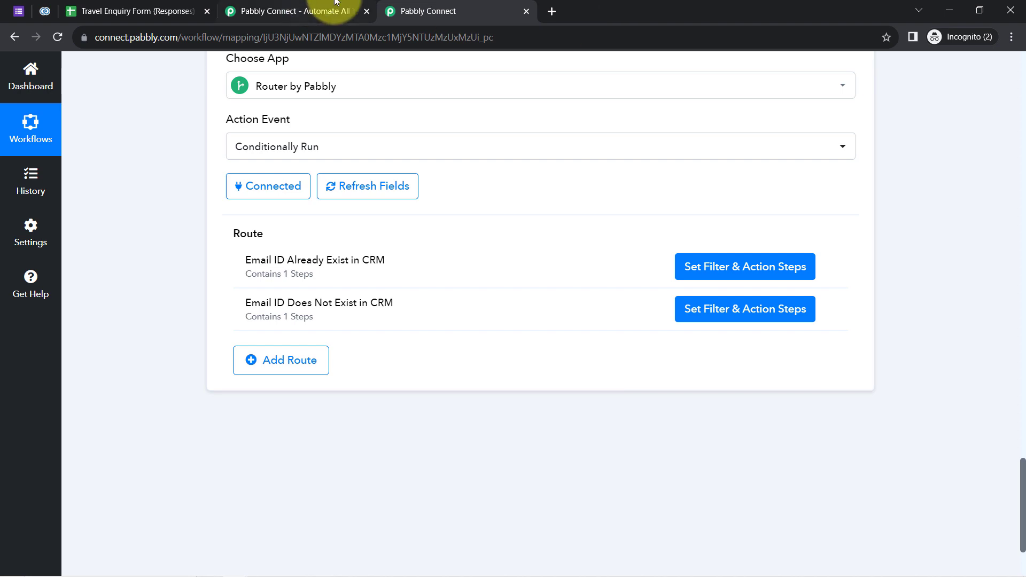
{"action": "left_click", "coordinate": [331, 10]}
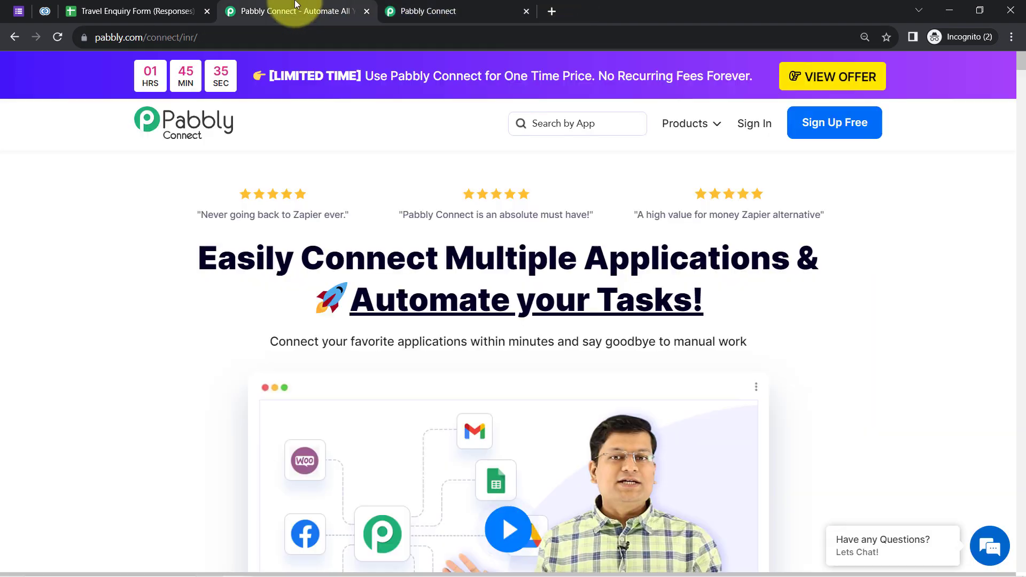
{"action": "left_click", "coordinate": [368, 11]}
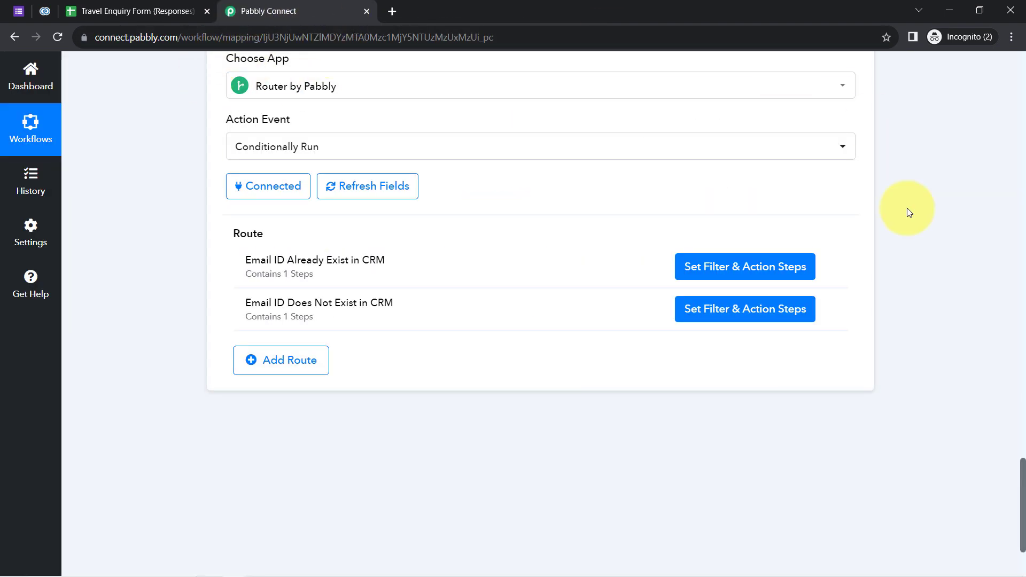
Collapse the Google Forms trigger step and bring up the Travel Enquiry Form's 19 responses.
{"action": "left_click_drag", "start_coordinate": [1021, 505], "coordinate": [1013, 75]}
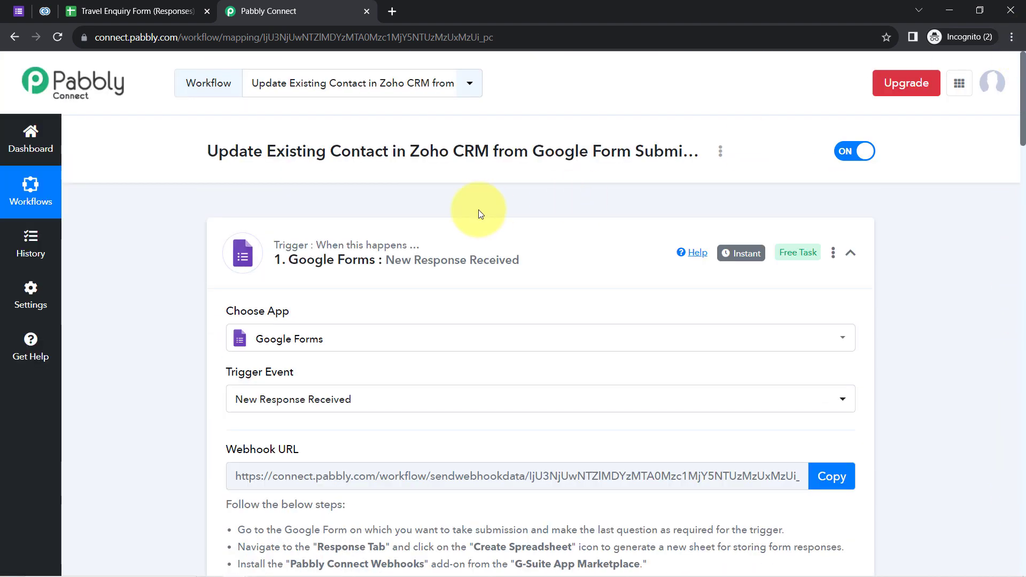
{"action": "left_click", "coordinate": [340, 256]}
{"action": "left_click", "coordinate": [297, 248]}
{"action": "left_click", "coordinate": [253, 258]}
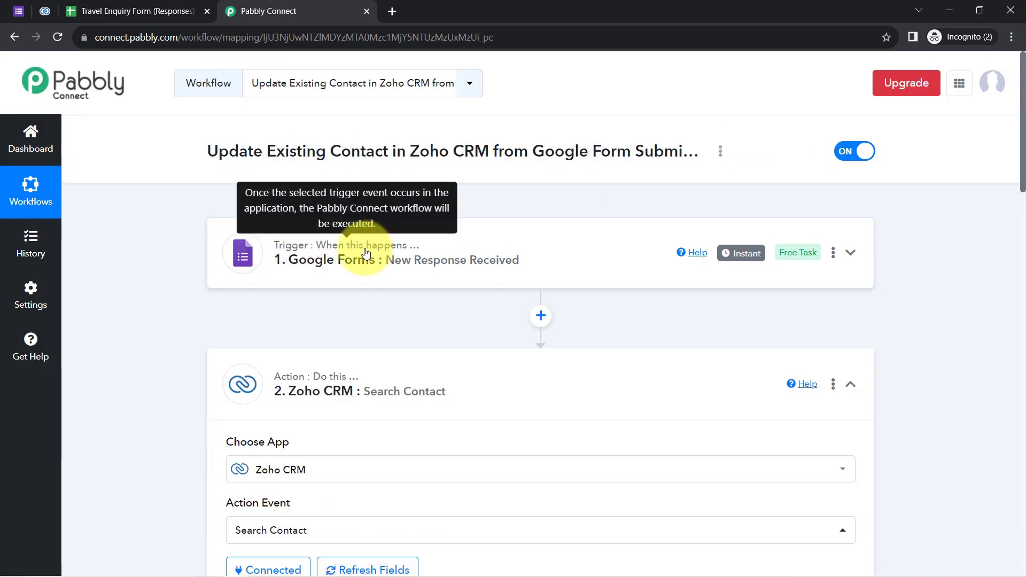
{"action": "left_click", "coordinate": [18, 11]}
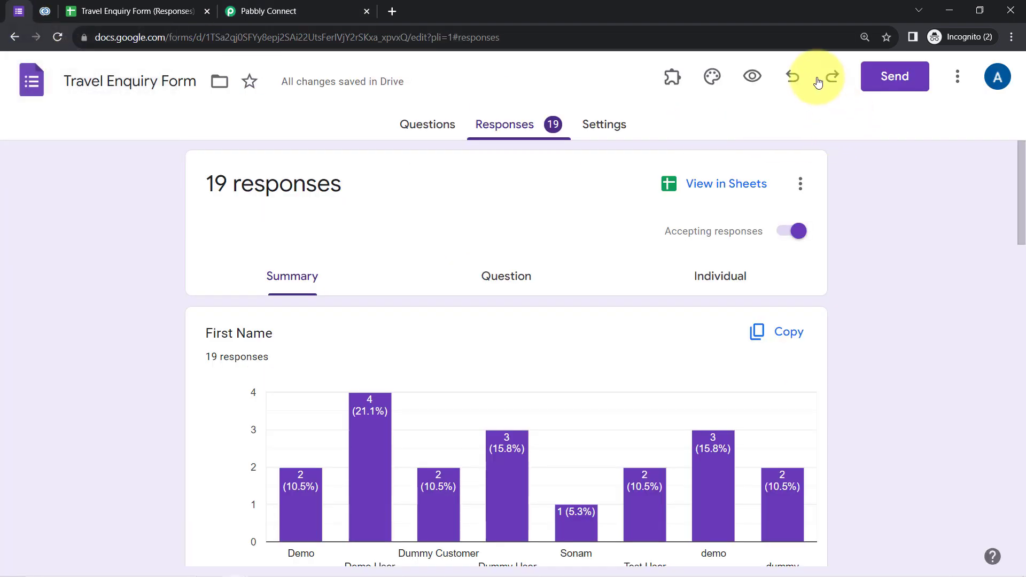
Open the live Travel Enquiry Form and enter the test customer's details and phone number.
{"action": "left_click", "coordinate": [753, 76]}
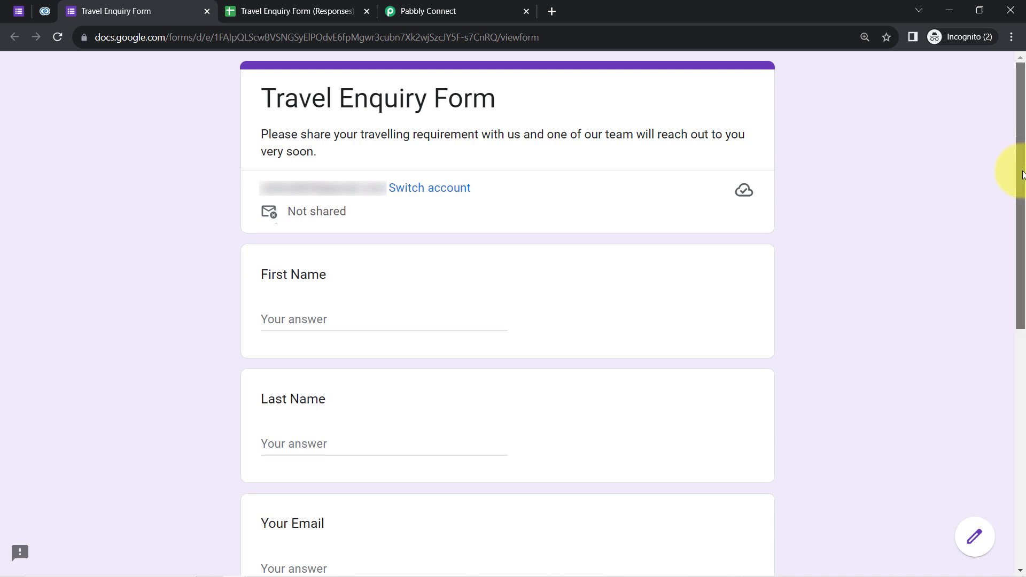
{"action": "left_click_drag", "start_coordinate": [1021, 171], "coordinate": [1018, 251]}
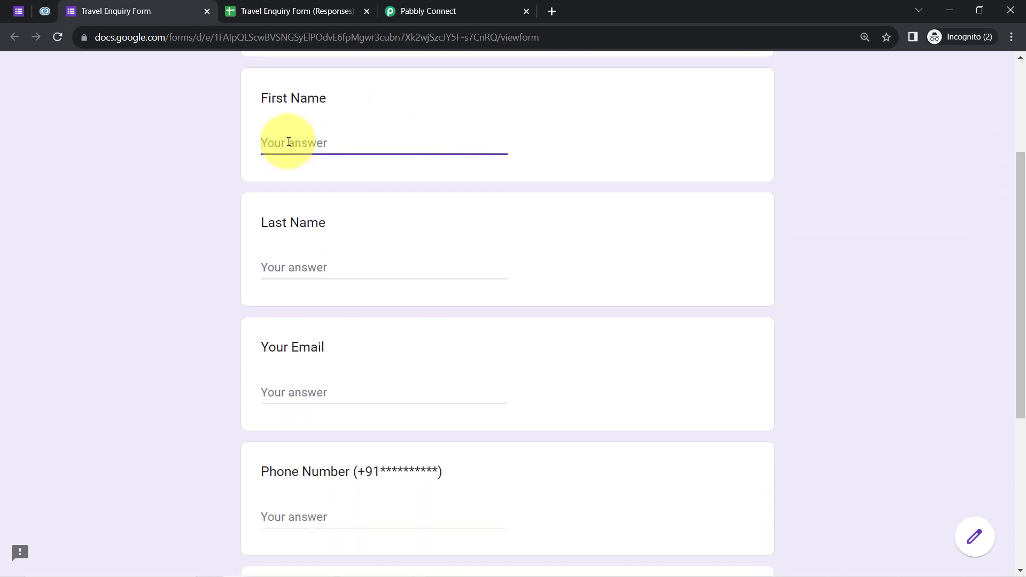
{"action": "key", "text": "Tab"}
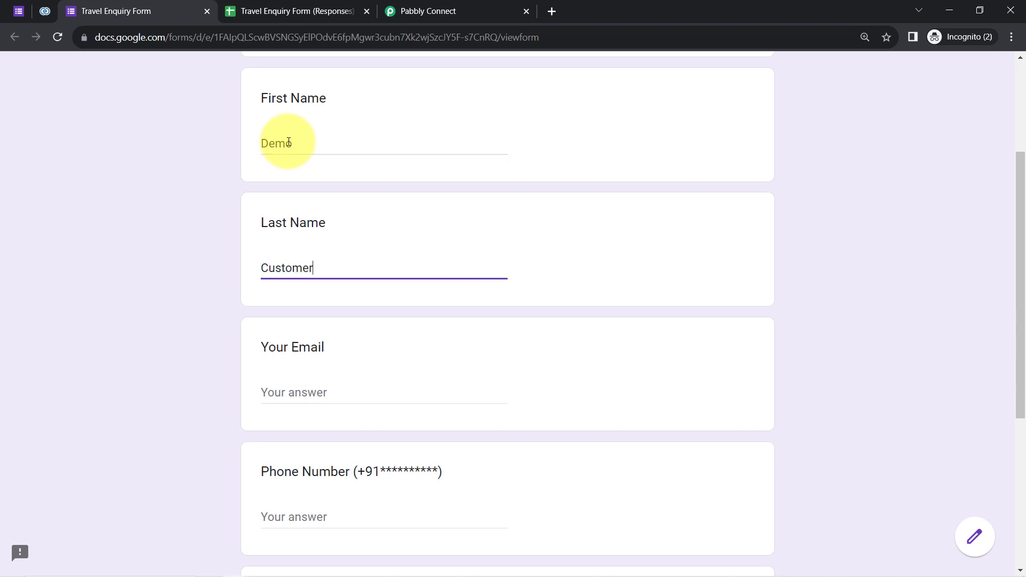
{"action": "key", "text": "Tab"}
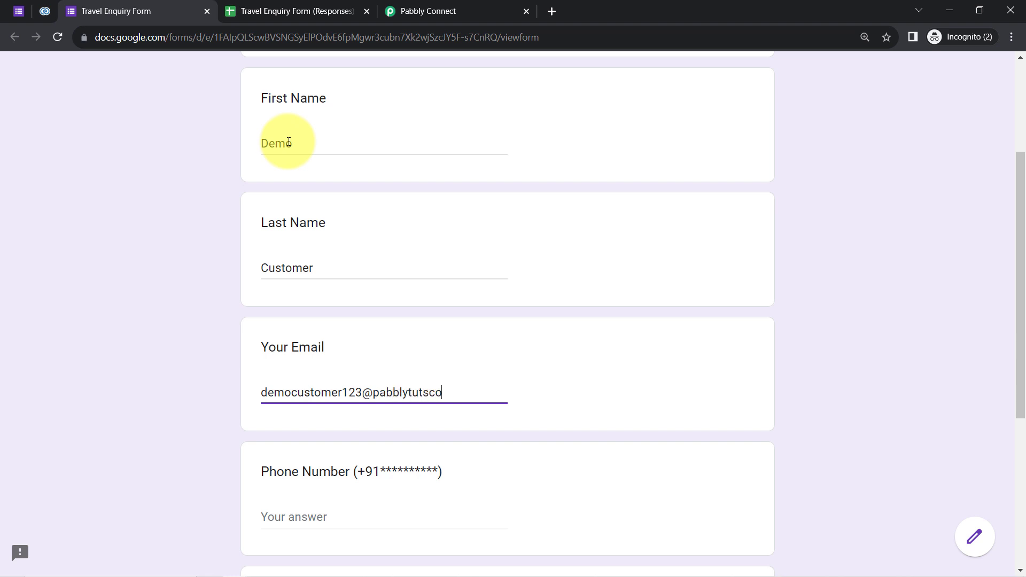
{"action": "key", "text": "Tab"}
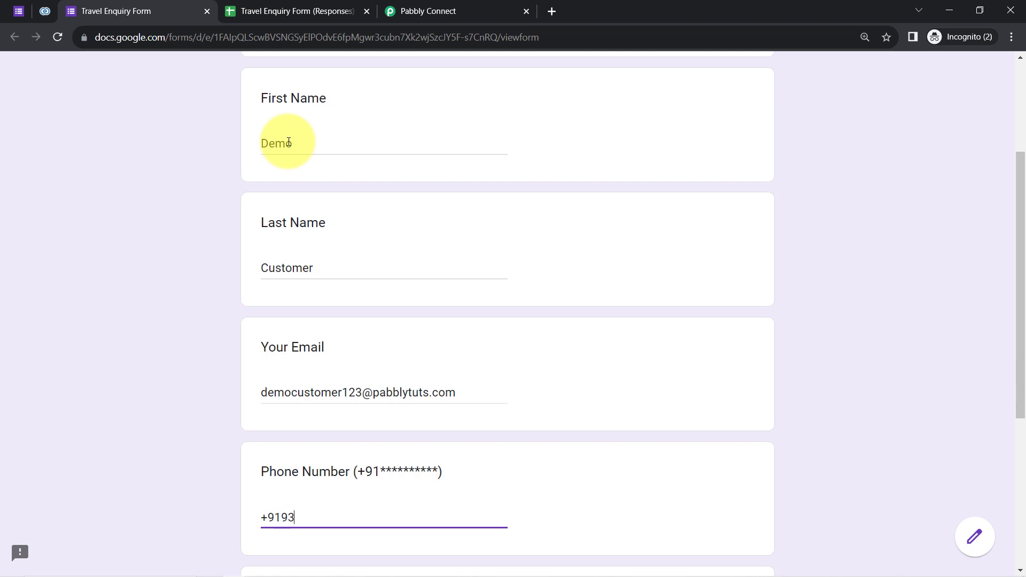
Choose Shimla-Manali as the destination and submit the form response.
{"action": "key", "text": "Tab"}
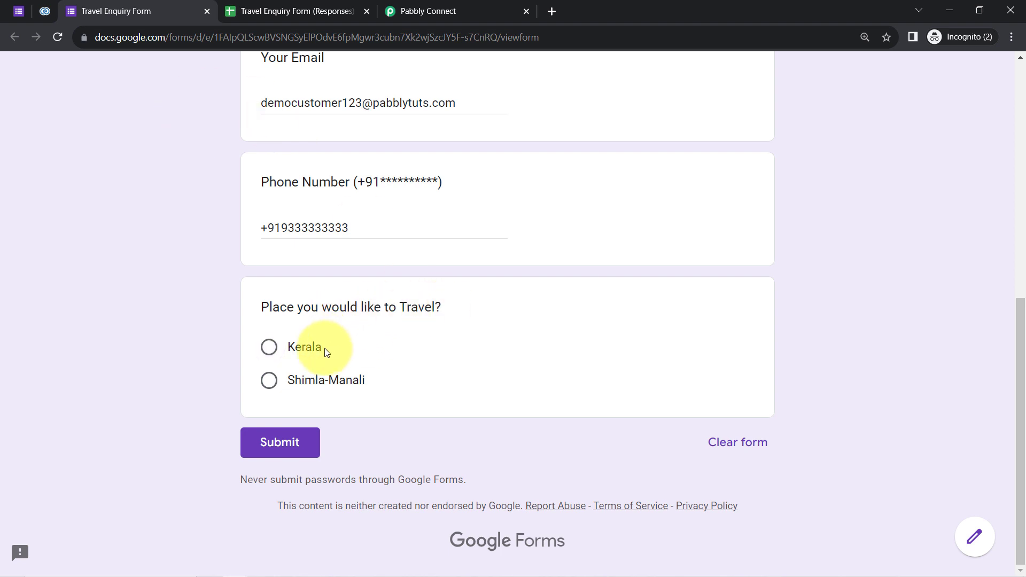
{"action": "left_click", "coordinate": [269, 380]}
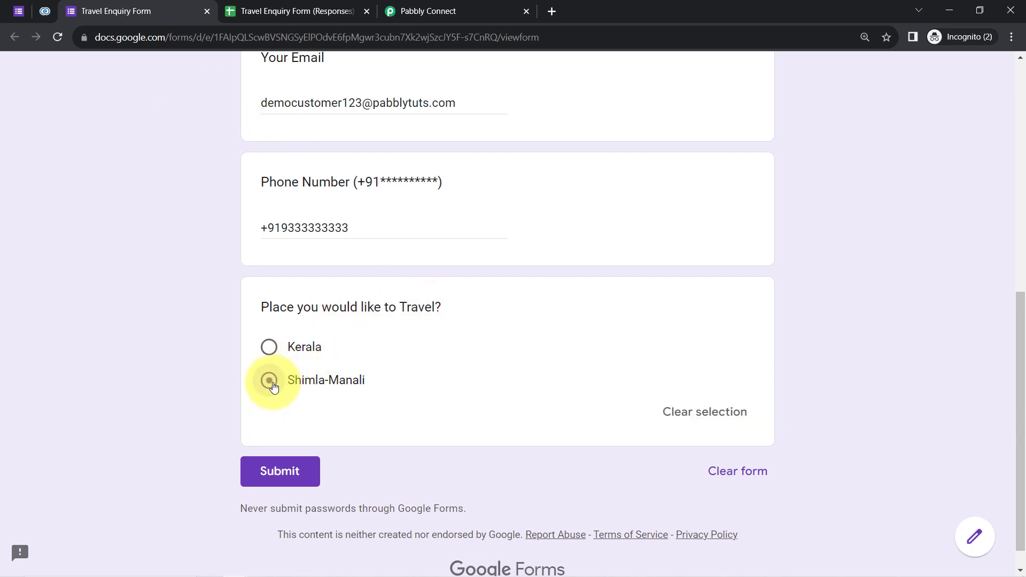
{"action": "left_click", "coordinate": [279, 473]}
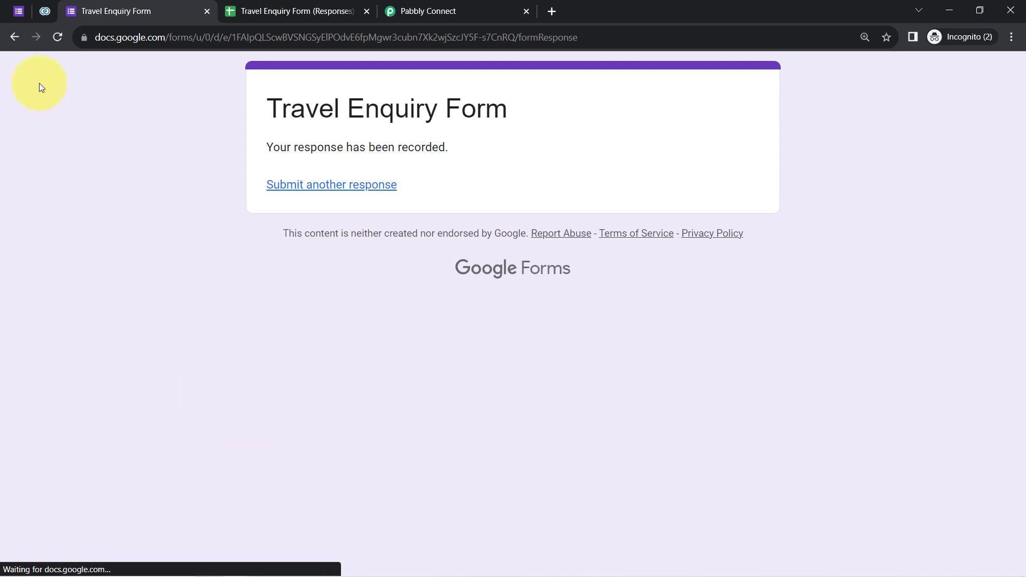
{"action": "left_click", "coordinate": [45, 11]}
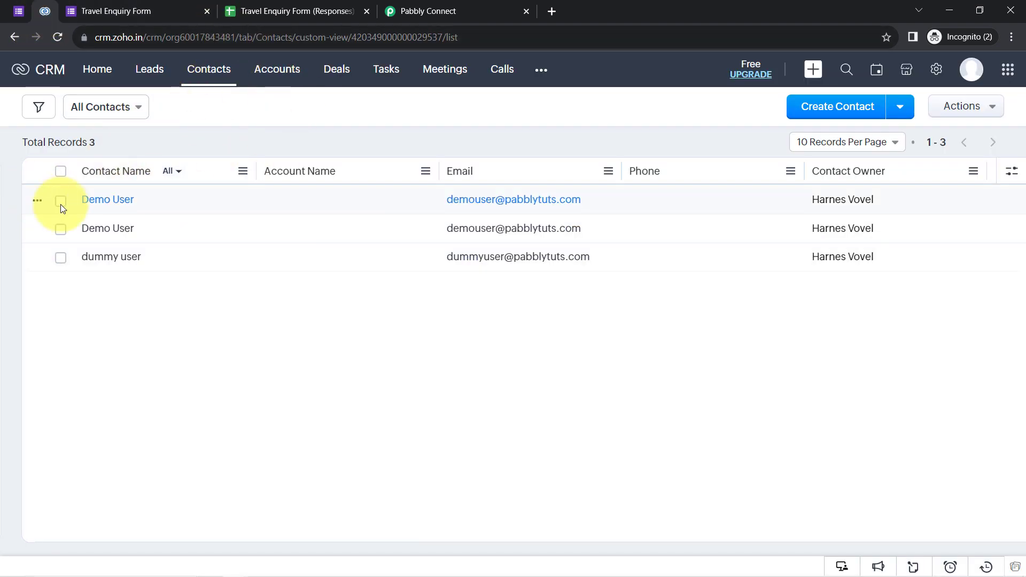
Reload the Zoho CRM contacts list twice; it still shows only three records.
{"action": "left_click", "coordinate": [54, 38]}
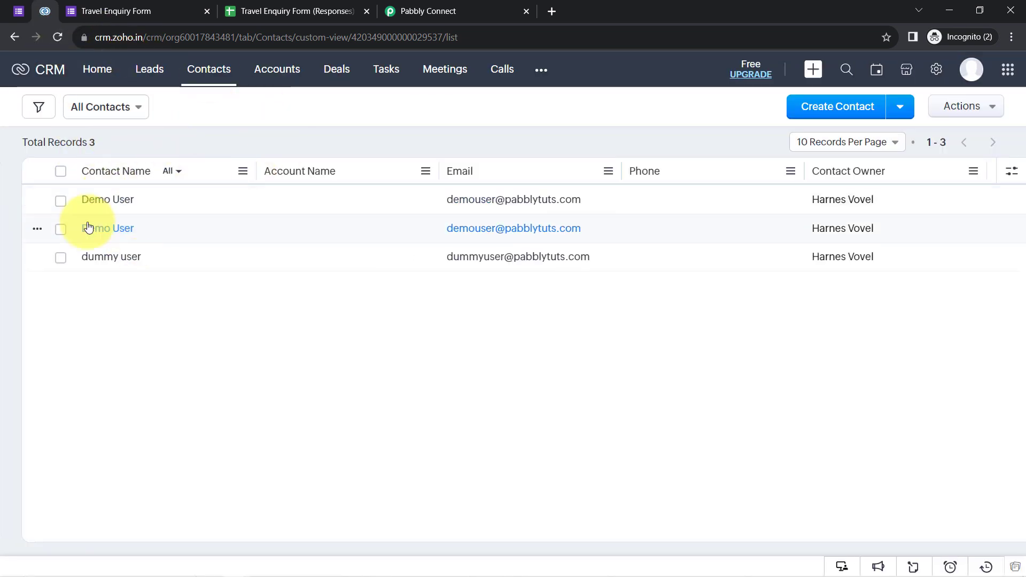
{"action": "left_click", "coordinate": [53, 37]}
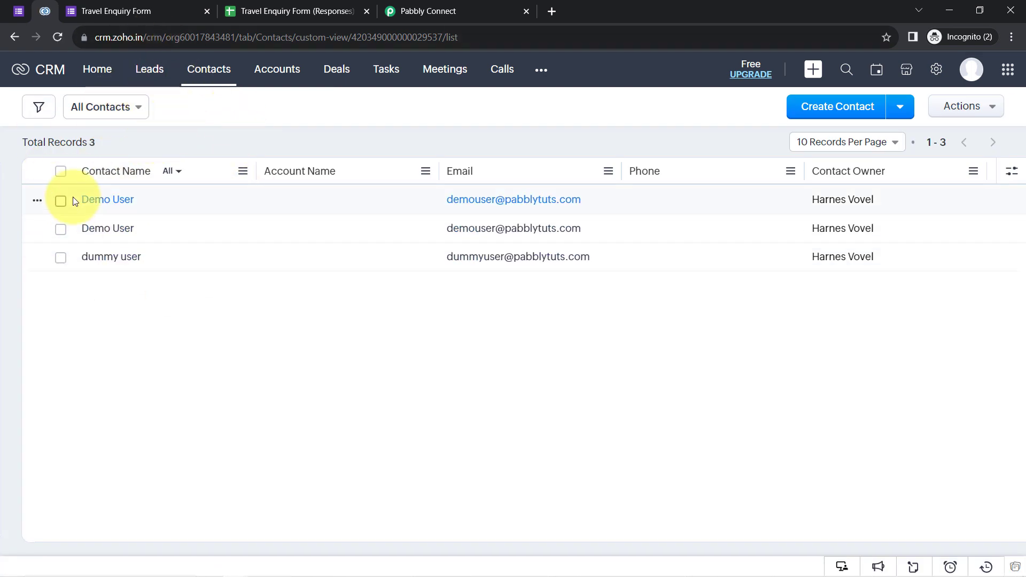
{"action": "left_click", "coordinate": [421, 7]}
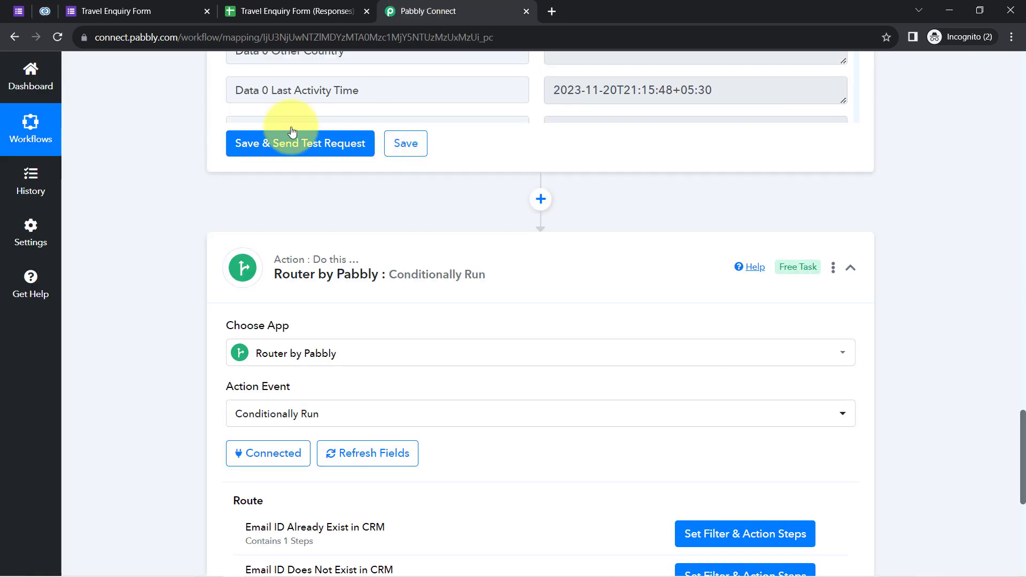
Open the 'Email ID Does Not Exist in CRM' route's steps and expand its filter.
{"action": "left_click_drag", "start_coordinate": [1024, 438], "coordinate": [995, 213]}
{"action": "scroll", "coordinate": [995, 213], "scroll_direction": "down", "scroll_amount": 15}
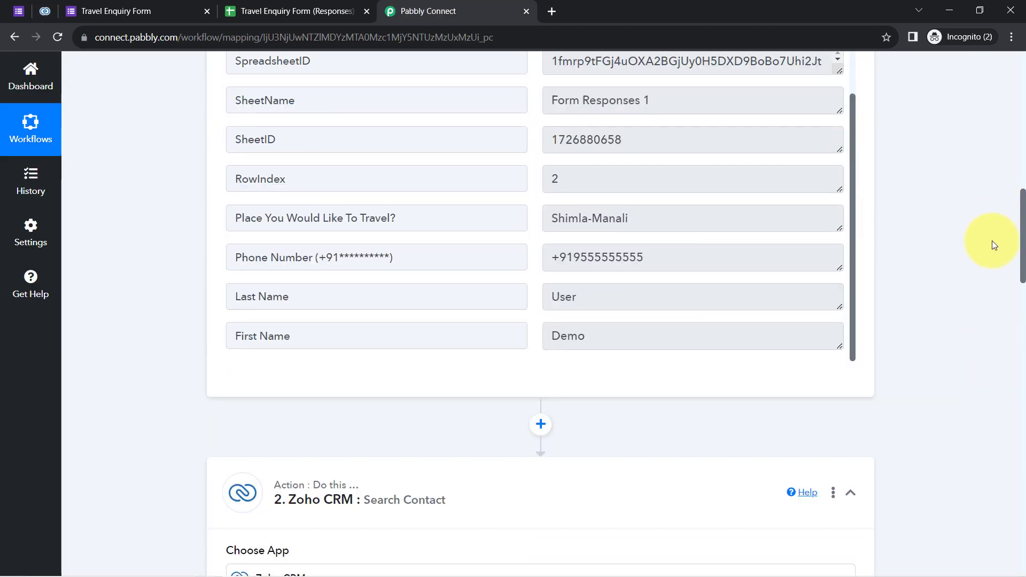
{"action": "scroll", "coordinate": [982, 412], "scroll_direction": "down", "scroll_amount": 9}
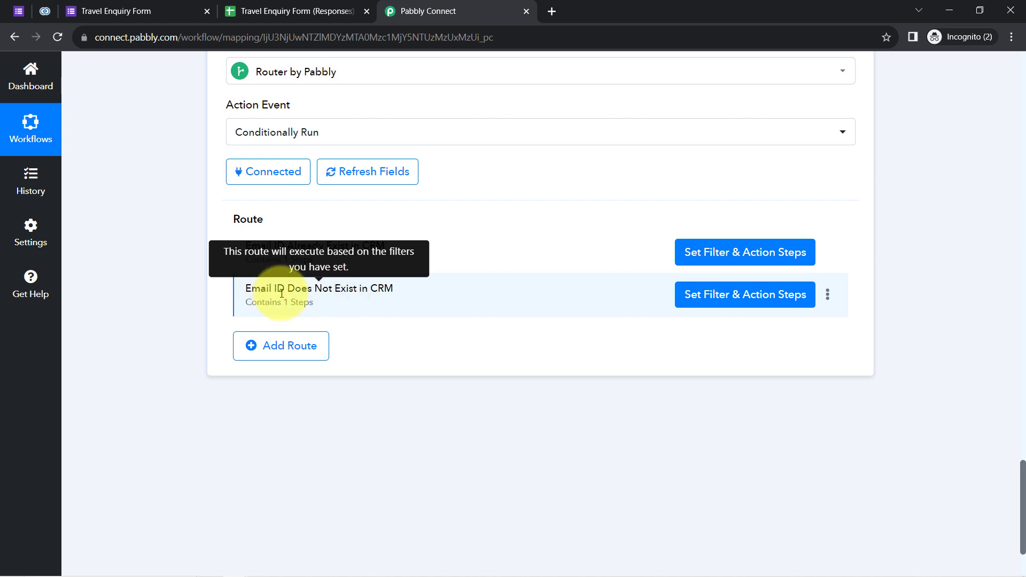
{"action": "left_click_drag", "start_coordinate": [276, 290], "coordinate": [378, 291]}
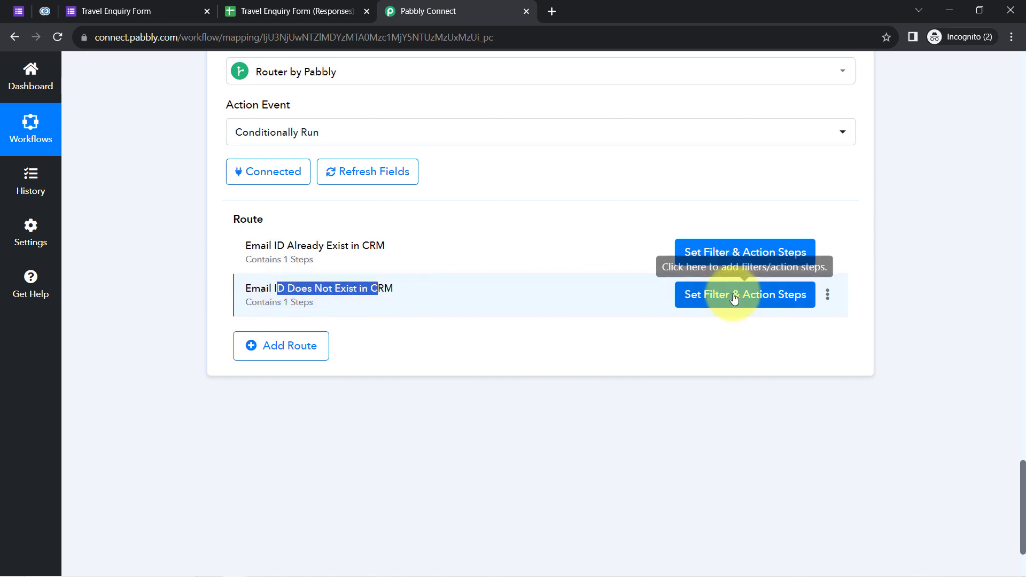
{"action": "left_click", "coordinate": [735, 297]}
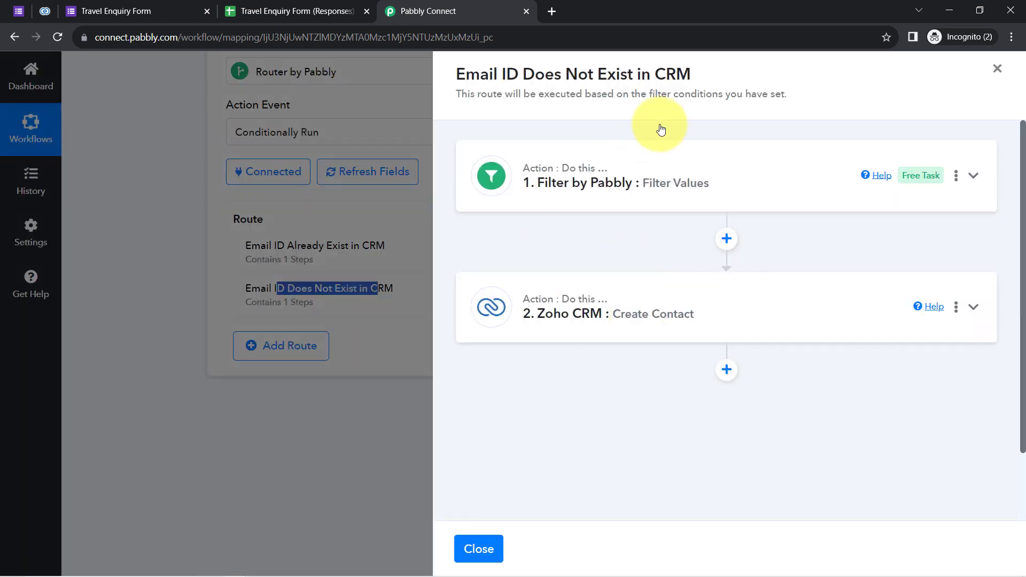
{"action": "left_click", "coordinate": [615, 183]}
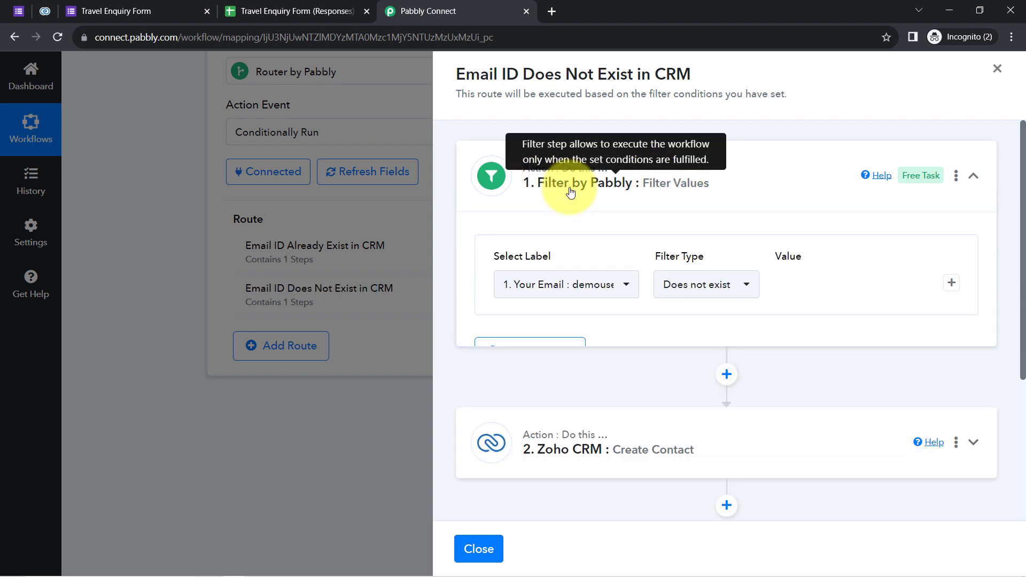
Set the filter label to the Zoho CRM search's '2. Data 0 Email' and test it: 'Condition is false'.
{"action": "left_click", "coordinate": [531, 292]}
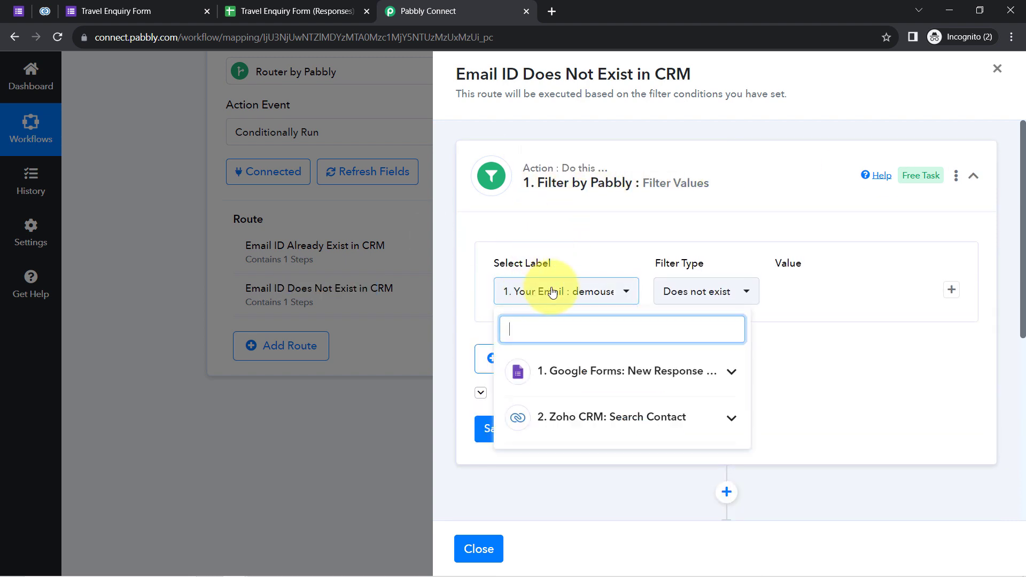
{"action": "left_click", "coordinate": [593, 296]}
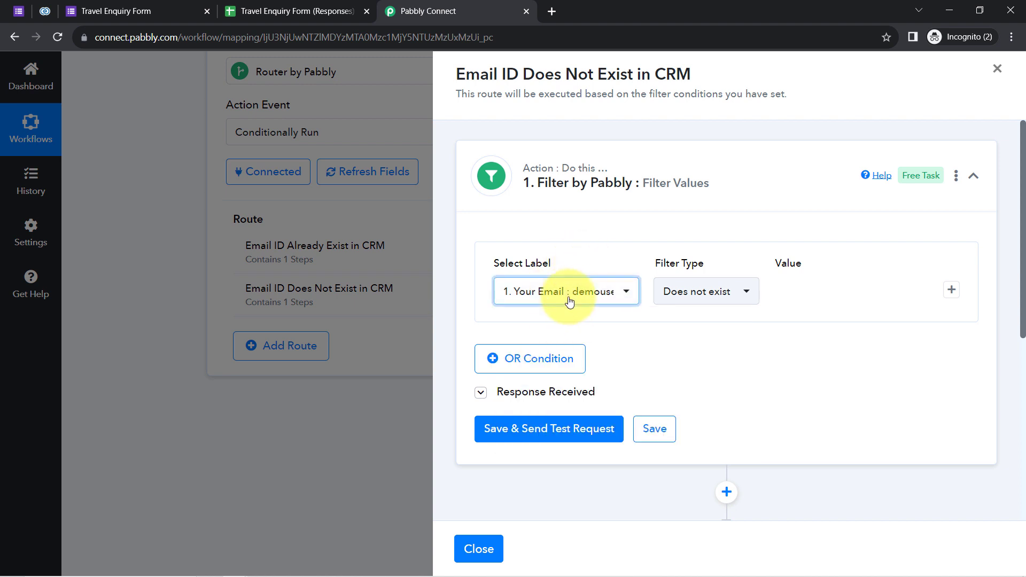
{"action": "left_click", "coordinate": [569, 302]}
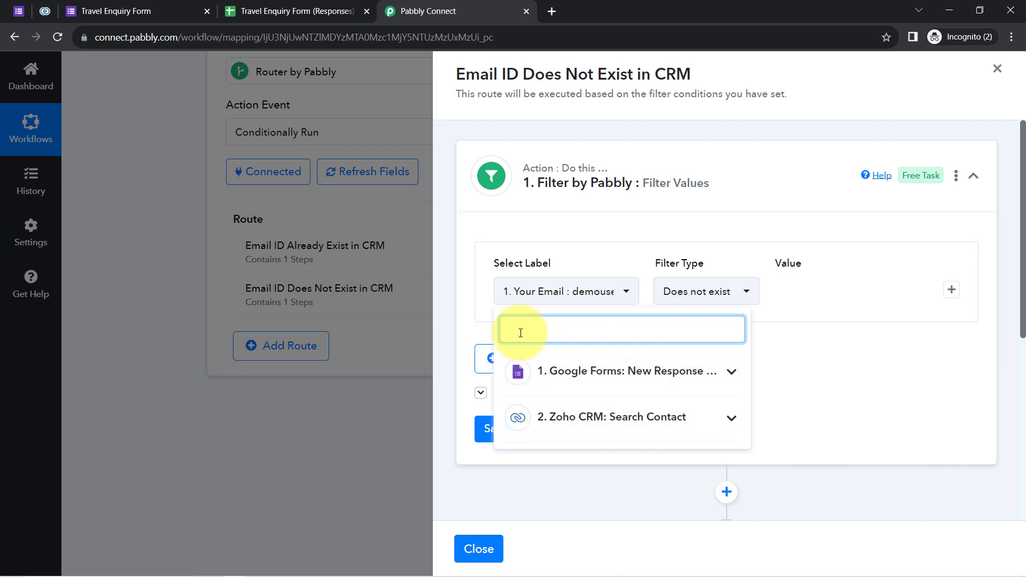
{"action": "left_click", "coordinate": [593, 417]}
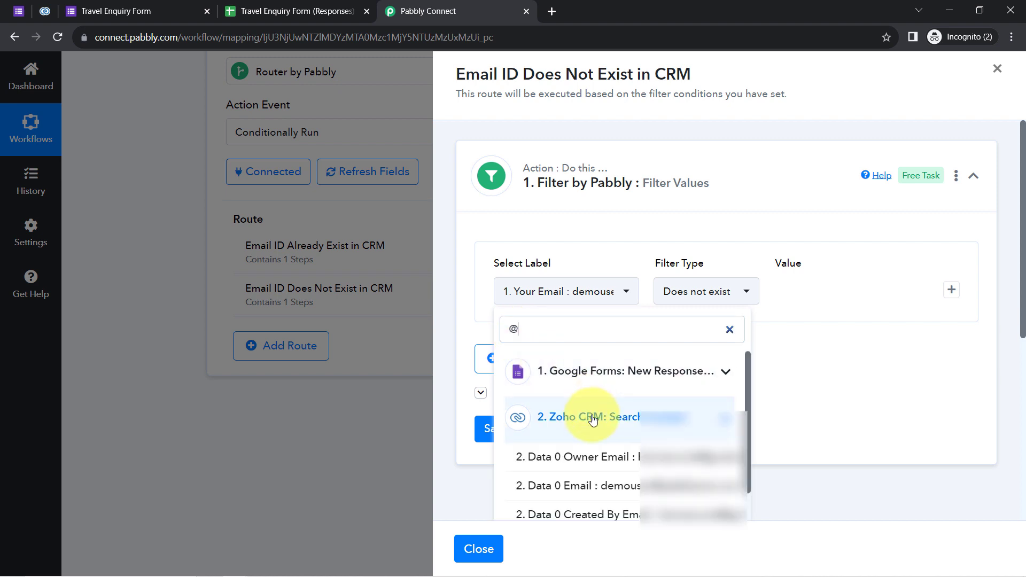
{"action": "left_click_drag", "start_coordinate": [748, 409], "coordinate": [749, 490]}
{"action": "left_click", "coordinate": [579, 453]}
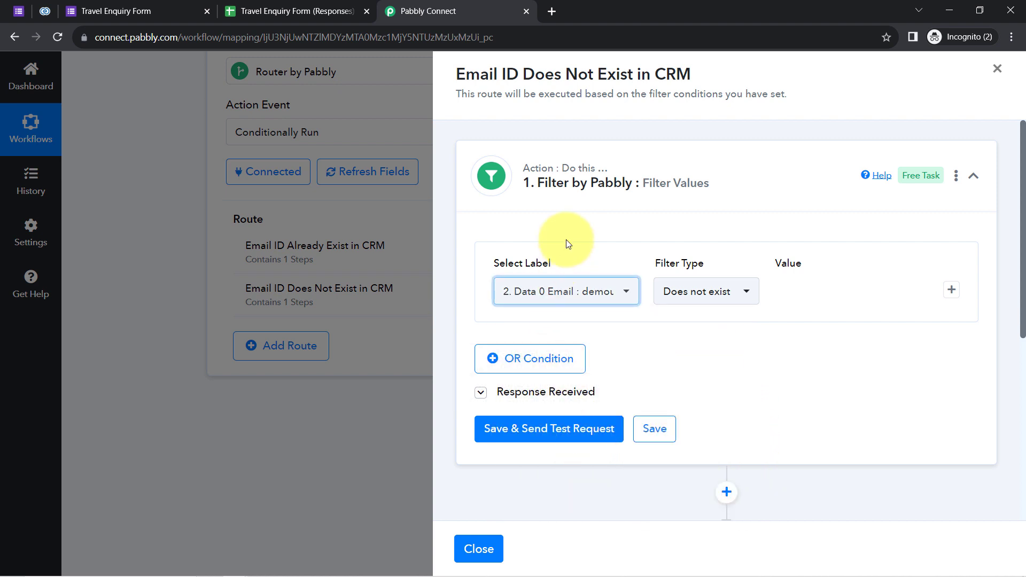
{"action": "left_click", "coordinate": [527, 417]}
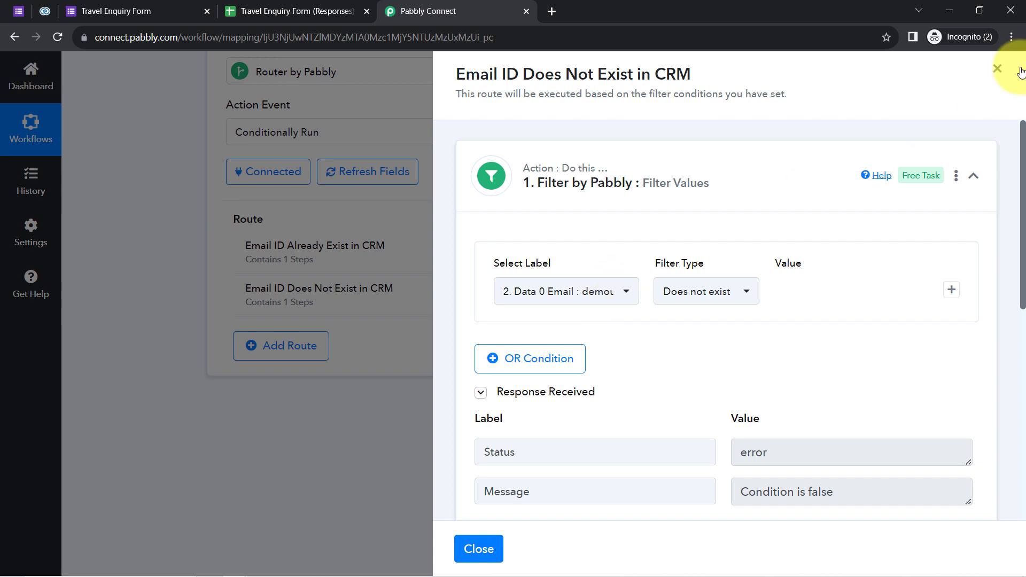
{"action": "left_click", "coordinate": [997, 69]}
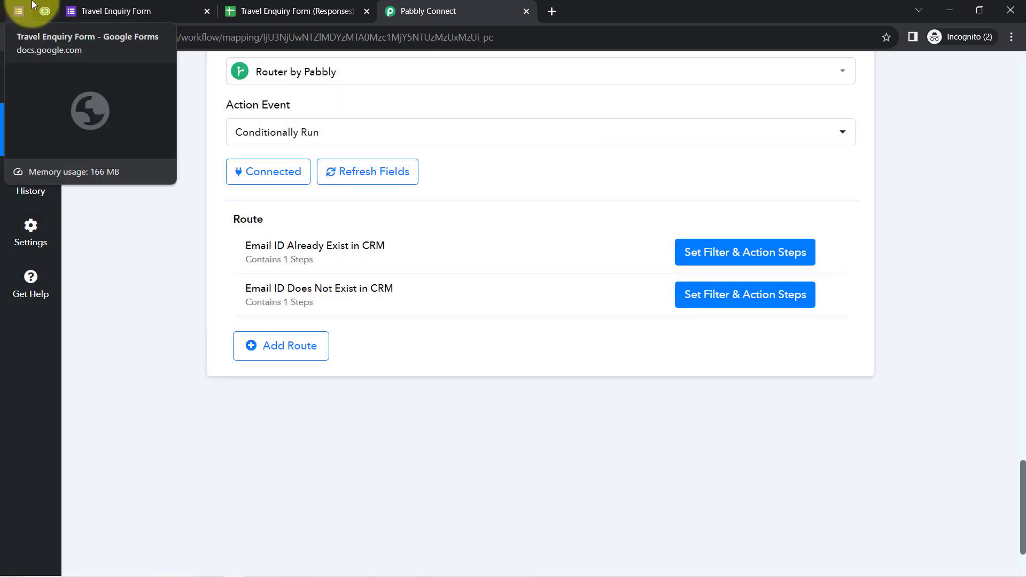
Fill in another Travel Enquiry Form response choosing Shimla-Manali and submit it.
{"action": "left_click", "coordinate": [98, 6]}
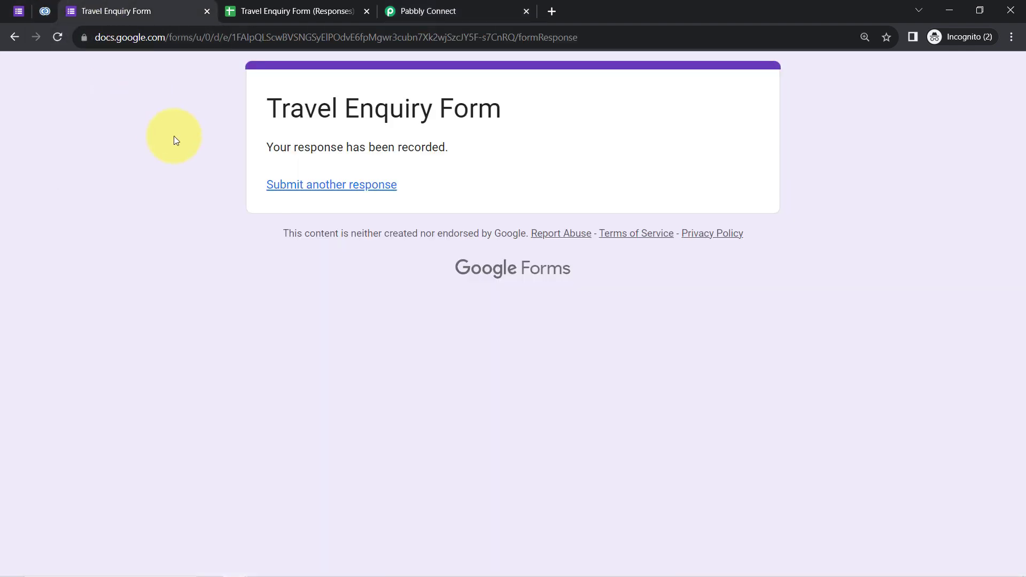
{"action": "left_click", "coordinate": [289, 186]}
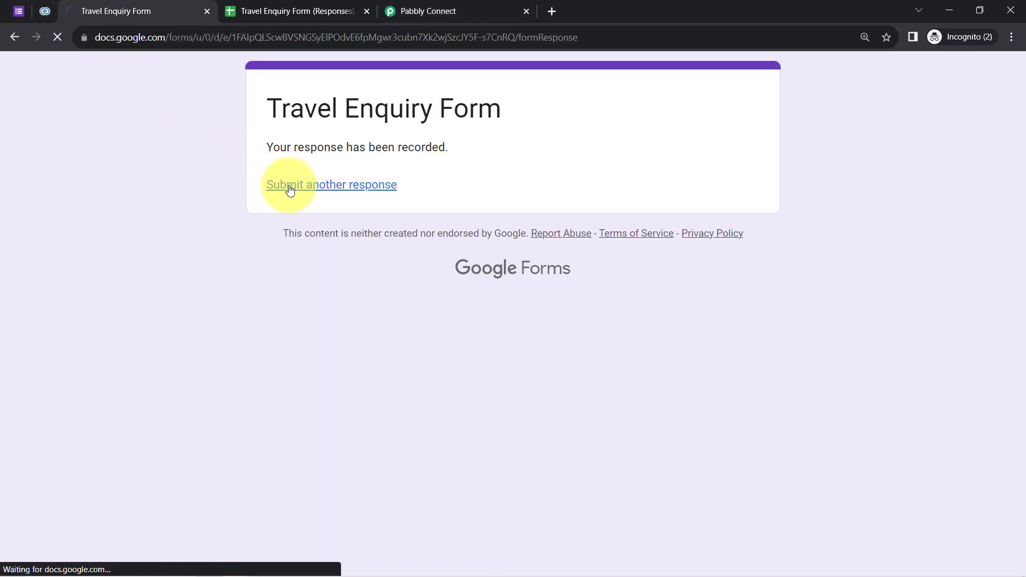
{"action": "scroll", "coordinate": [1021, 171], "scroll_direction": "down", "scroll_amount": 3}
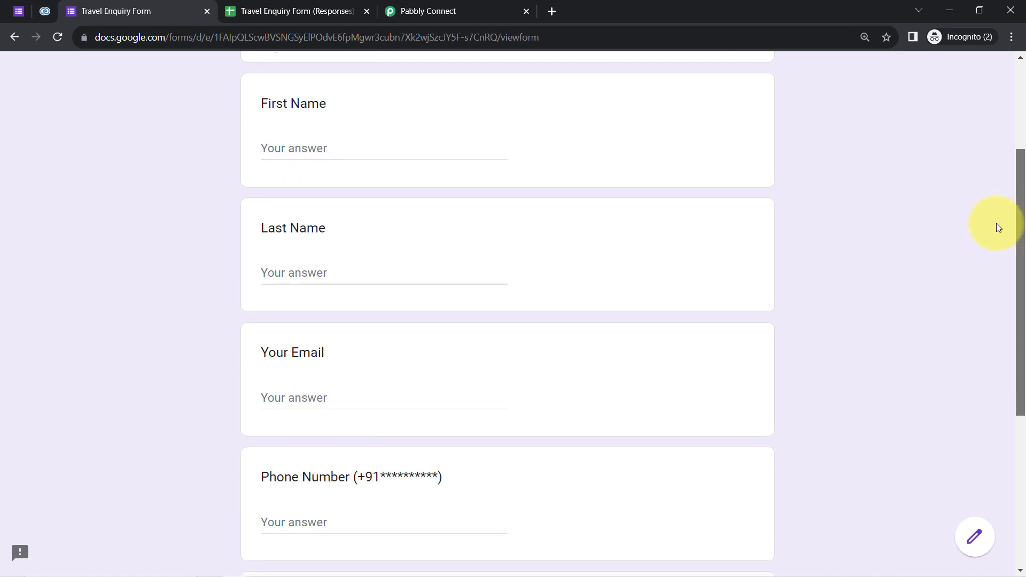
{"action": "left_click", "coordinate": [298, 145]}
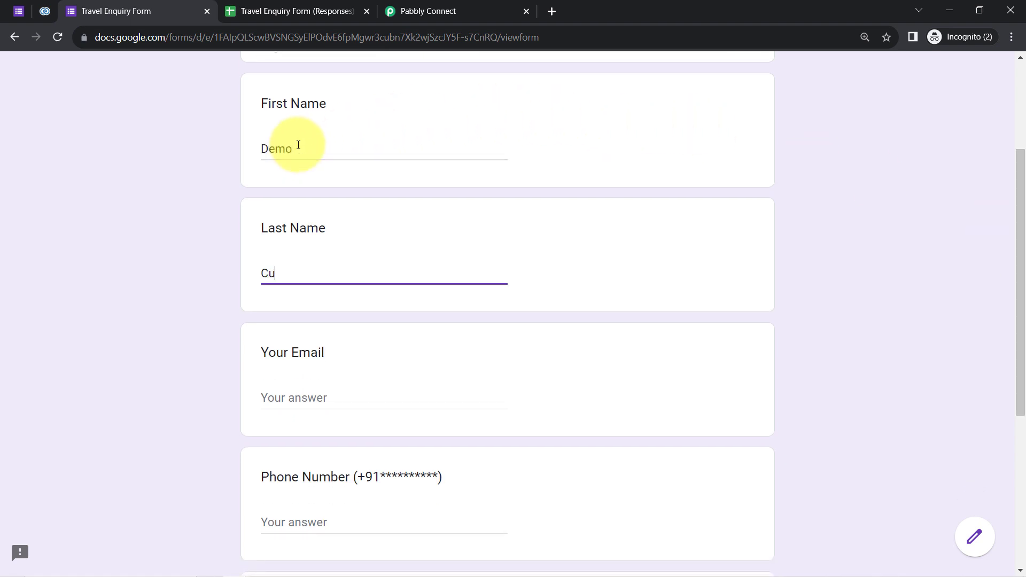
{"action": "key", "text": "Tab"}
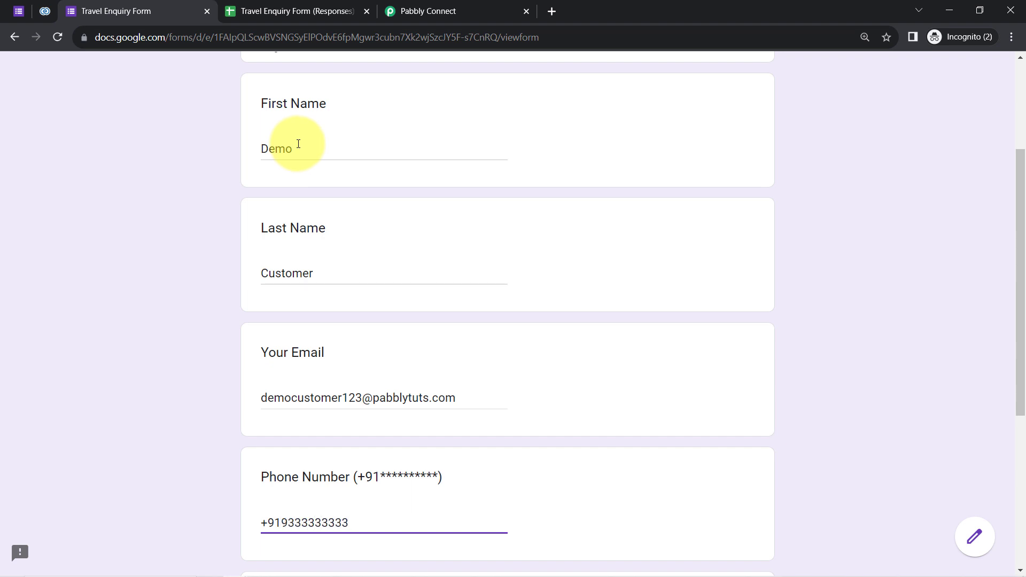
{"action": "left_click_drag", "start_coordinate": [1018, 172], "coordinate": [1010, 321]}
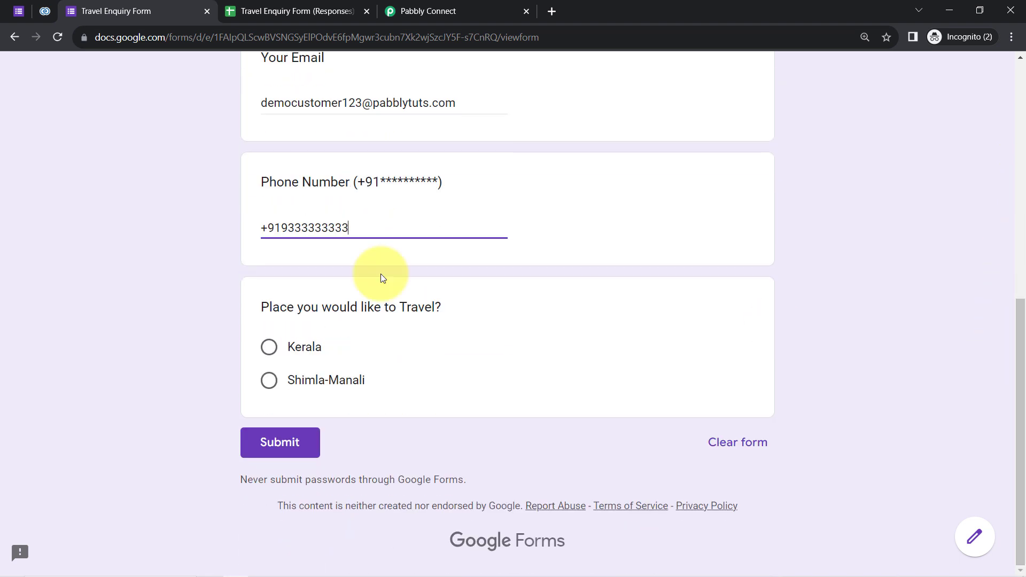
{"action": "left_click", "coordinate": [269, 380]}
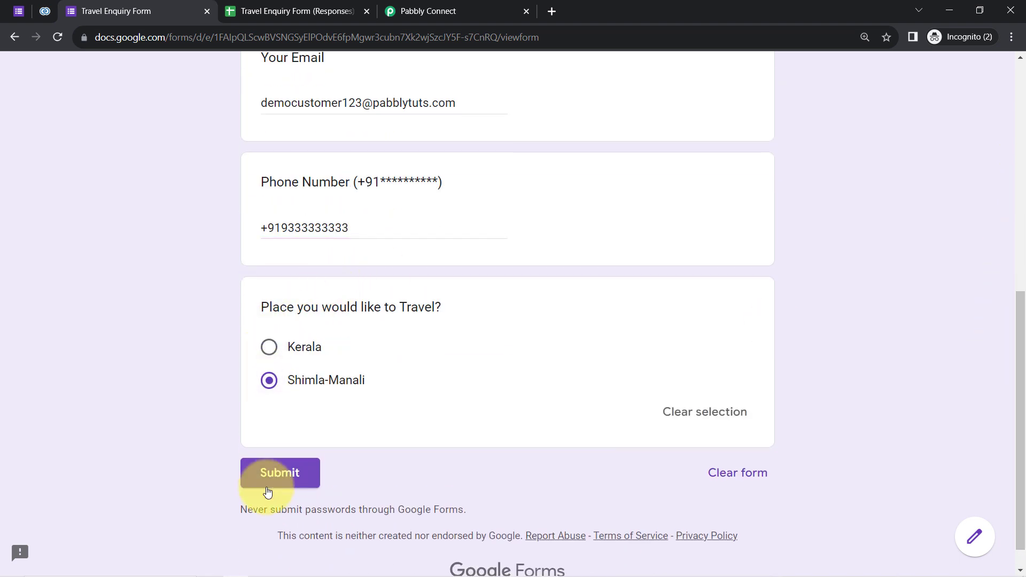
{"action": "left_click", "coordinate": [262, 484]}
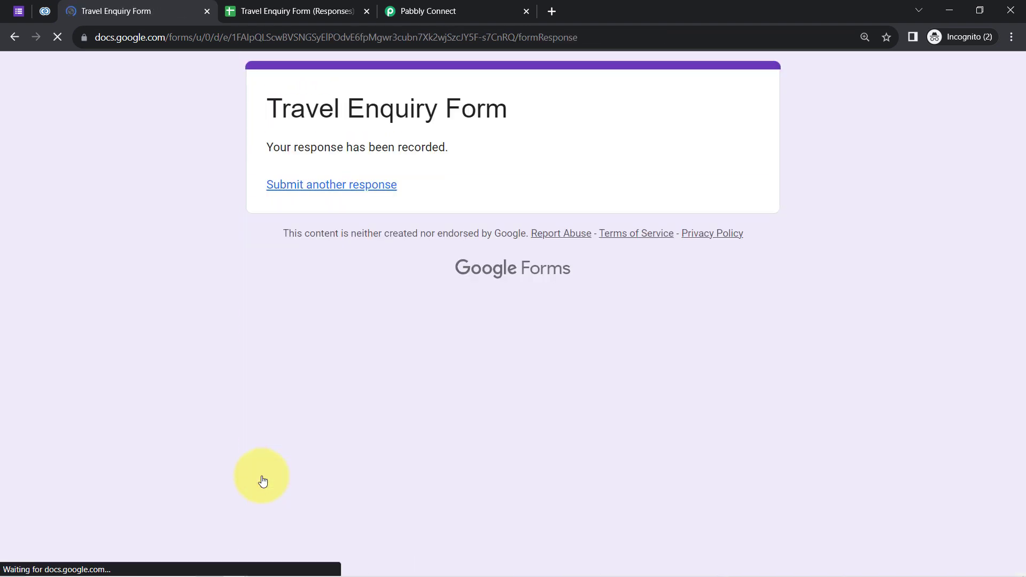
{"action": "left_click", "coordinate": [45, 11]}
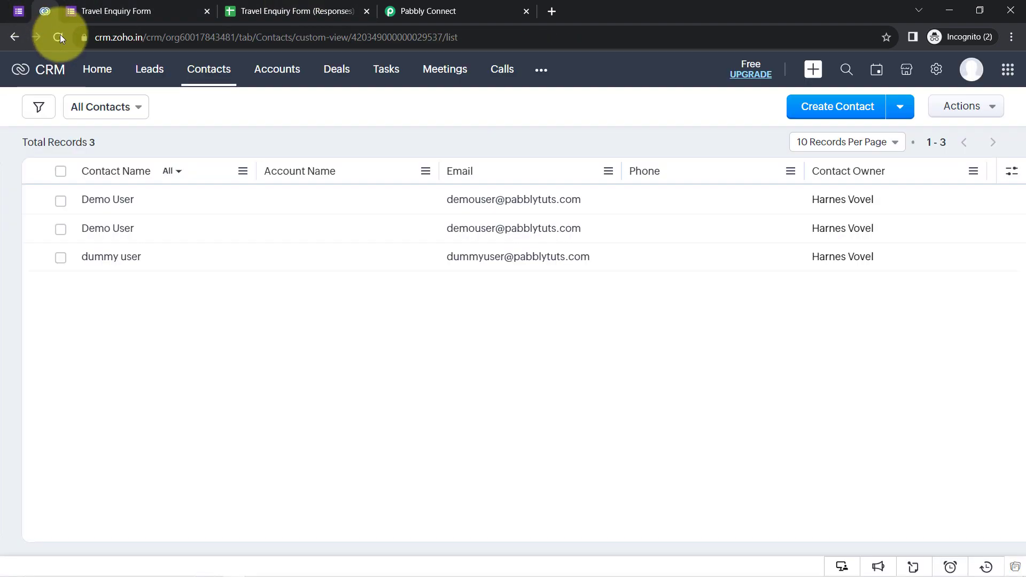
Reload Zoho CRM to show 4 contacts and inspect the new Demo Customer record.
{"action": "left_click", "coordinate": [58, 37]}
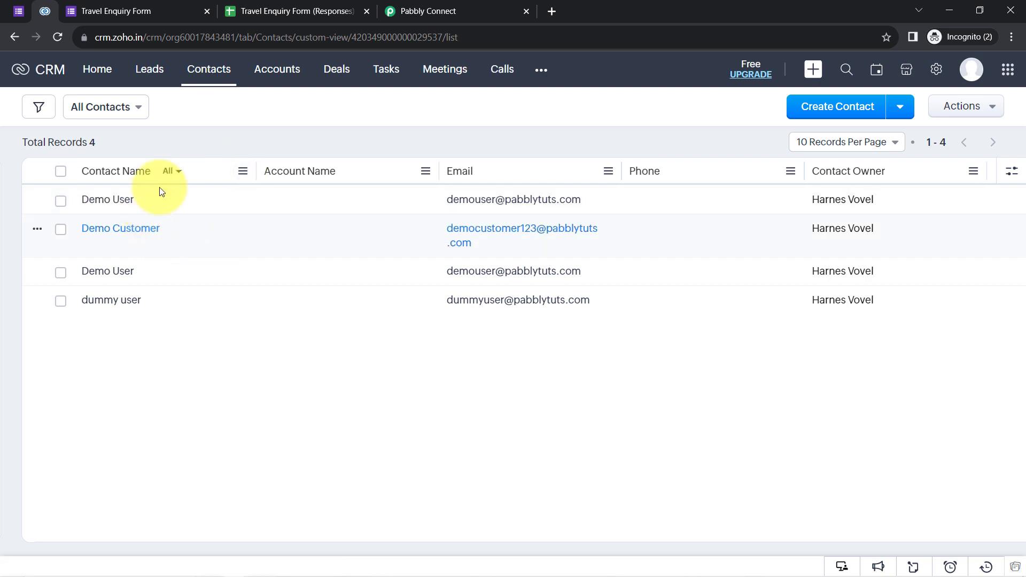
{"action": "left_click", "coordinate": [111, 234]}
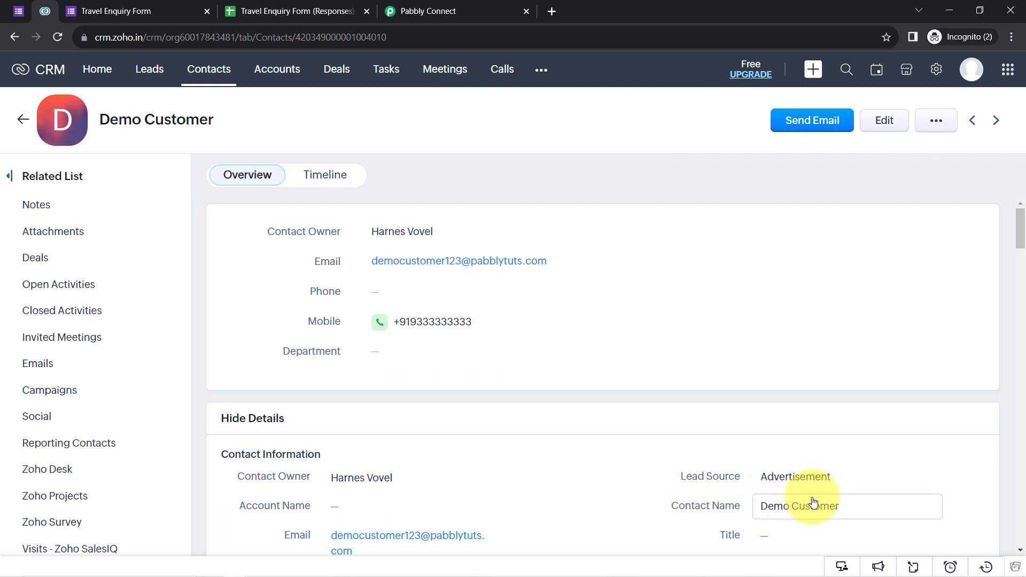
{"action": "left_click", "coordinate": [202, 74]}
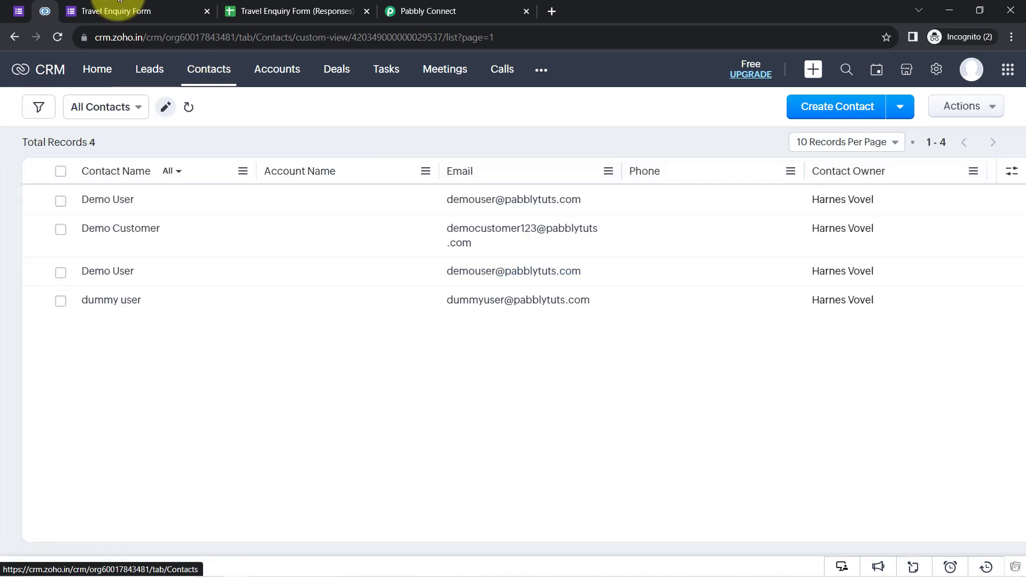
{"action": "left_click", "coordinate": [123, 11]}
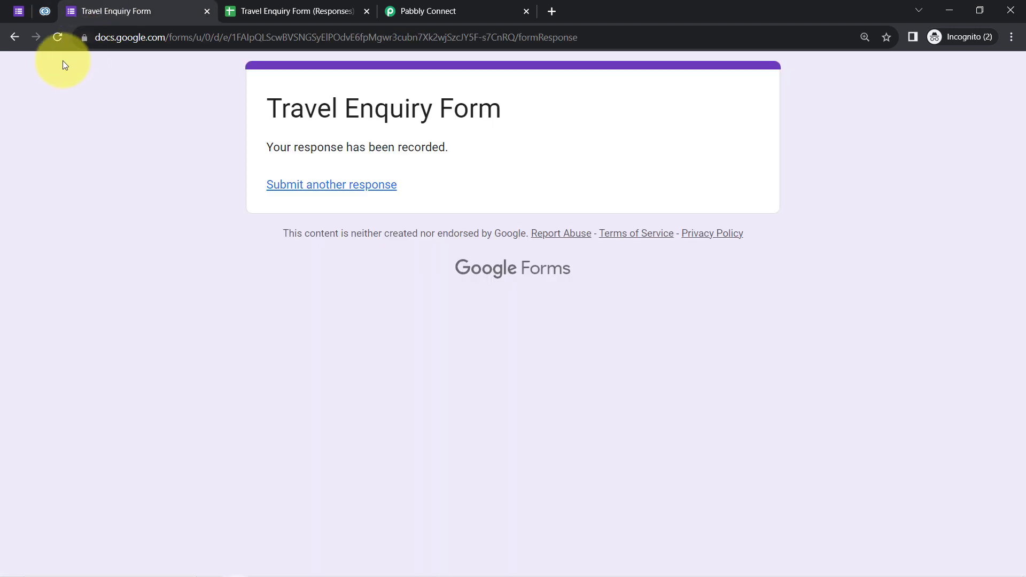
Submit another Demo Customer response with an edited phone number and Kerala as the destination.
{"action": "left_click", "coordinate": [321, 184]}
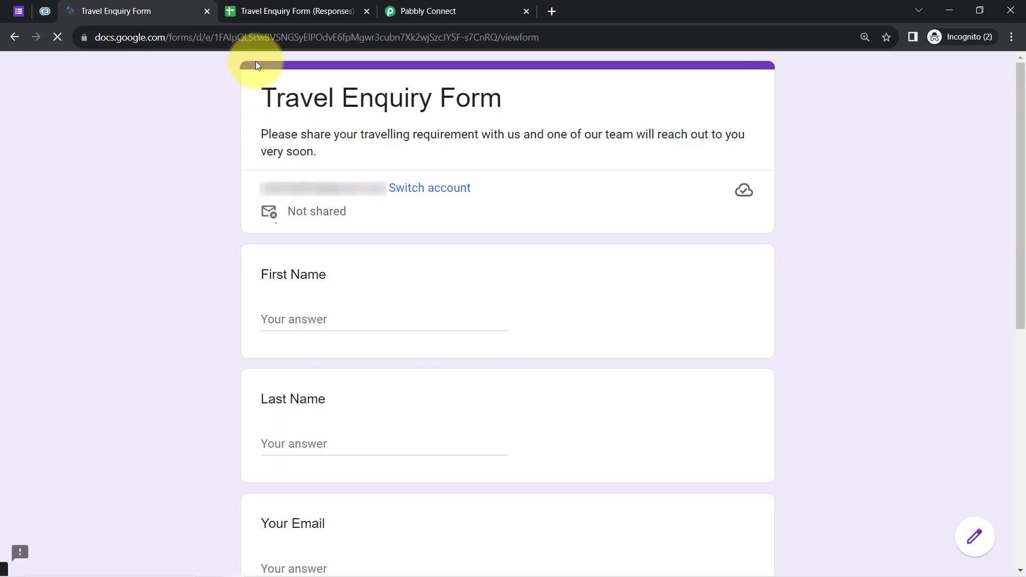
{"action": "left_click", "coordinate": [45, 11]}
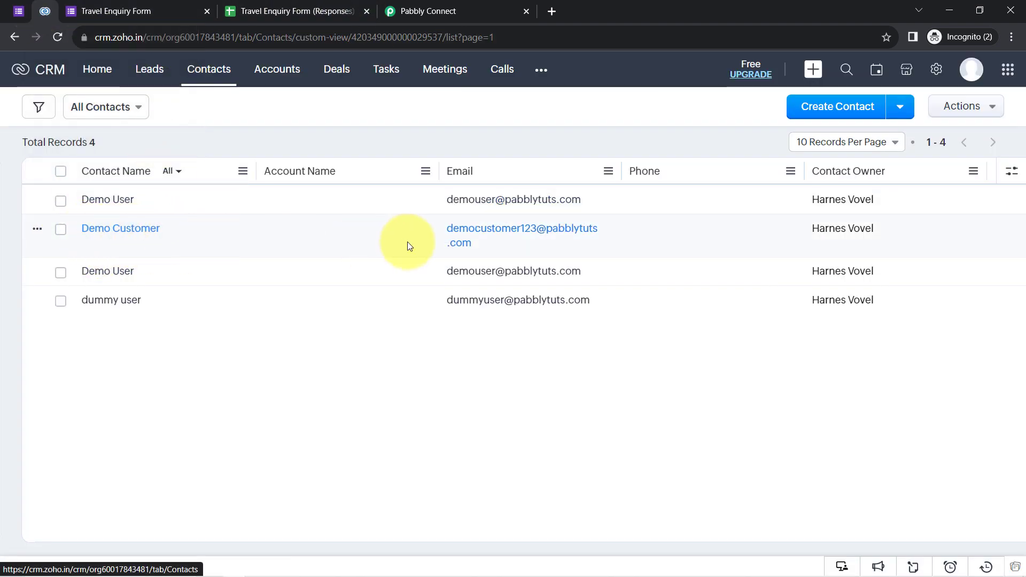
{"action": "left_click", "coordinate": [117, 11]}
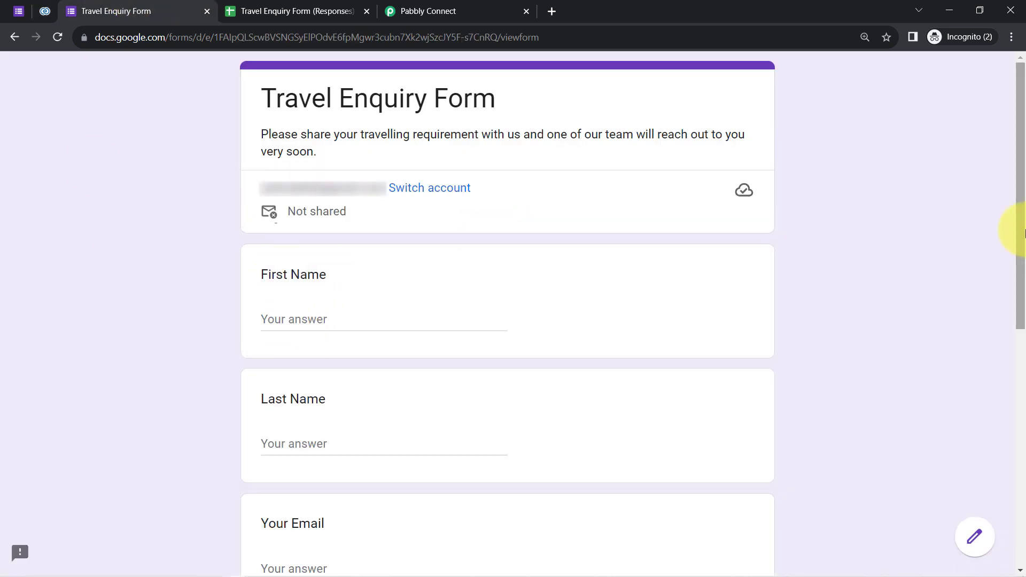
{"action": "scroll", "coordinate": [1010, 257], "scroll_direction": "down", "scroll_amount": 3}
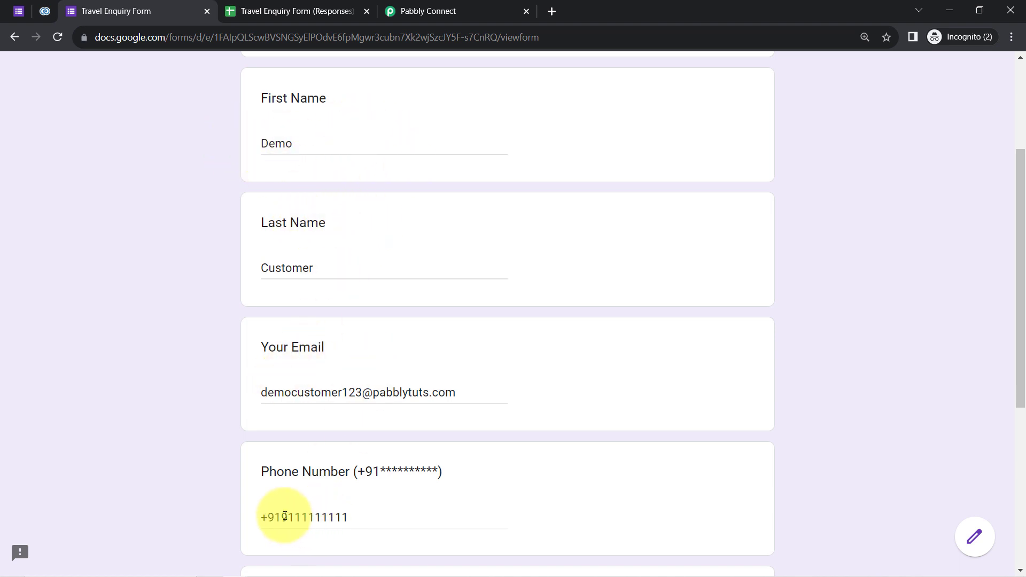
{"action": "left_click_drag", "start_coordinate": [285, 516], "coordinate": [350, 517]}
{"action": "left_click", "coordinate": [95, 381]}
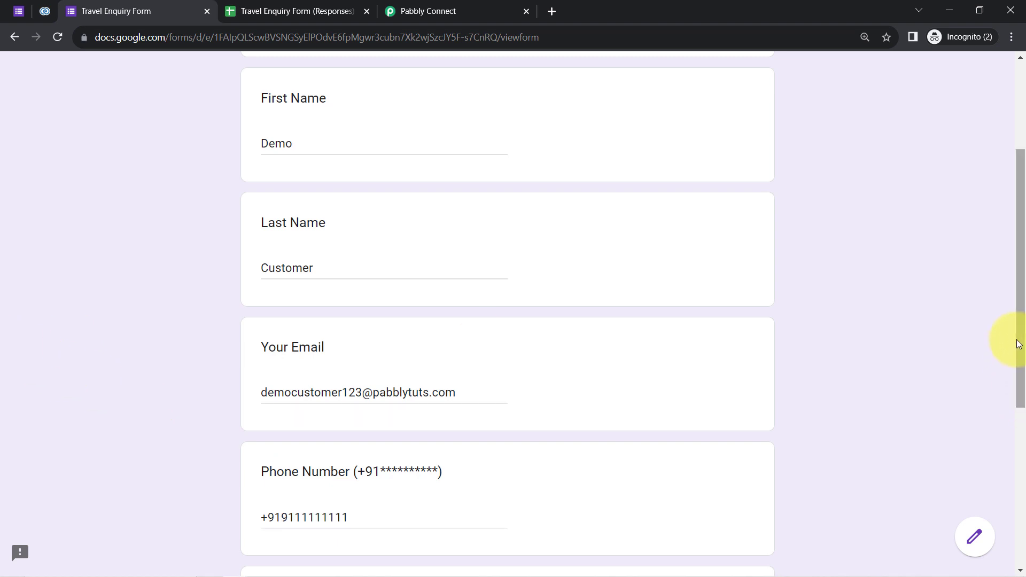
{"action": "left_click_drag", "start_coordinate": [1018, 344], "coordinate": [1015, 490]}
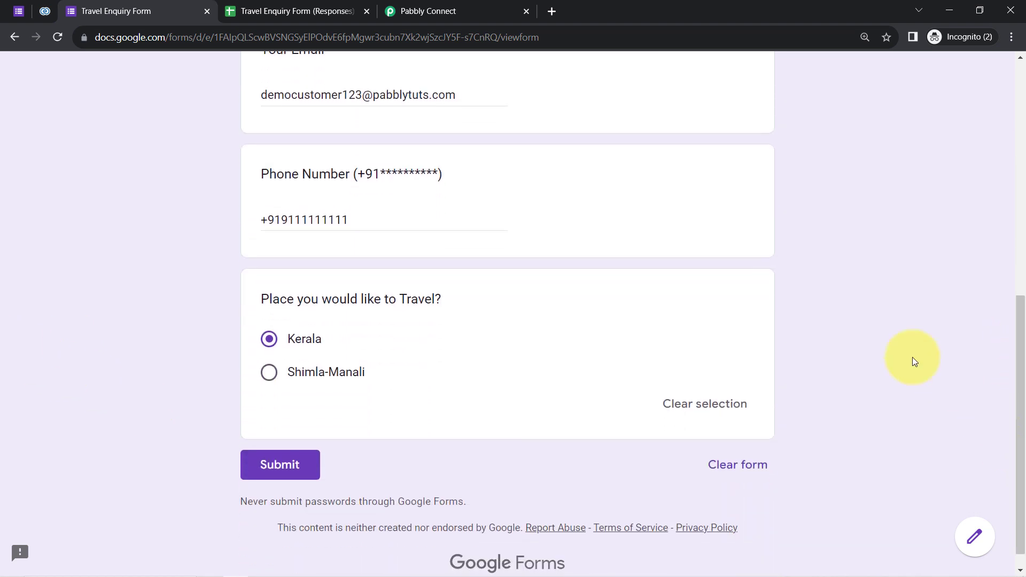
{"action": "left_click", "coordinate": [279, 465]}
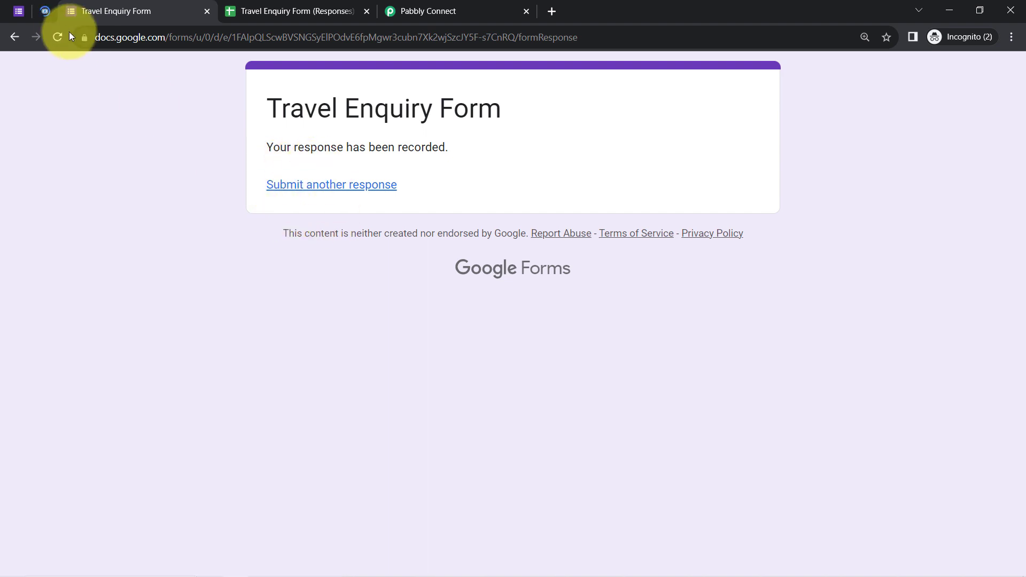
{"action": "left_click", "coordinate": [49, 17]}
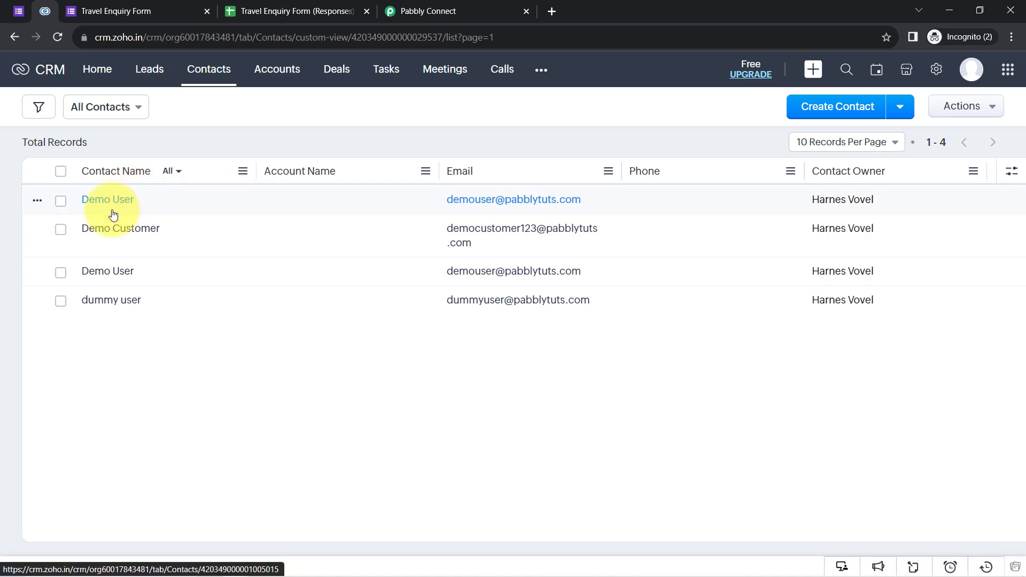
Check the Demo Customer record's updated mobile number, then close both Google Forms tabs.
{"action": "left_click", "coordinate": [123, 232]}
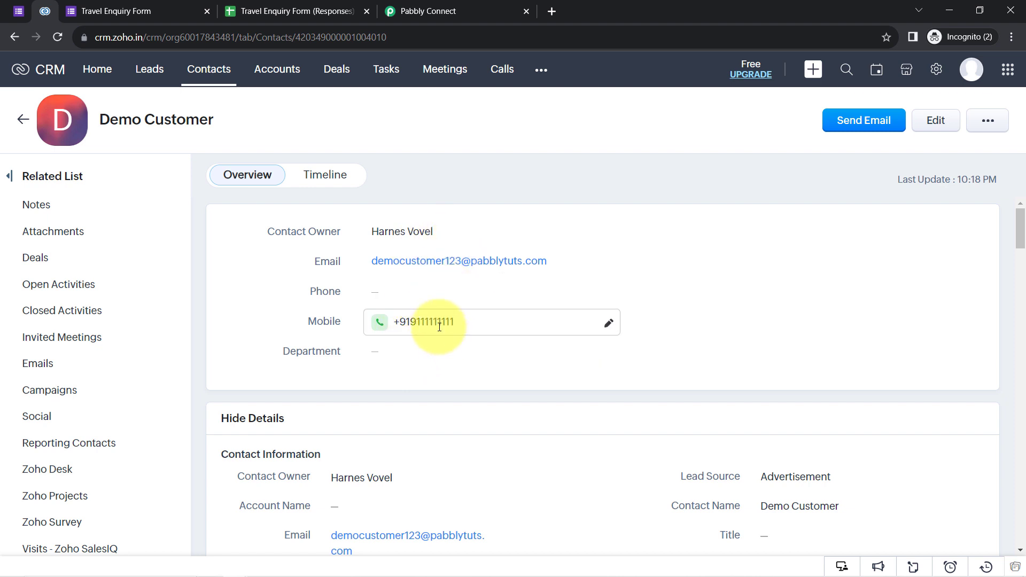
{"action": "left_click", "coordinate": [126, 7]}
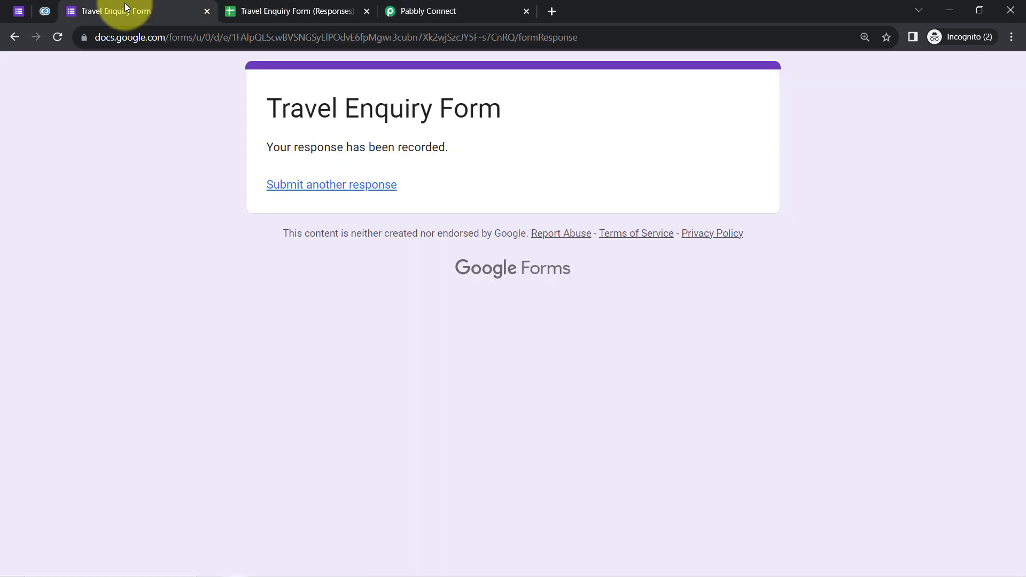
{"action": "left_click", "coordinate": [207, 12]}
{"action": "left_click", "coordinate": [206, 11]}
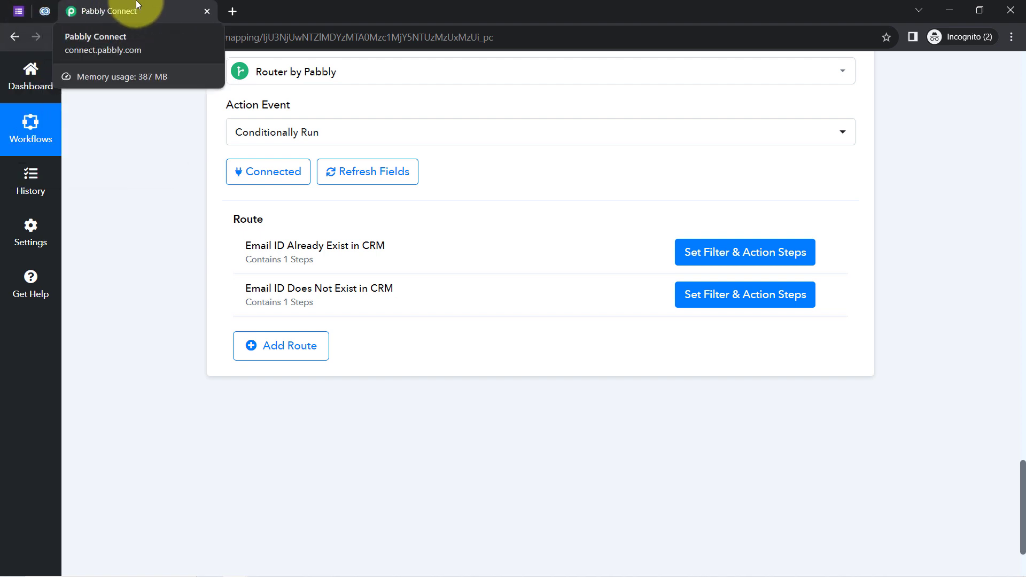
Collapse the Zoho CRM Search Contact step and the Google Forms trigger to view the full workflow.
{"action": "left_click_drag", "start_coordinate": [1022, 530], "coordinate": [1022, 332]}
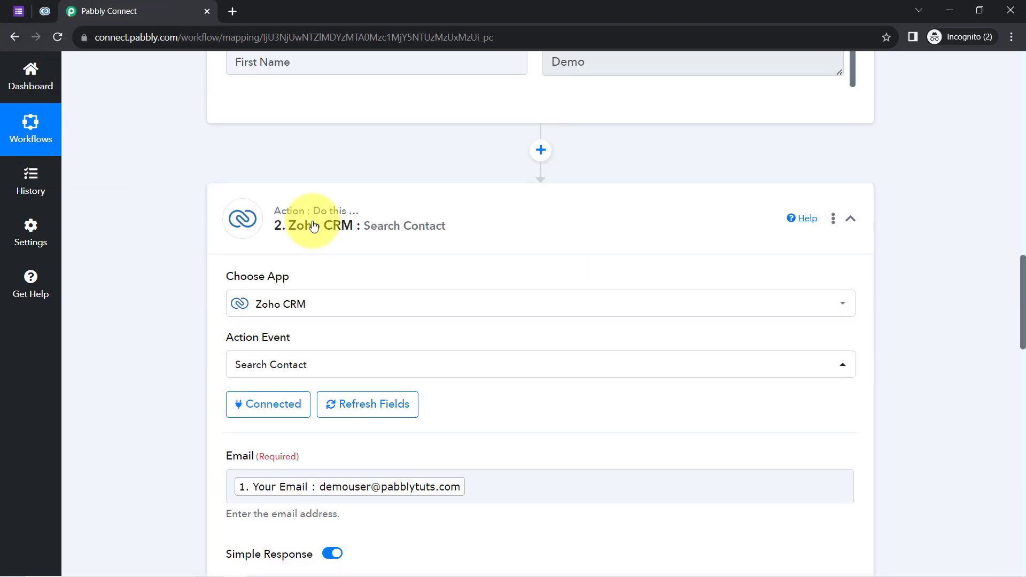
{"action": "left_click", "coordinate": [268, 220]}
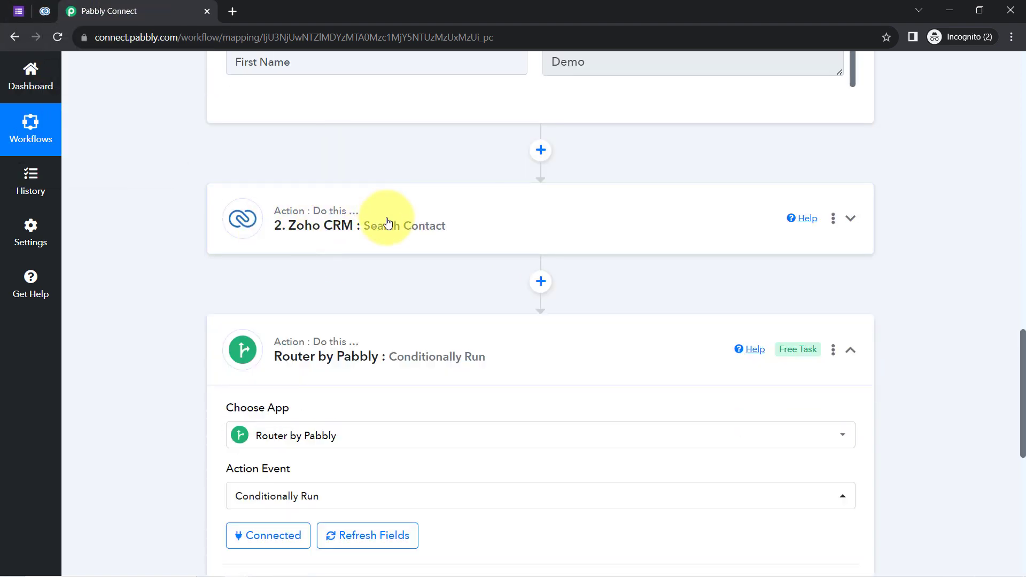
{"action": "left_click_drag", "start_coordinate": [1023, 353], "coordinate": [1010, 427]}
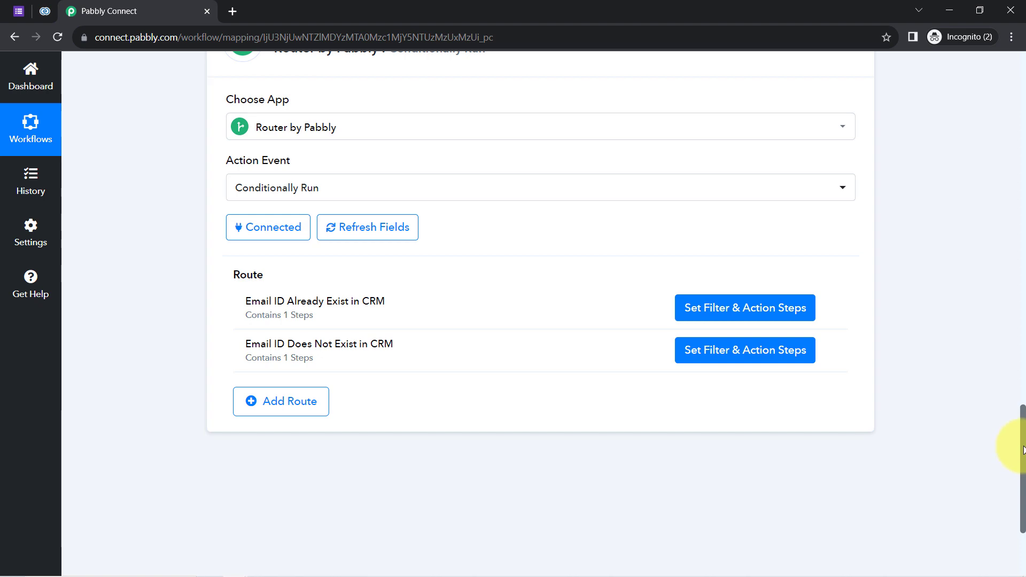
{"action": "left_click_drag", "start_coordinate": [1024, 449], "coordinate": [1020, 80]}
{"action": "left_click", "coordinate": [342, 278]}
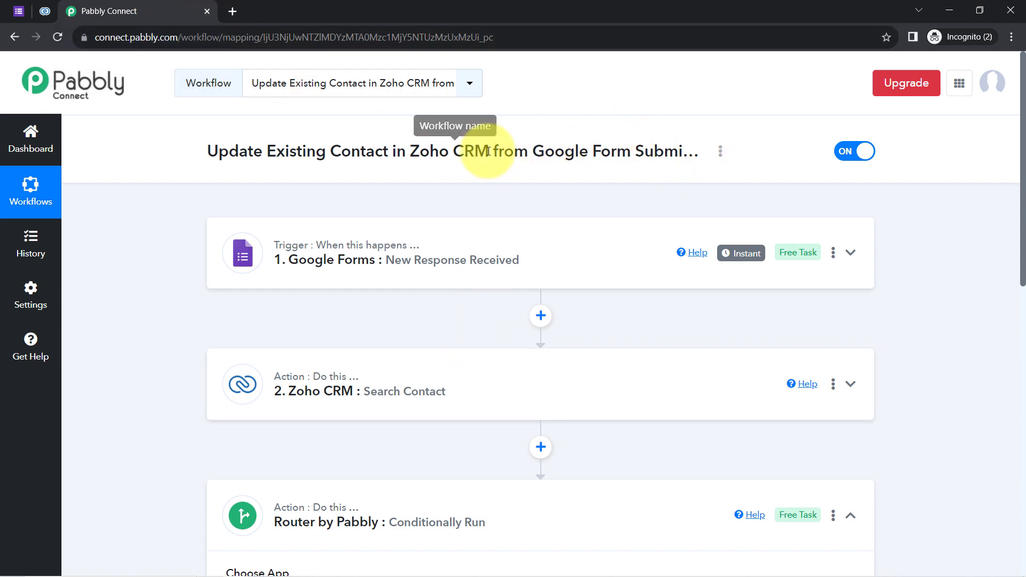
Copy the workflow's share link from the Share Workflow dialog, then close the dialog.
{"action": "scroll", "coordinate": [477, 337], "scroll_direction": "down", "scroll_amount": 3}
{"action": "left_click_drag", "start_coordinate": [1024, 292], "coordinate": [1007, 206]}
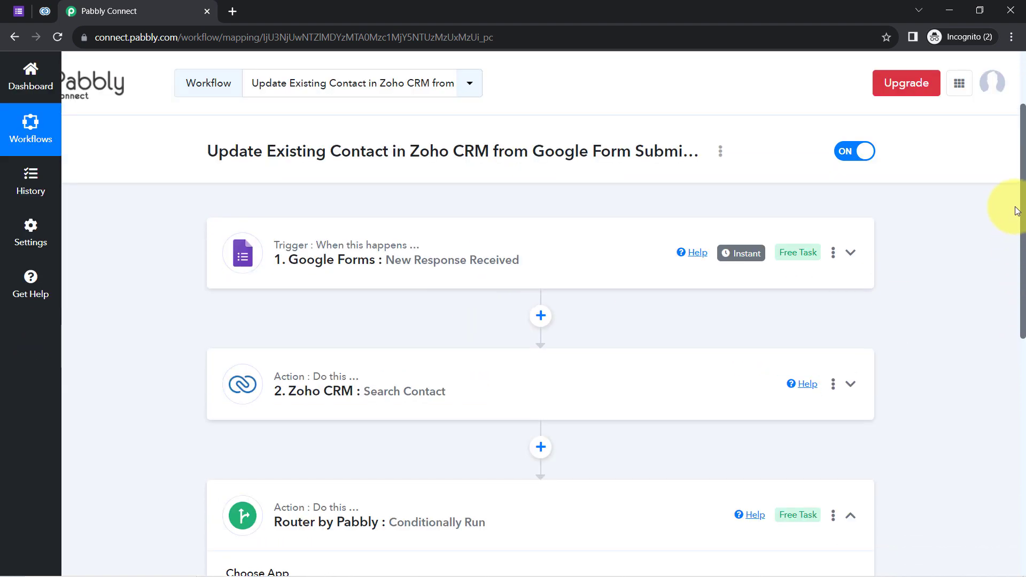
{"action": "left_click", "coordinate": [720, 152]}
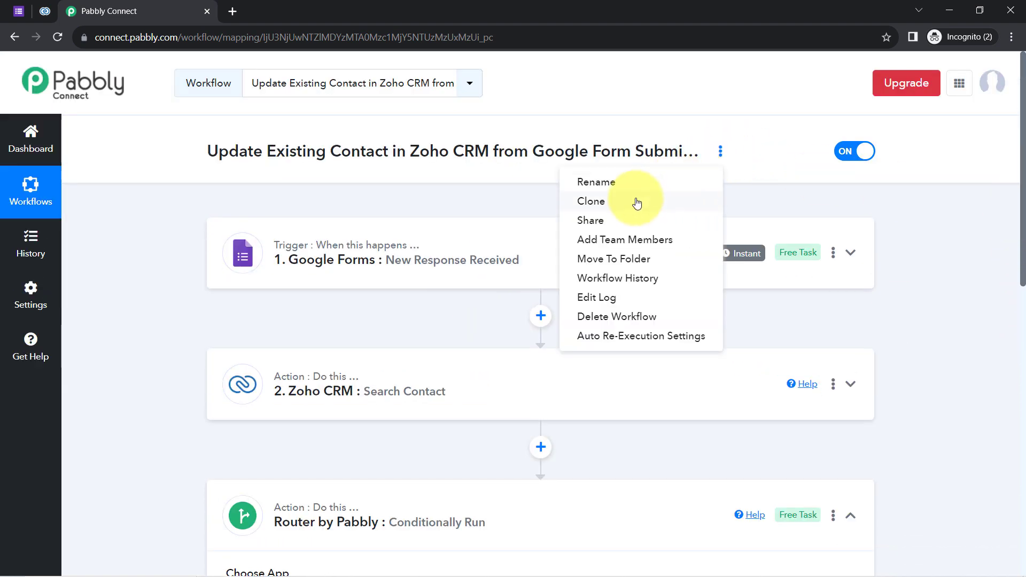
{"action": "left_click", "coordinate": [591, 219]}
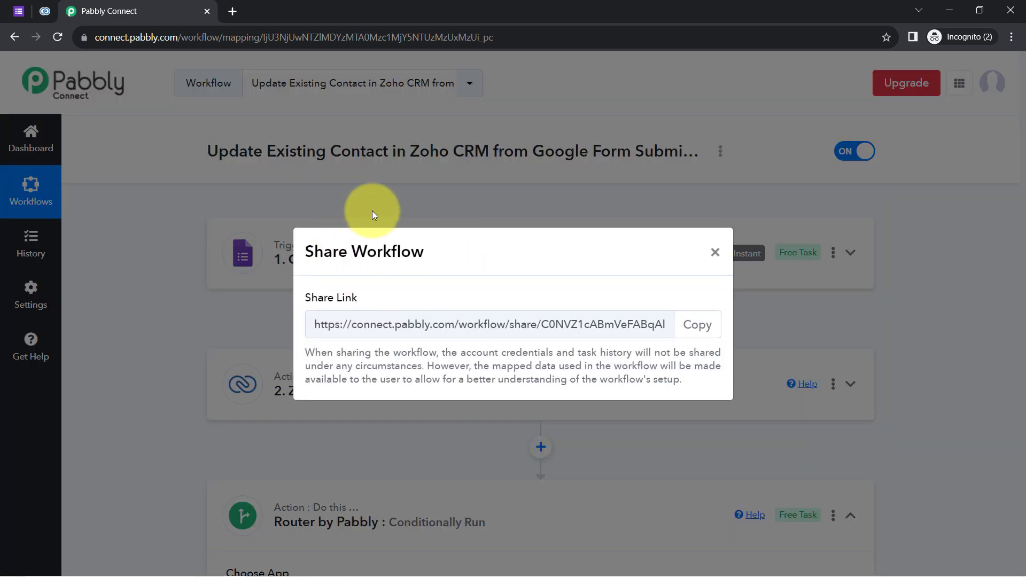
{"action": "left_click", "coordinate": [697, 324]}
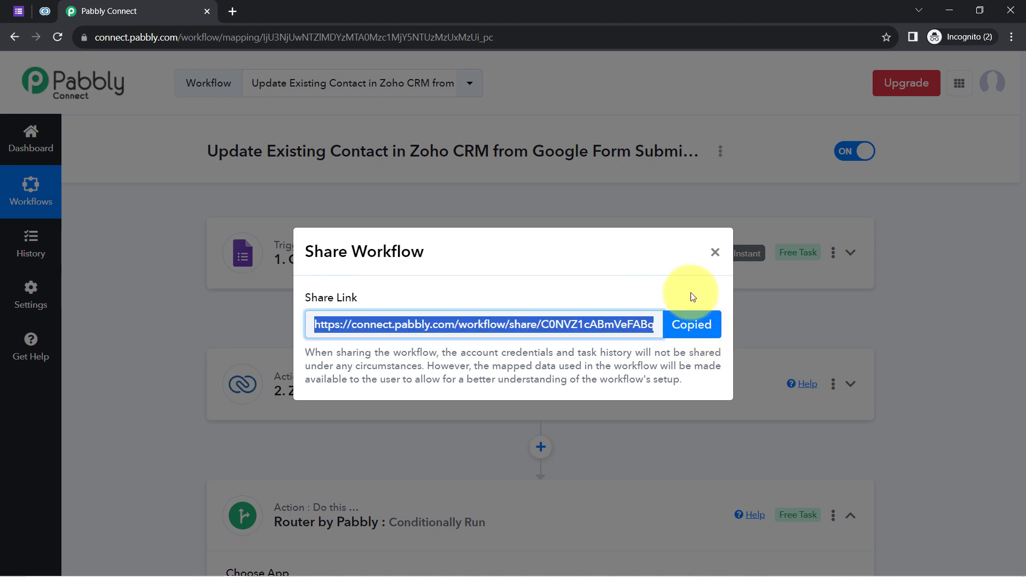
{"action": "left_click", "coordinate": [715, 253]}
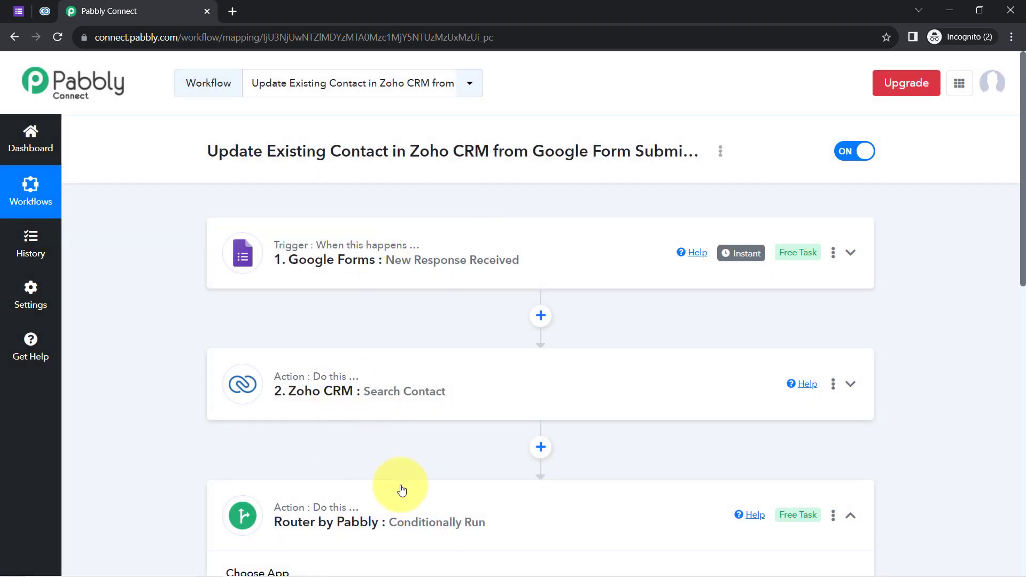